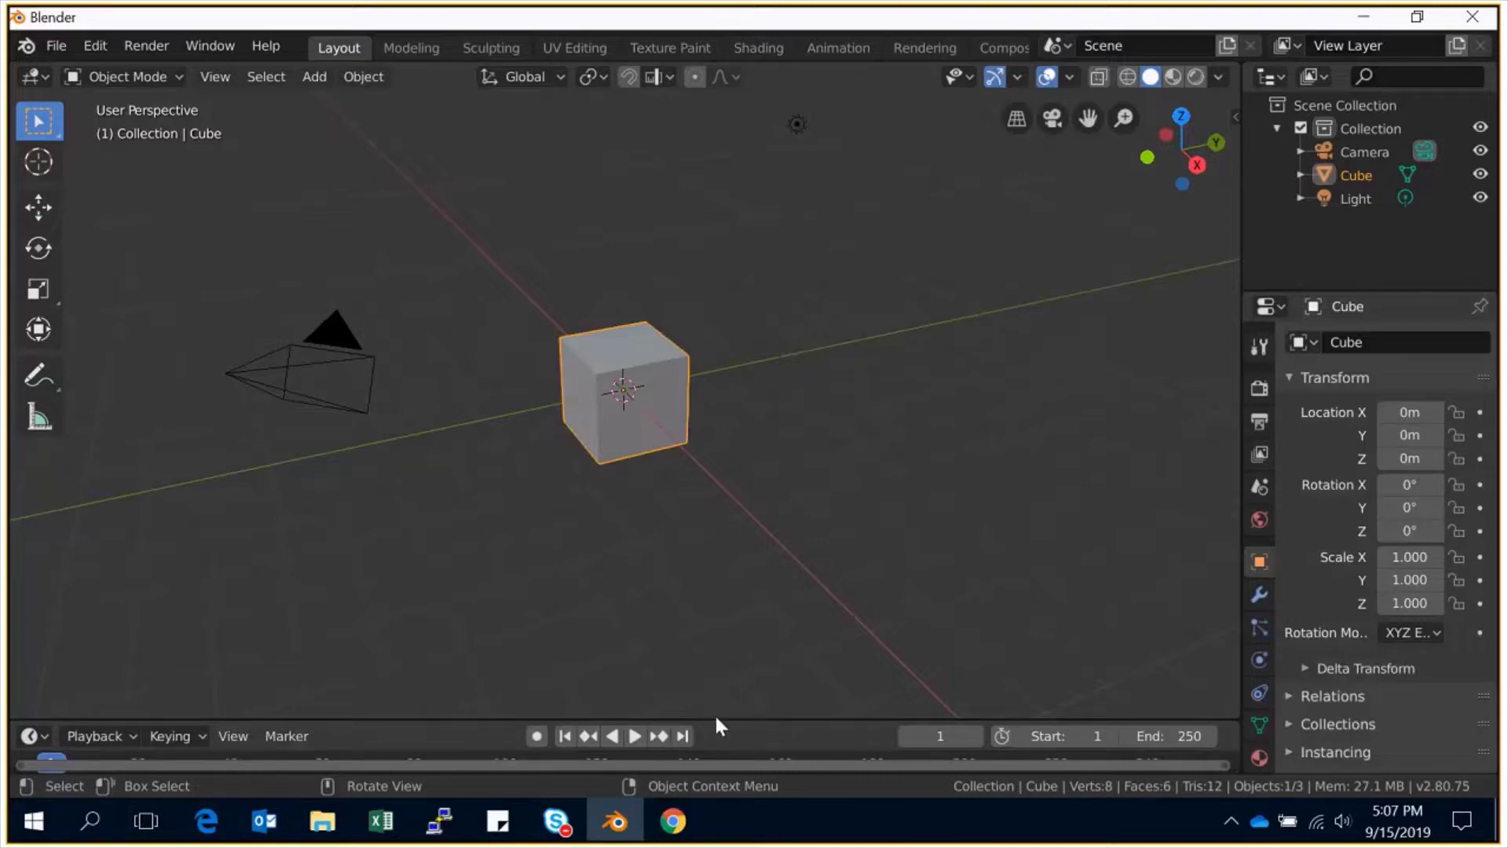
Drag the timeline border upward so its frame numbers show below the cube scene.
{"action": "left_click_drag", "start_coordinate": [715, 719], "coordinate": [714, 669]}
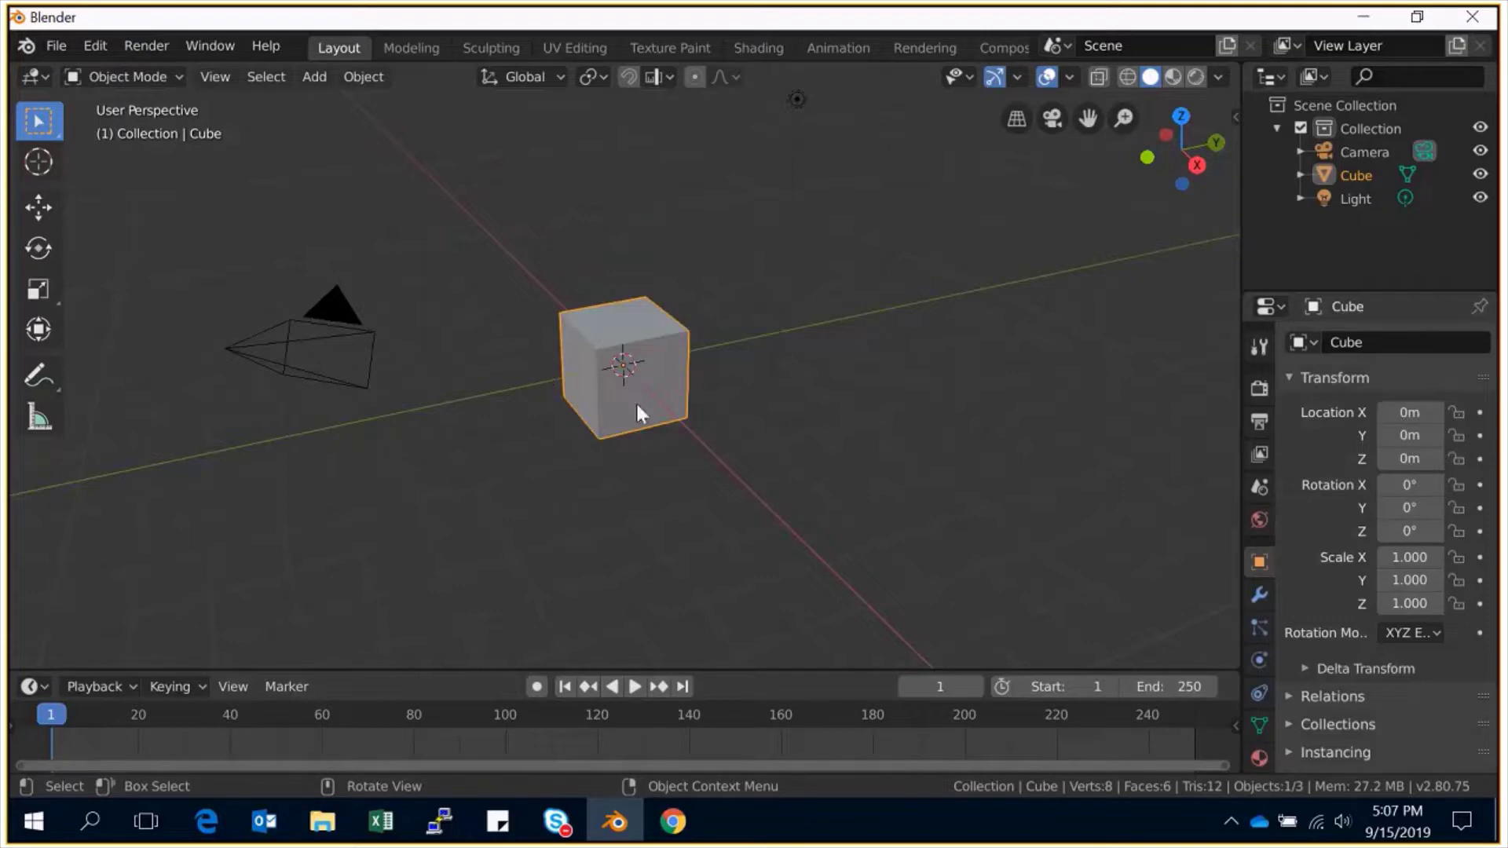
Open the project Last animation tutorial.blend with the rigged human model.
{"action": "left_click", "coordinate": [56, 44]}
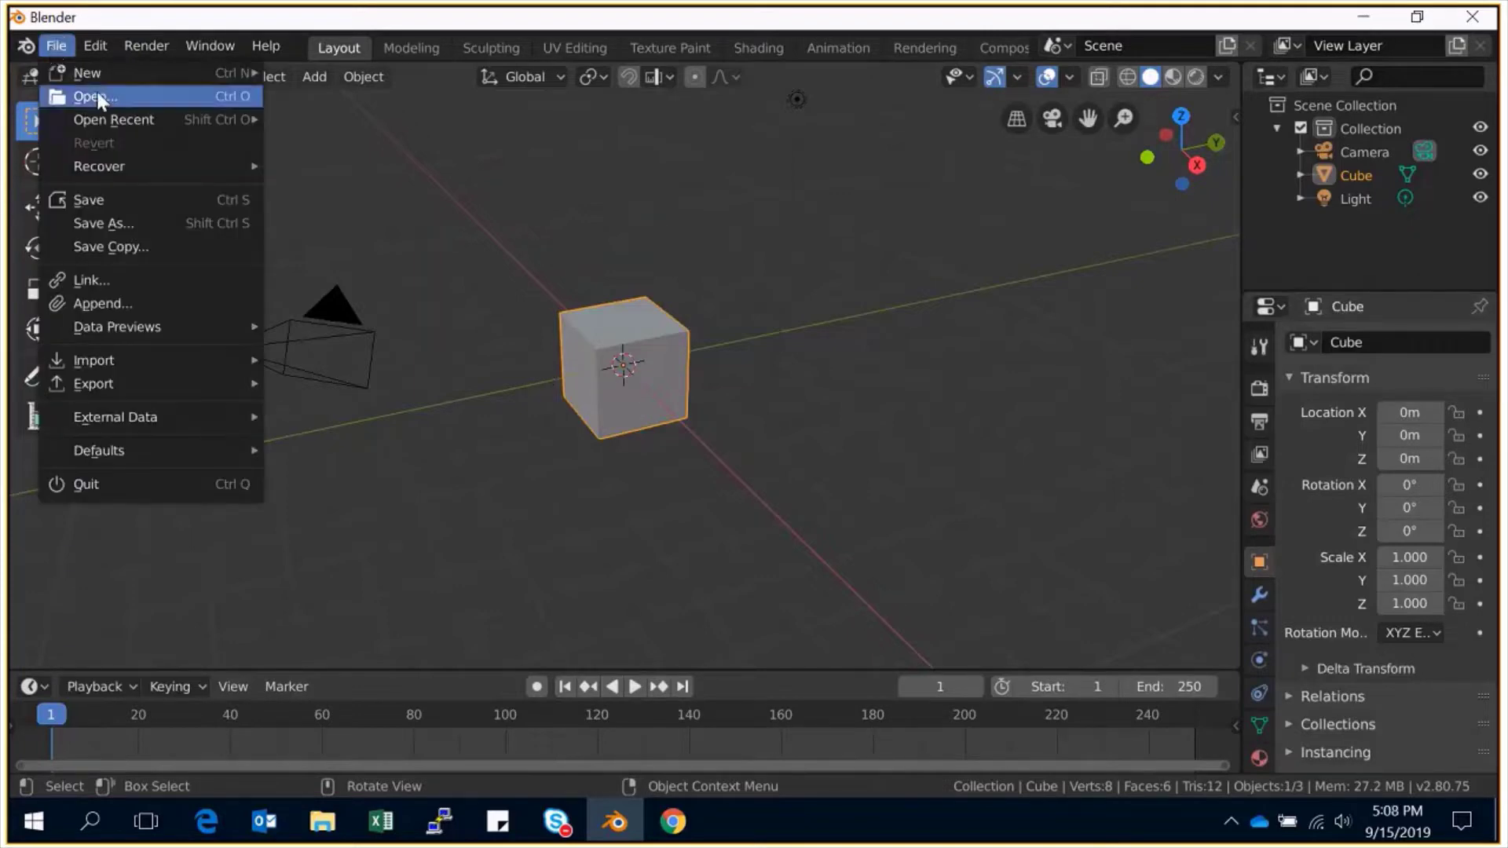
{"action": "left_click", "coordinate": [251, 97]}
{"action": "left_click", "coordinate": [432, 186]}
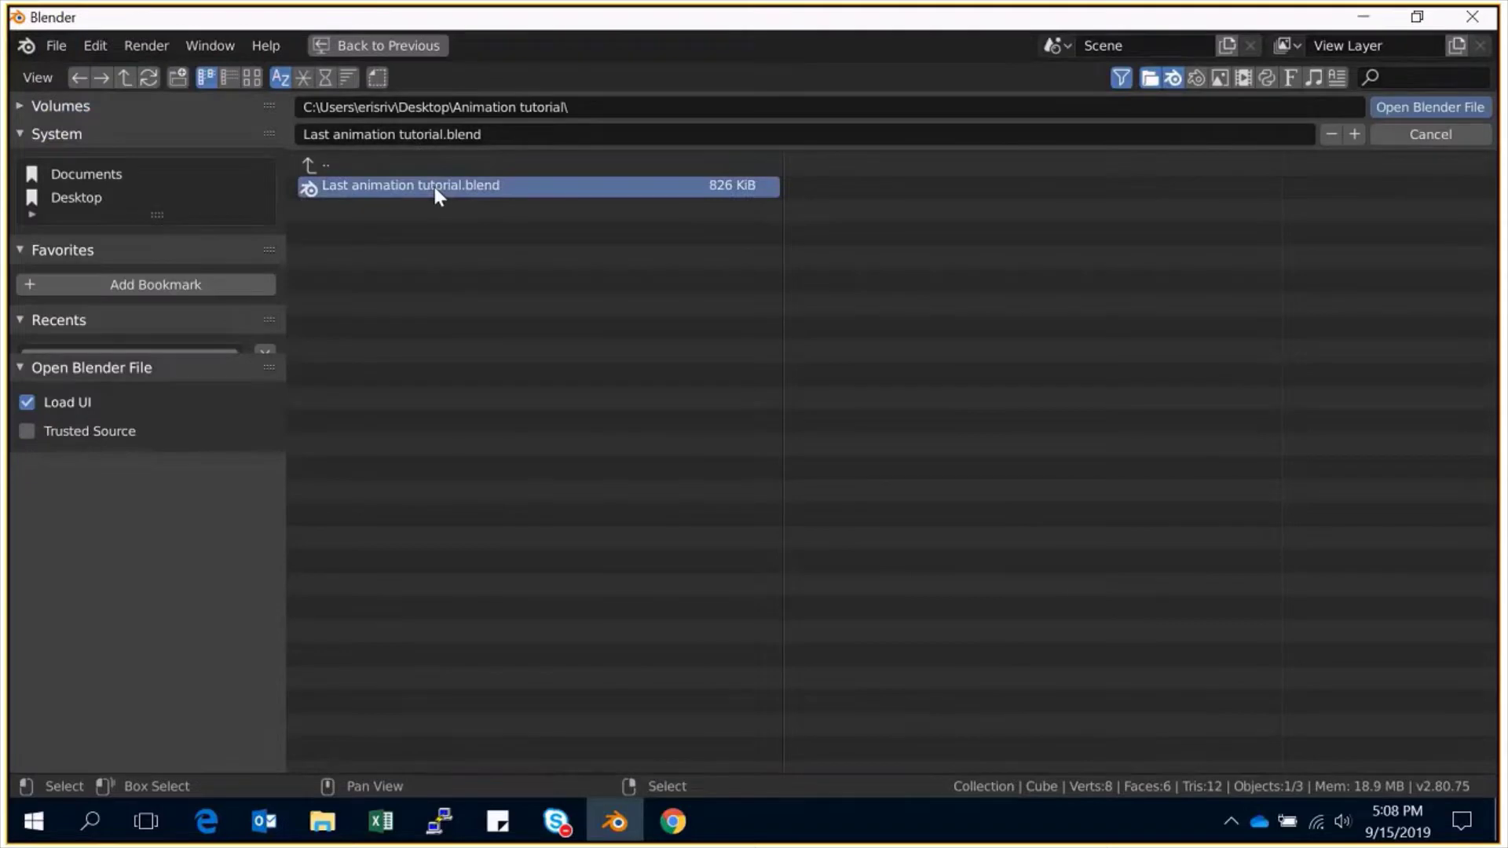
{"action": "left_click", "coordinate": [1450, 115]}
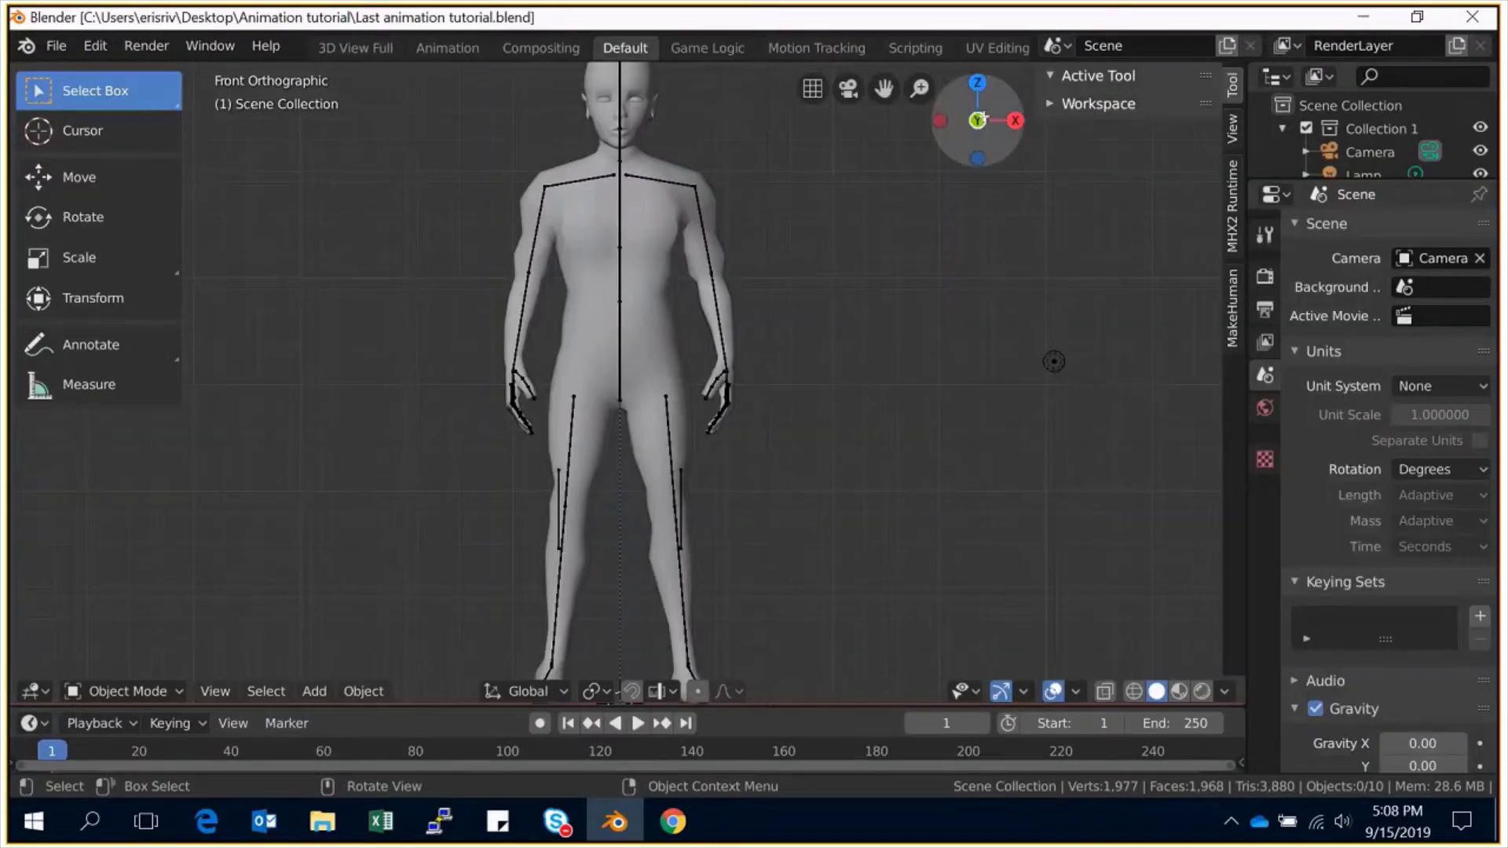
Orbit to an angled view, enter Pose Mode, and select the hips, chest and right upper-arm bones.
{"action": "left_click_drag", "start_coordinate": [977, 102], "coordinate": [903, 87]}
{"action": "mouse_move", "coordinate": [977, 117]}
{"action": "left_mouse_down"}
{"action": "mouse_move", "coordinate": [951, 110]}
{"action": "mouse_move", "coordinate": [730, 421]}
{"action": "left_mouse_up"}
{"action": "key", "text": "ctrl+Tab"}
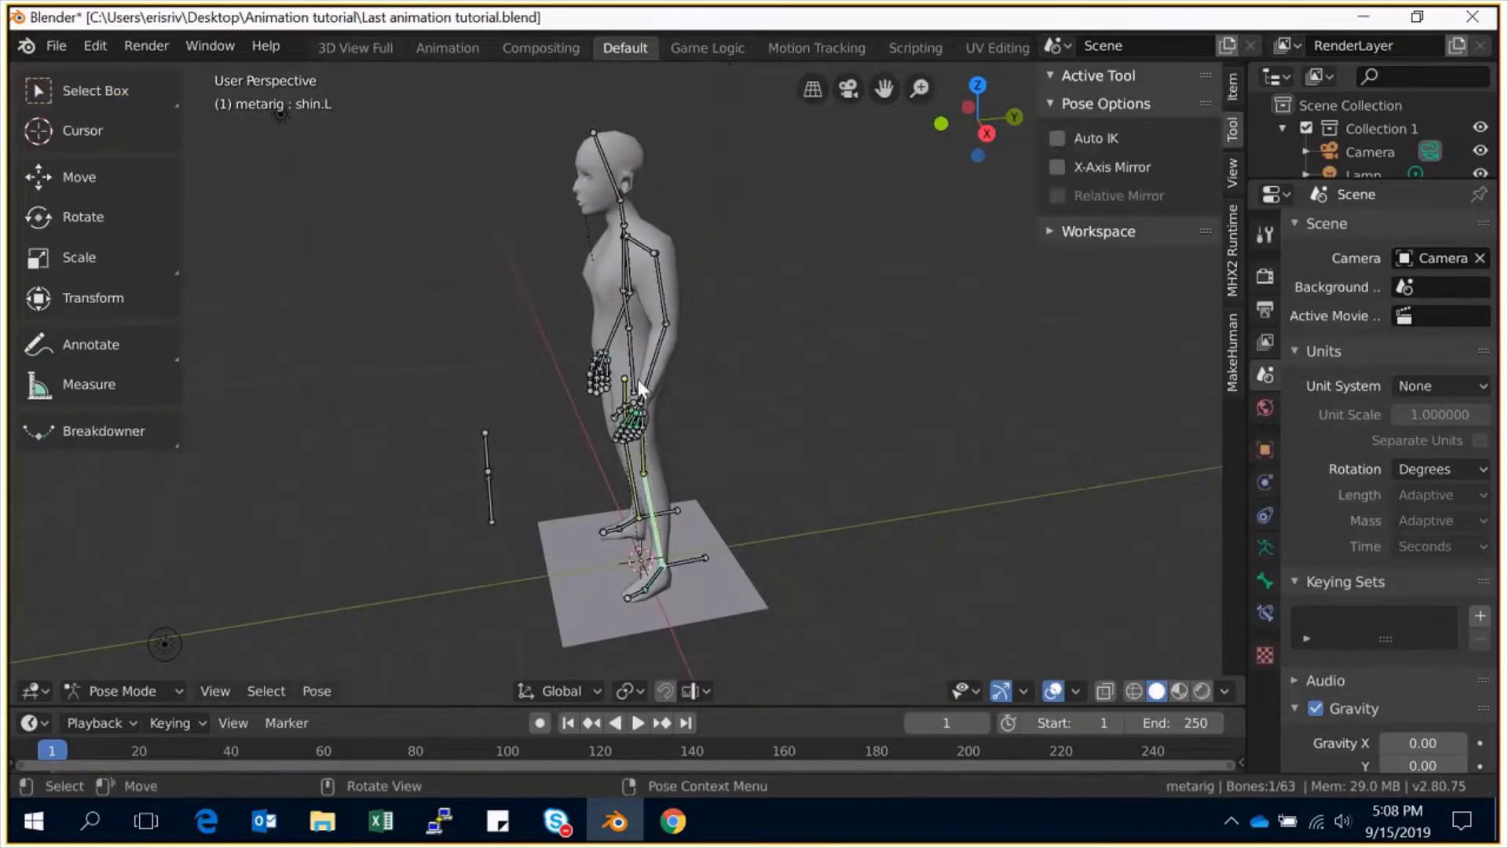
{"action": "left_click", "coordinate": [629, 346]}
{"action": "left_click", "coordinate": [631, 271]}
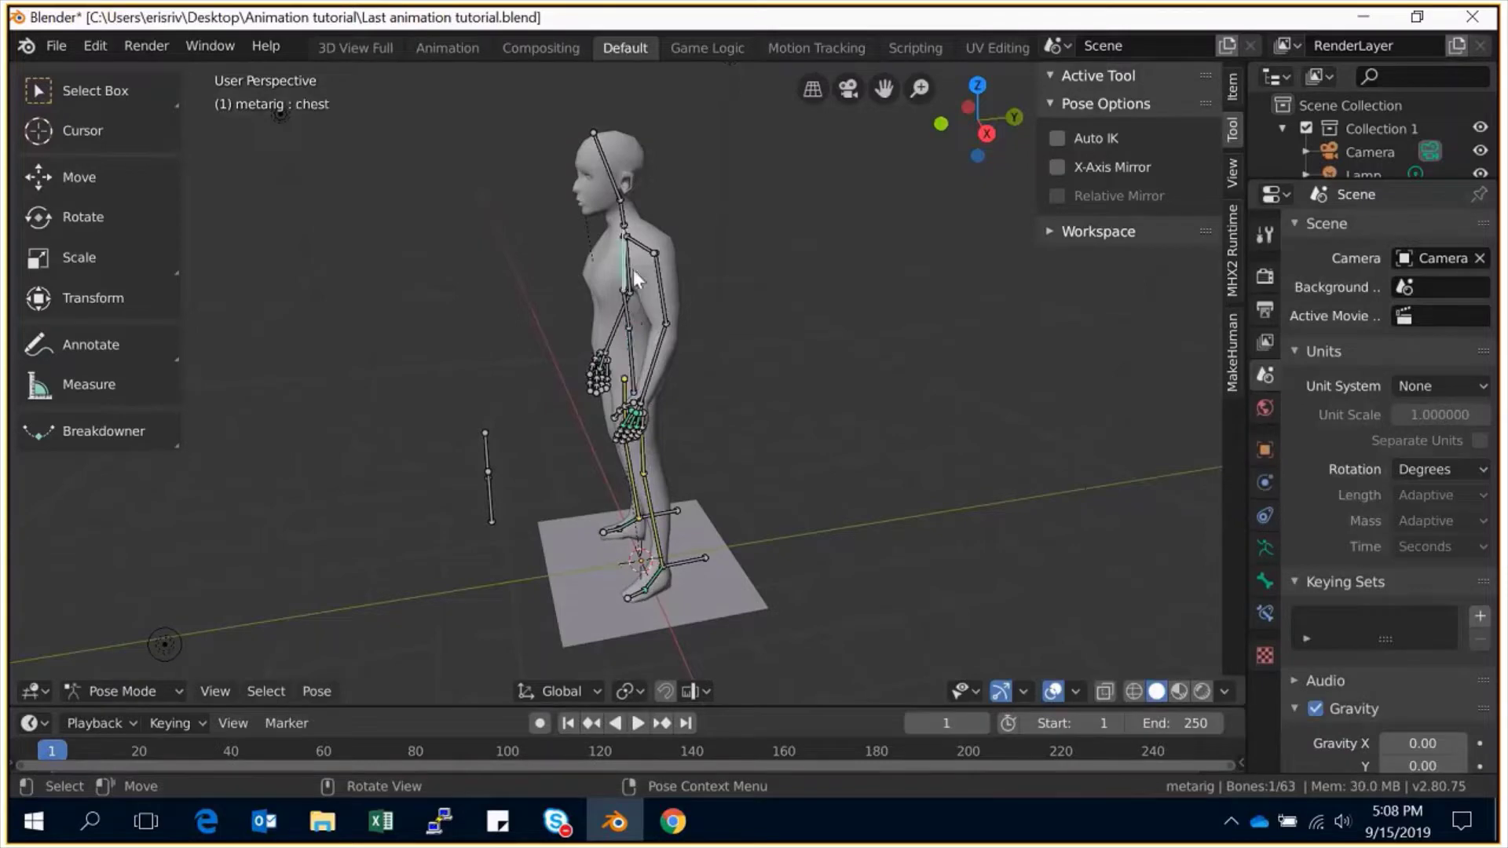
{"action": "left_click", "coordinate": [635, 287]}
Test-move the shin.L.001 and thigh.L.001 bones, cancelling each move so the pose stays unchanged.
{"action": "left_click", "coordinate": [694, 559]}
{"action": "key", "text": "g"}
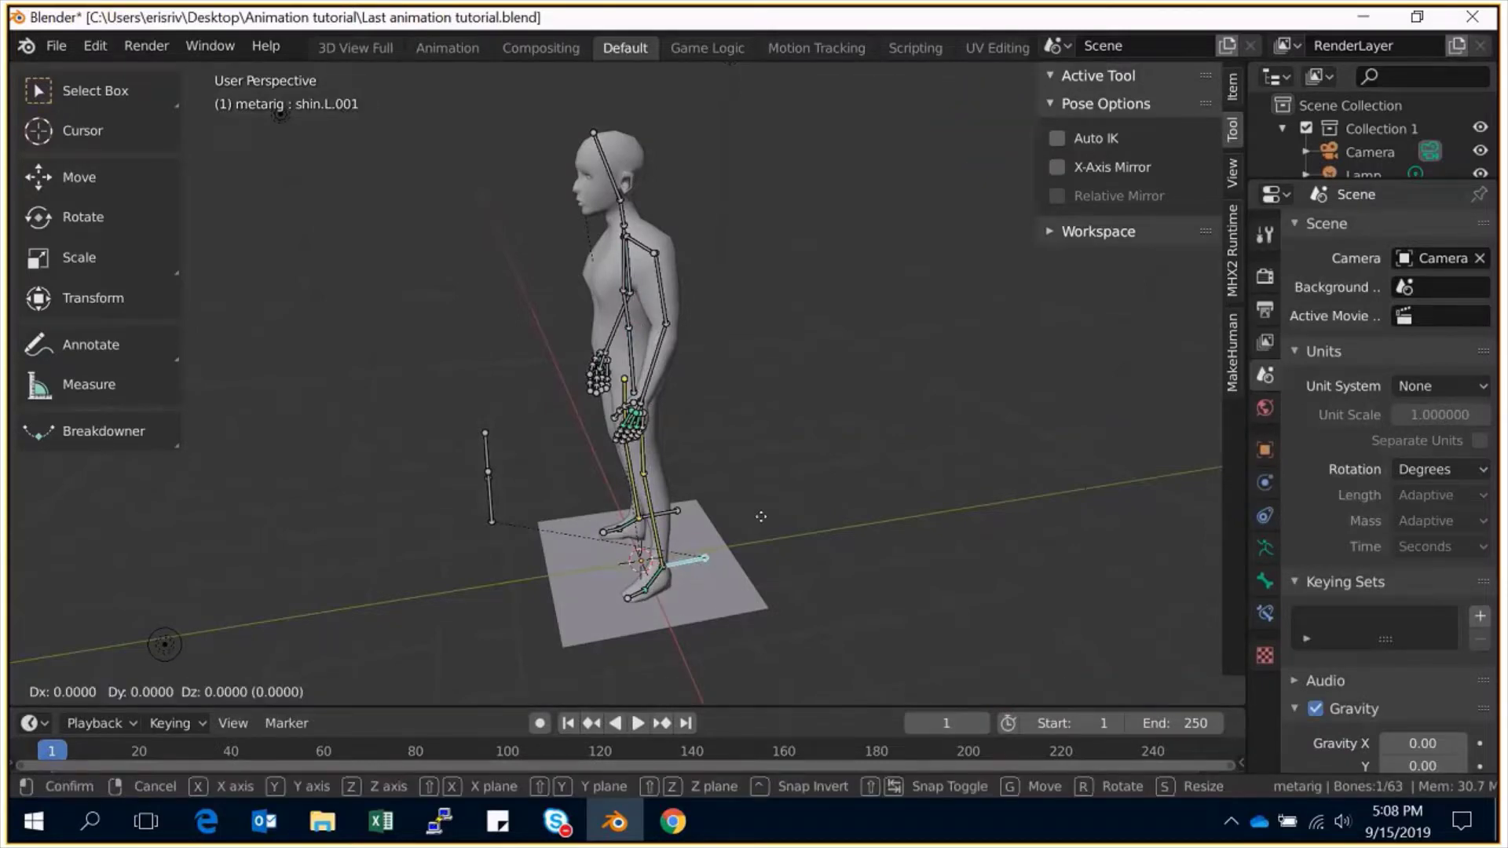
{"action": "right_click", "coordinate": [657, 500]}
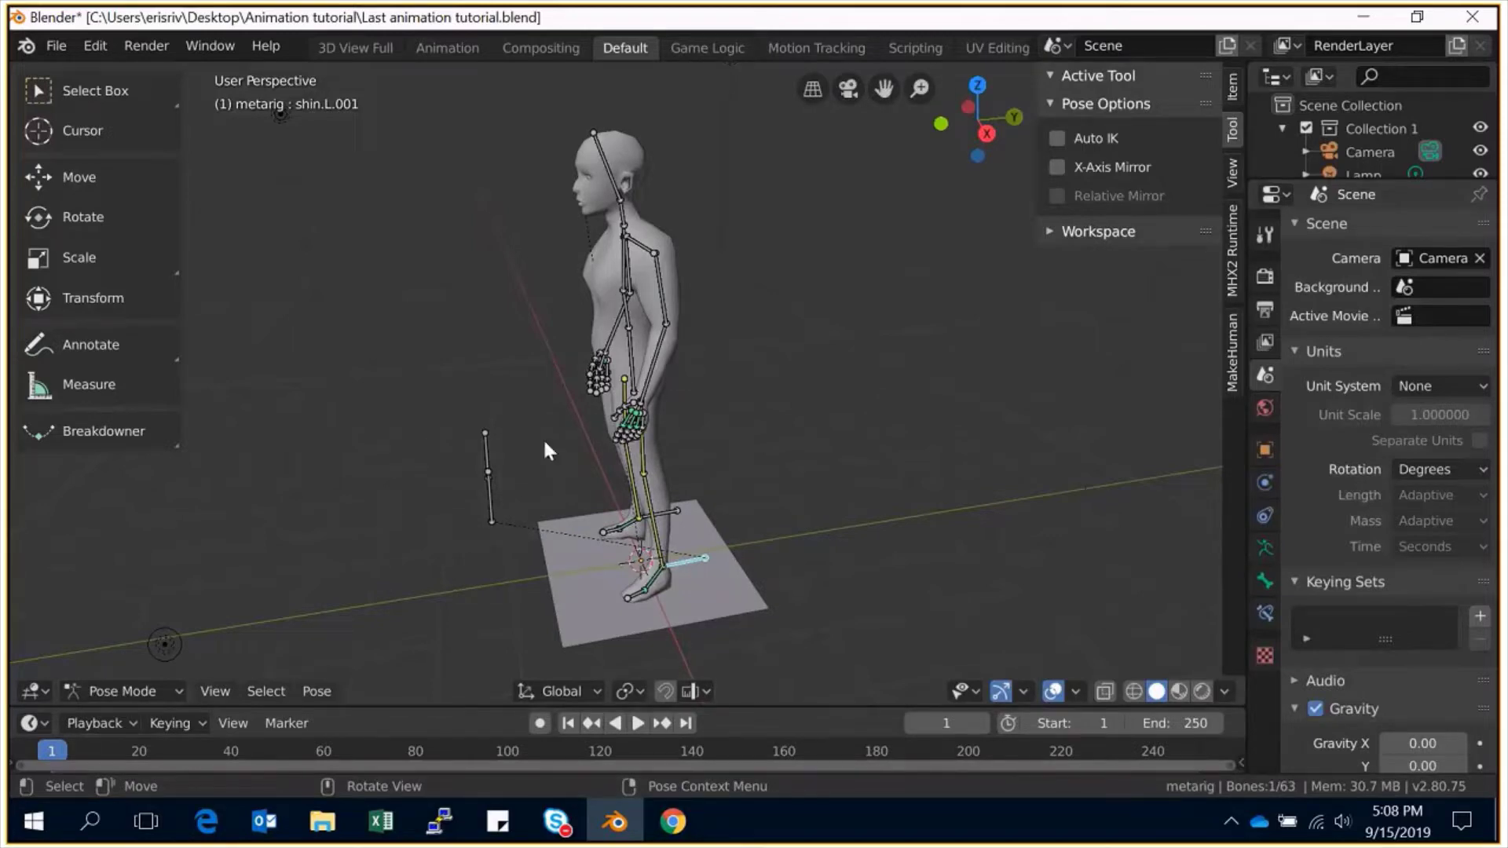
{"action": "left_click", "coordinate": [493, 455]}
{"action": "left_click", "coordinate": [707, 556]}
{"action": "left_click", "coordinate": [487, 489]}
{"action": "key", "text": "g"}
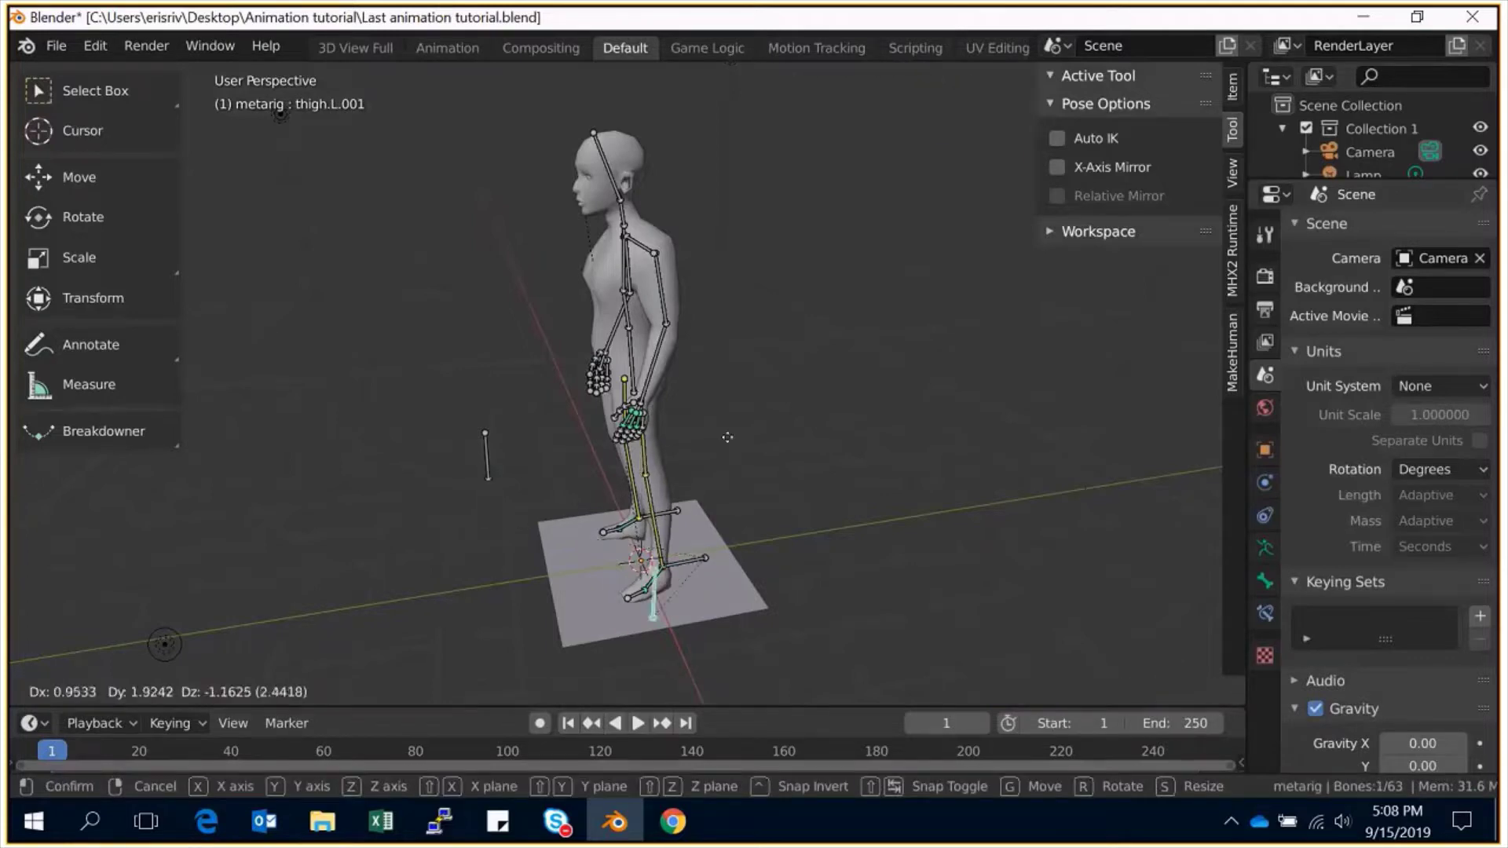
{"action": "key", "text": "Escape"}
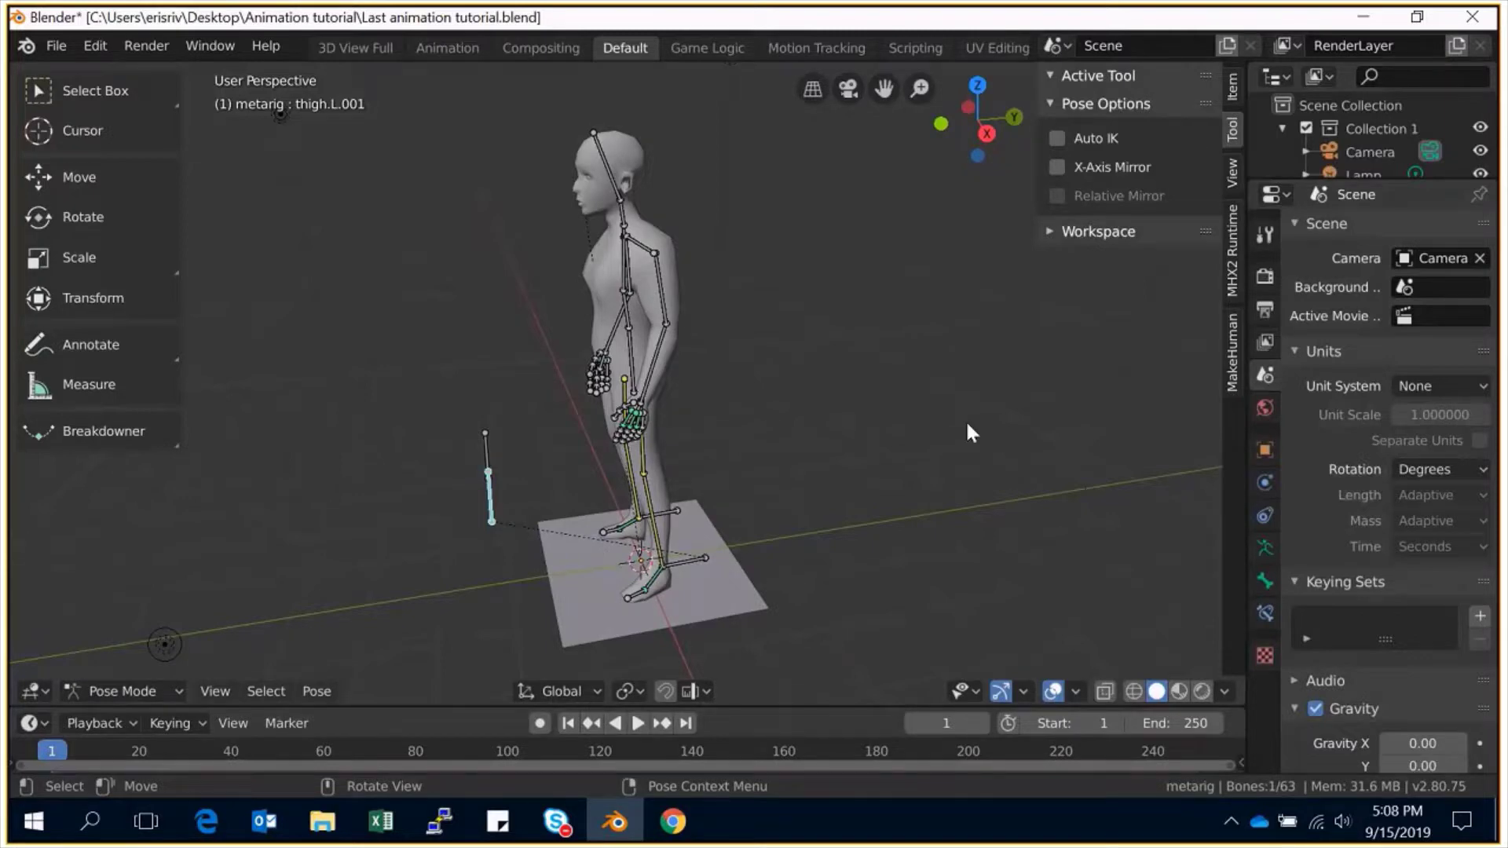
Orbit and zoom out, then snap to the front orthographic view.
{"action": "left_click_drag", "start_coordinate": [977, 119], "coordinate": [943, 121]}
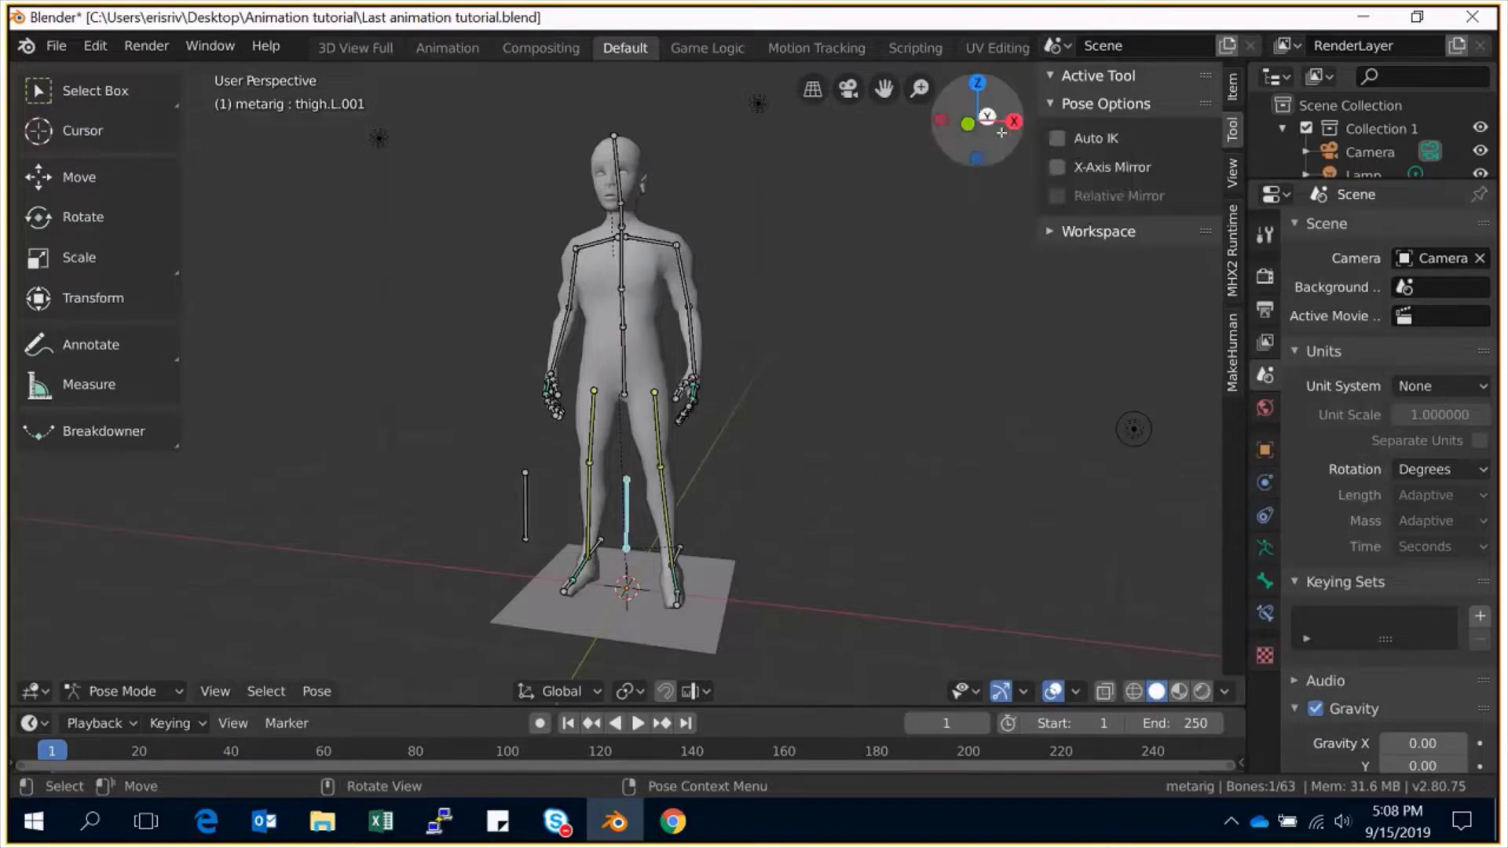
{"action": "left_click_drag", "start_coordinate": [978, 118], "coordinate": [1013, 119]}
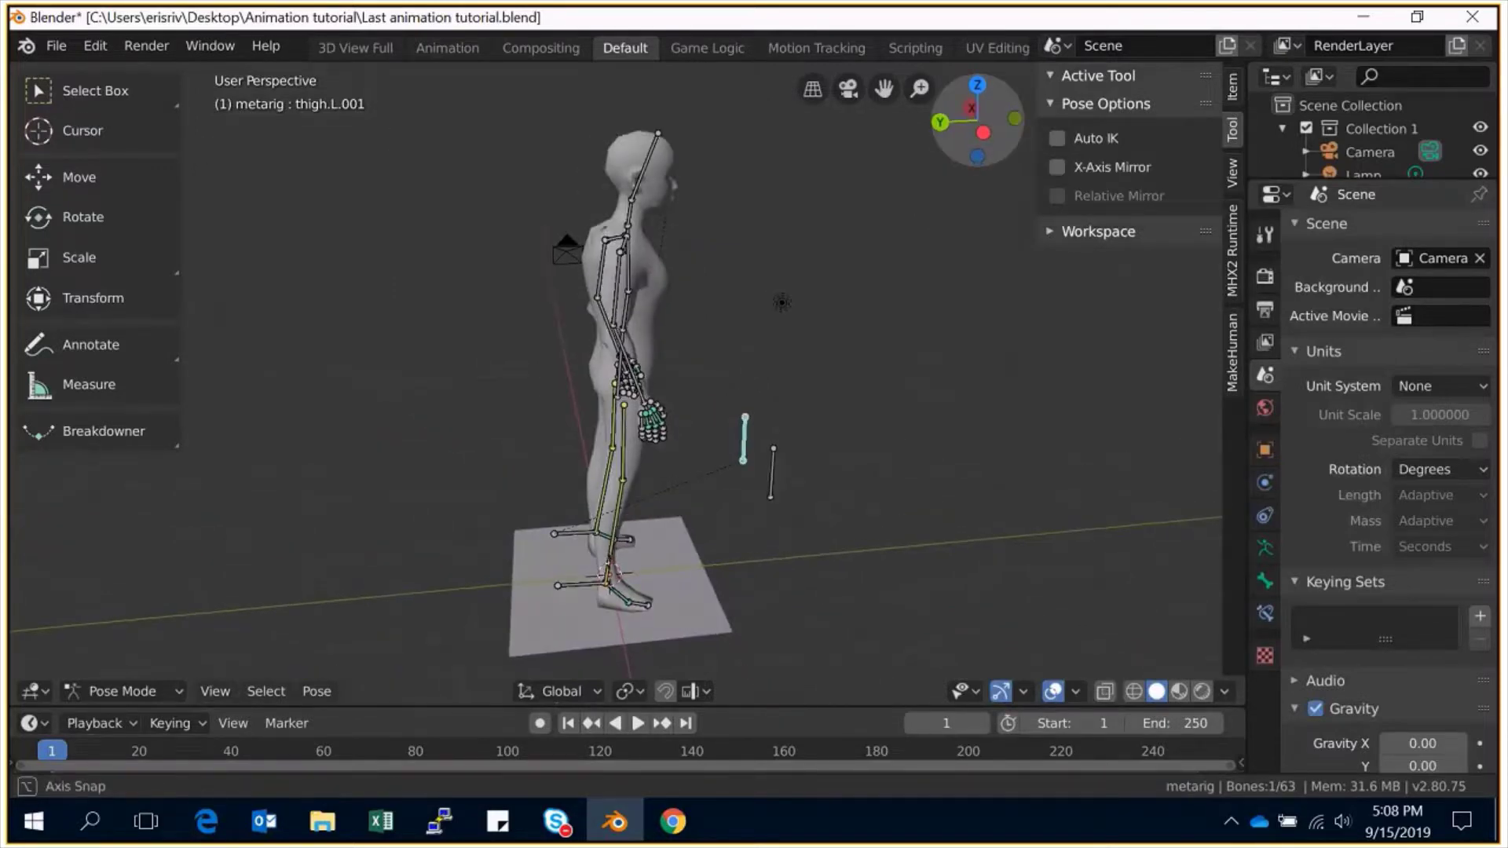
{"action": "left_click_drag", "start_coordinate": [919, 88], "coordinate": [919, 118]}
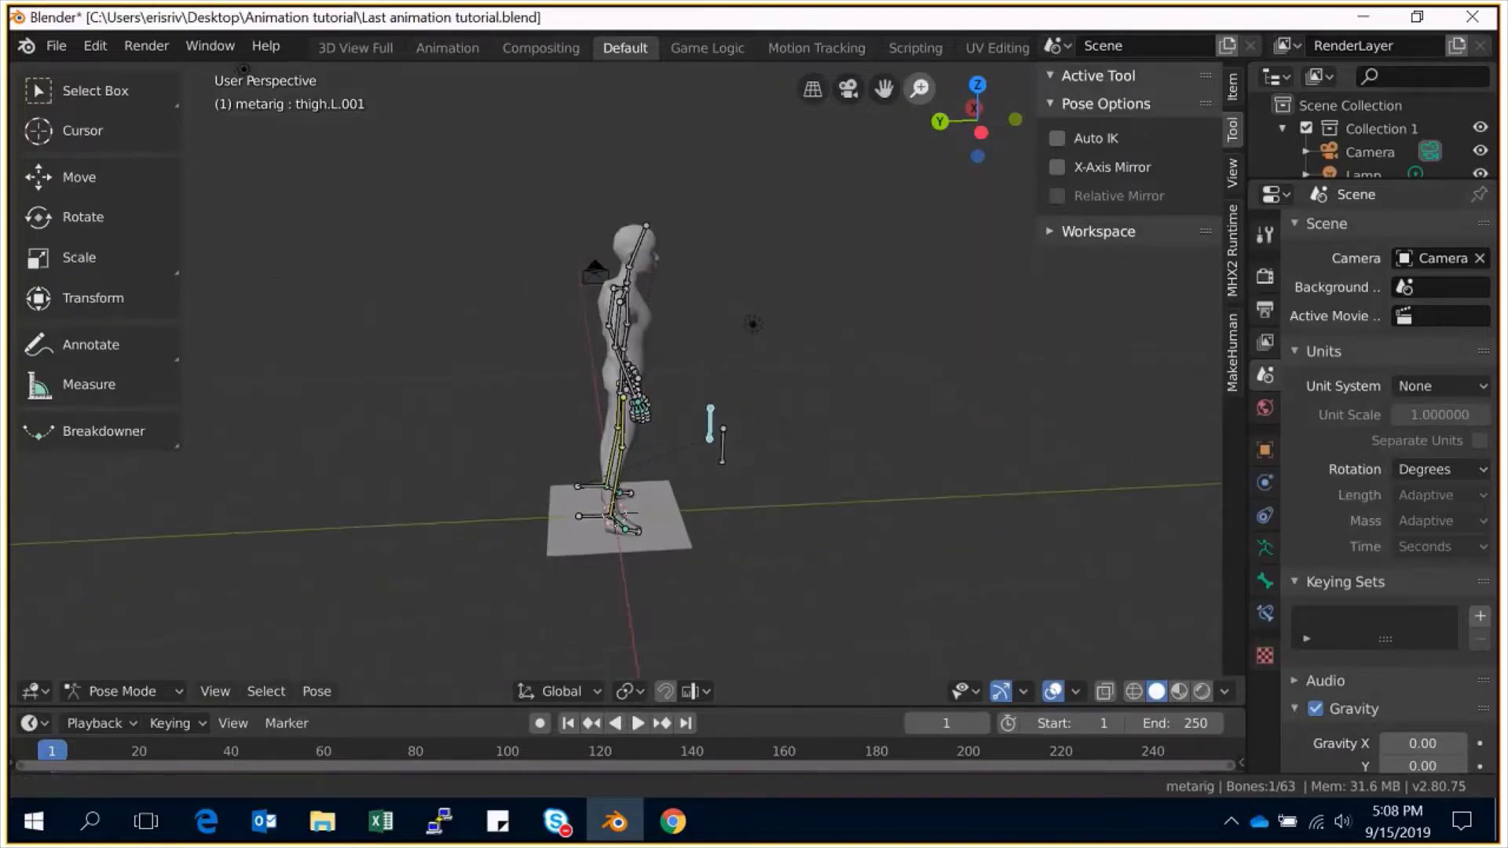
{"action": "key", "text": "KP_1"}
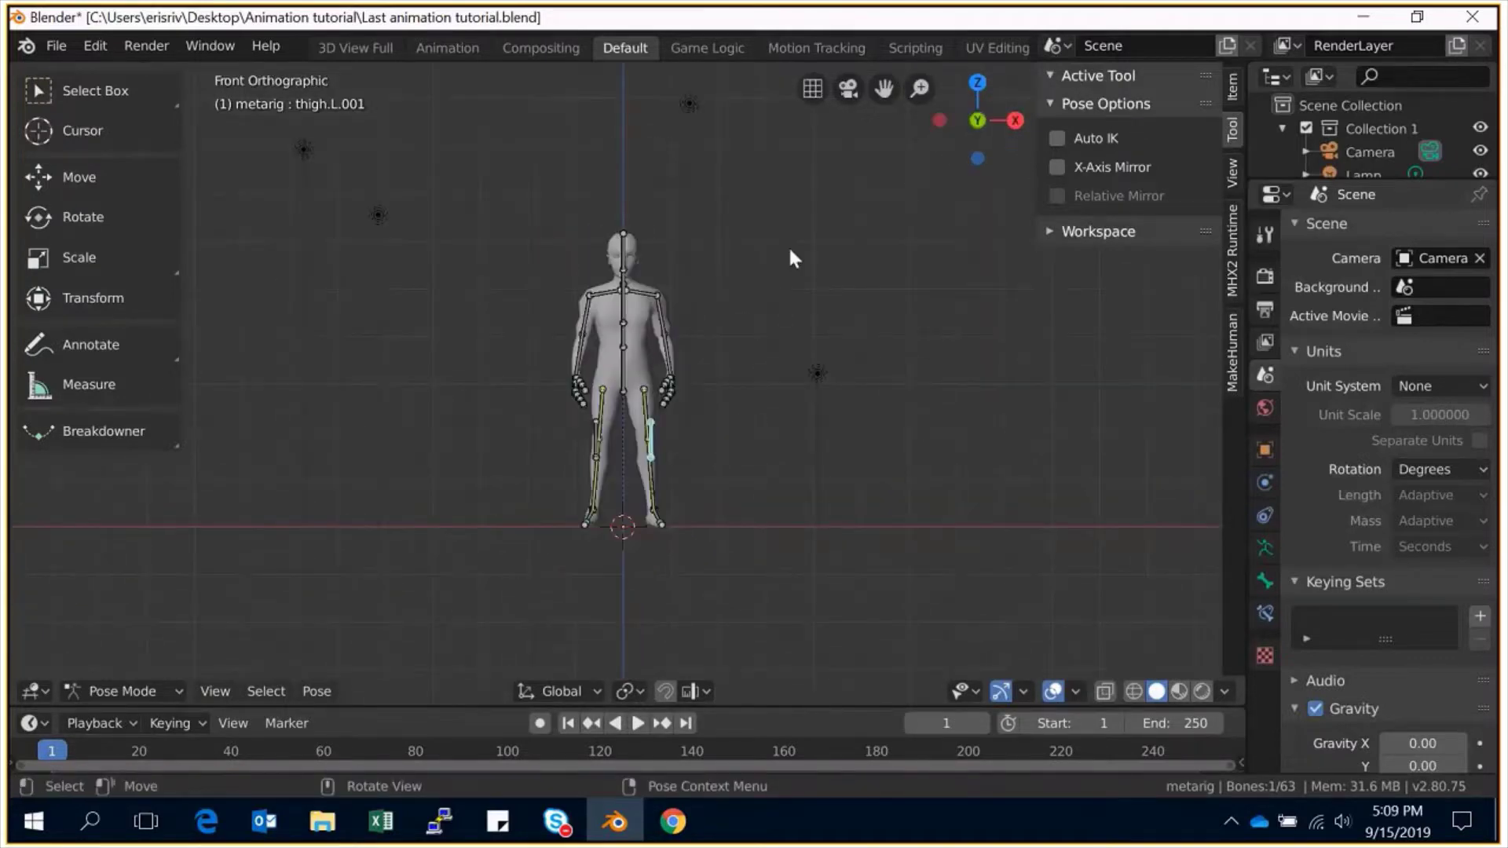
Switch to the right side orthographic view and return the metarig to Object Mode.
{"action": "key", "text": "KP_3"}
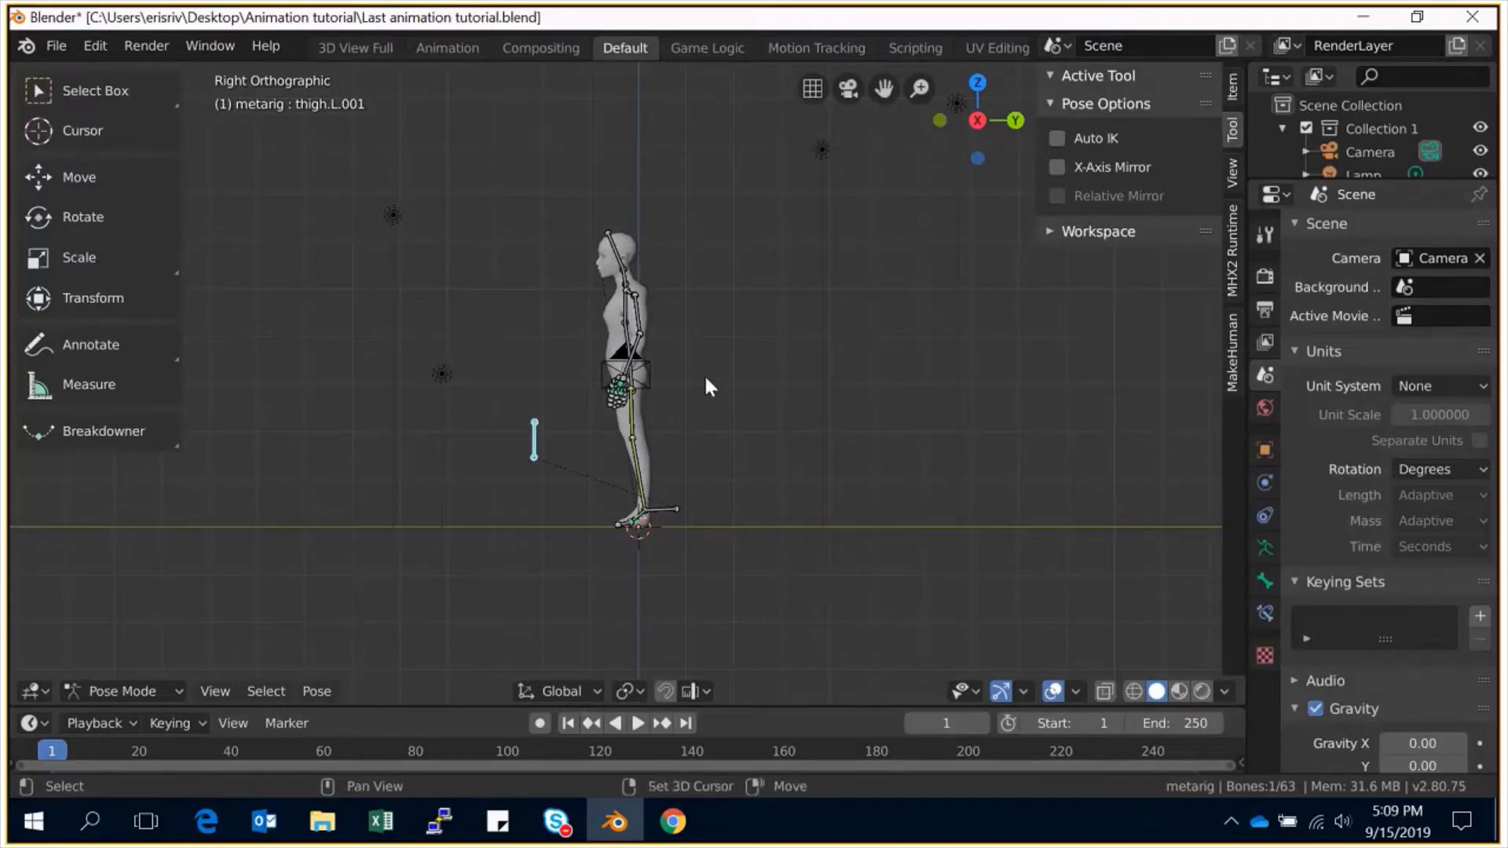
{"action": "key", "text": "shift+a"}
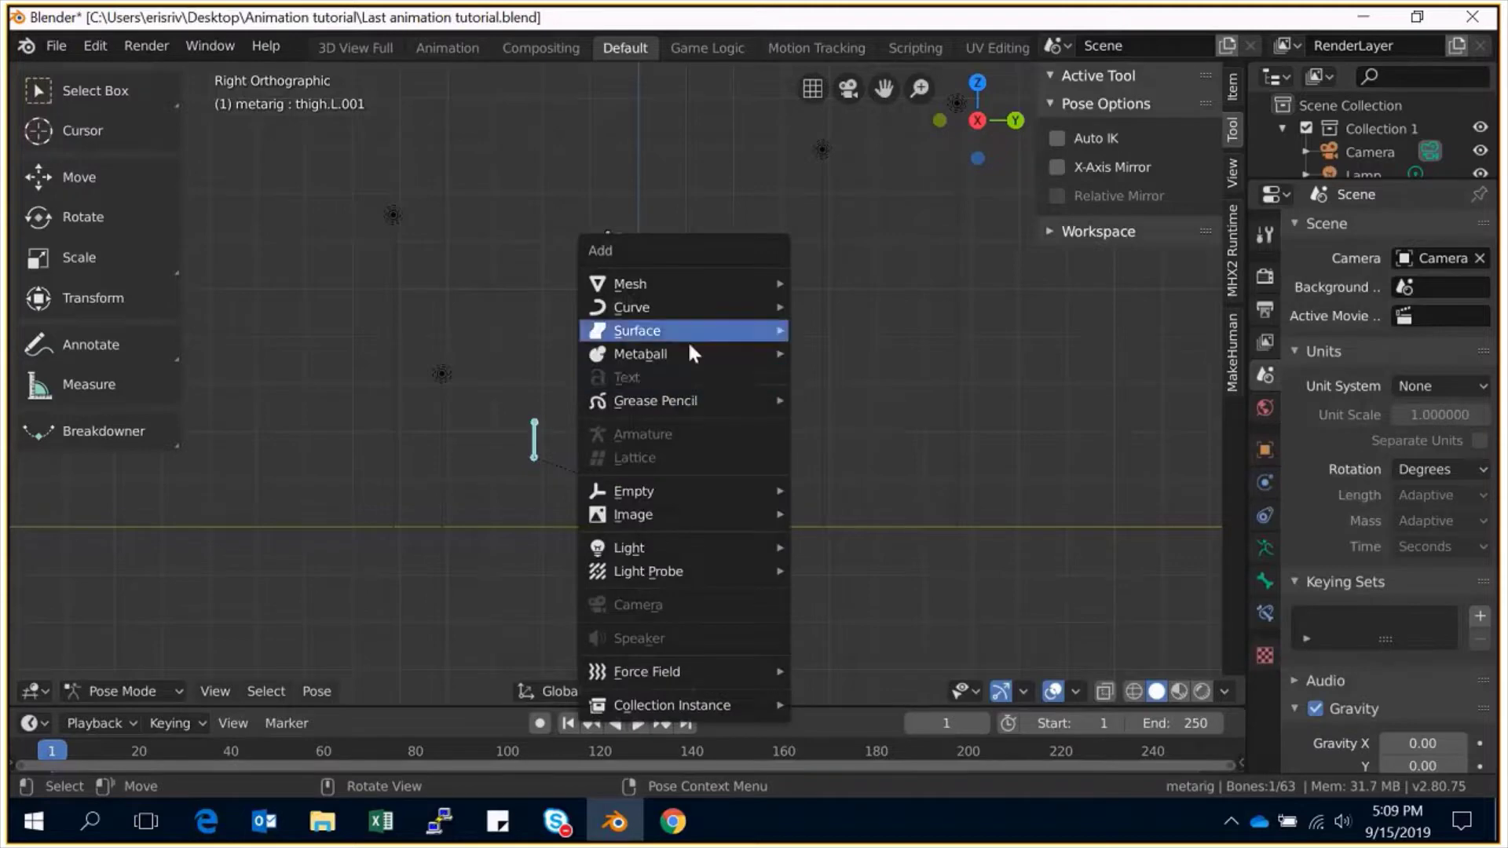
{"action": "mouse_move", "coordinate": [633, 515]}
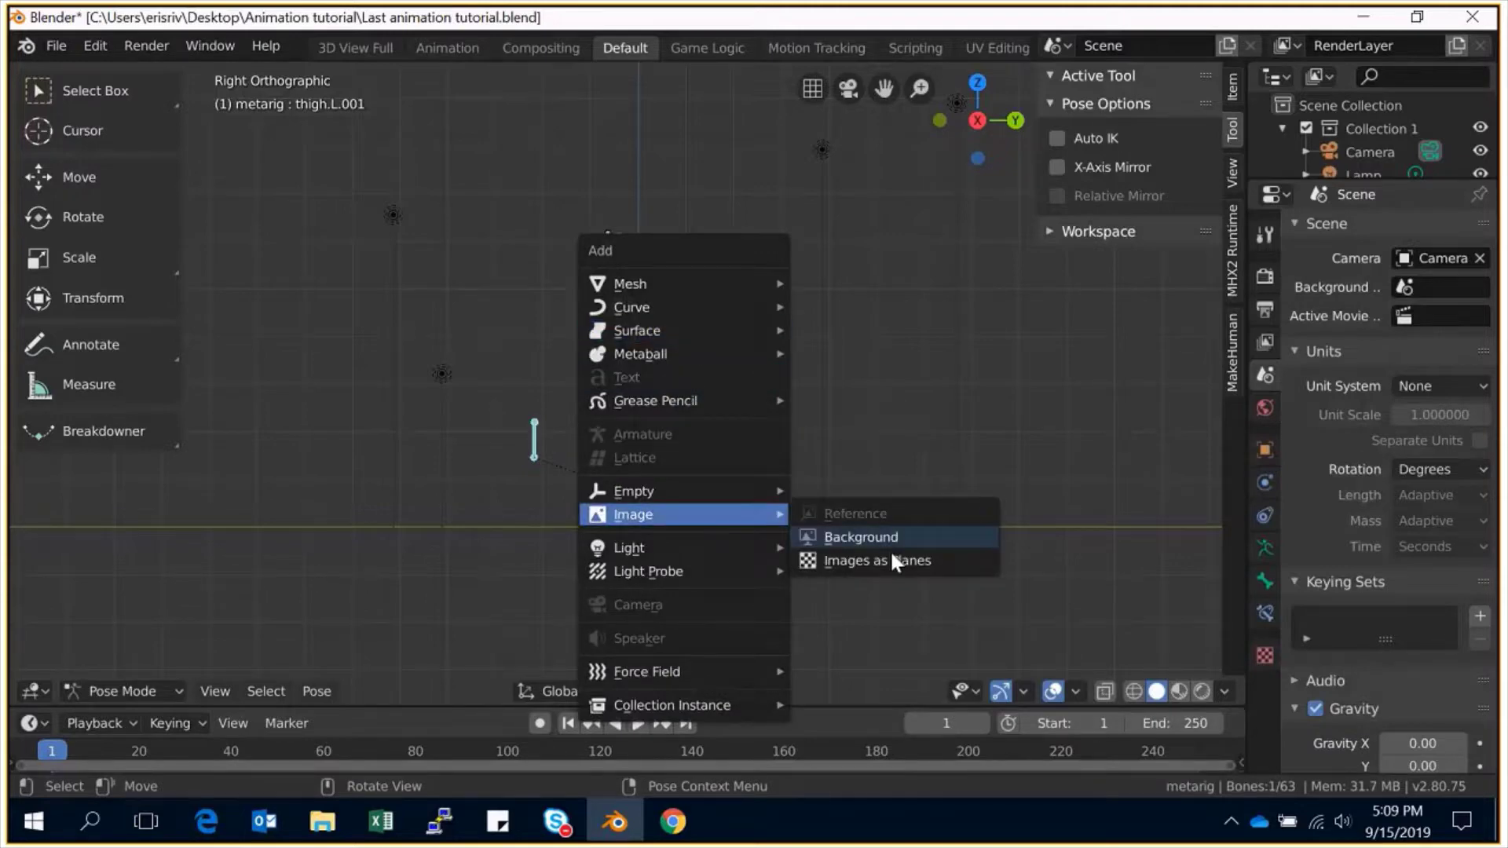
{"action": "left_click", "coordinate": [870, 328]}
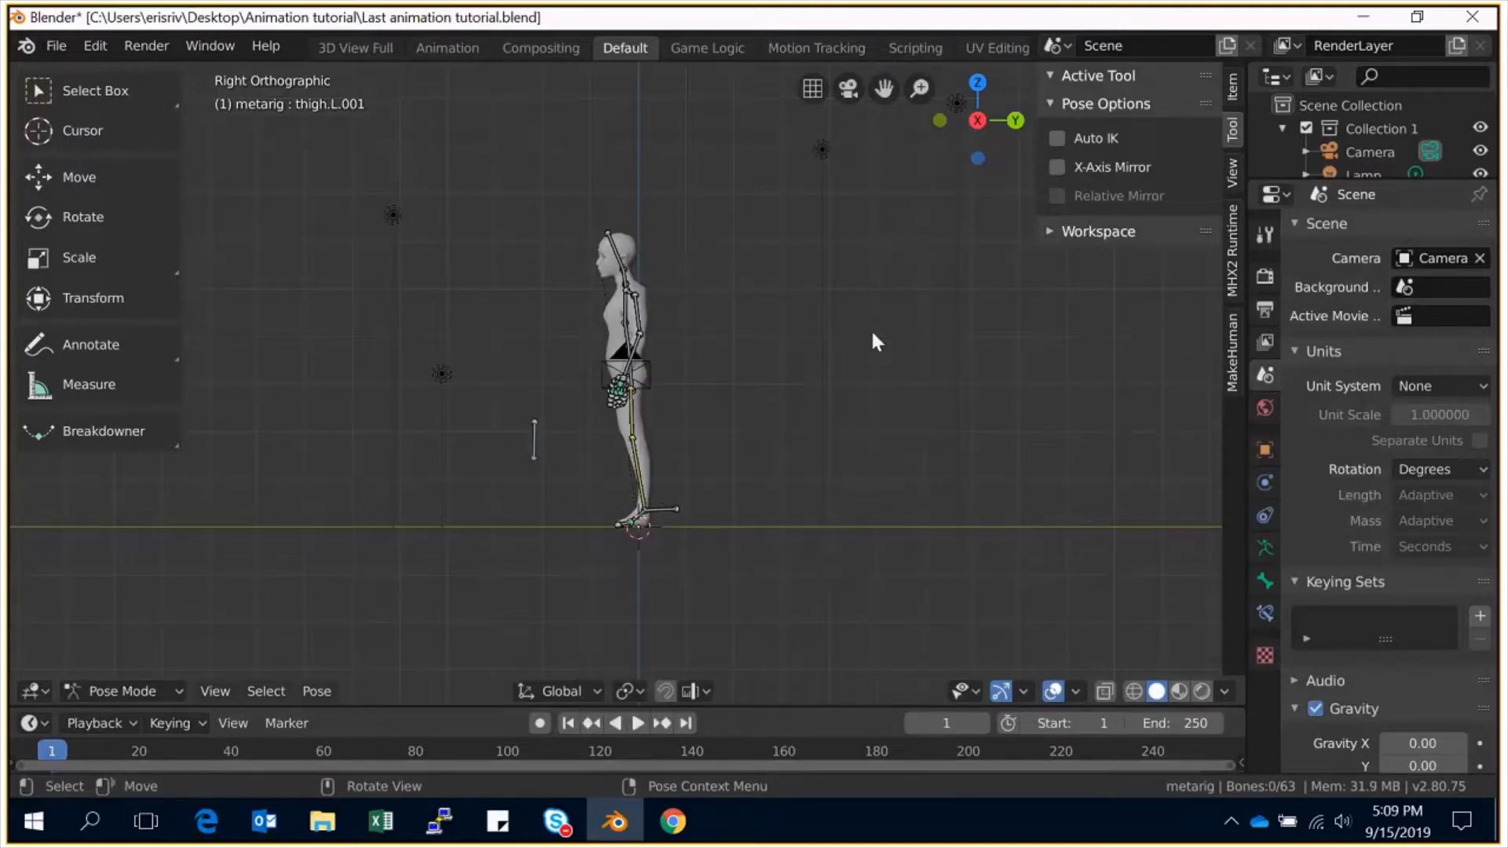
{"action": "left_click", "coordinate": [149, 691]}
{"action": "left_click", "coordinate": [143, 662]}
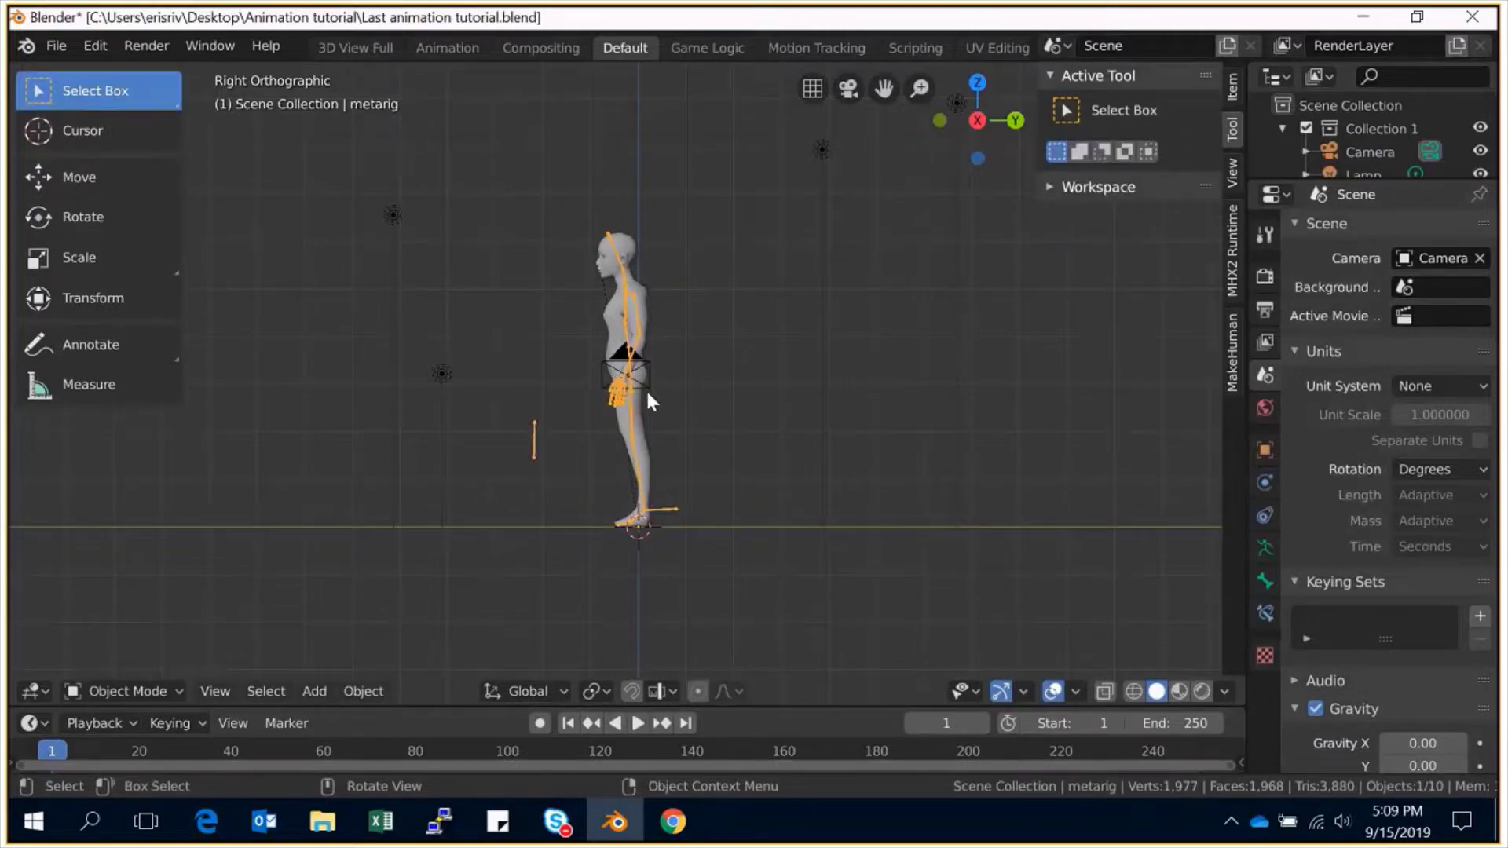
Add walk cycle.jpg from Desktop\Animation tutorial as a reference image.
{"action": "key", "text": "shift+a"}
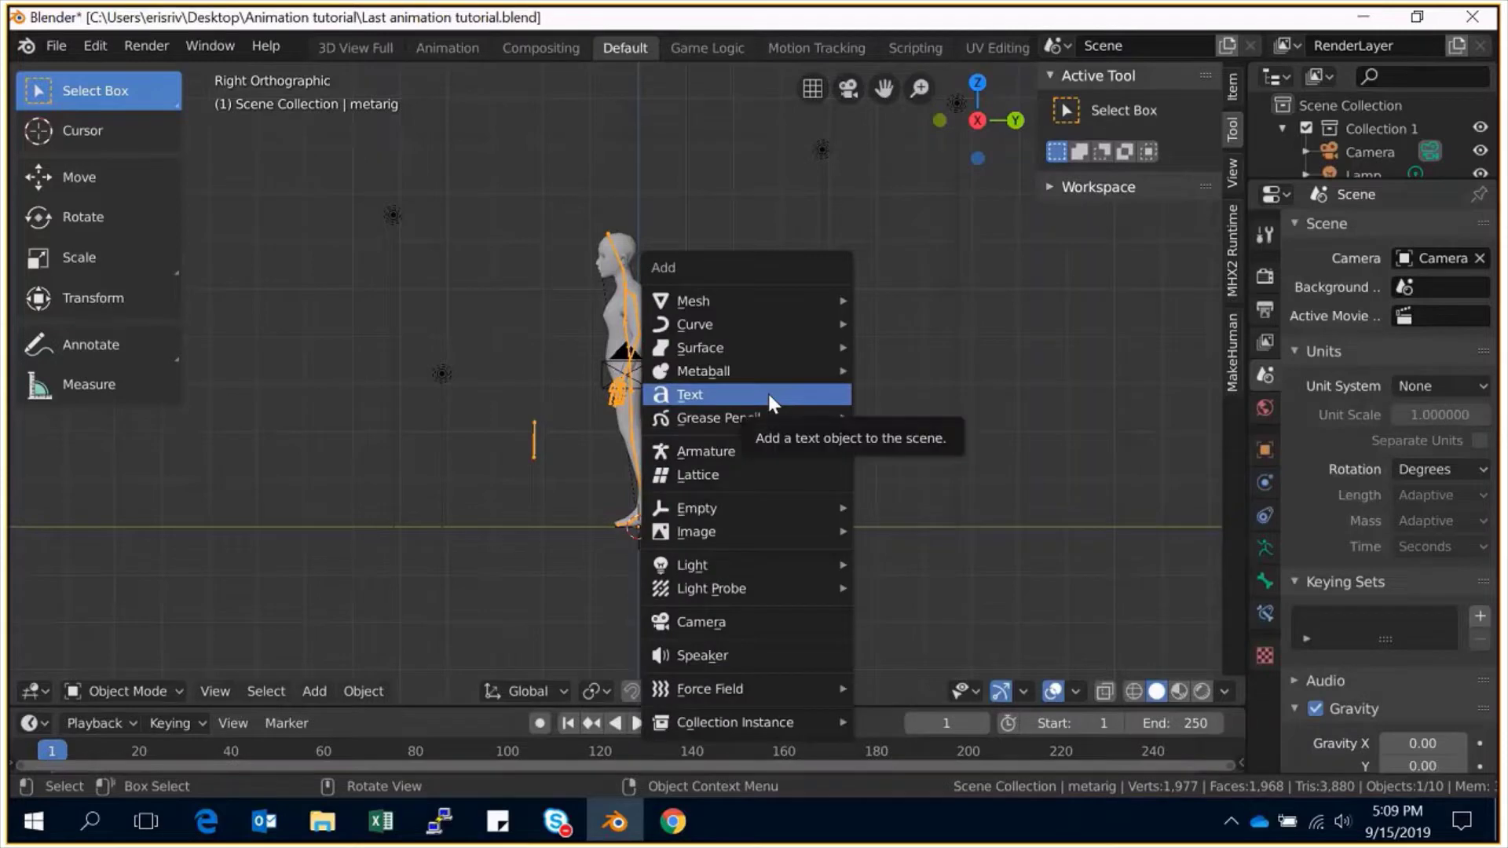
{"action": "mouse_move", "coordinate": [698, 531]}
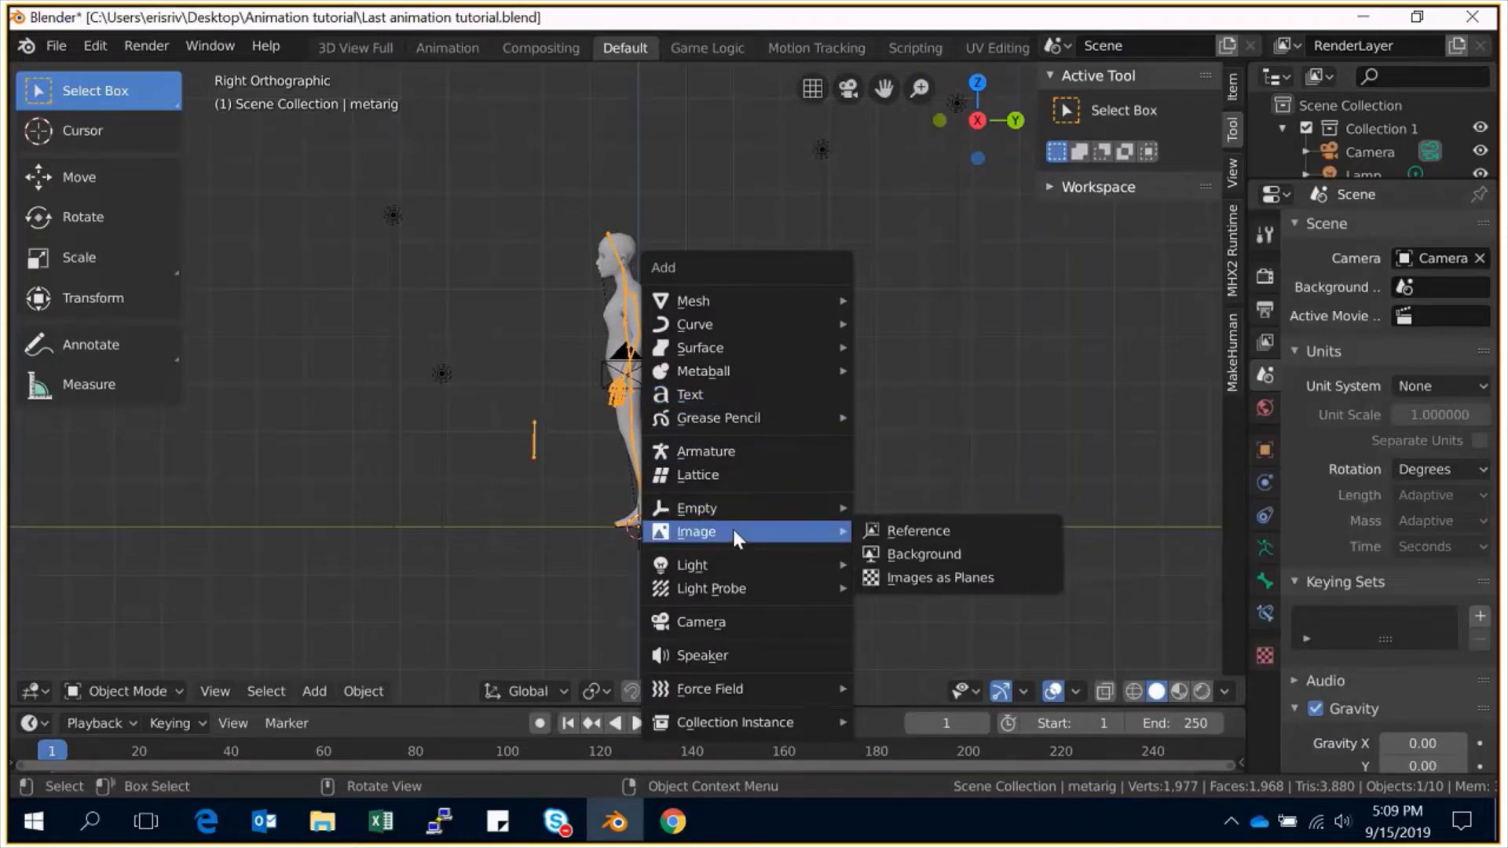
{"action": "left_click", "coordinate": [944, 531]}
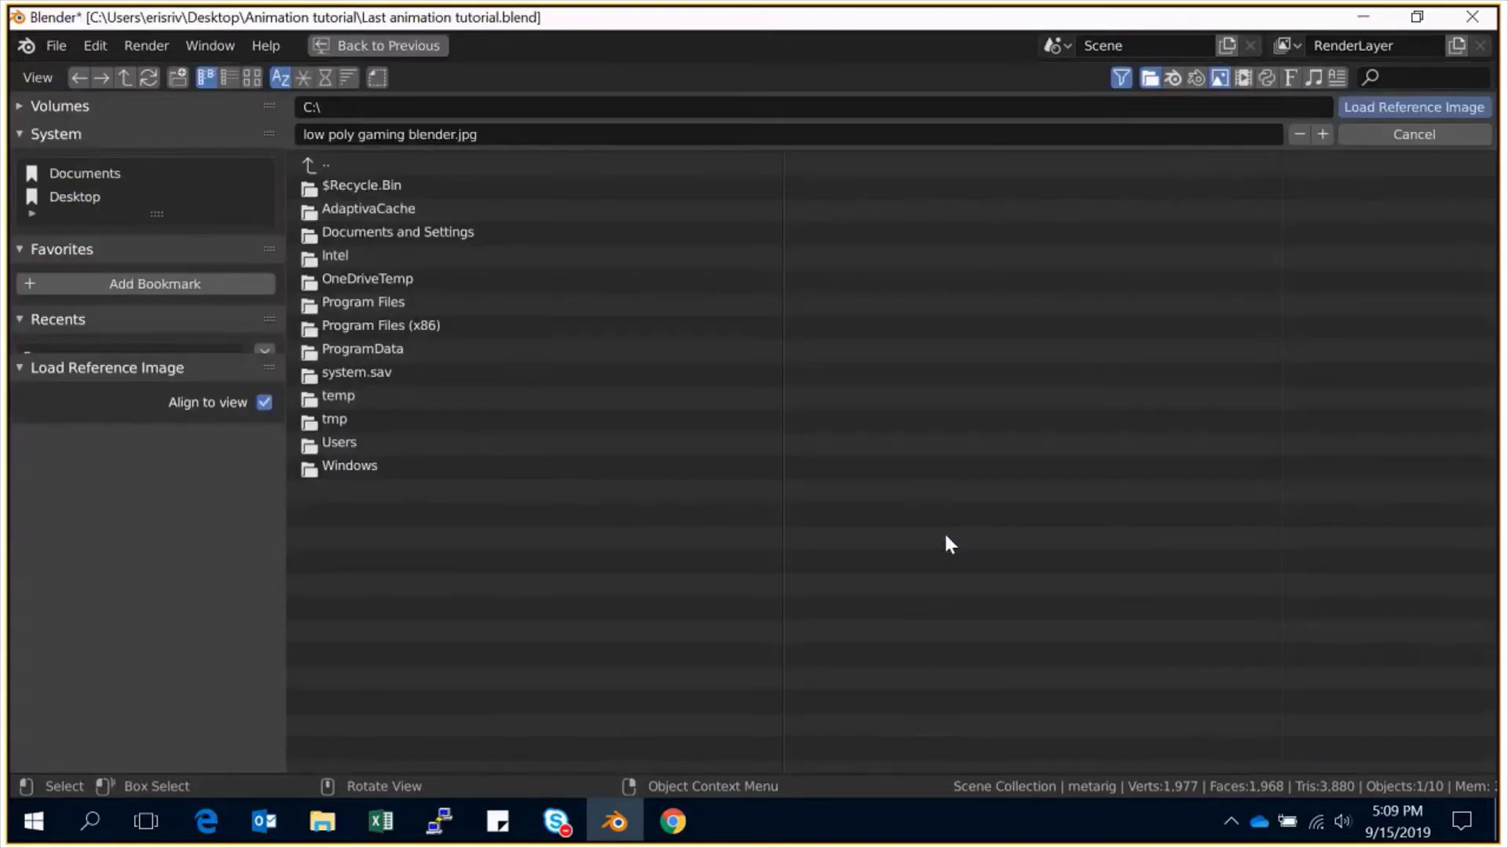
{"action": "left_click", "coordinate": [75, 197]}
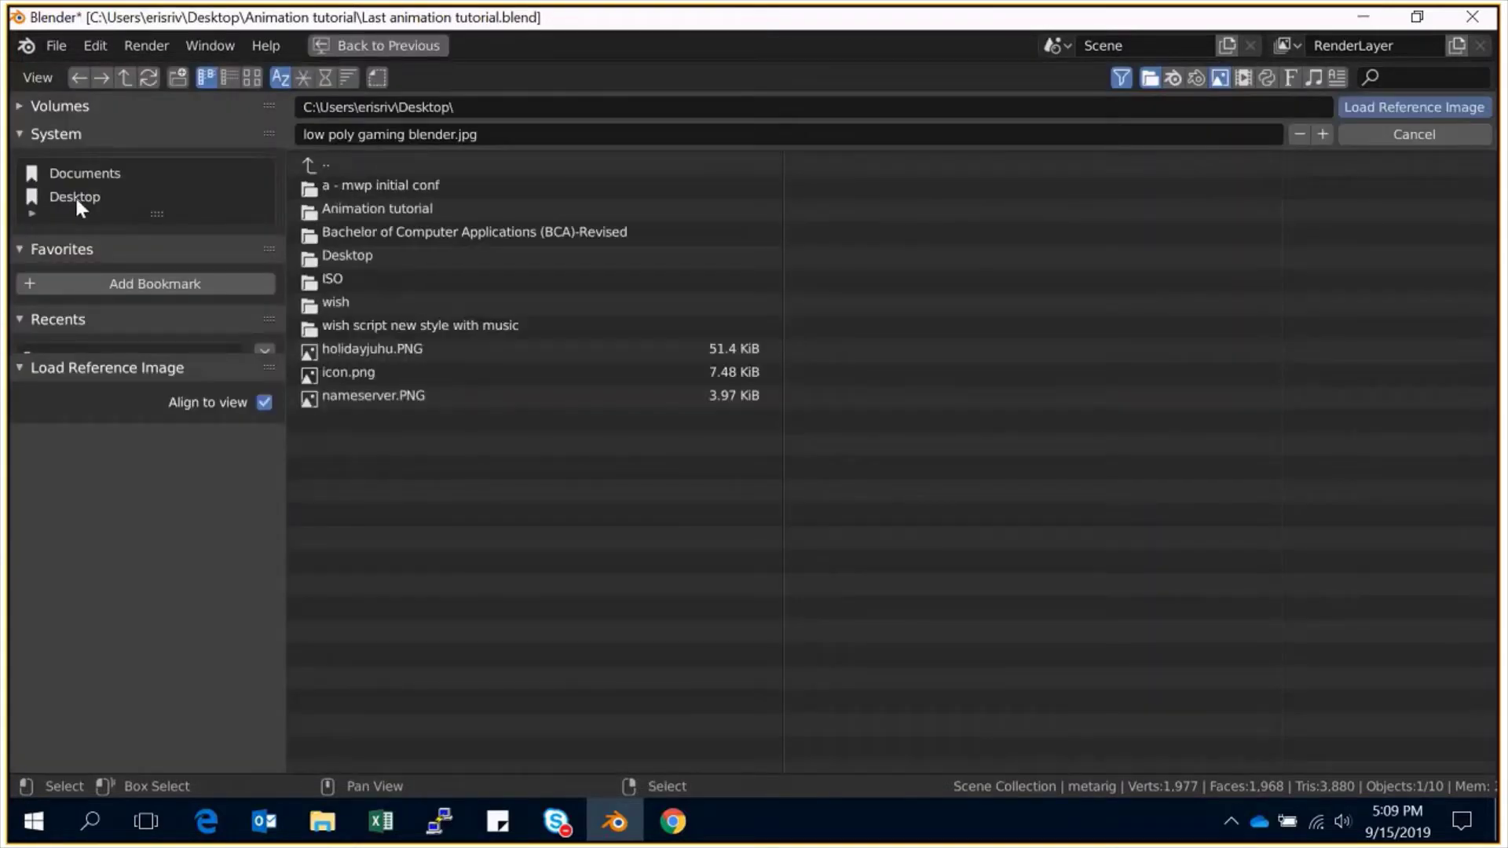
{"action": "left_click", "coordinate": [372, 207]}
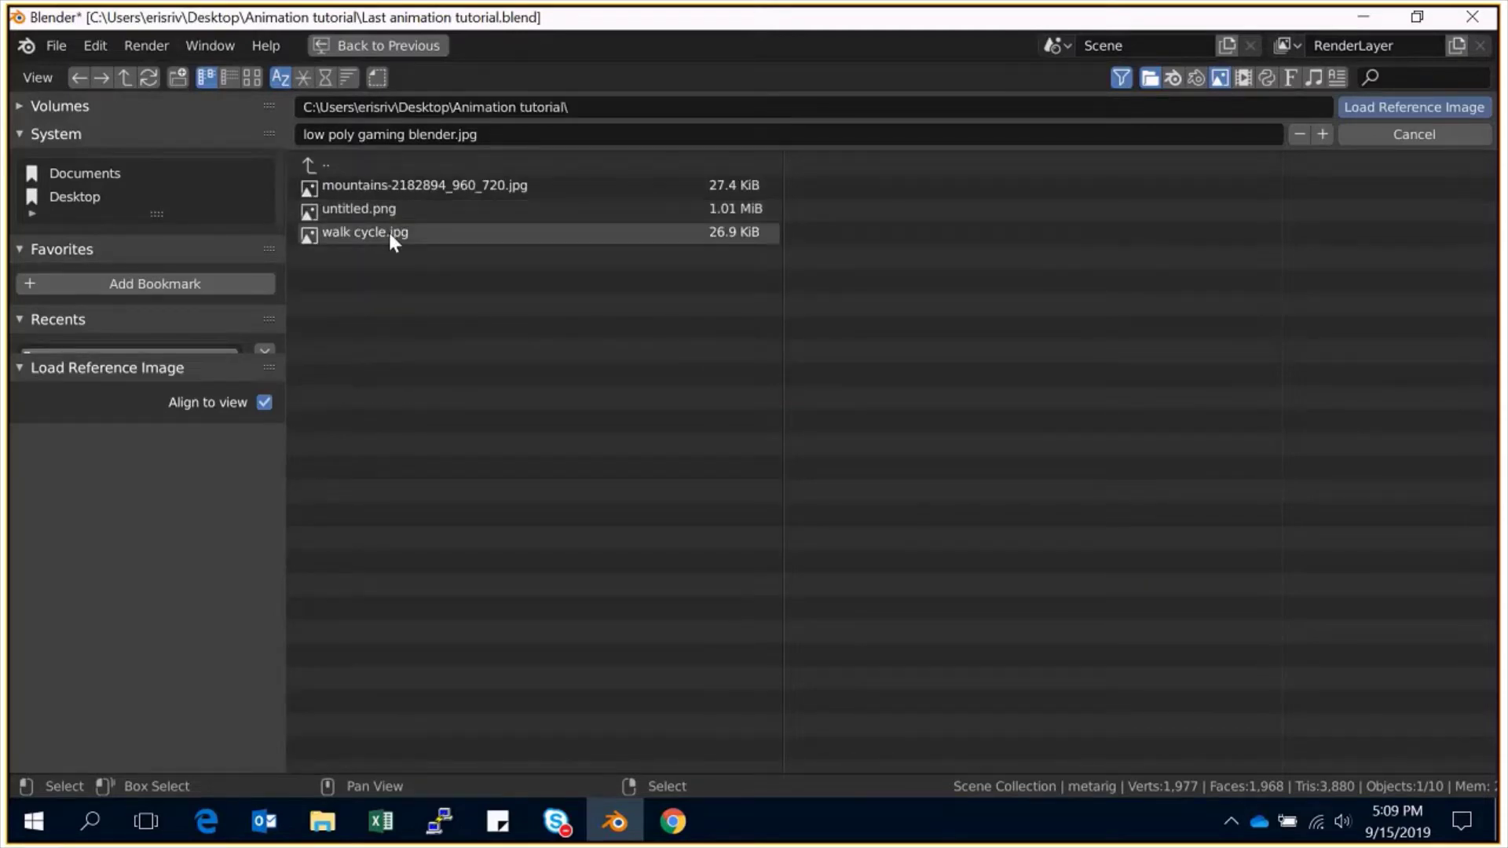
{"action": "left_click", "coordinate": [388, 232]}
{"action": "left_click", "coordinate": [1412, 107]}
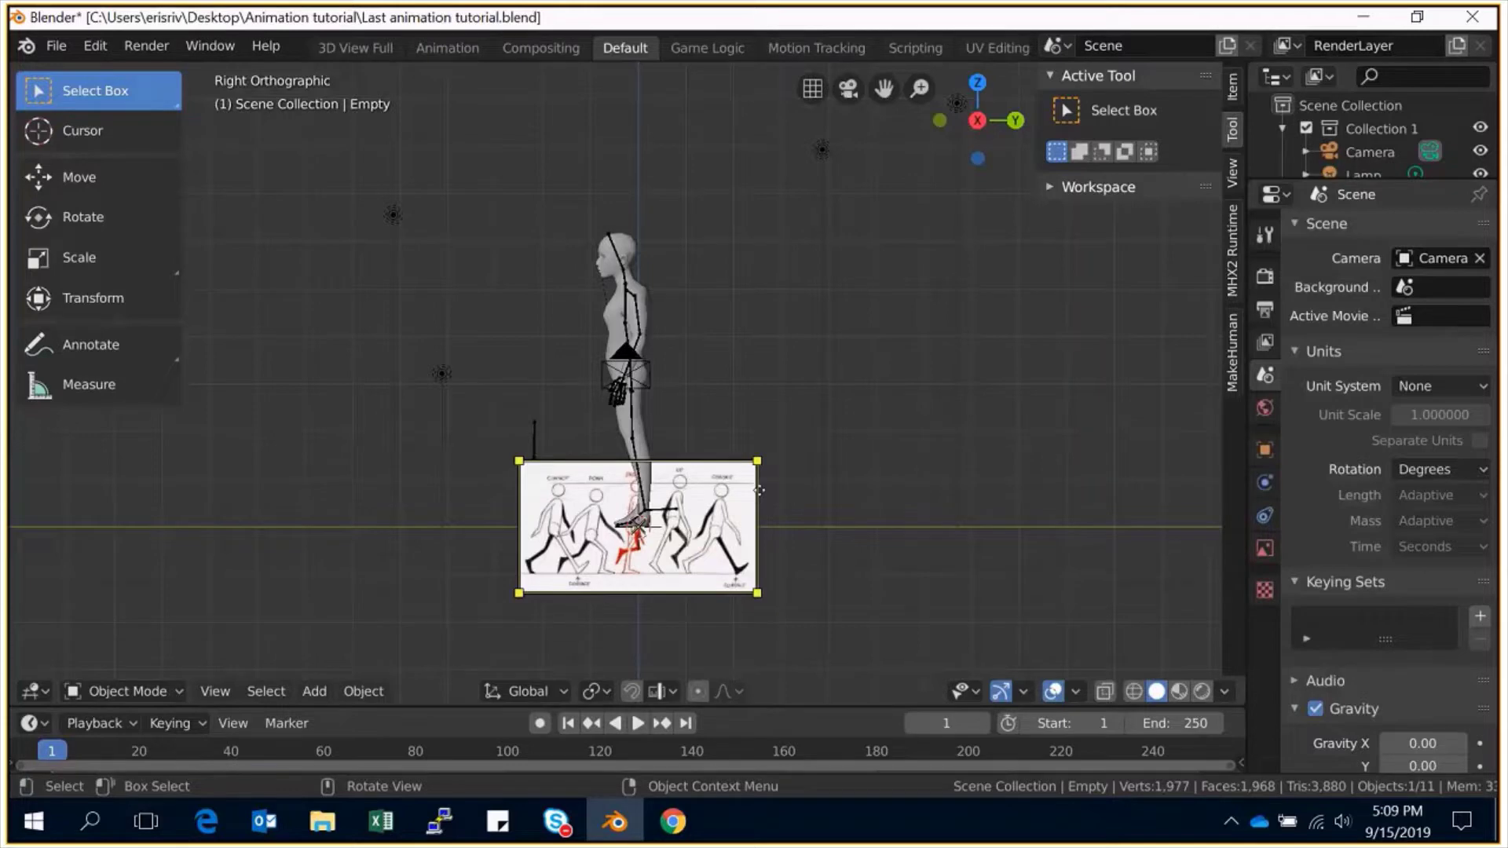
Select the reference image, body mesh and Lamp.001, checking the left and right side views.
{"action": "left_click", "coordinate": [759, 490]}
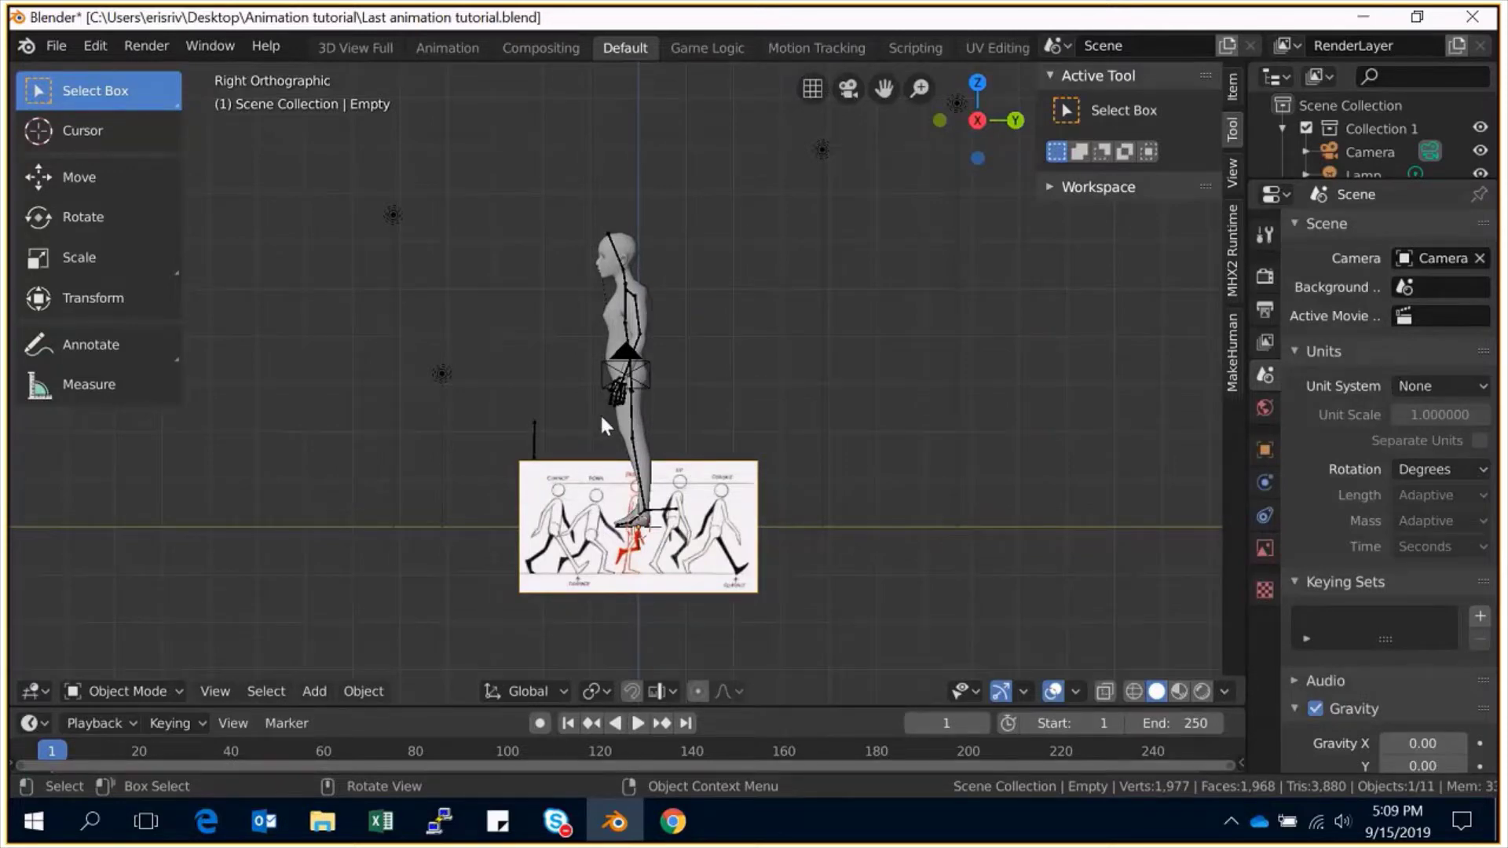
{"action": "left_click", "coordinate": [733, 481]}
{"action": "left_click", "coordinate": [733, 482]}
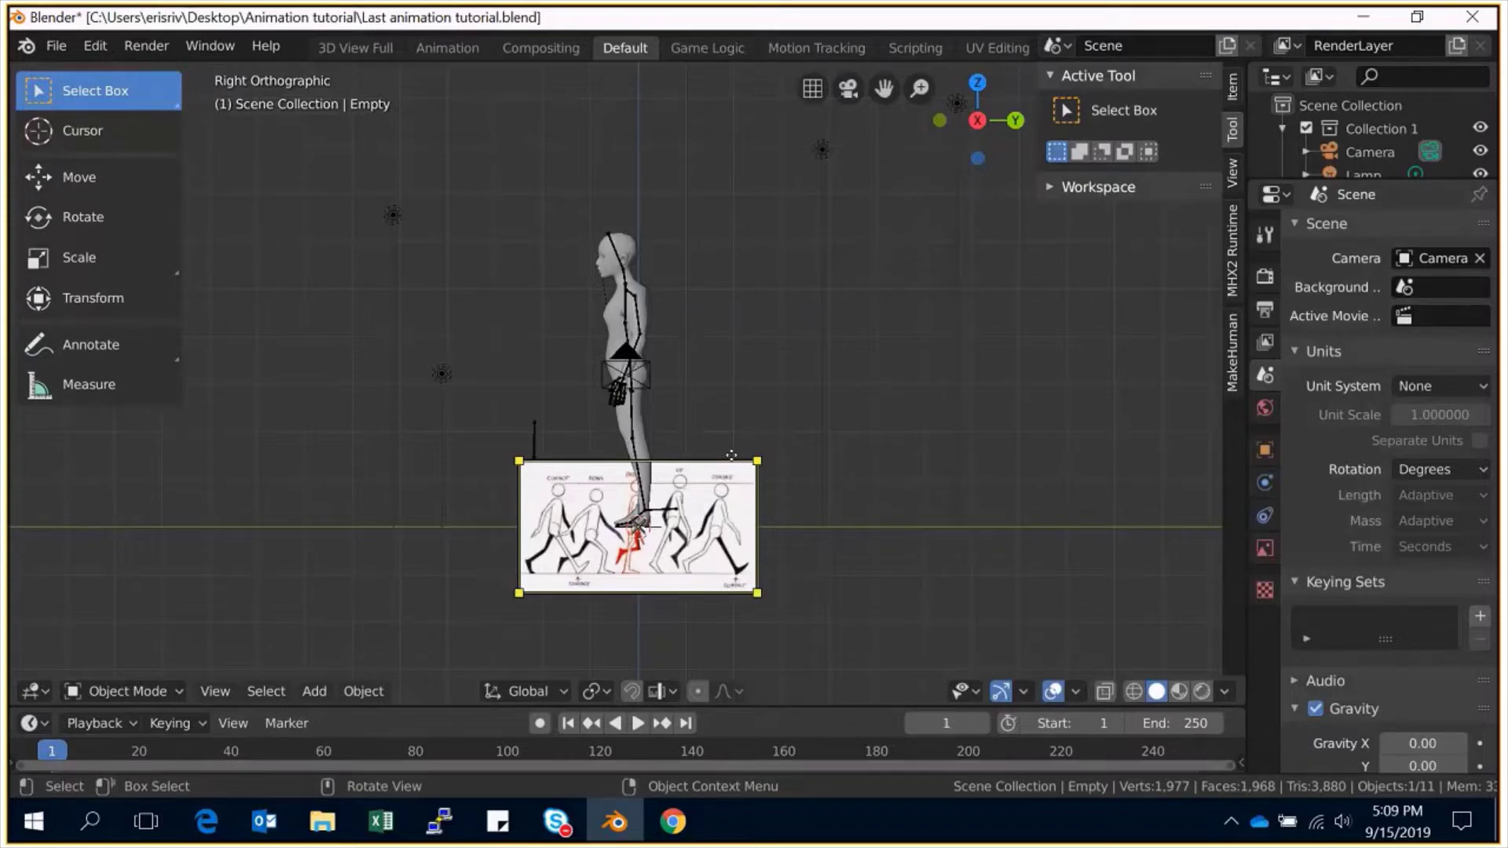
{"action": "left_click", "coordinate": [696, 206]}
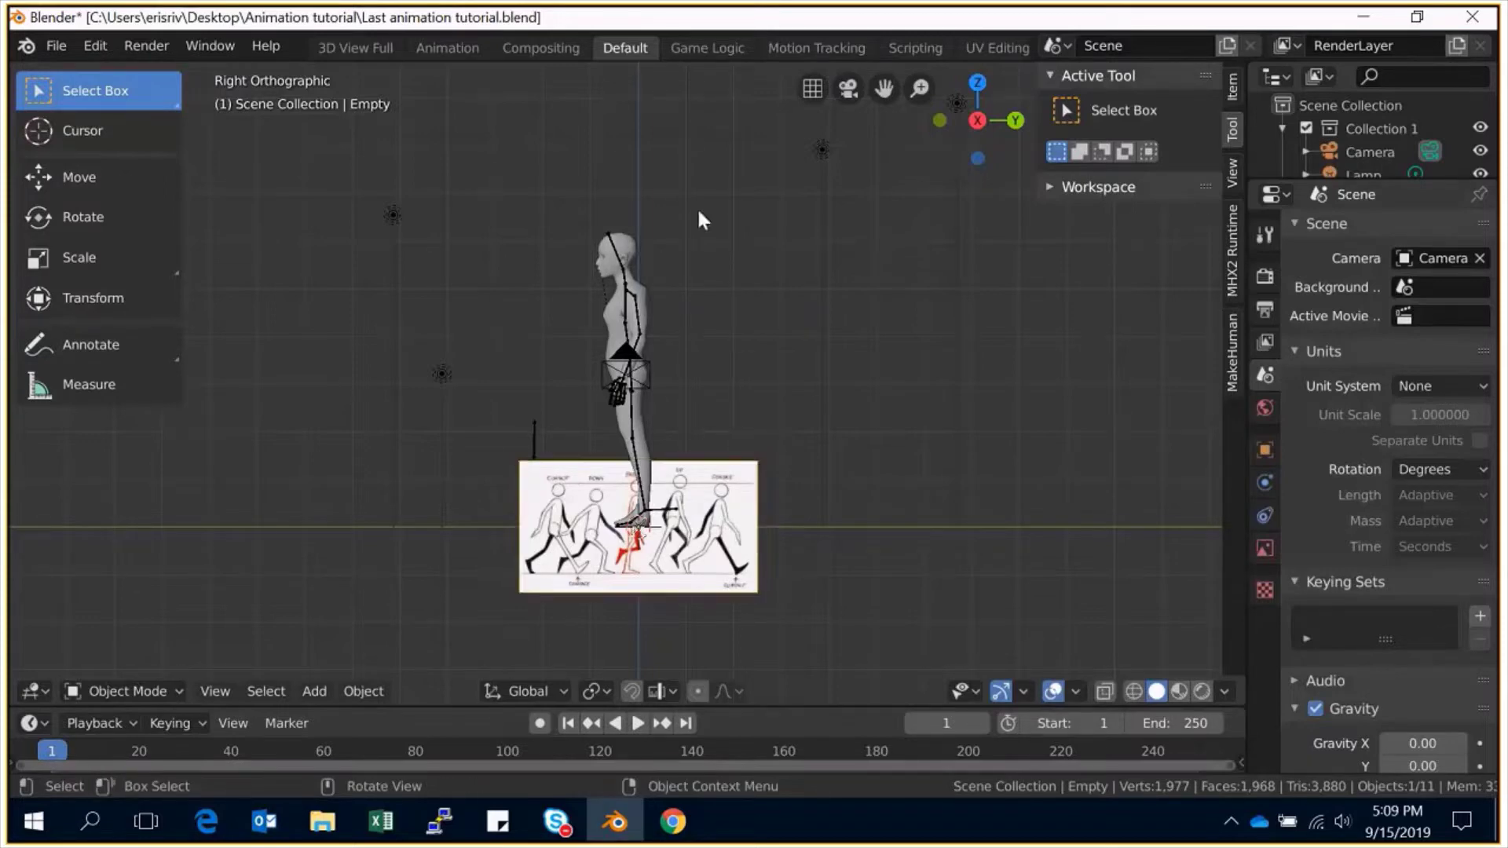
{"action": "left_click", "coordinate": [638, 276]}
{"action": "left_click", "coordinate": [826, 312]}
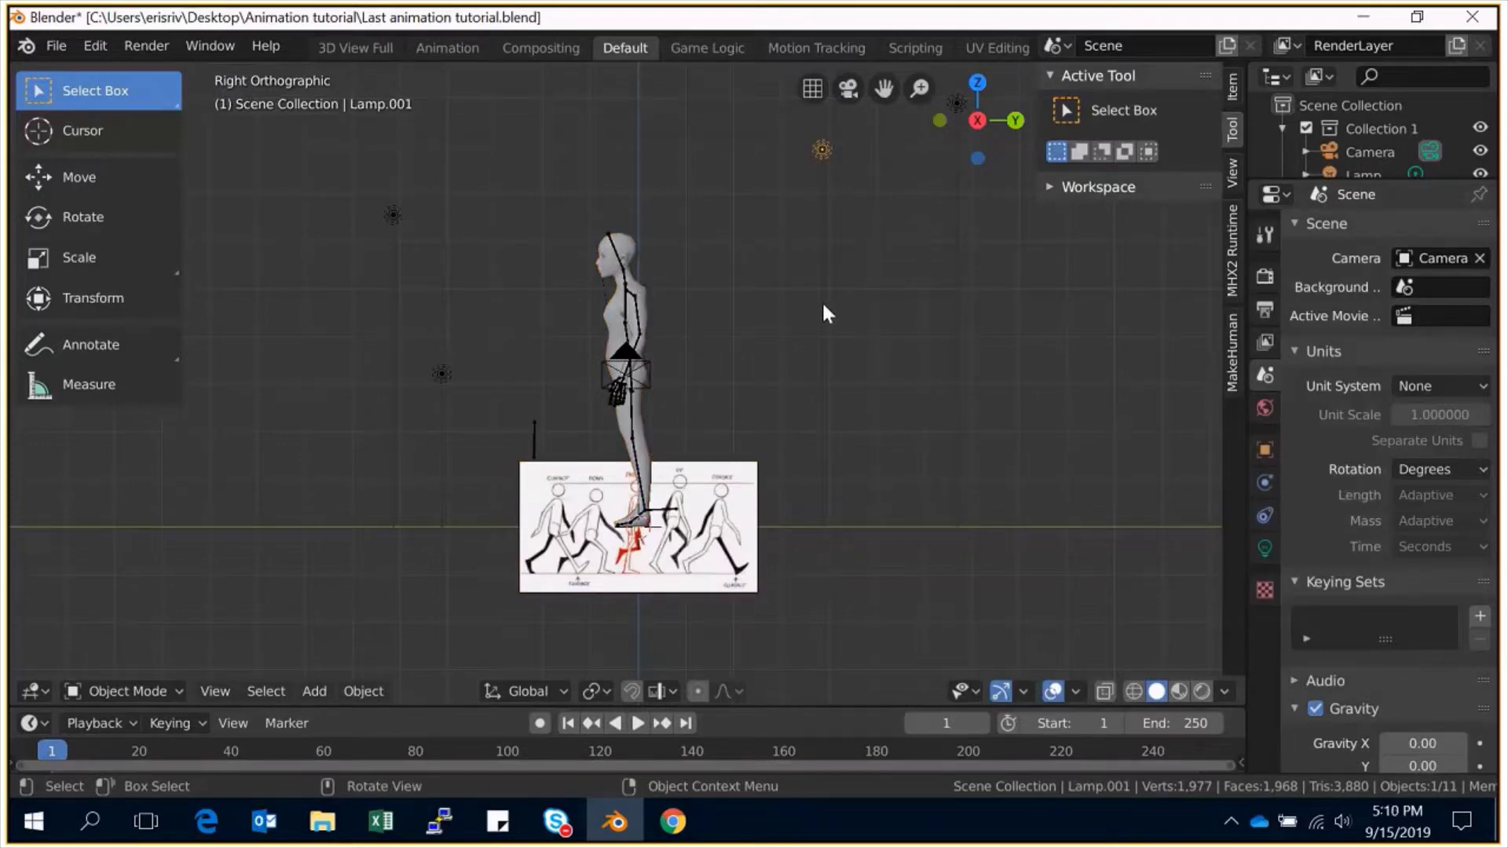
{"action": "key", "text": "alt"}
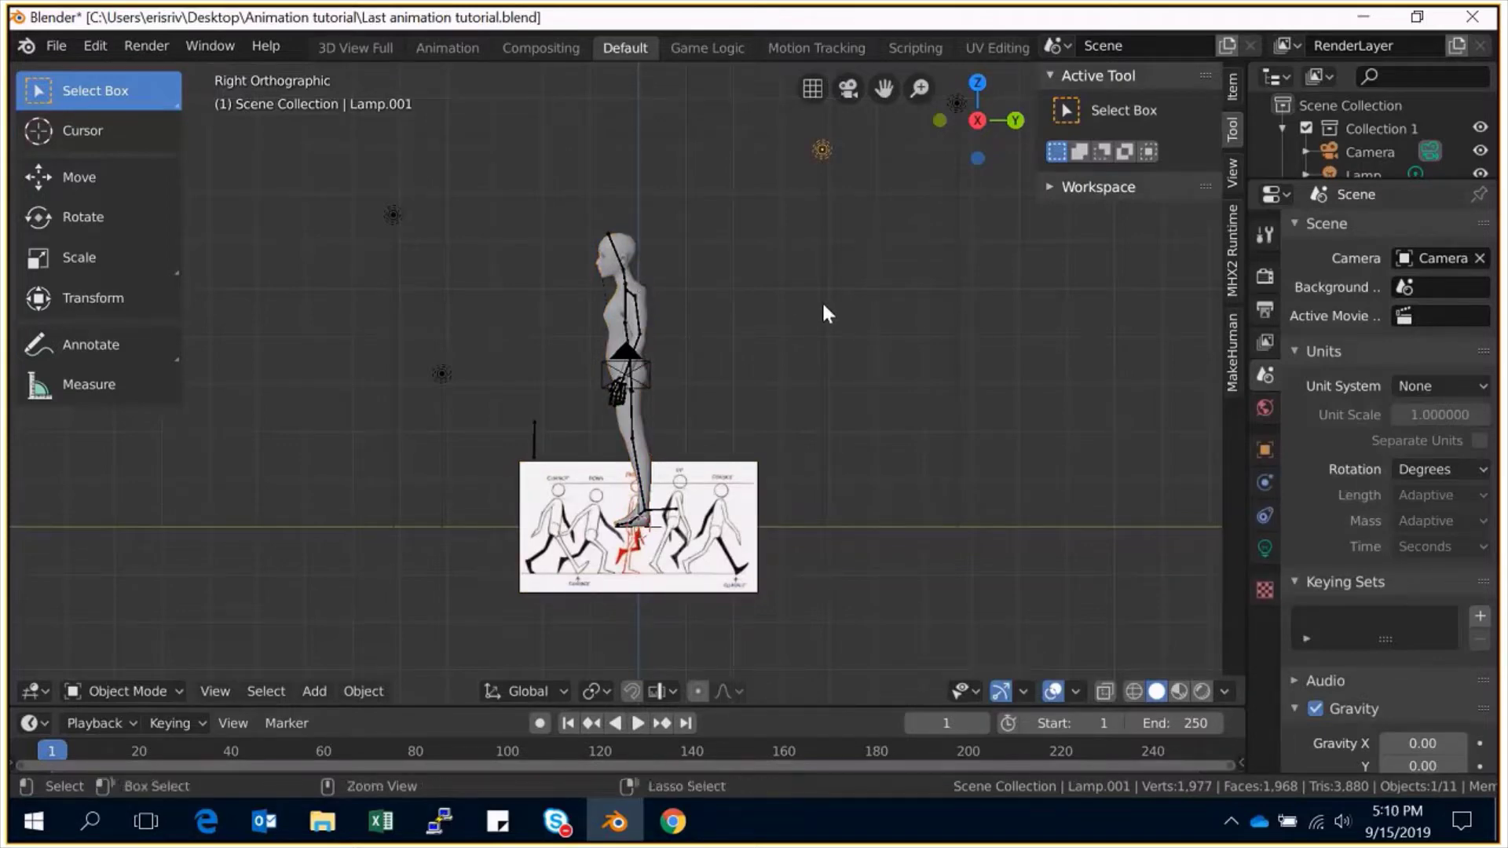
{"action": "key", "text": "ctrl+KP_3"}
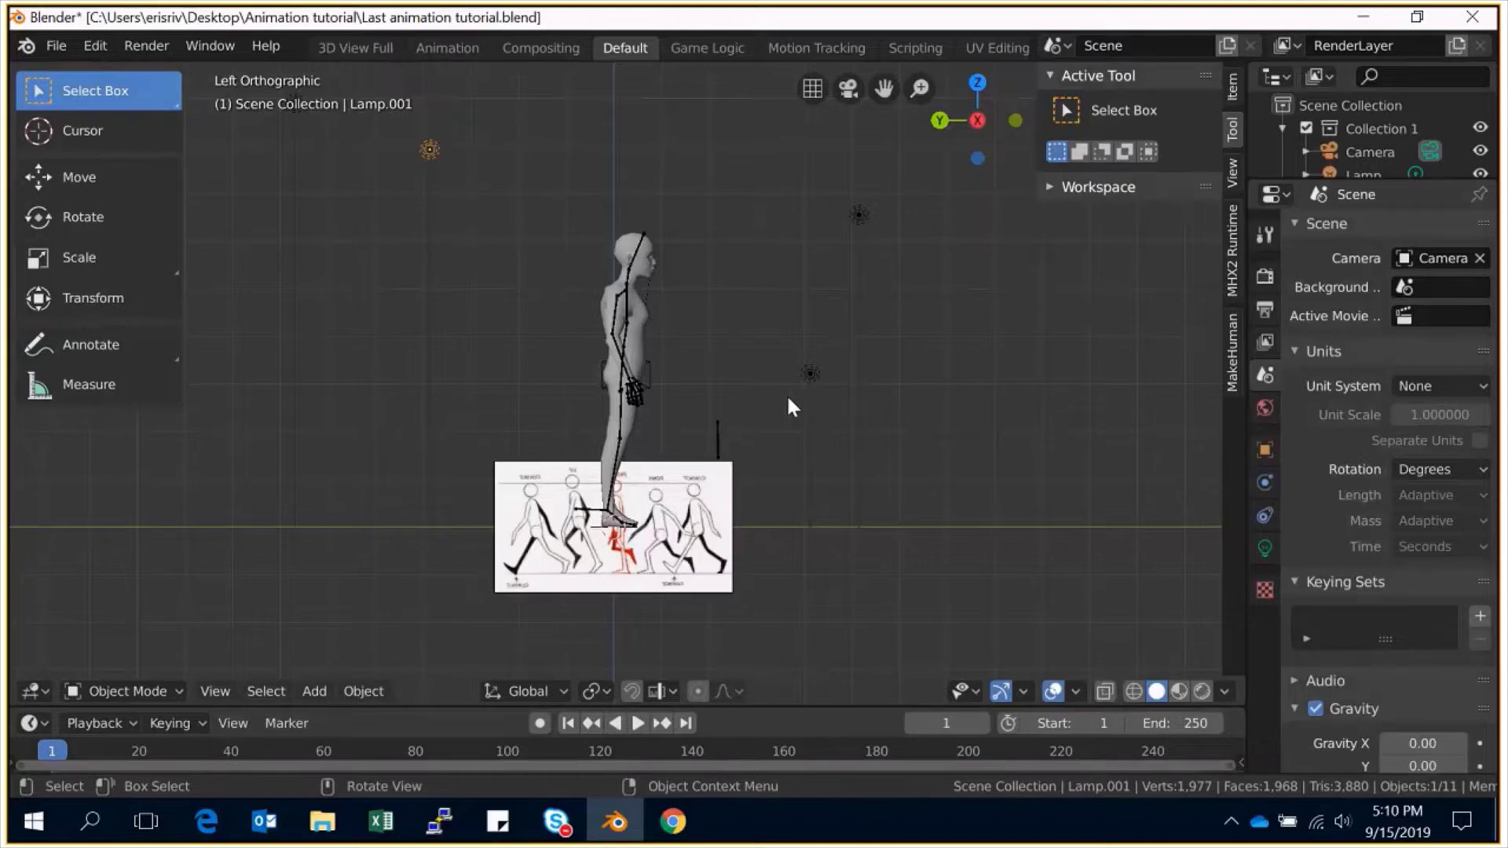
{"action": "key", "text": "KP_3"}
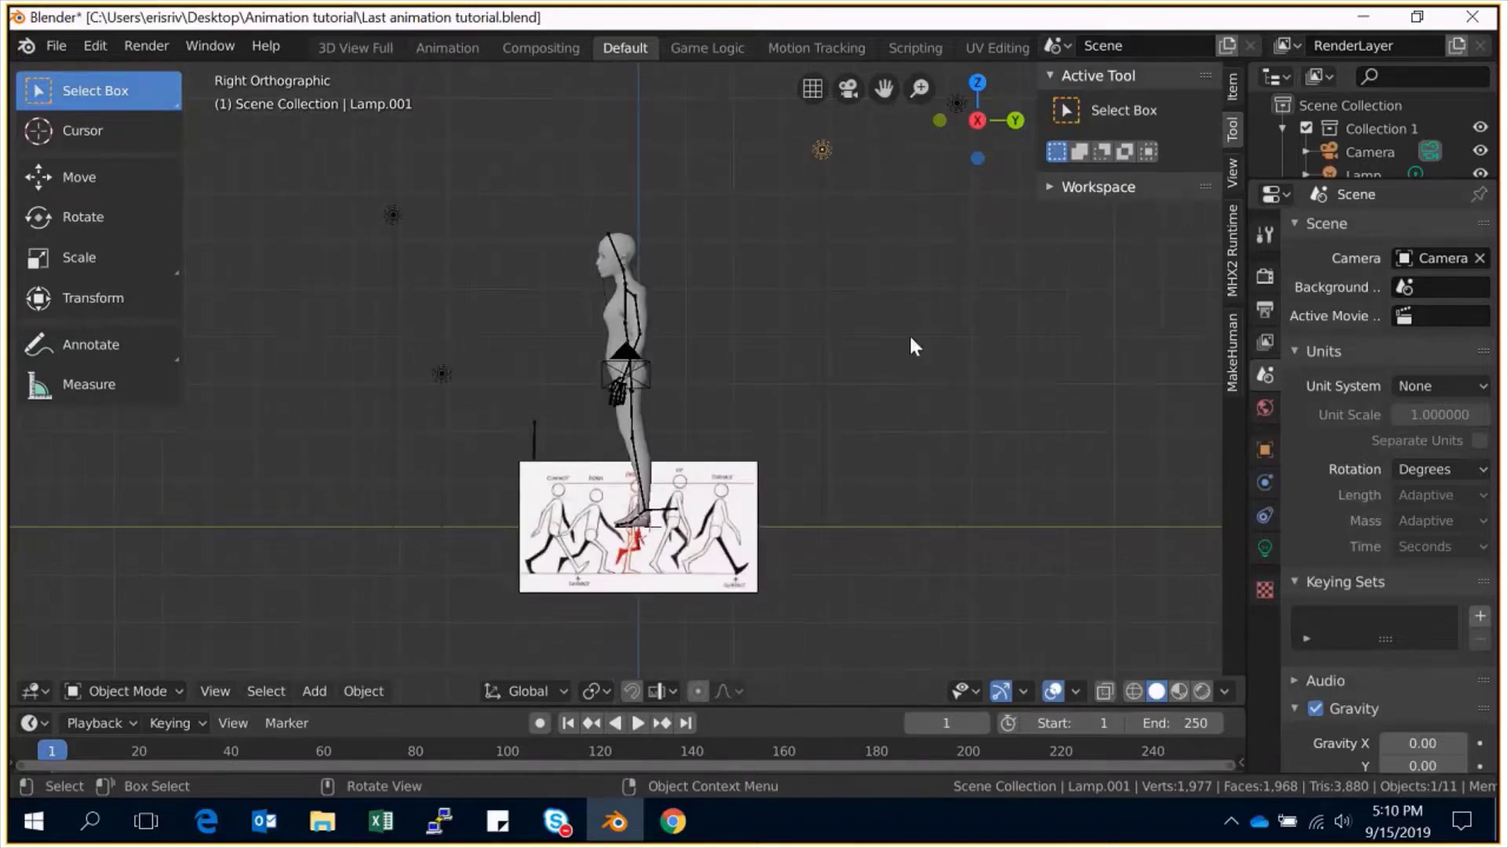
Rotate the reference image 180° around Z, then deselect it and zoom in slightly.
{"action": "left_click", "coordinate": [743, 526]}
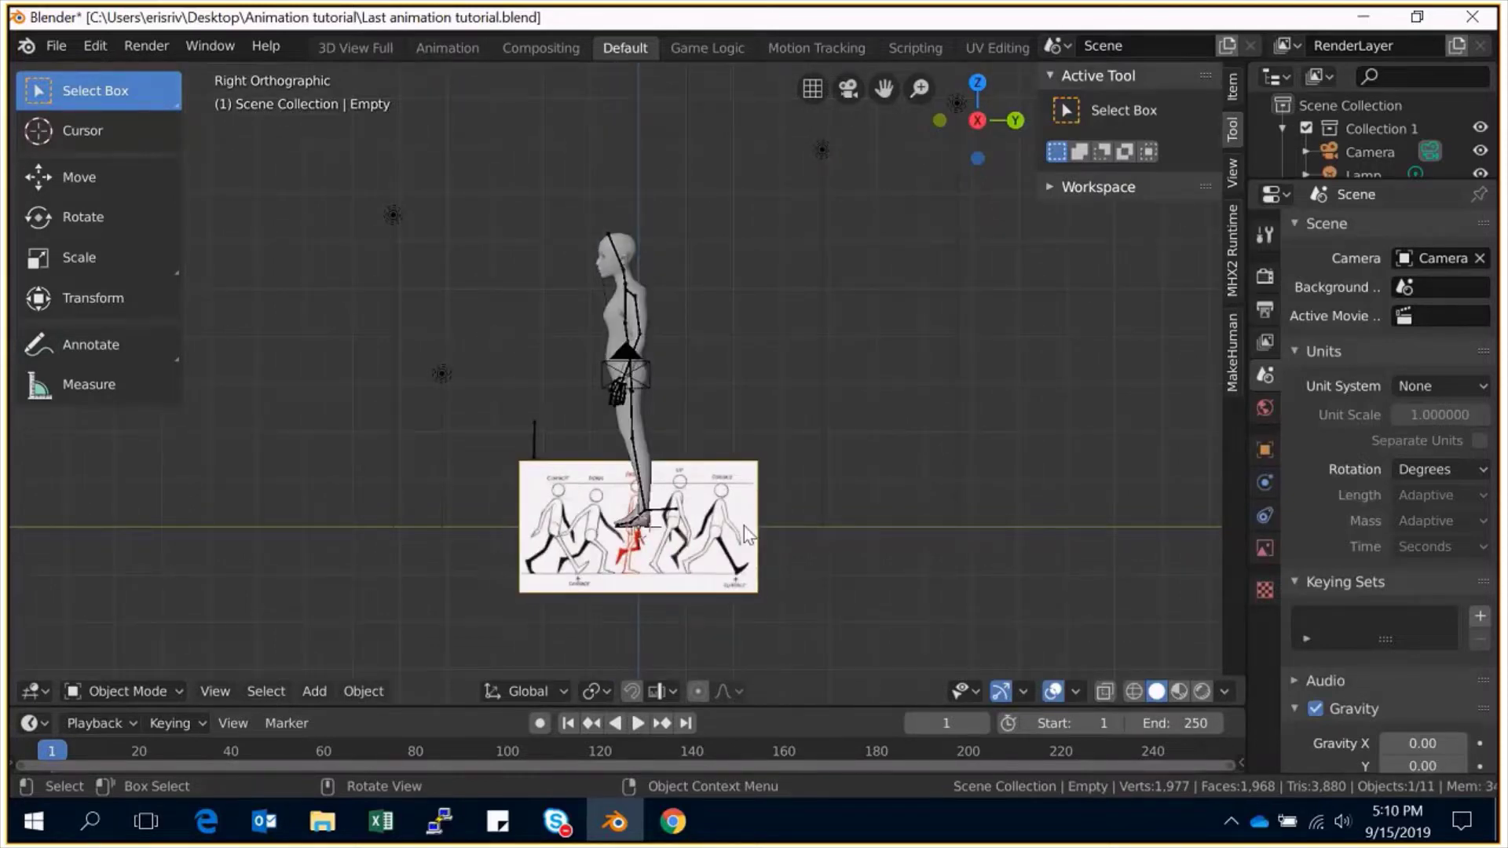
{"action": "key", "text": "r"}
{"action": "type", "text": "z"}
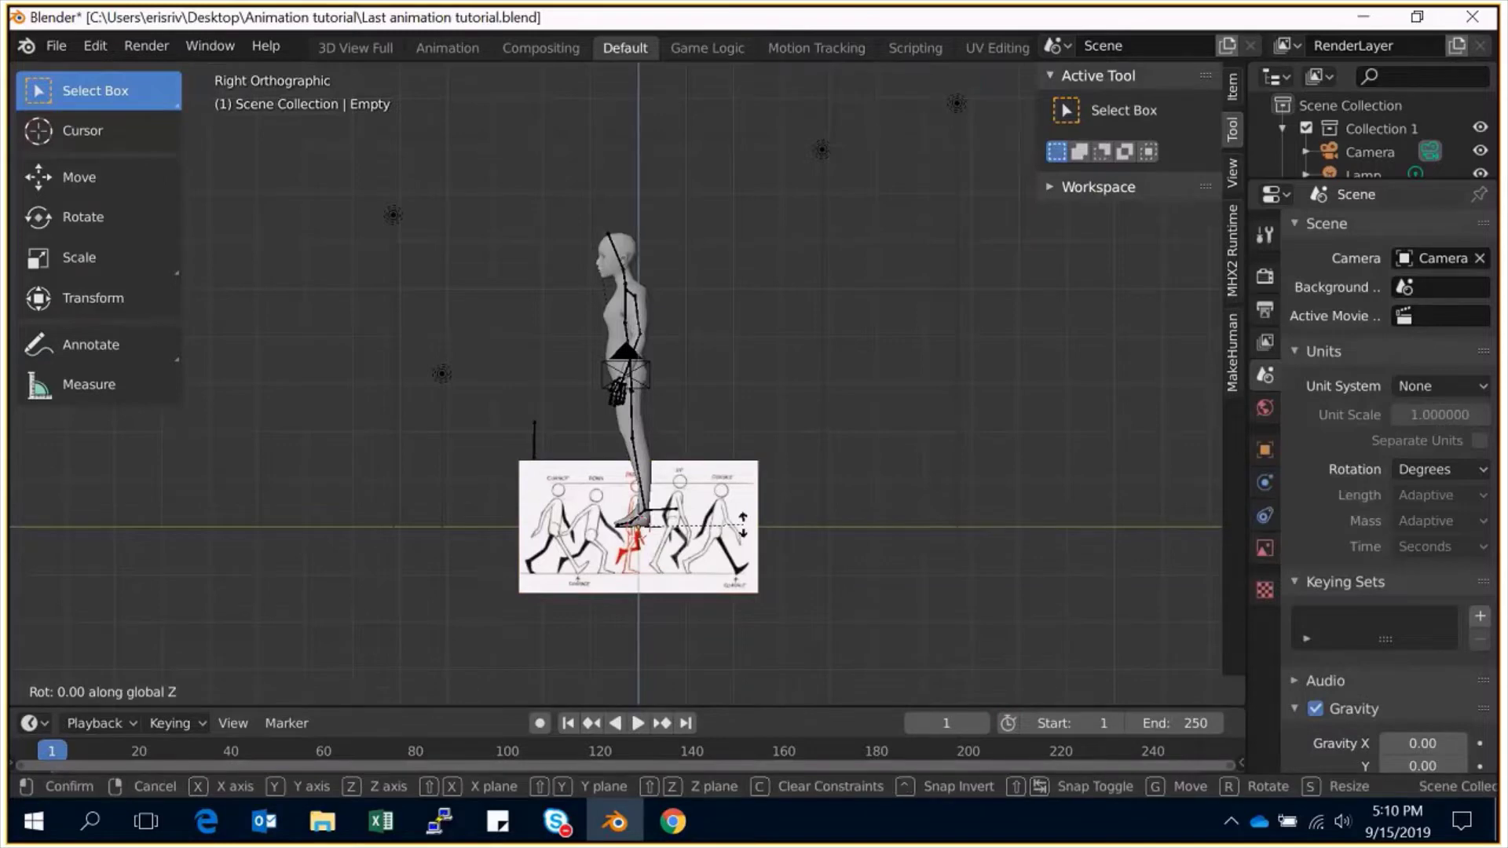
{"action": "type", "text": "180"}
{"action": "key", "text": "Return"}
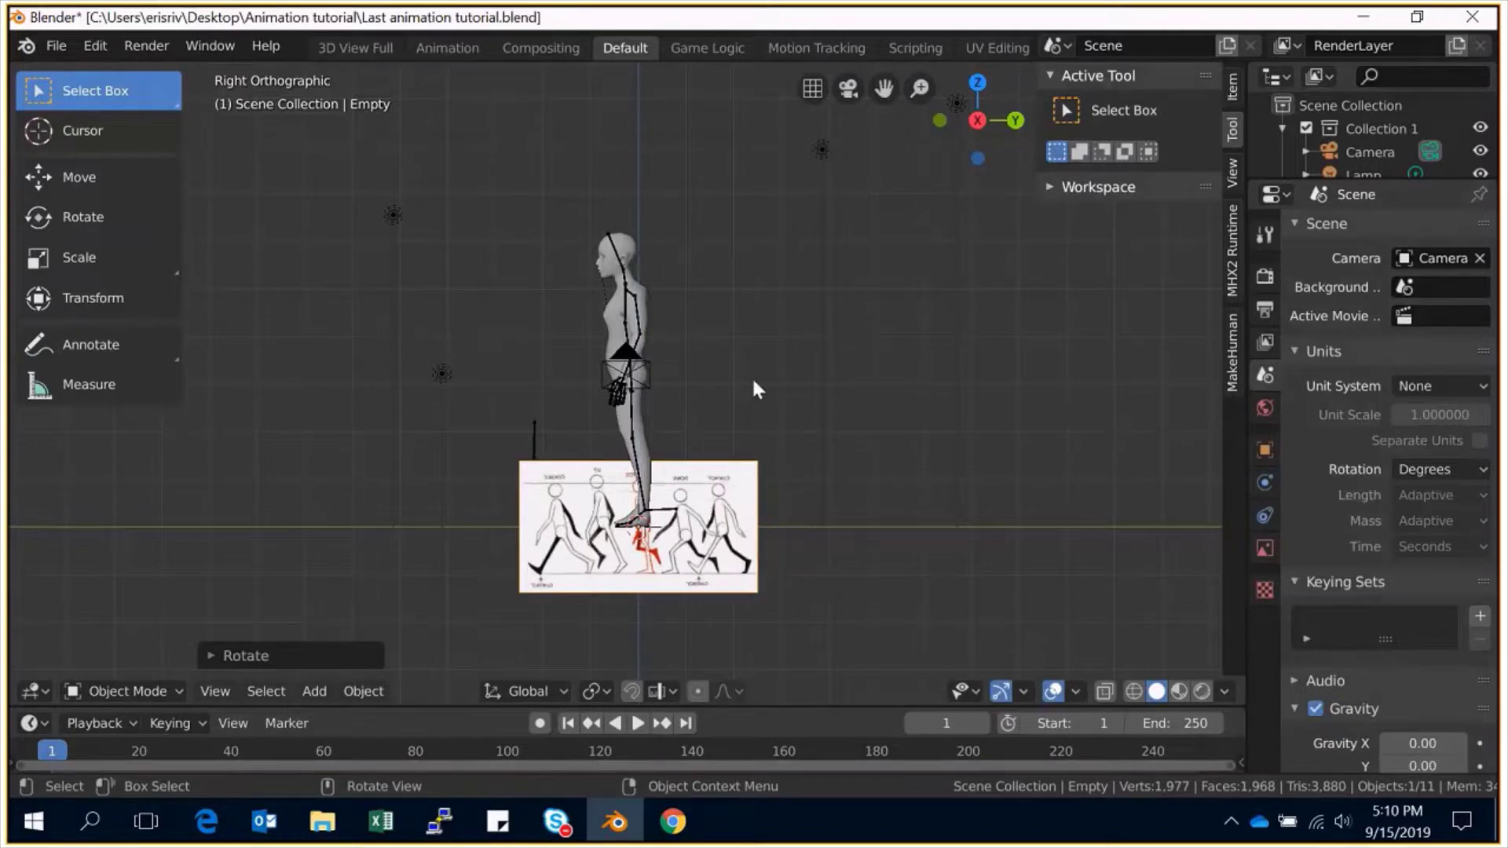
{"action": "left_click", "coordinate": [674, 543]}
{"action": "left_click", "coordinate": [756, 397]}
{"action": "left_click_drag", "start_coordinate": [919, 88], "coordinate": [919, 79]}
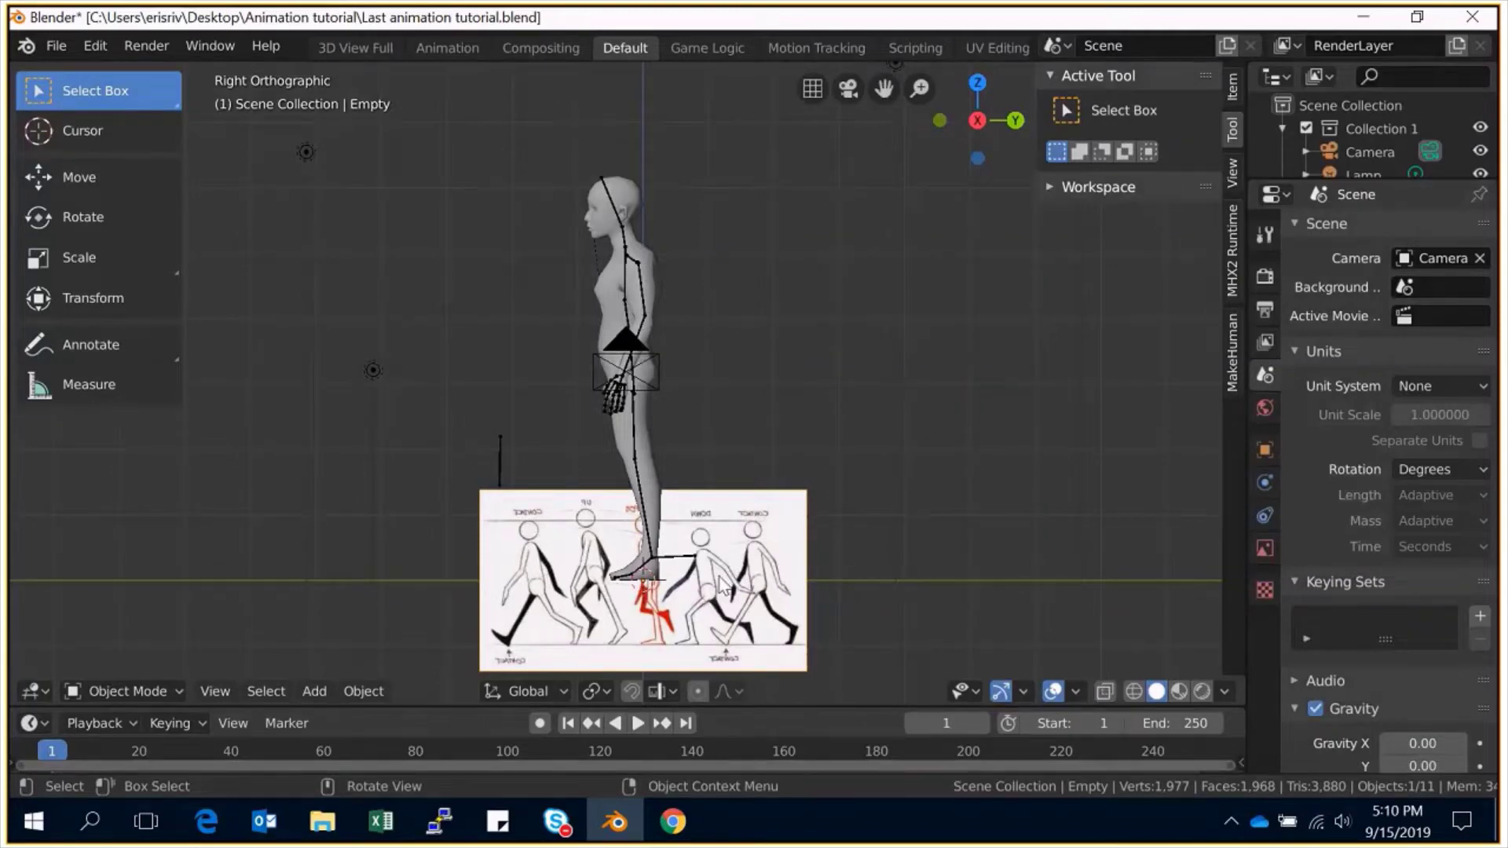
Enable the Move gizmo tool and scale up the reference image.
{"action": "key", "text": "g"}
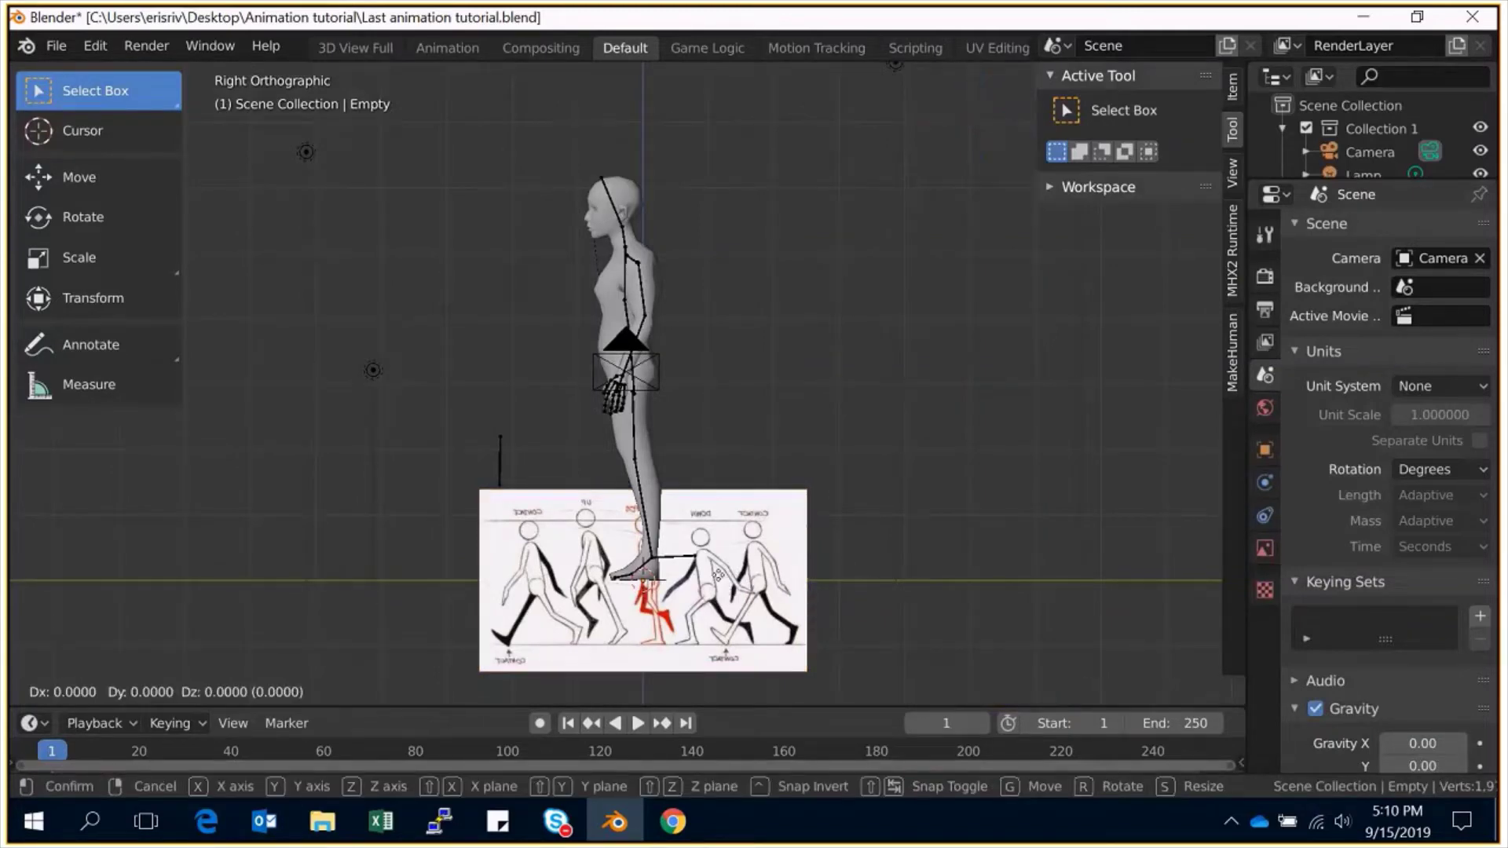
{"action": "key", "text": "Escape"}
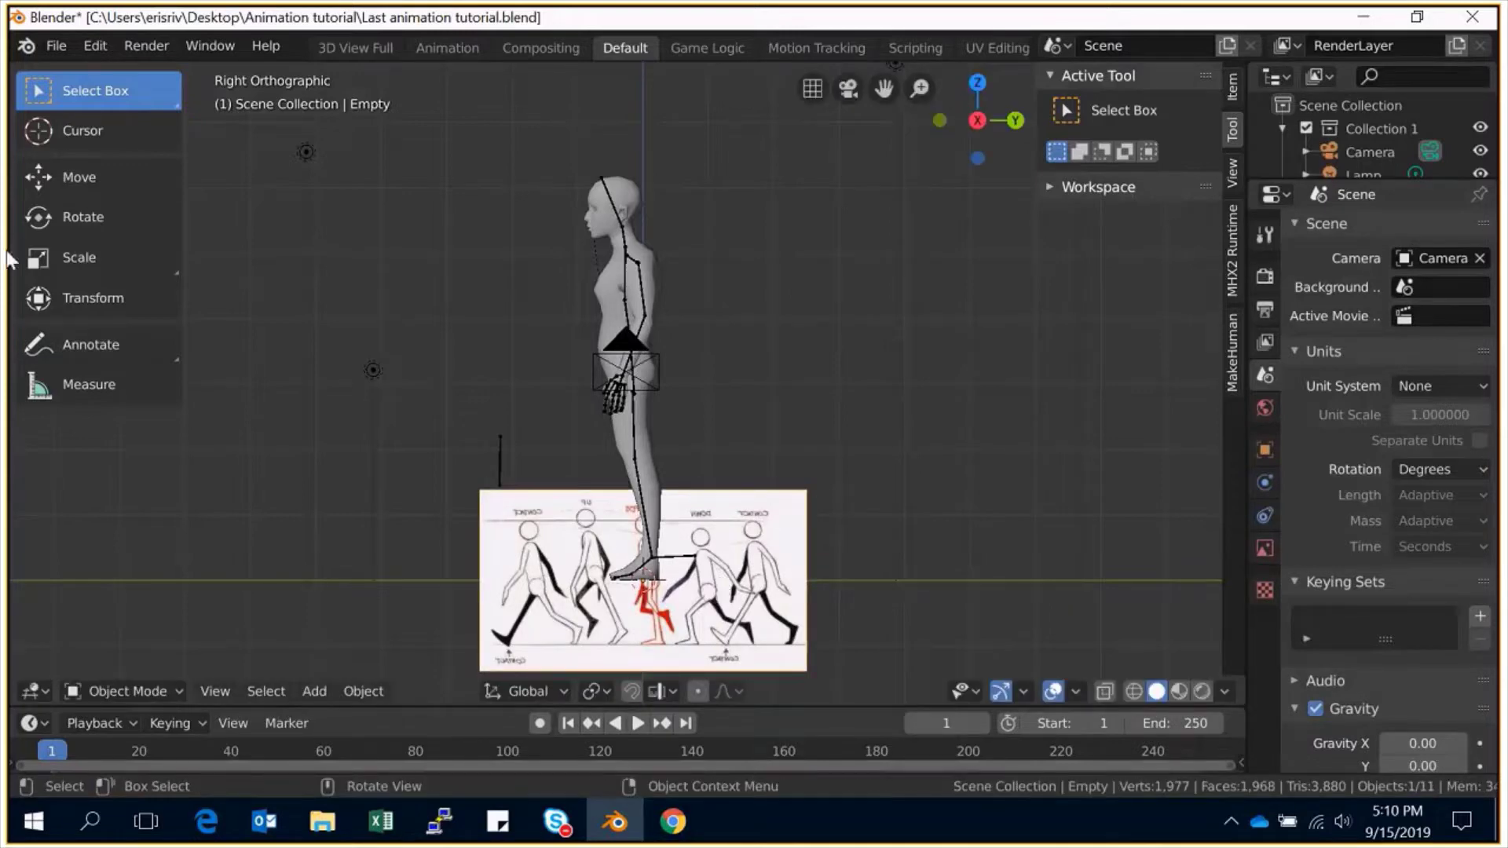
{"action": "left_click", "coordinate": [127, 168]}
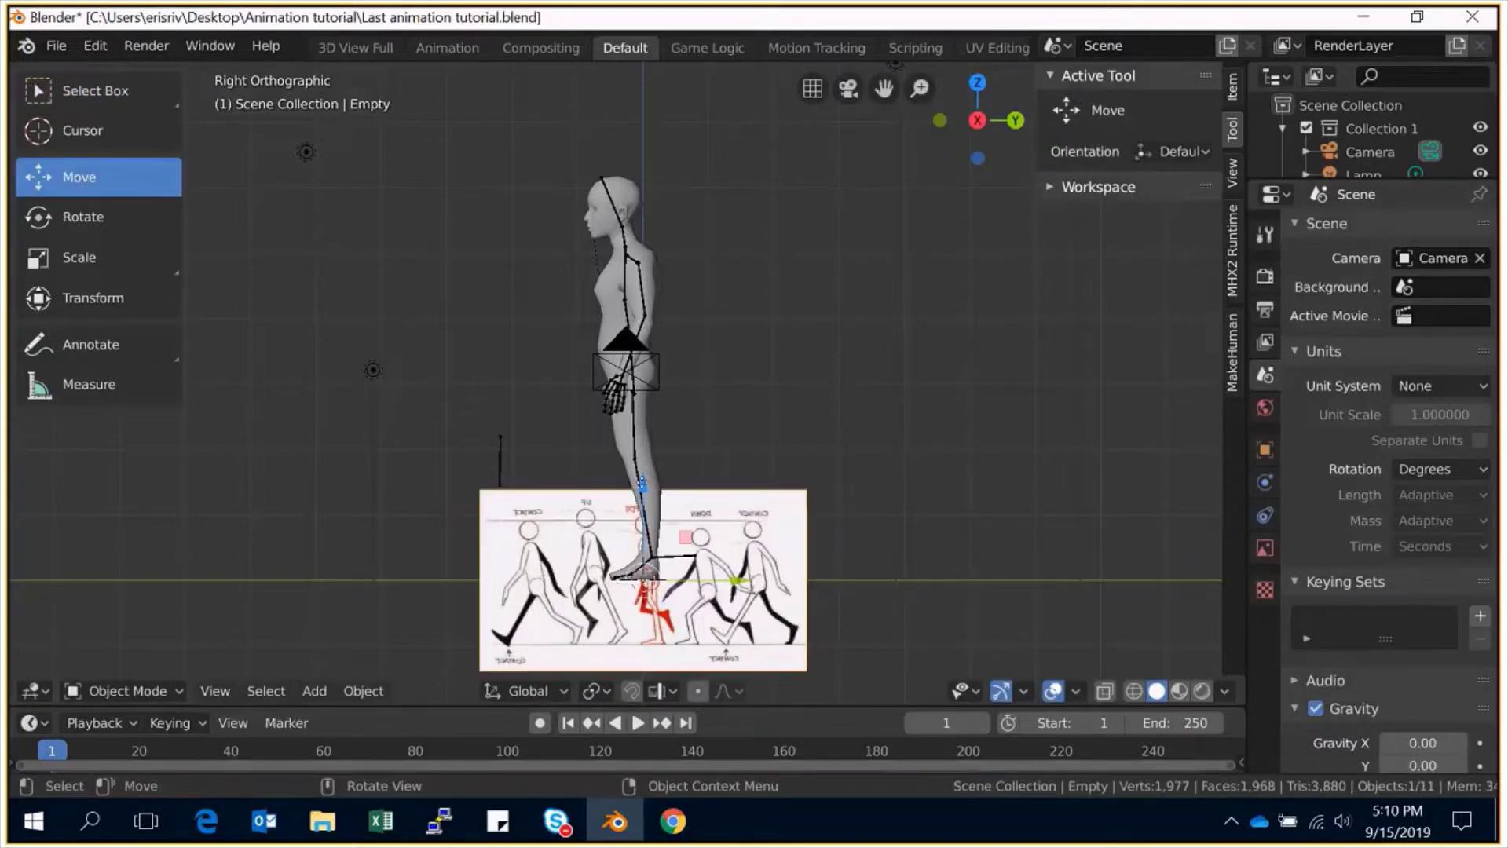
{"action": "left_click_drag", "start_coordinate": [807, 490], "coordinate": [836, 456]}
{"action": "mouse_move", "coordinate": [641, 442]}
{"action": "left_mouse_down"}
{"action": "mouse_move", "coordinate": [642, 414]}
{"action": "mouse_move", "coordinate": [642, 441]}
{"action": "left_mouse_up"}
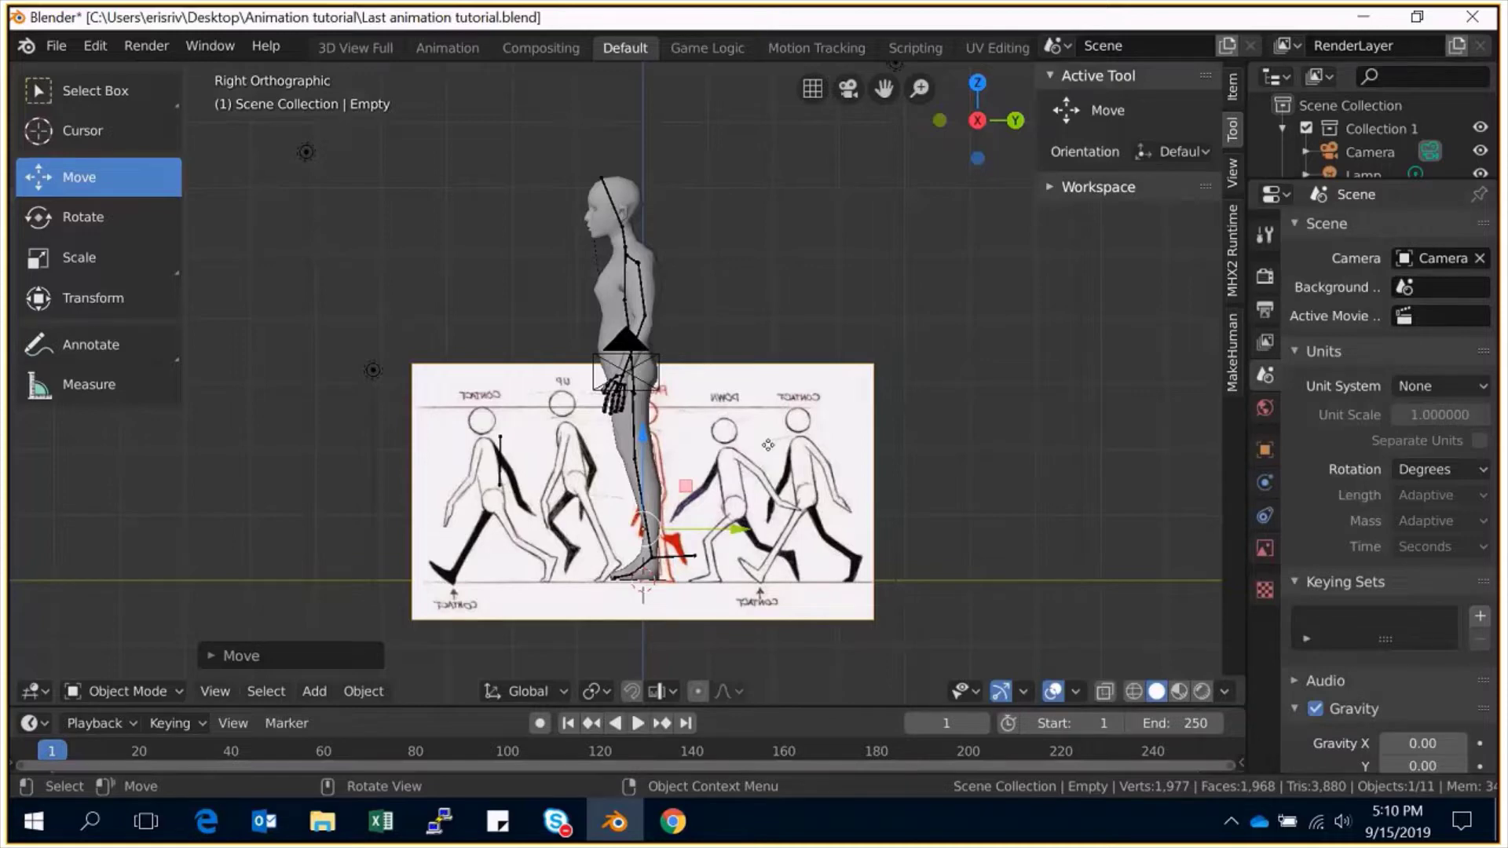
{"action": "key", "text": "s"}
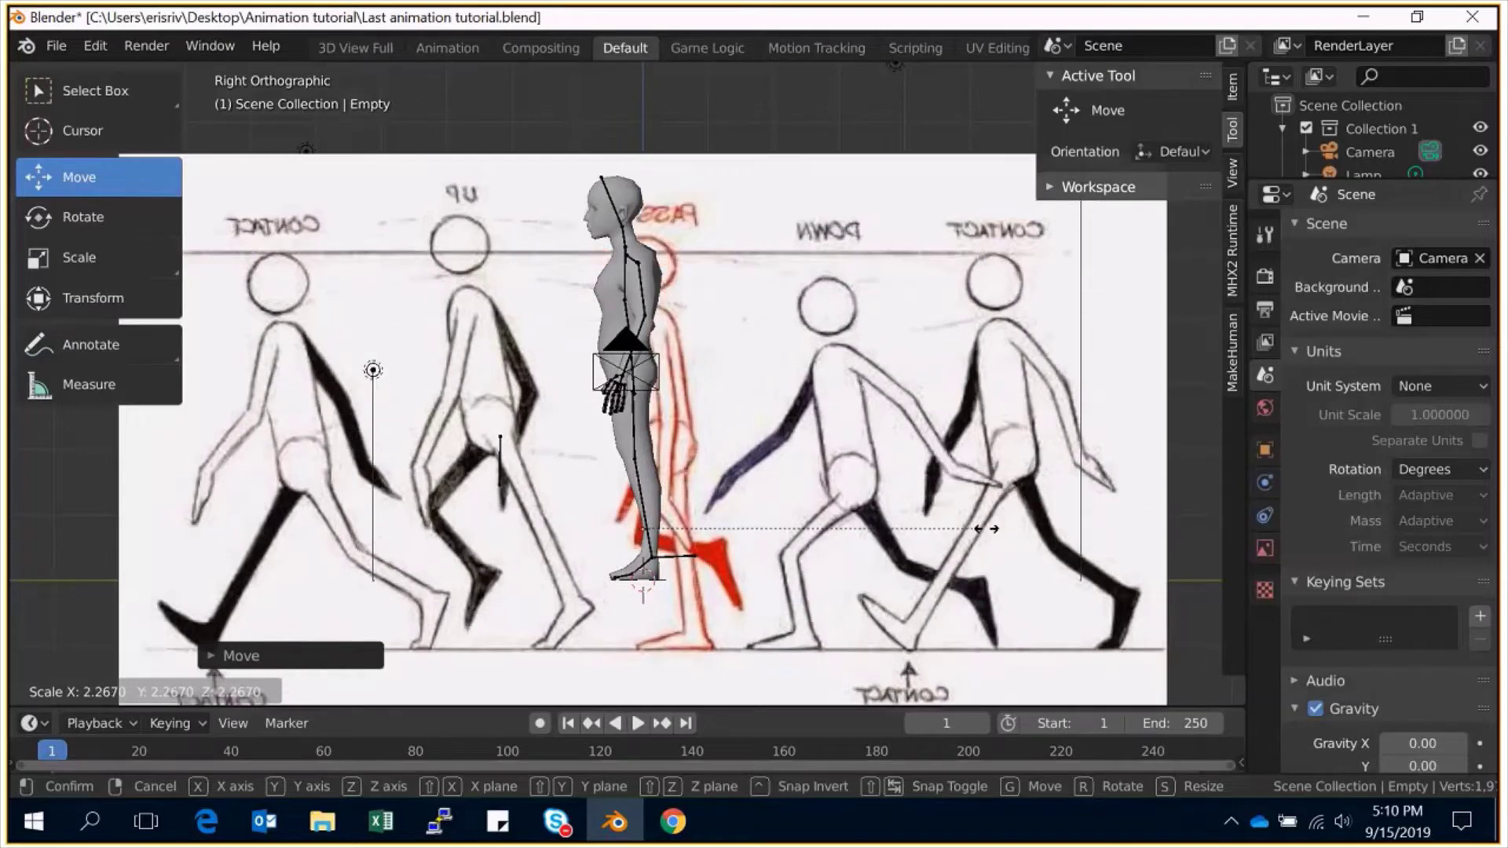
{"action": "left_click", "coordinate": [881, 427]}
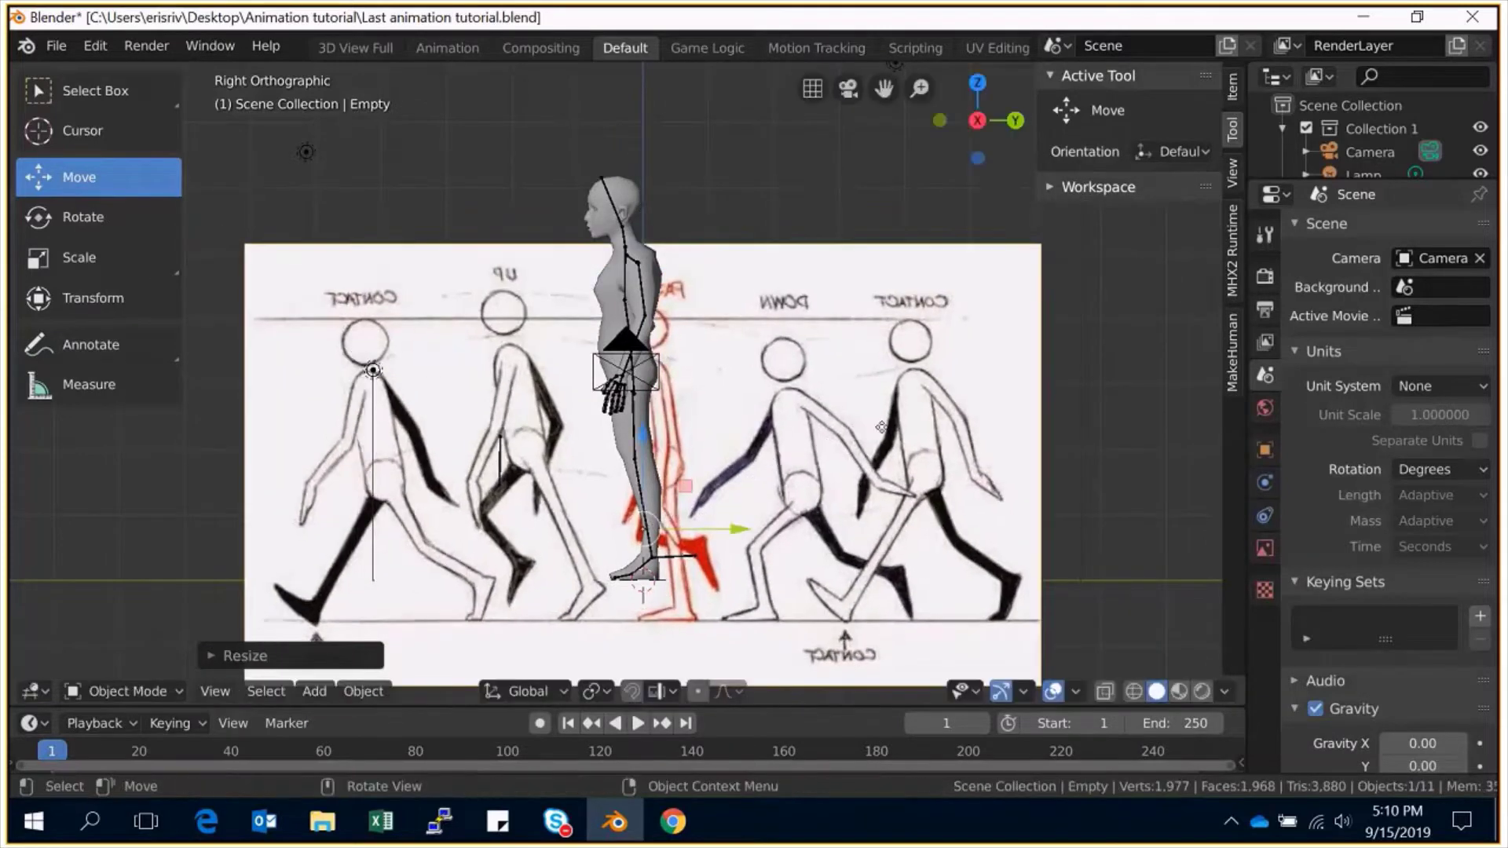
Raise the reference image along Z and rescale it toward the PASS POS figure.
{"action": "key", "text": "g"}
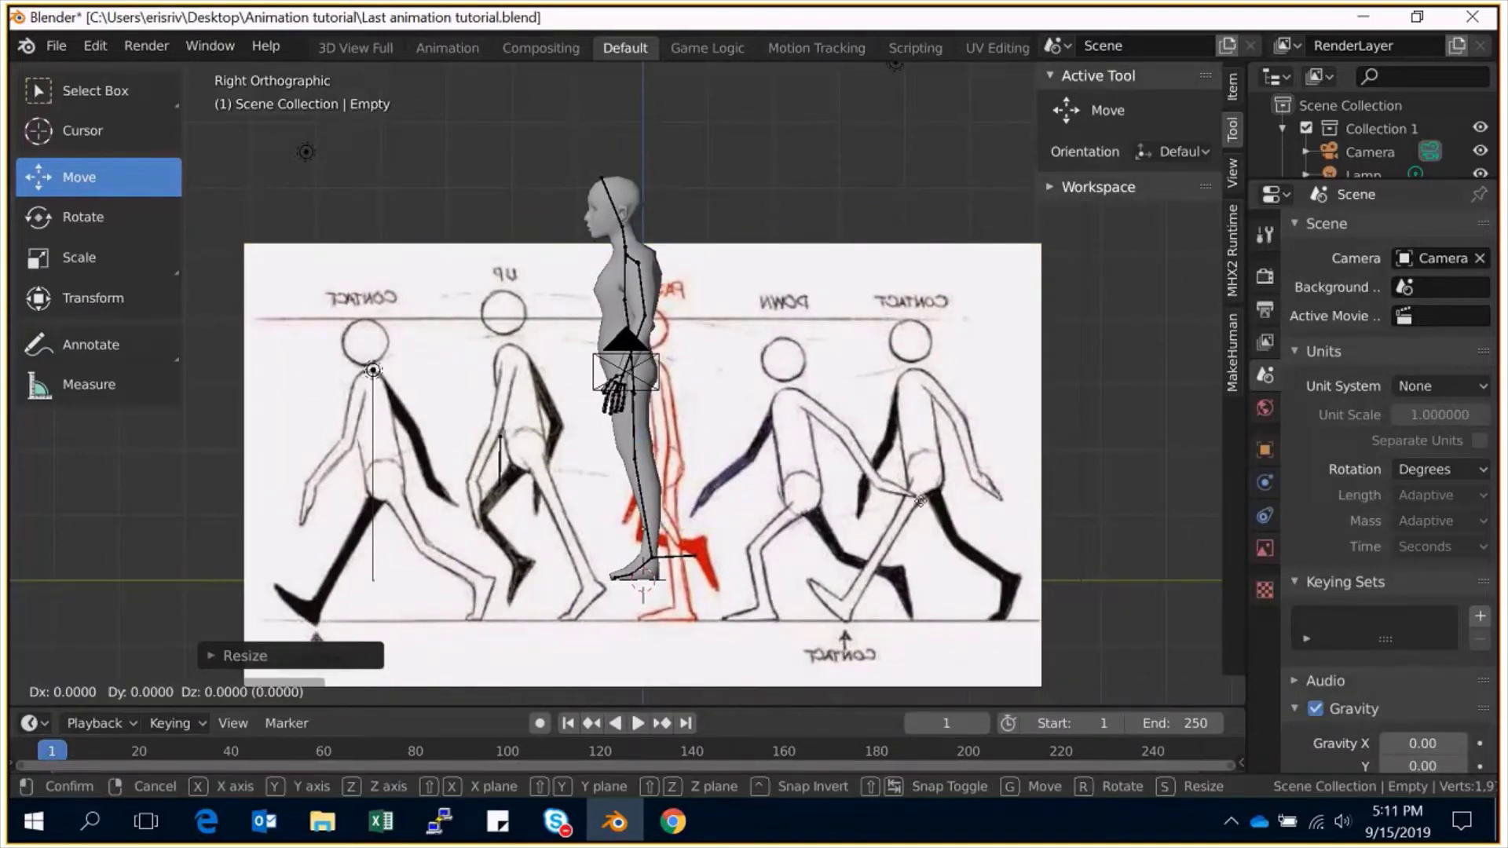
{"action": "key", "text": "z"}
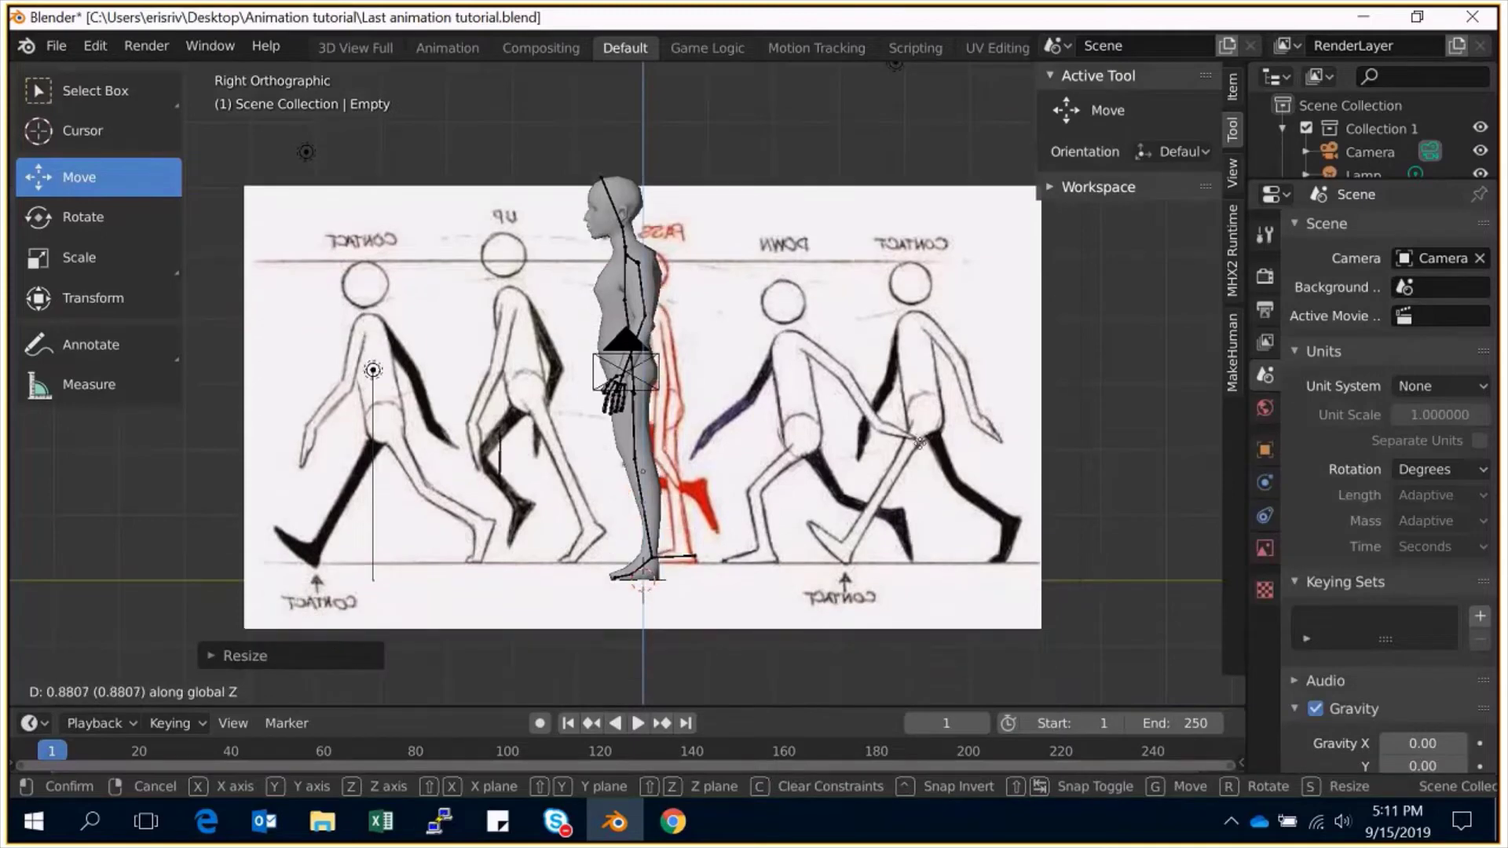
{"action": "left_click", "coordinate": [916, 459]}
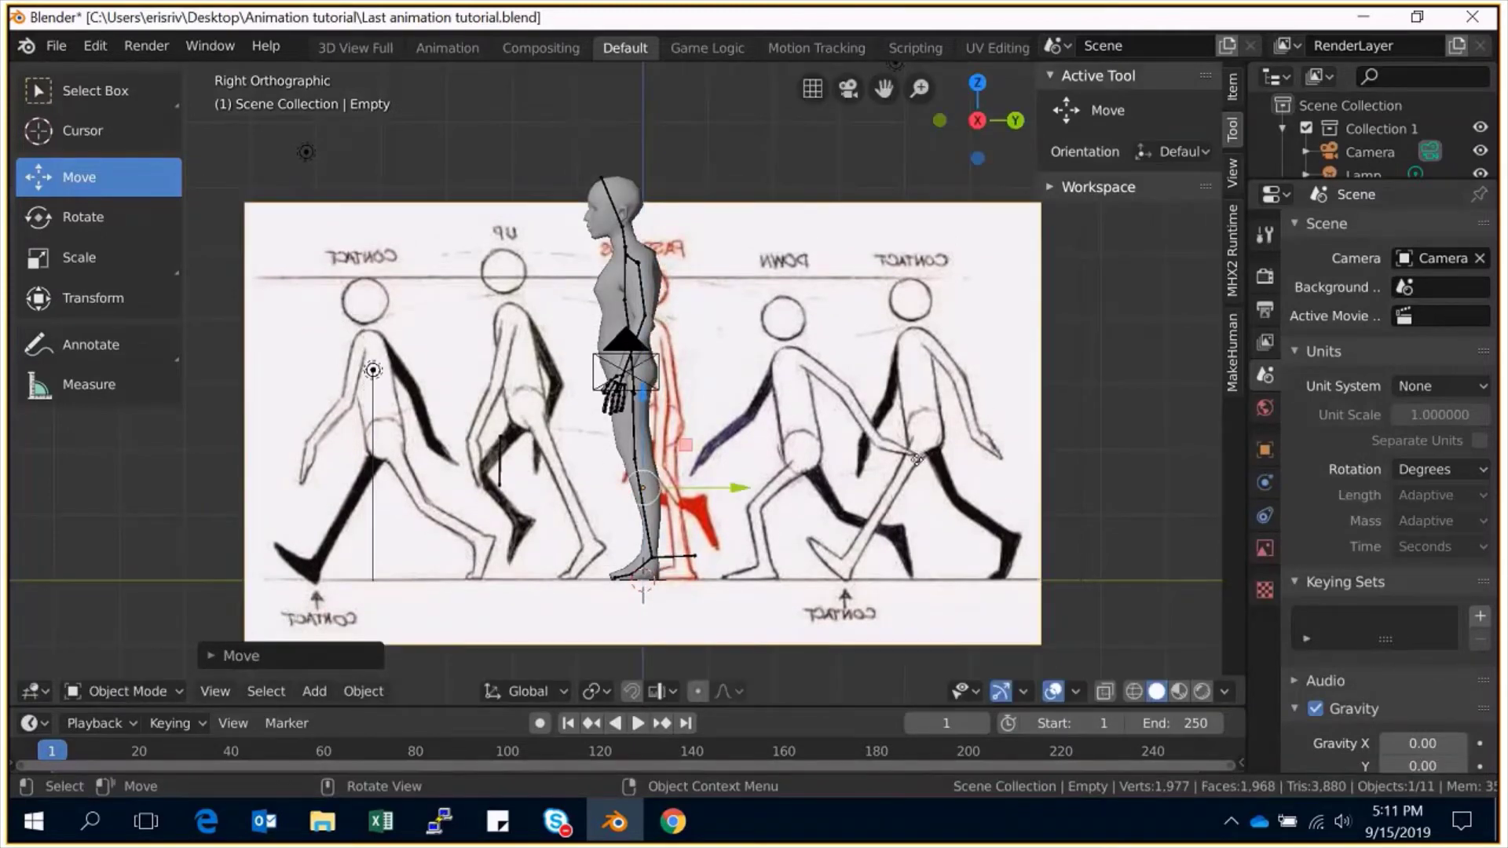
{"action": "key", "text": "s"}
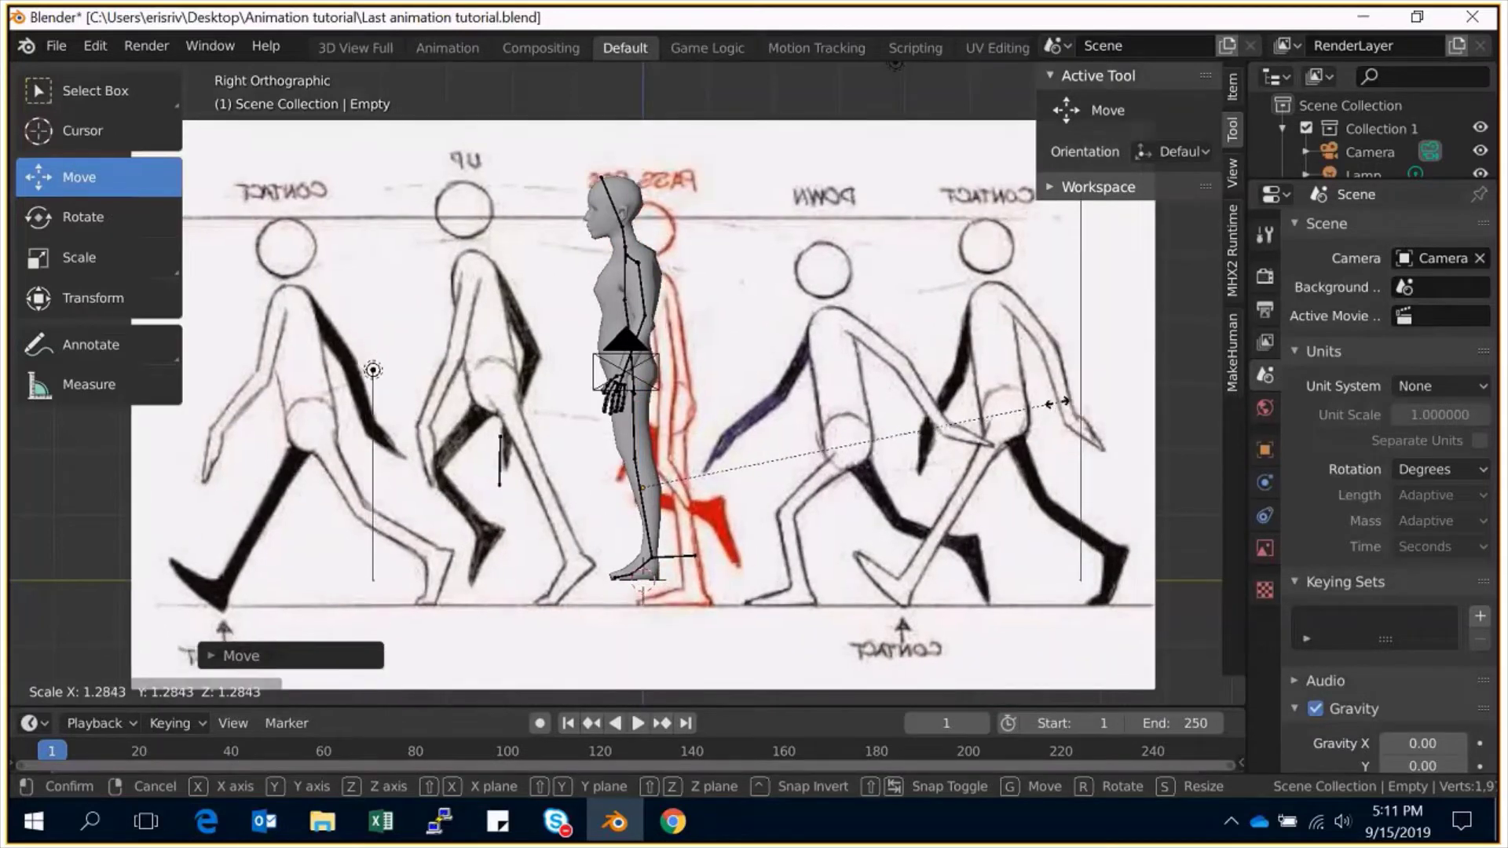
{"action": "left_click", "coordinate": [1038, 406]}
{"action": "key", "text": "g"}
{"action": "key", "text": "z"}
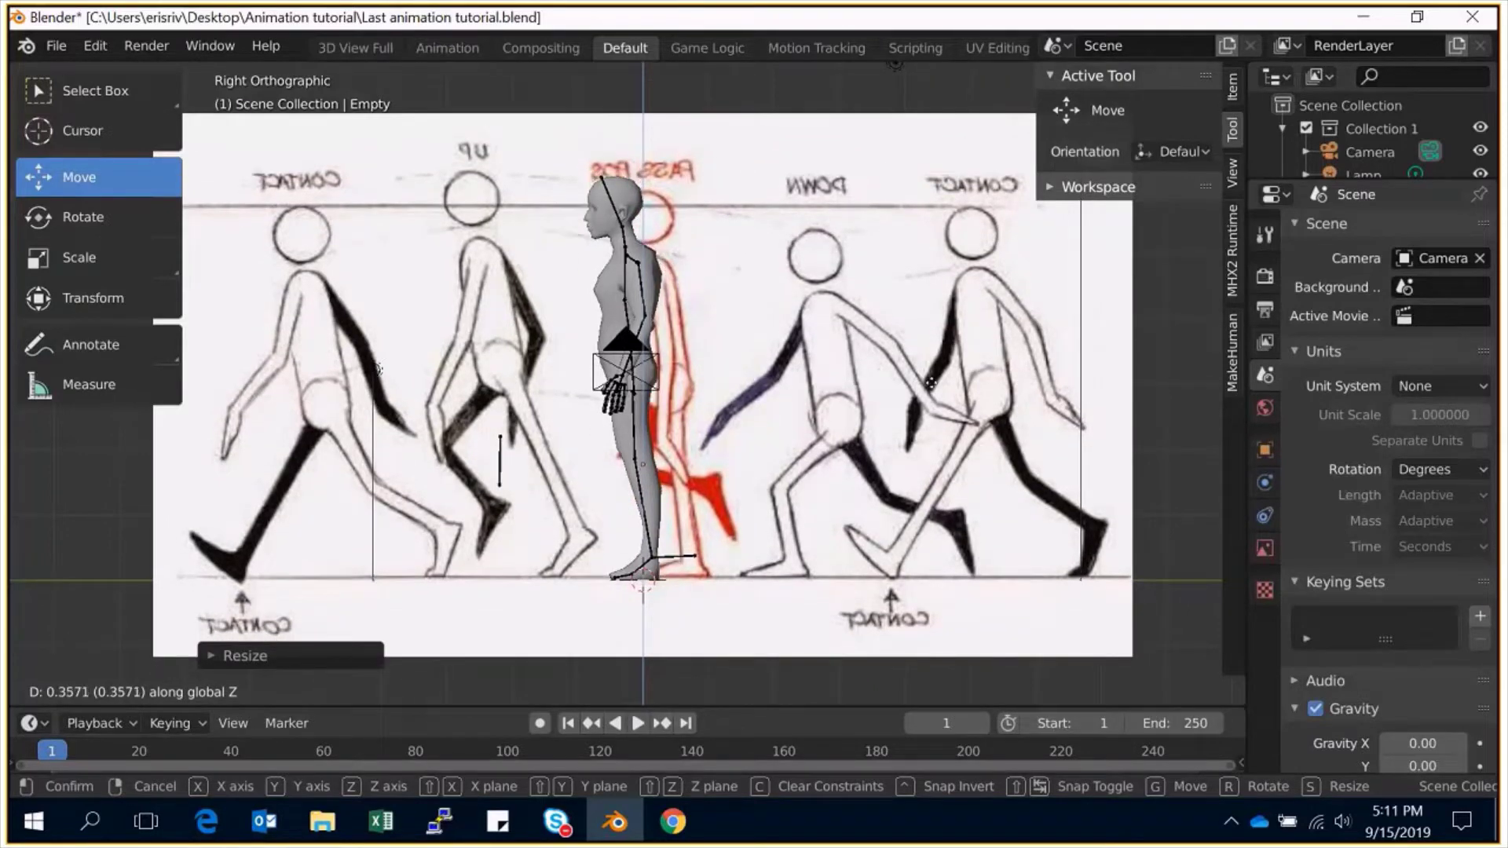
{"action": "left_click", "coordinate": [932, 384]}
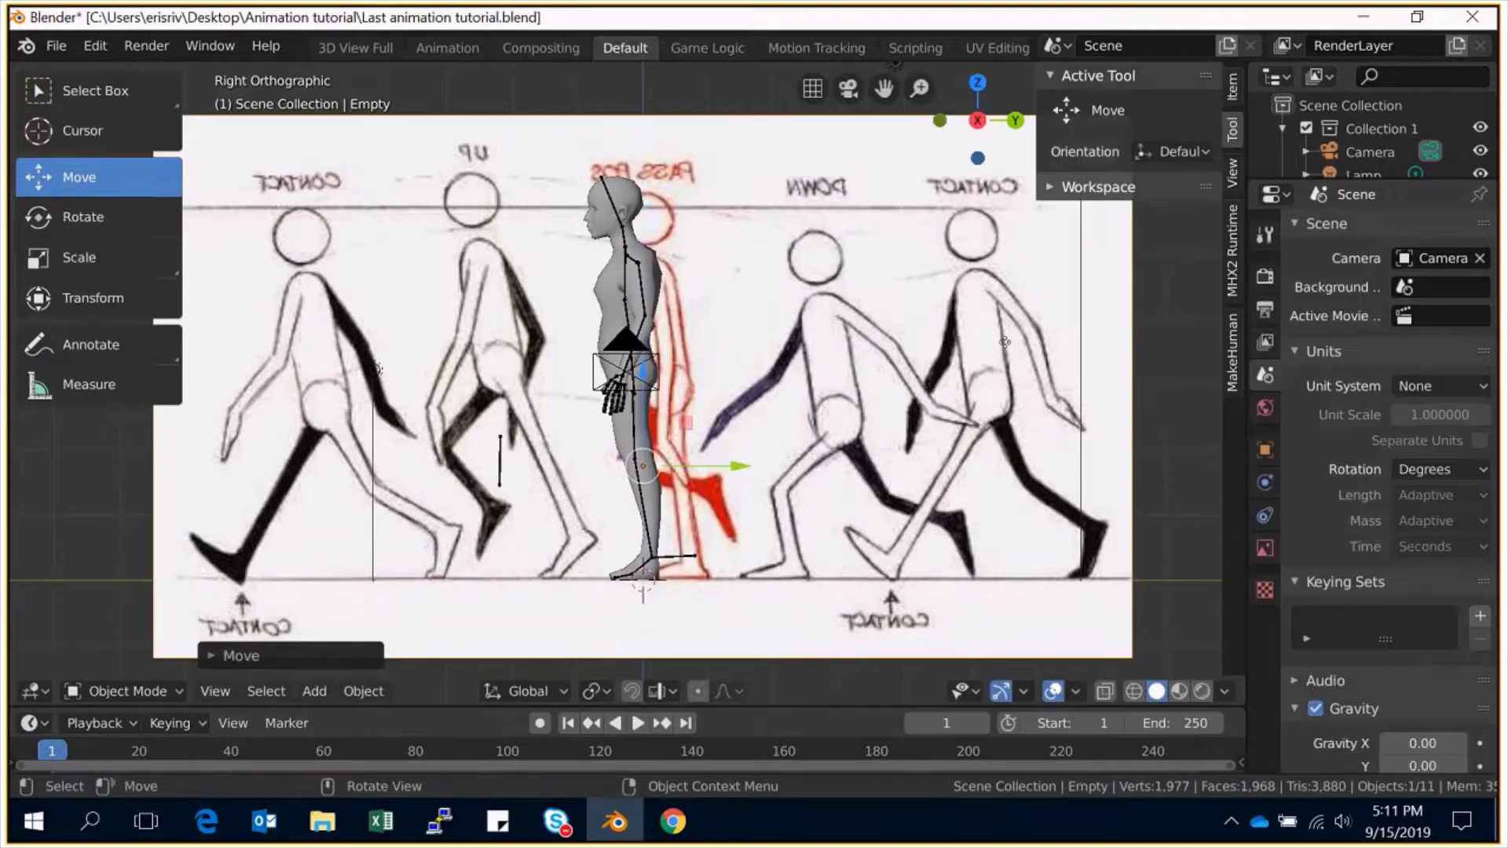
Fine-tune the image's size and position, then zoom out to see the whole reference.
{"action": "key", "text": "s"}
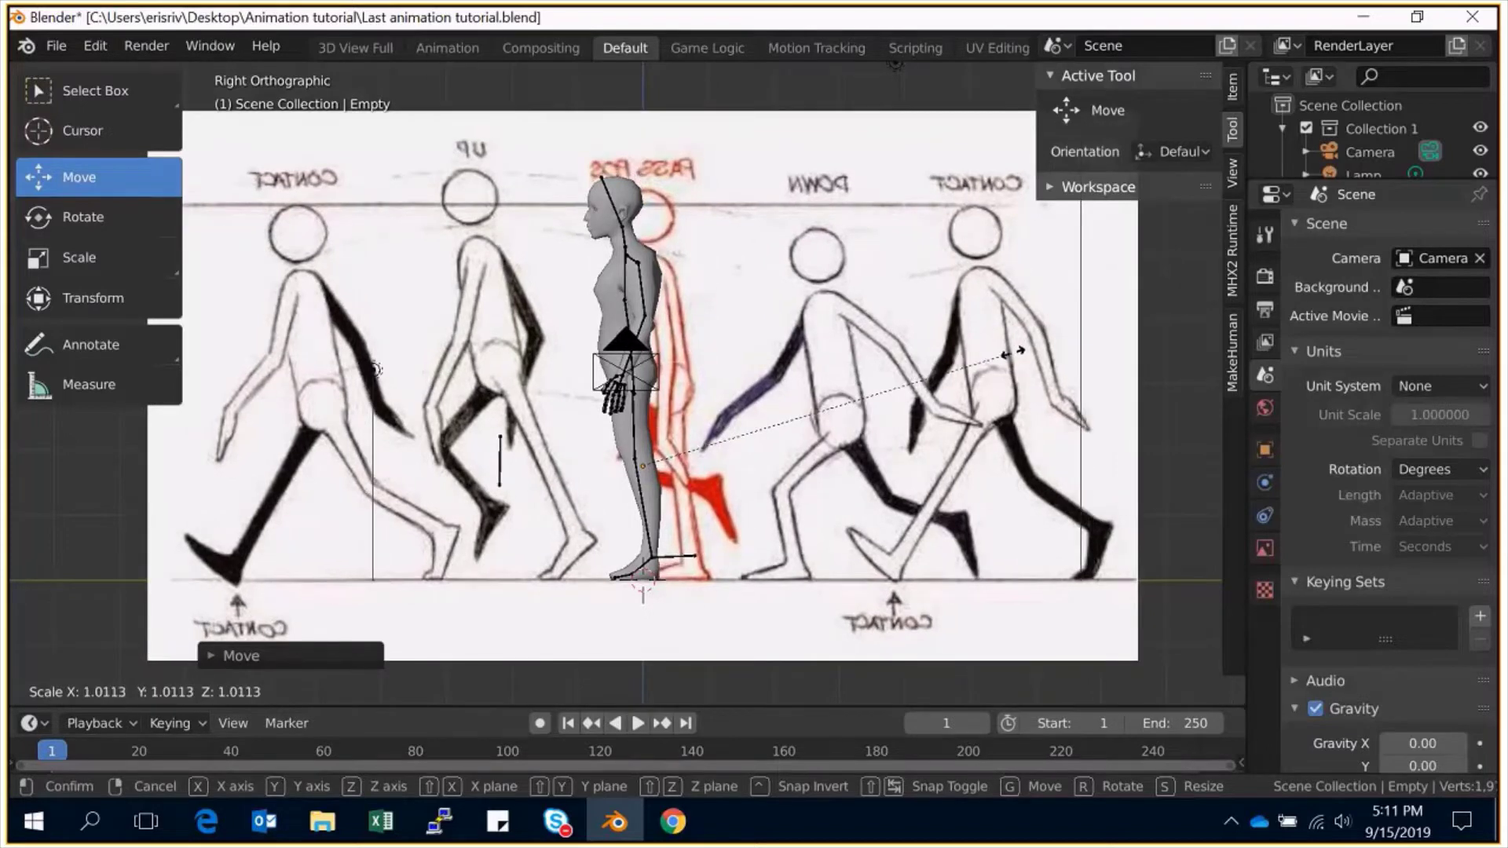
{"action": "left_click", "coordinate": [1021, 360]}
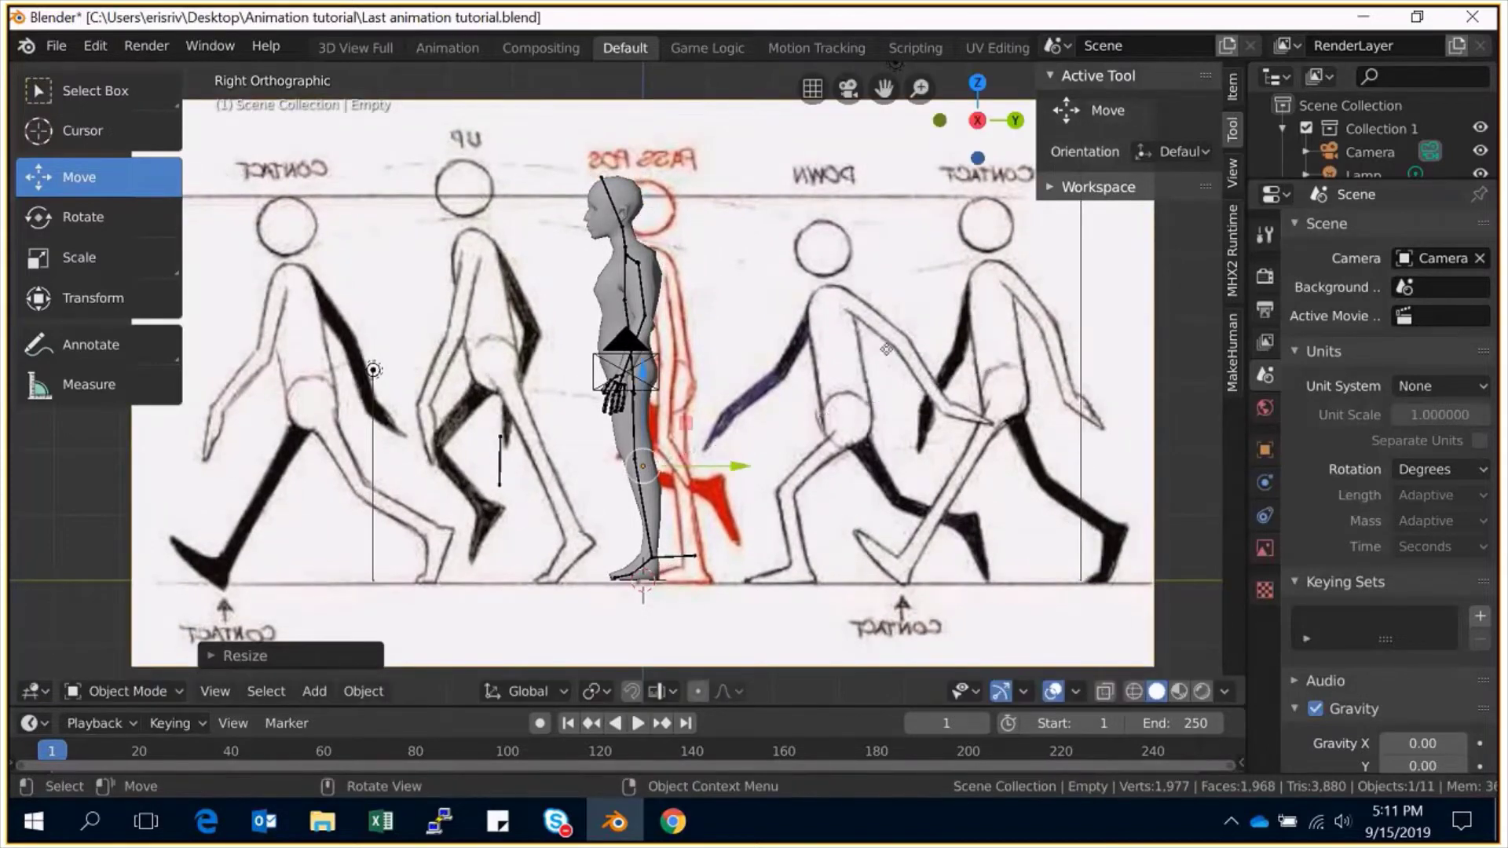
{"action": "key", "text": "g"}
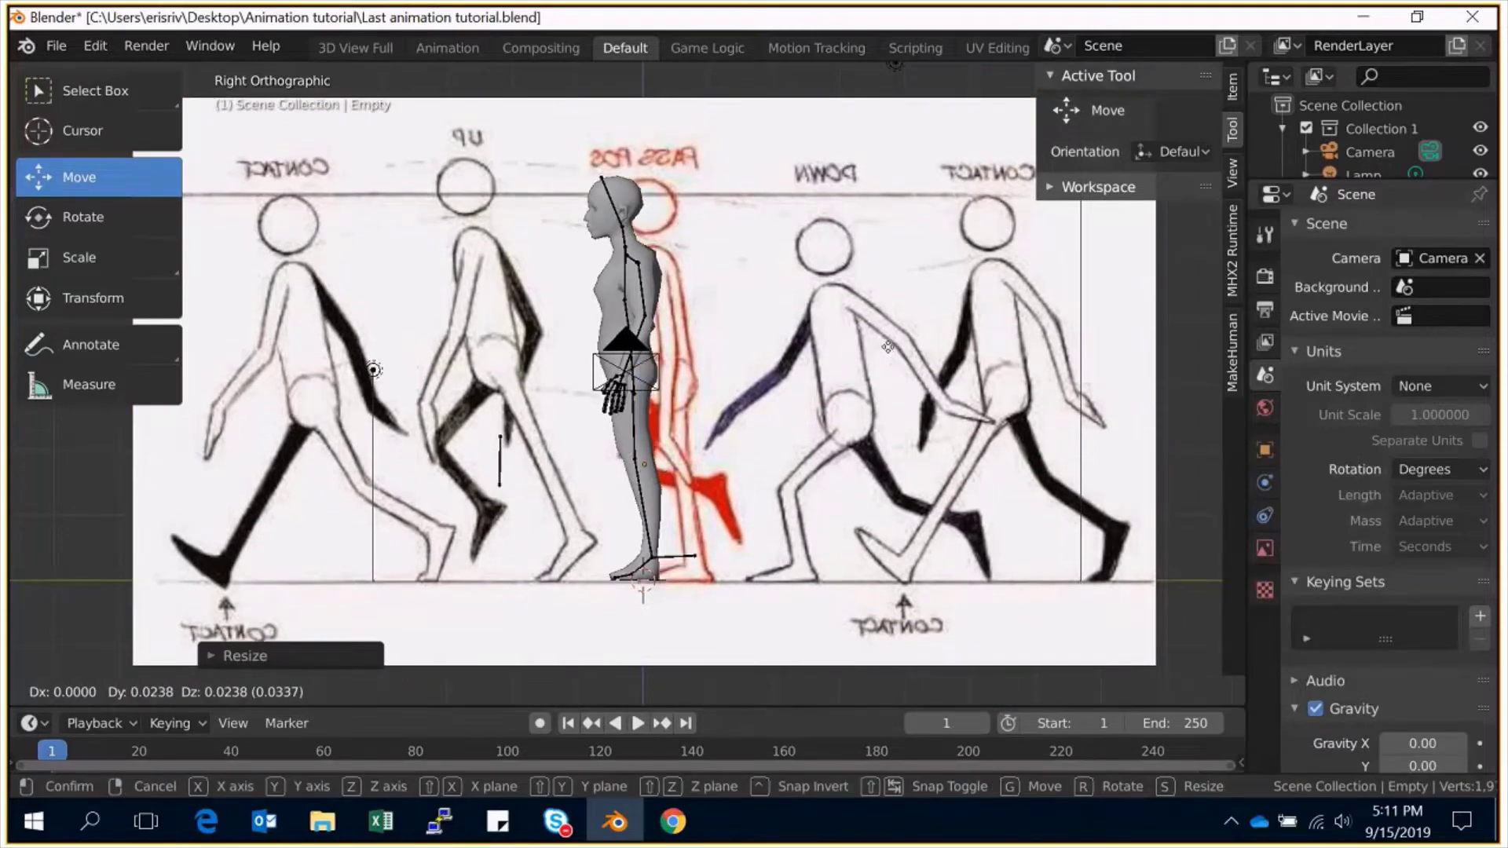
{"action": "left_click", "coordinate": [887, 343]}
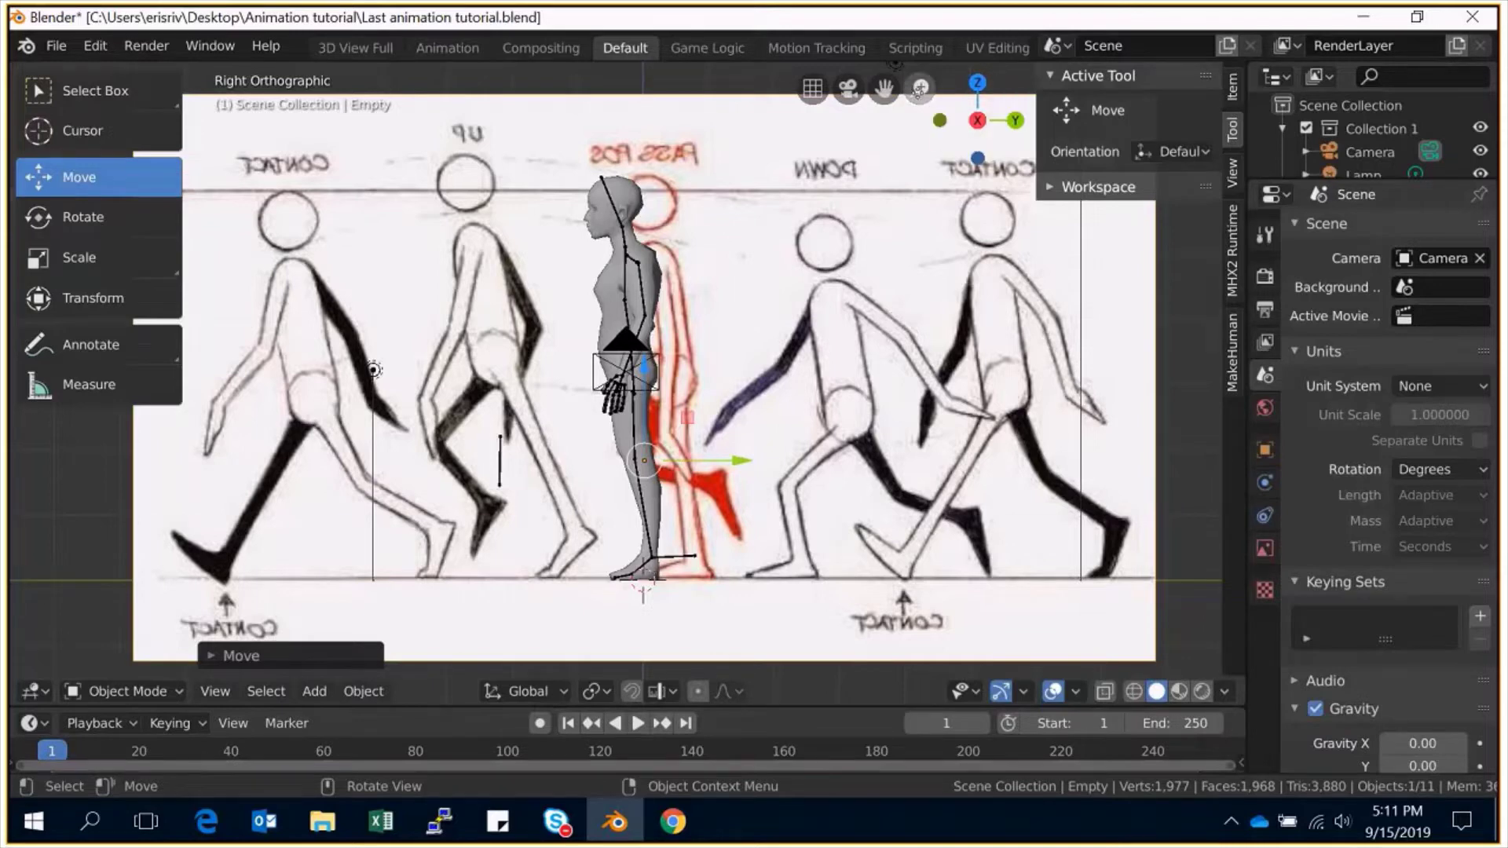
{"action": "mouse_move", "coordinate": [920, 88]}
{"action": "left_mouse_down"}
{"action": "mouse_move", "coordinate": [919, 118]}
{"action": "mouse_move", "coordinate": [920, 102]}
{"action": "left_mouse_up"}
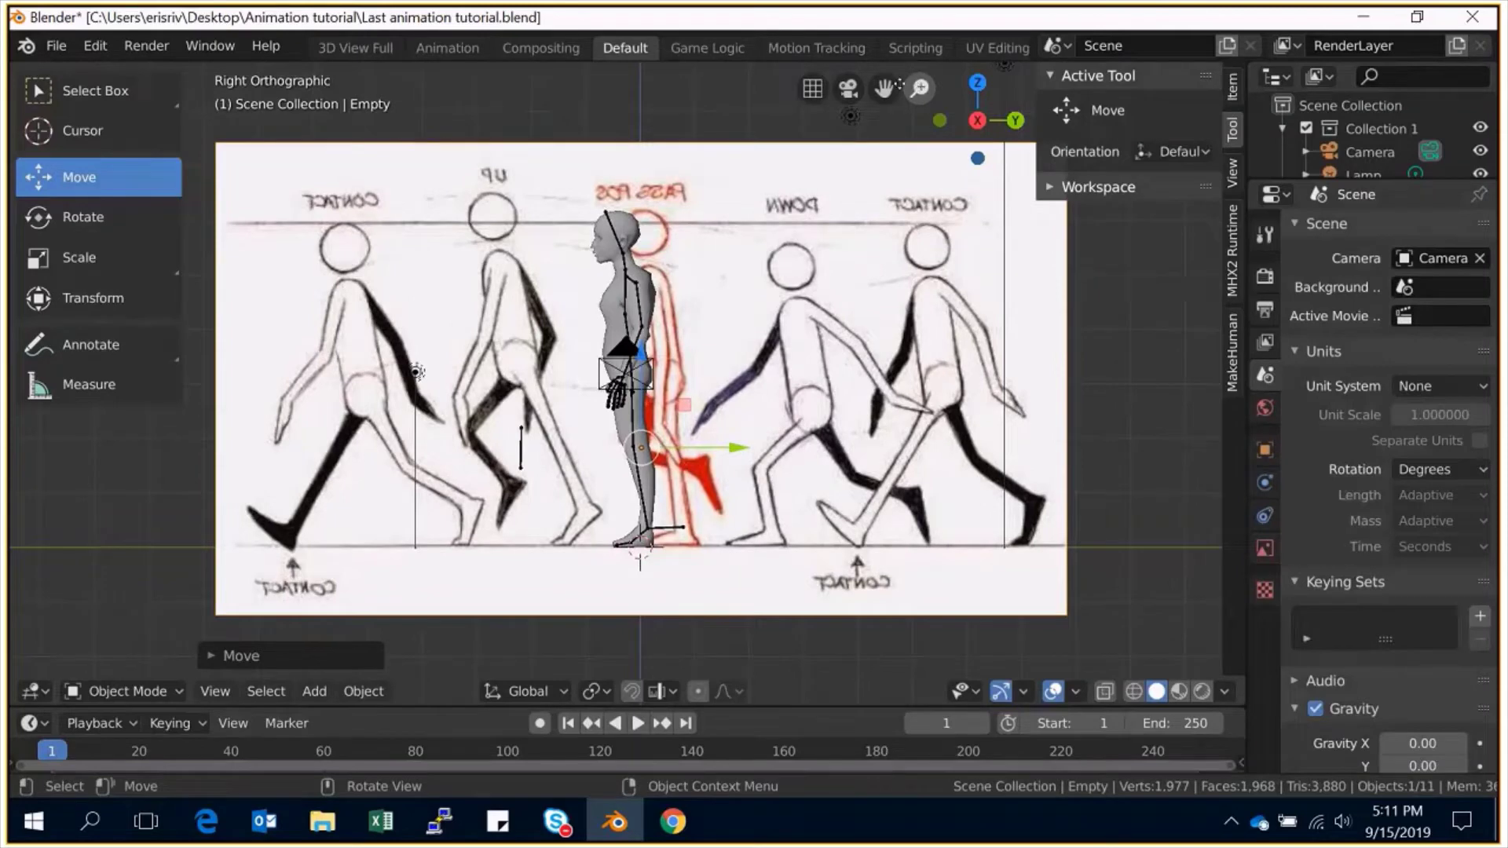
{"action": "left_click_drag", "start_coordinate": [919, 94], "coordinate": [923, 90]}
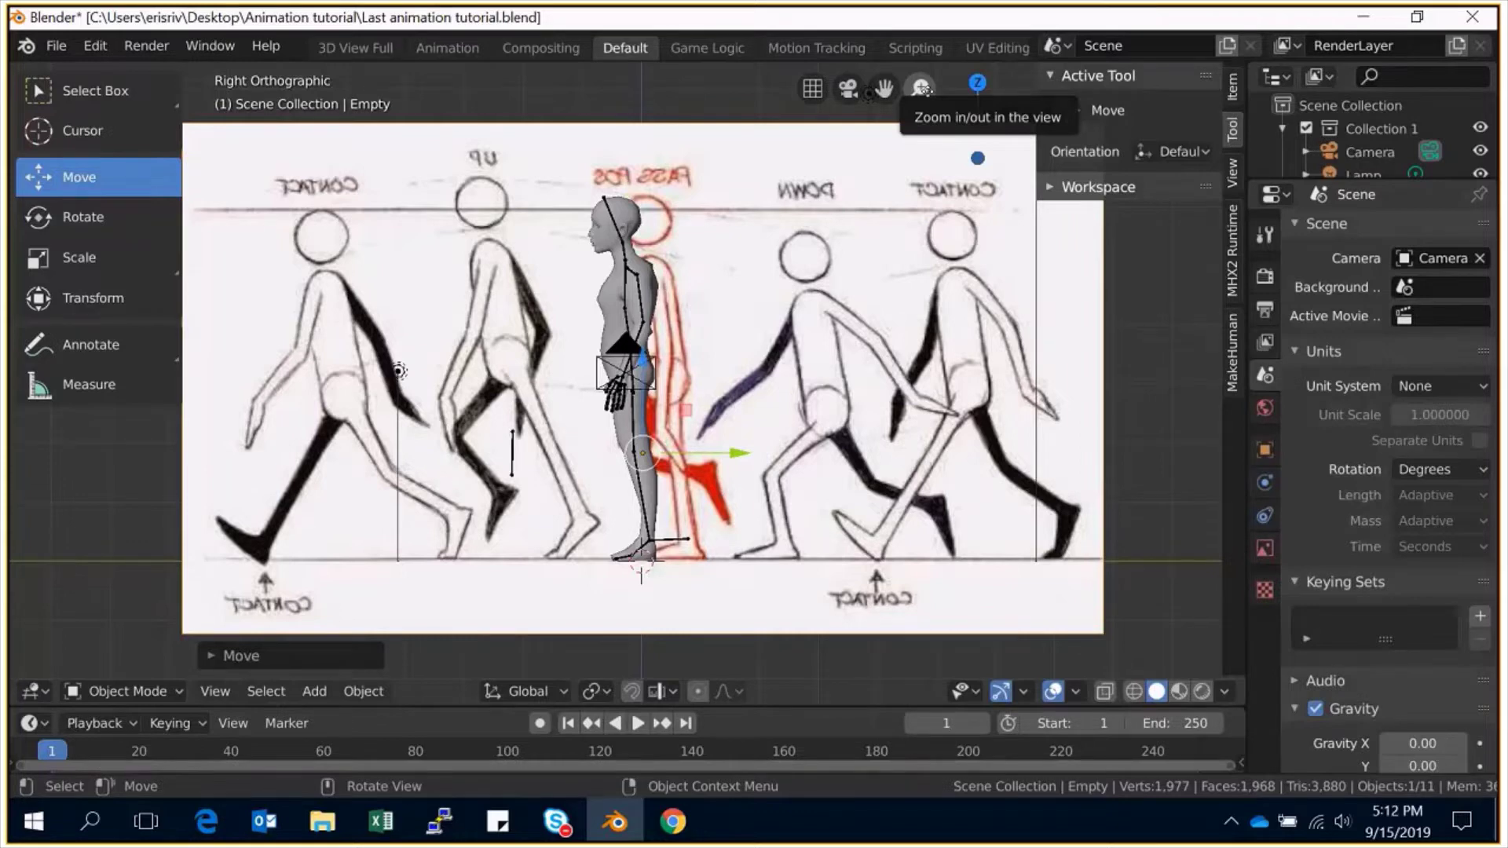
{"action": "mouse_move", "coordinate": [921, 88]}
{"action": "left_mouse_down"}
{"action": "mouse_move", "coordinate": [921, 110]}
{"action": "mouse_move", "coordinate": [861, 103]}
{"action": "mouse_move", "coordinate": [663, 363]}
{"action": "left_mouse_up"}
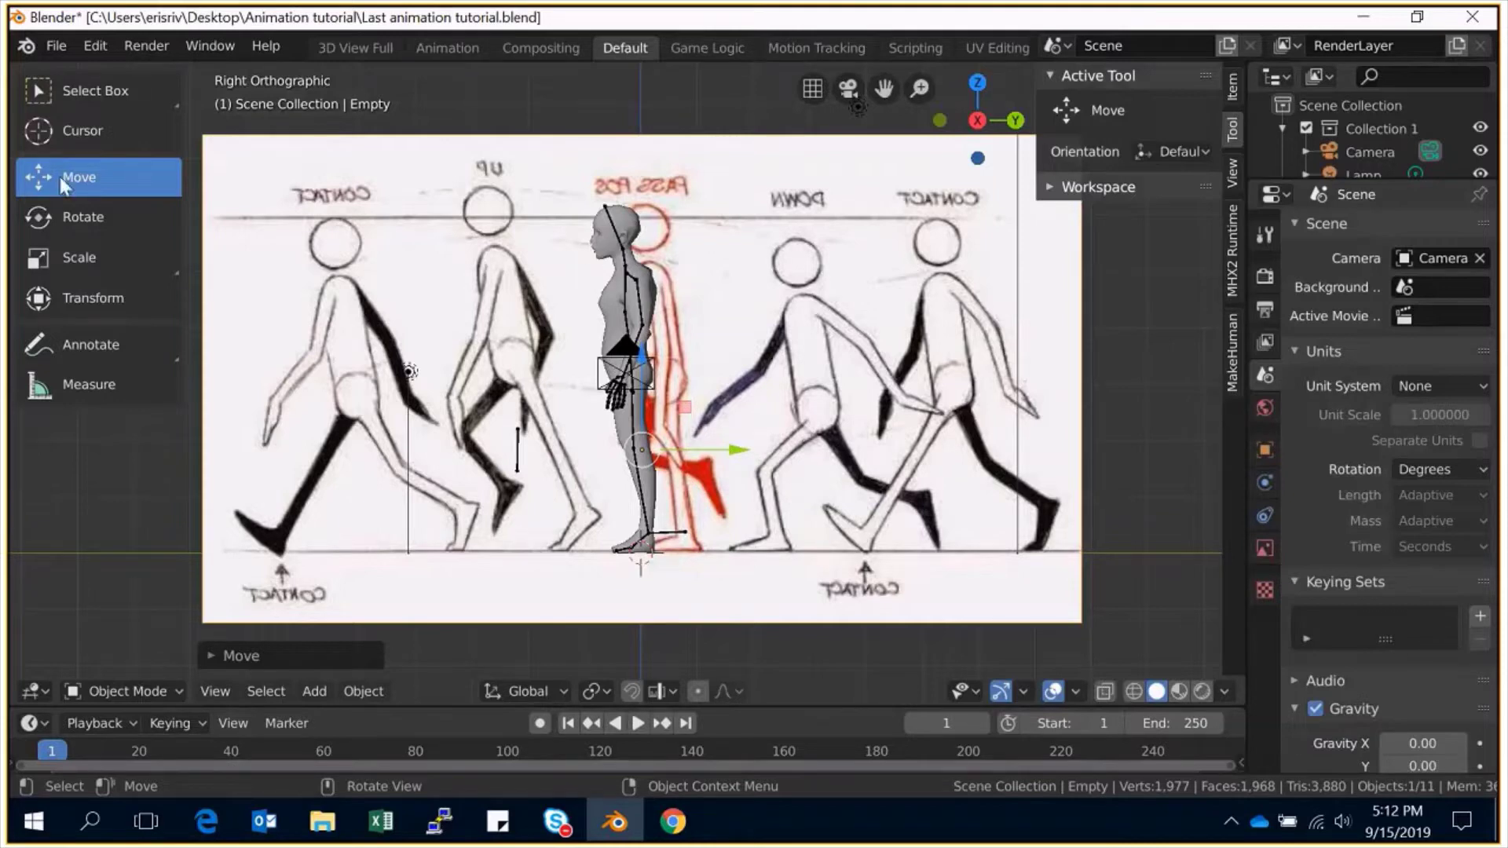
Slide the reference along Y onto the rightmost CONTACT figure, rescale it, and nudge its Y and Z.
{"action": "key", "text": "g"}
{"action": "key", "text": "y"}
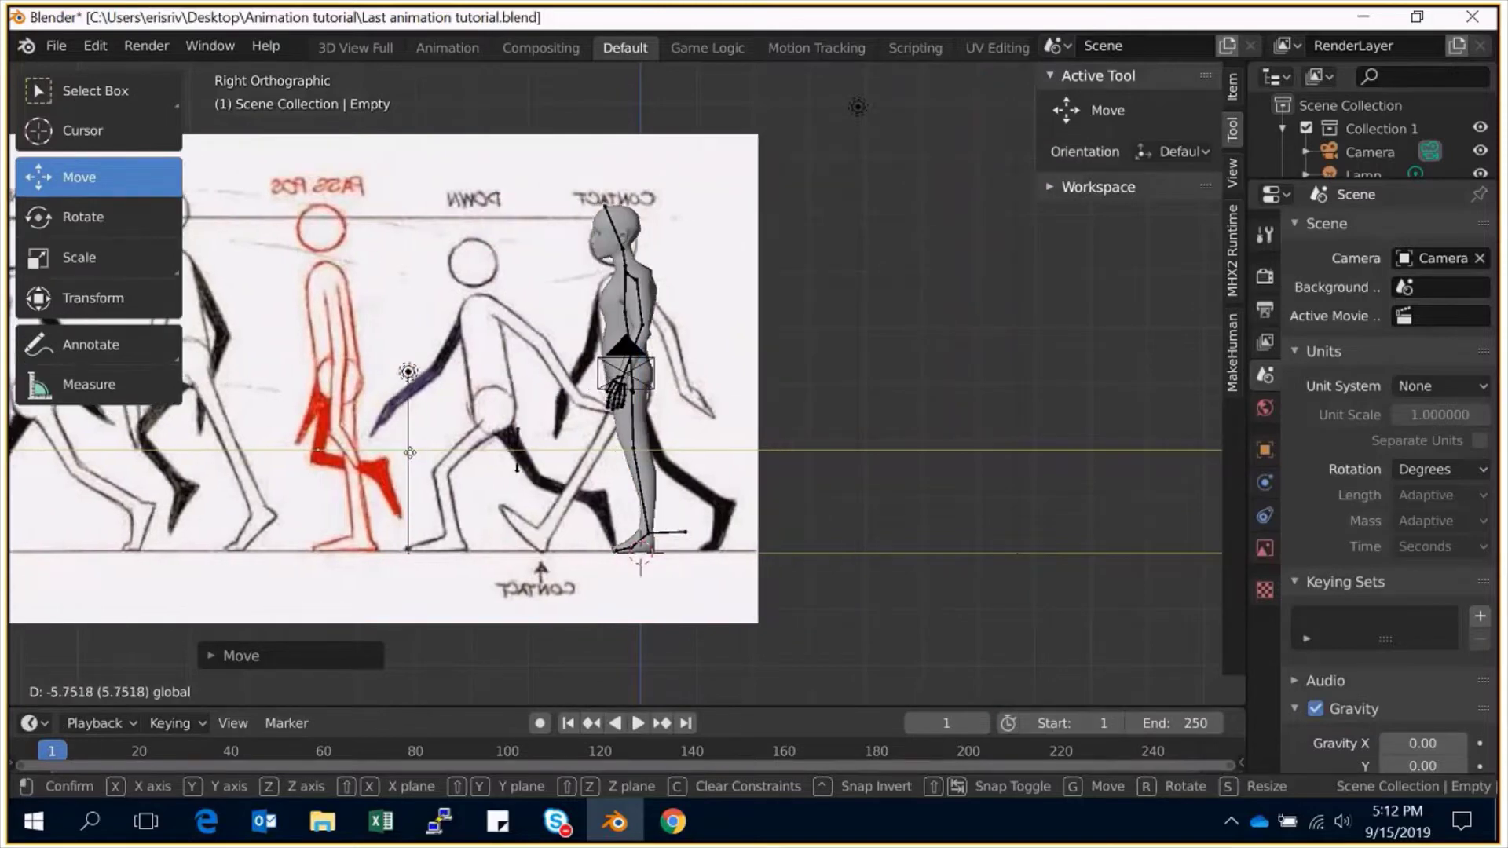
{"action": "left_click", "coordinate": [601, 310]}
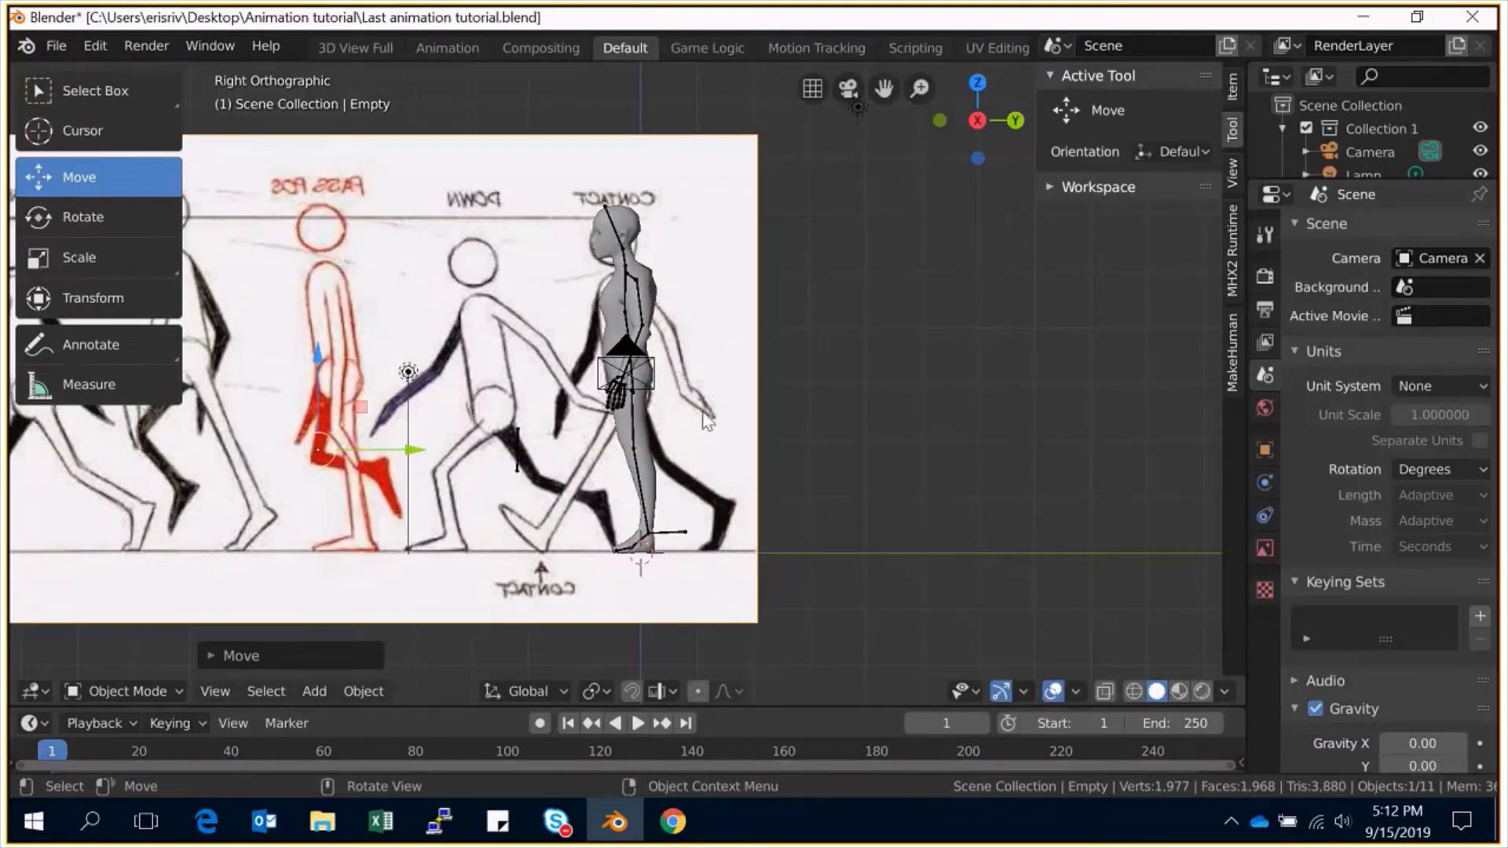
{"action": "key", "text": "s"}
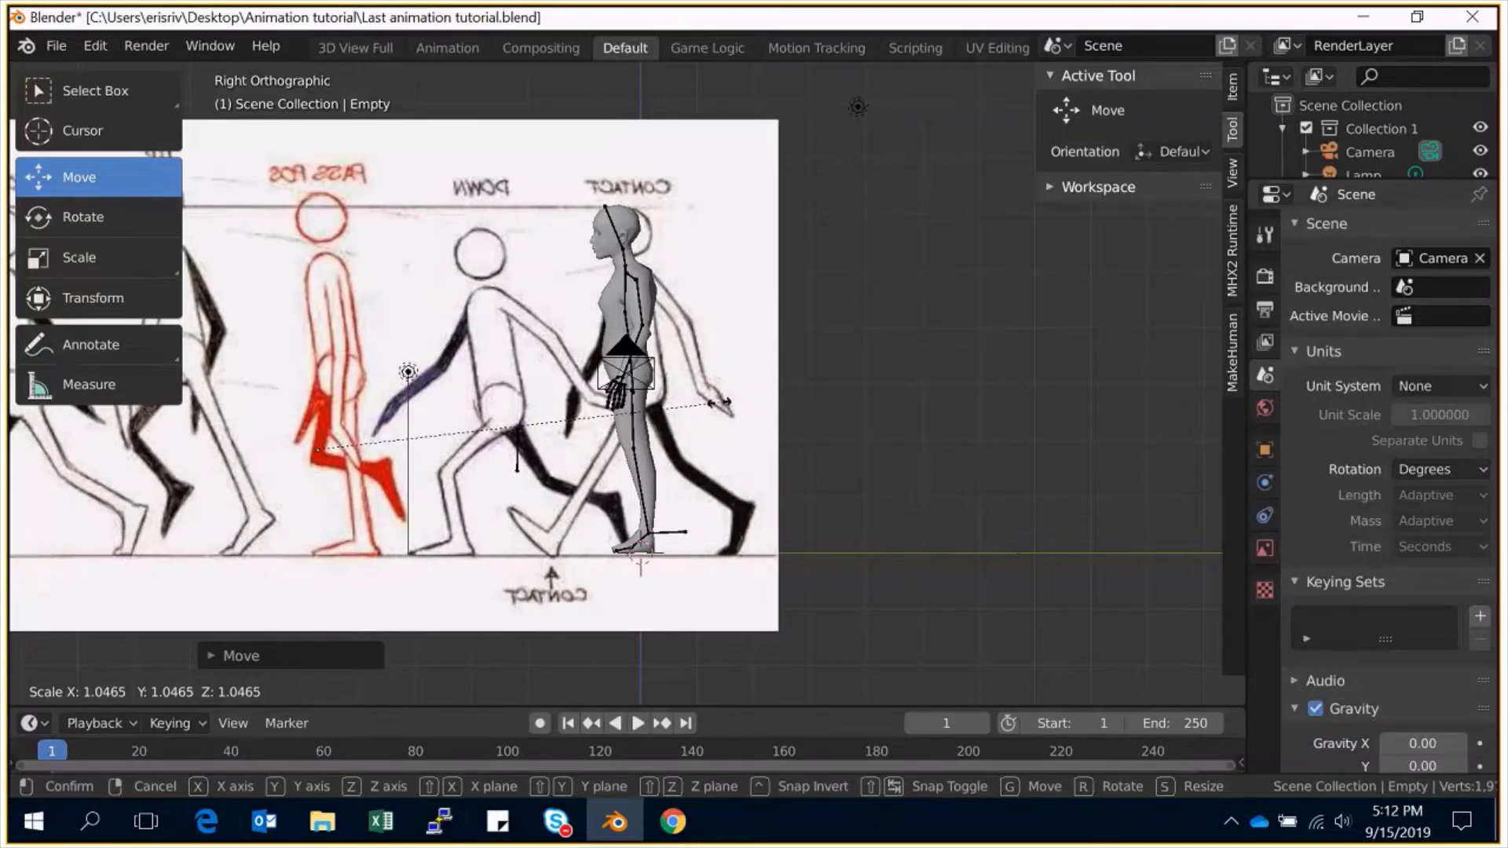
{"action": "left_click", "coordinate": [721, 403]}
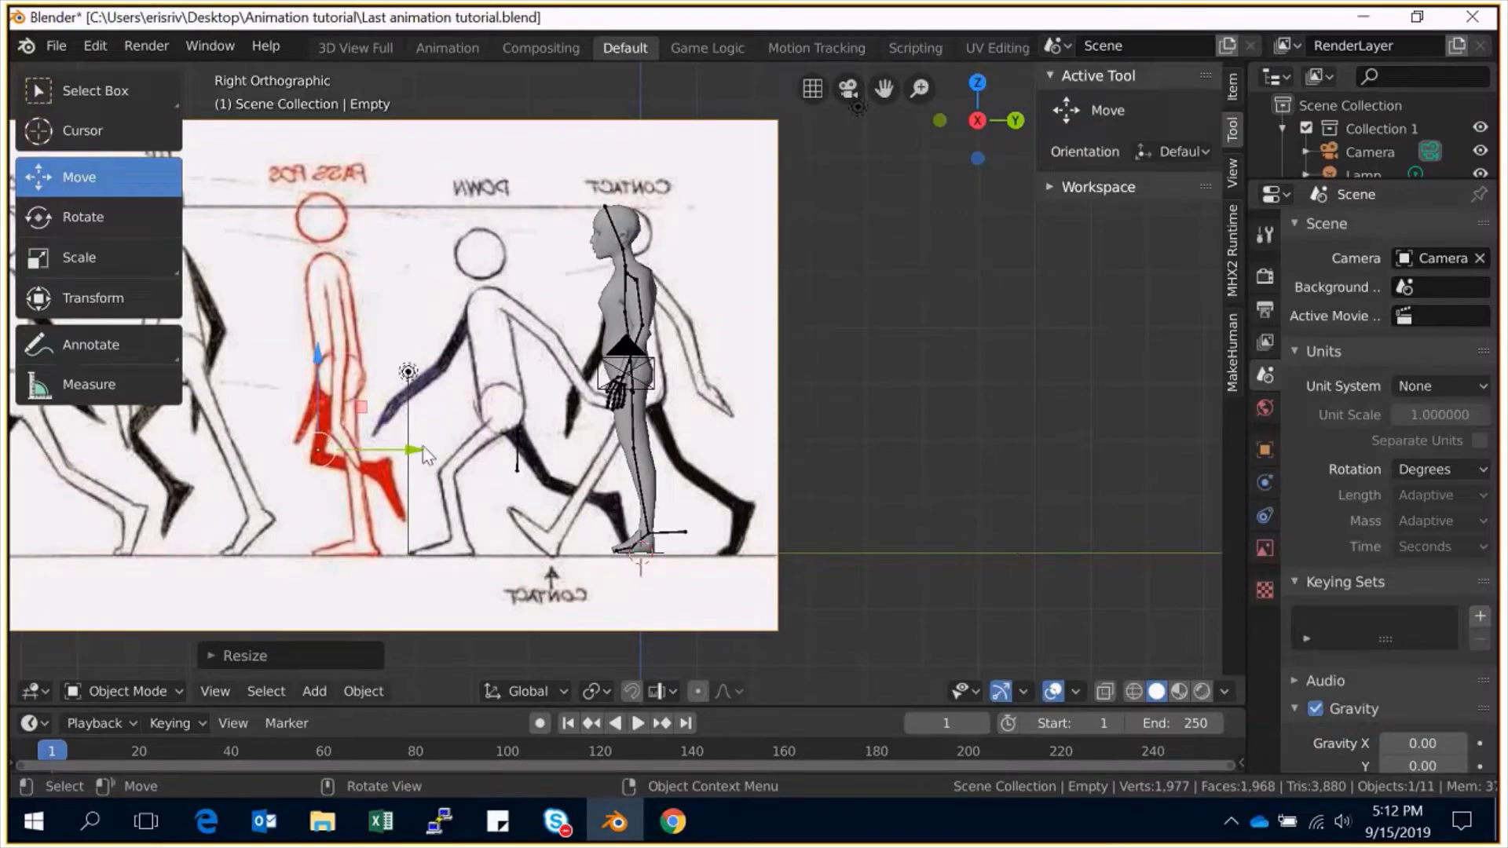
{"action": "left_click_drag", "start_coordinate": [424, 454], "coordinate": [400, 453]}
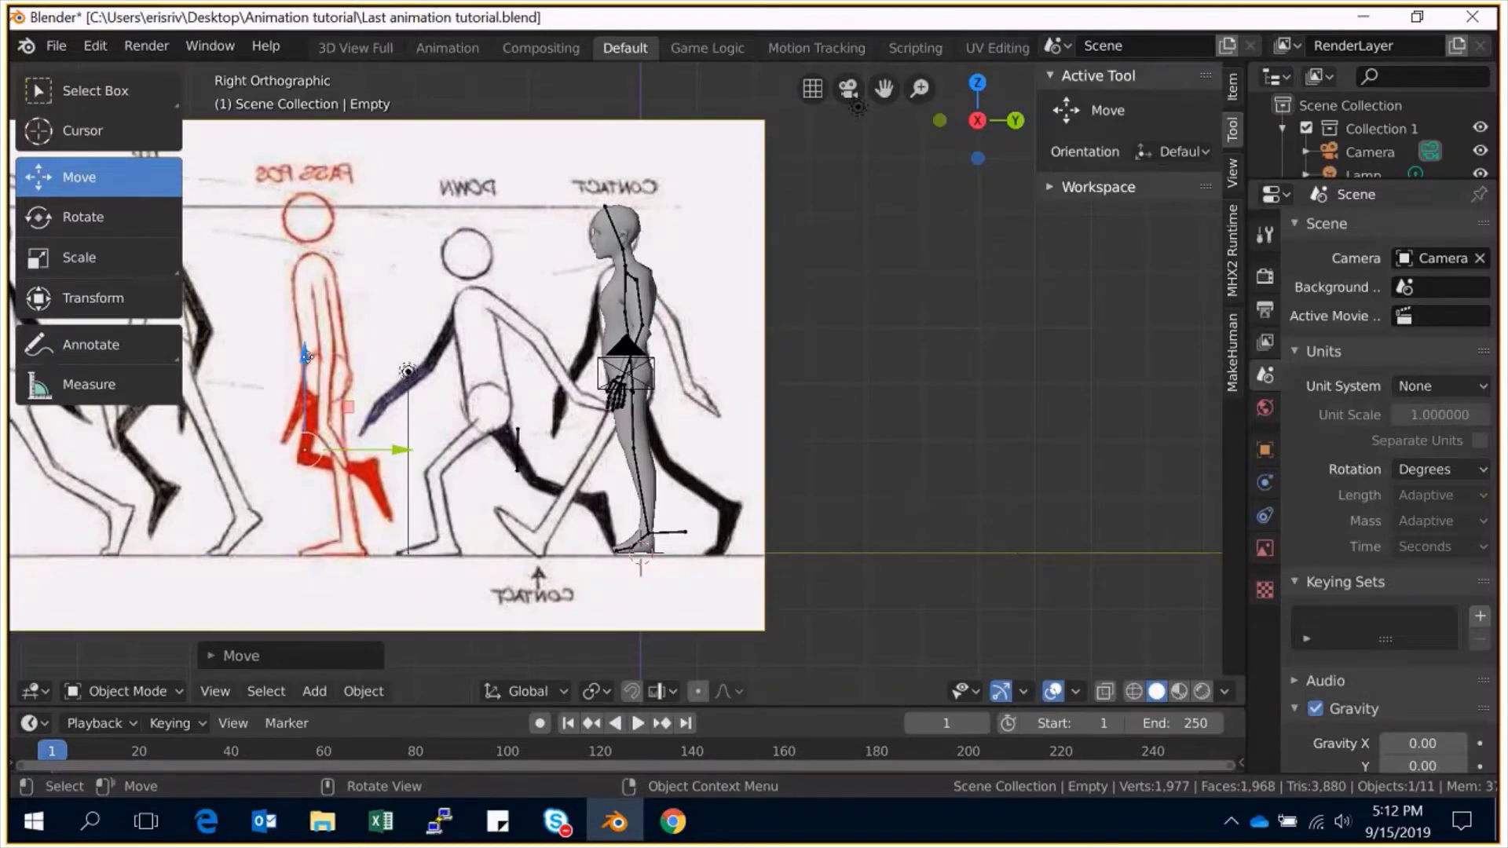
{"action": "left_click_drag", "start_coordinate": [304, 357], "coordinate": [304, 358]}
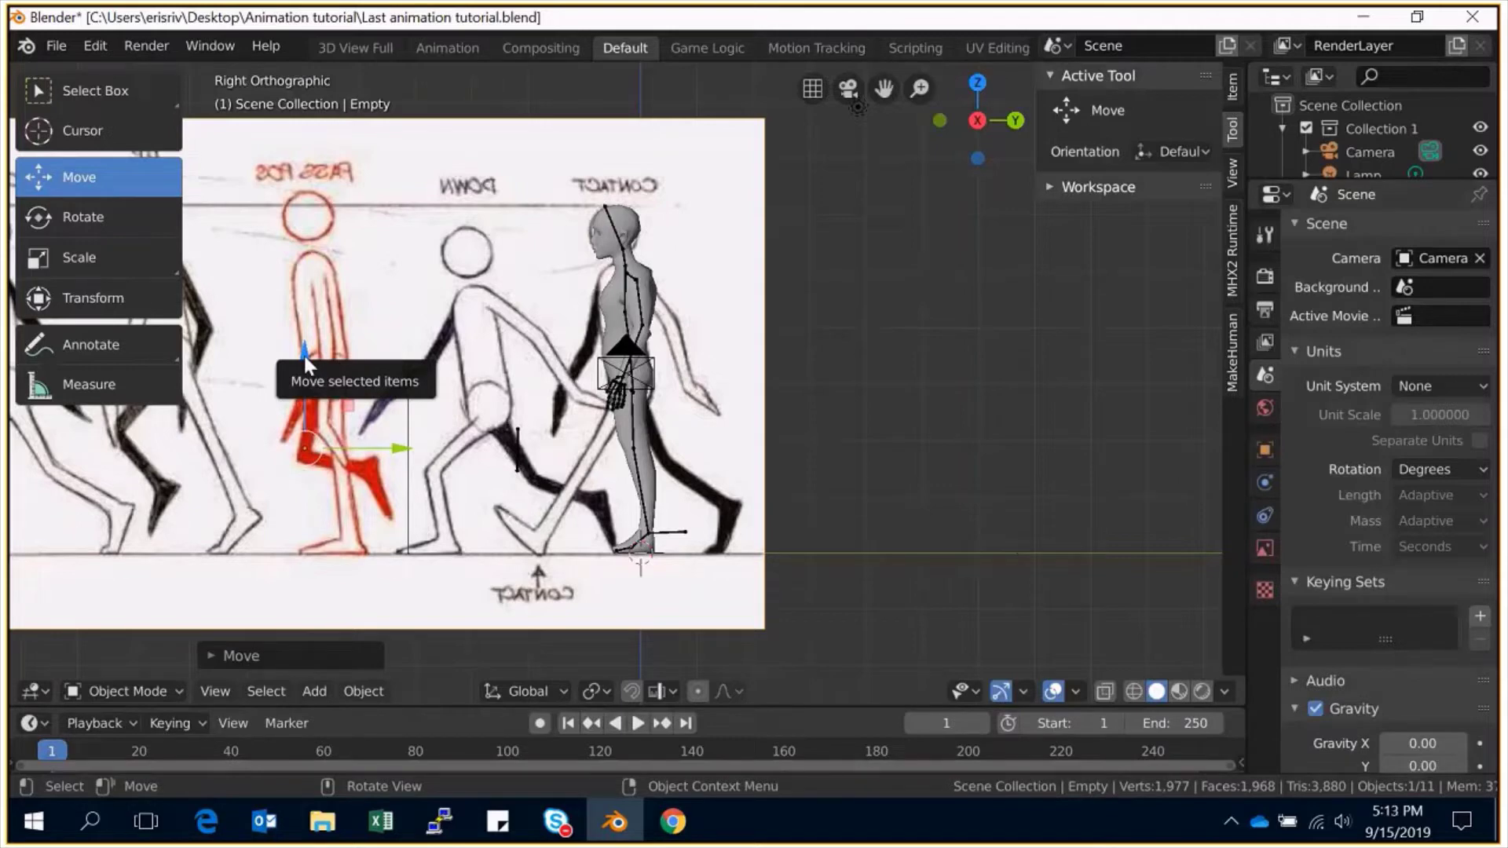
Key all metarig bones with LocRotScale at frame 1 in Pose Mode, then heighten the timeline.
{"action": "left_click", "coordinate": [650, 494]}
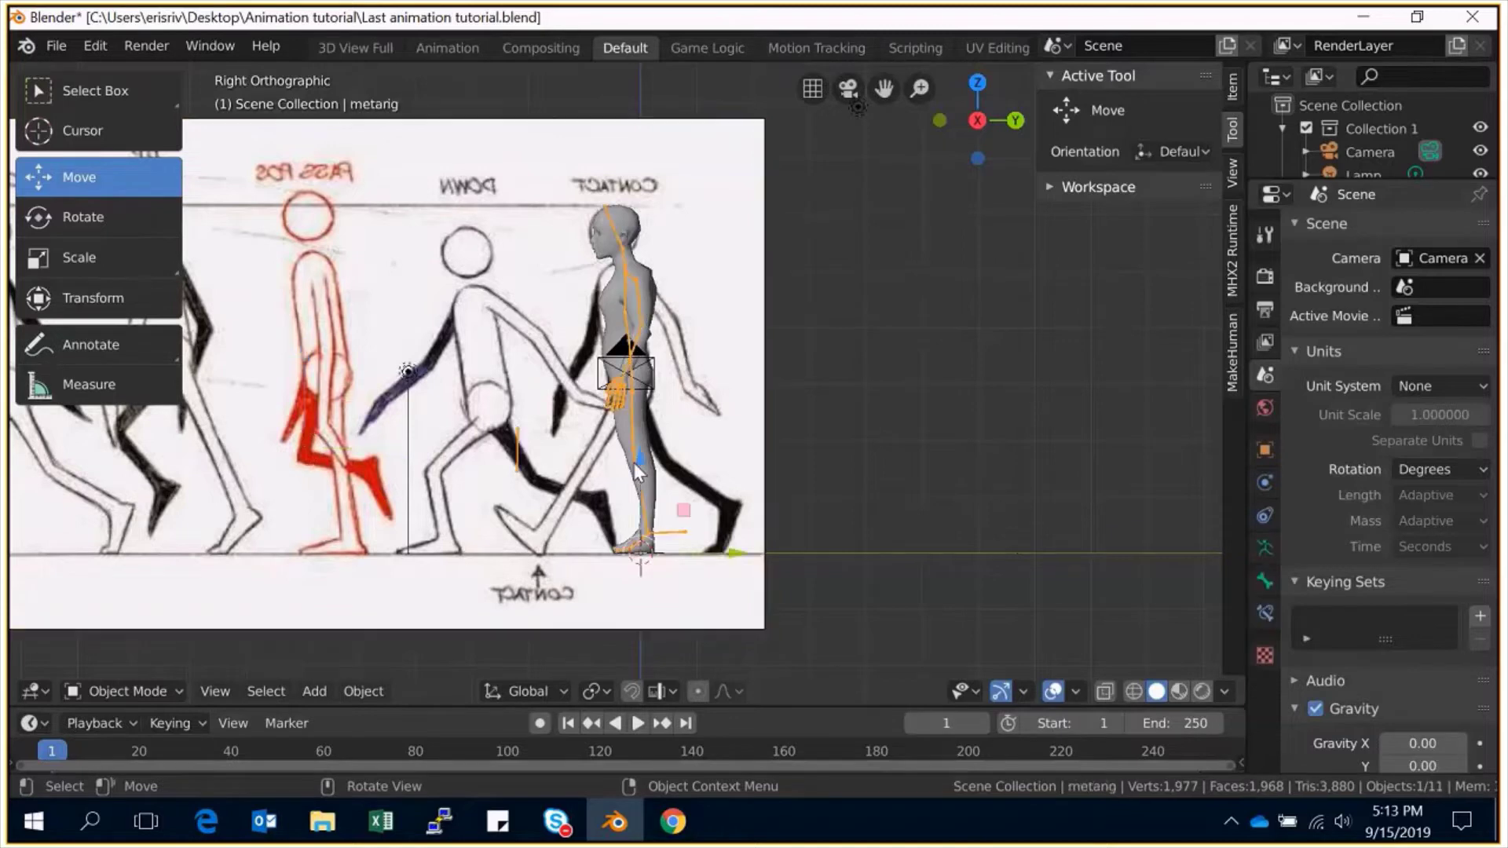
{"action": "left_click", "coordinate": [140, 691]}
{"action": "left_click", "coordinate": [130, 609]}
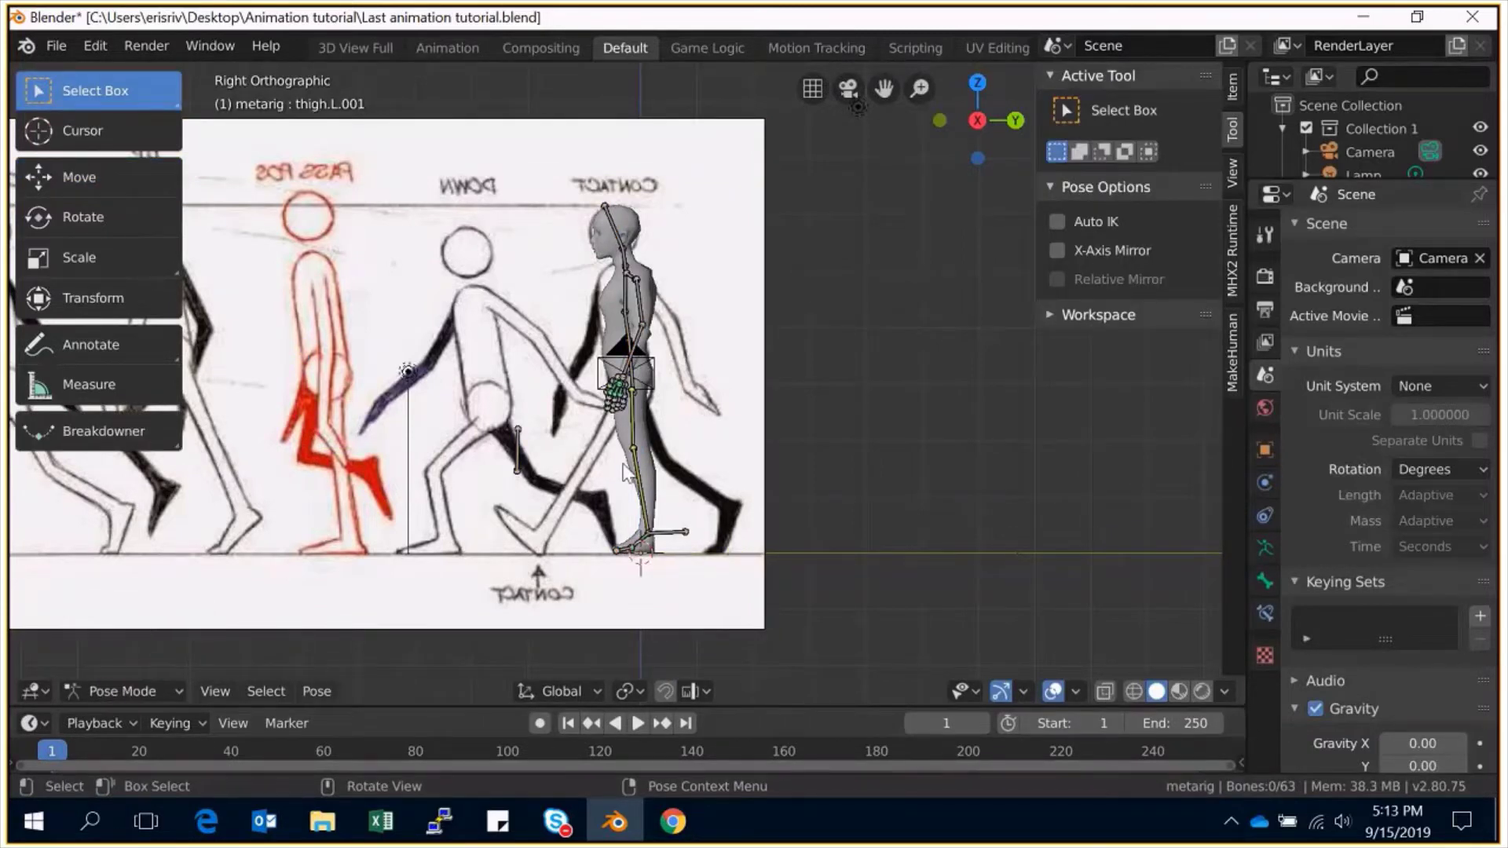
{"action": "key", "text": "a"}
{"action": "key", "text": "i"}
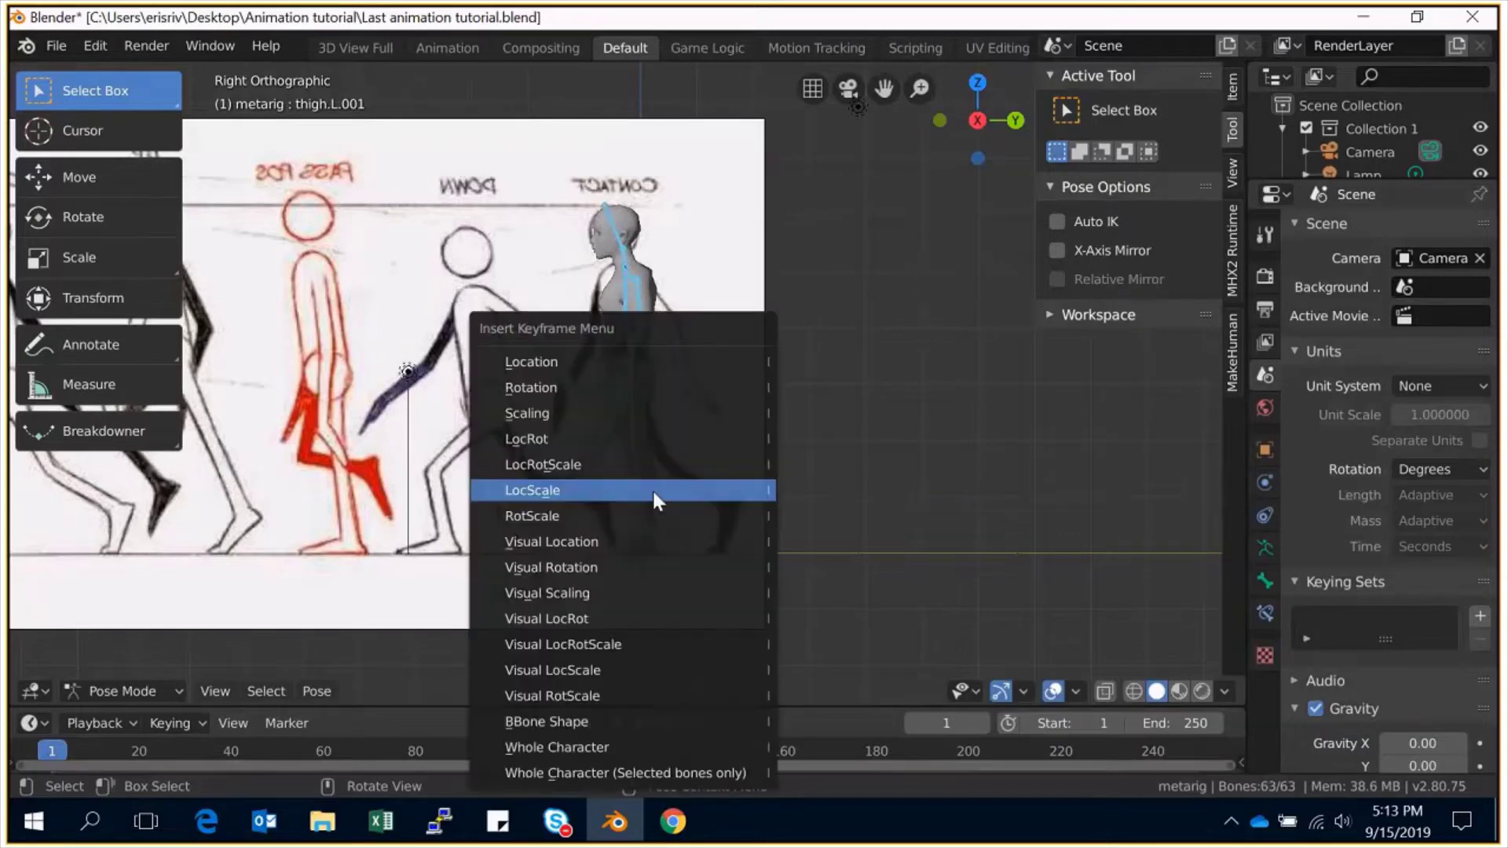
{"action": "left_click", "coordinate": [572, 467]}
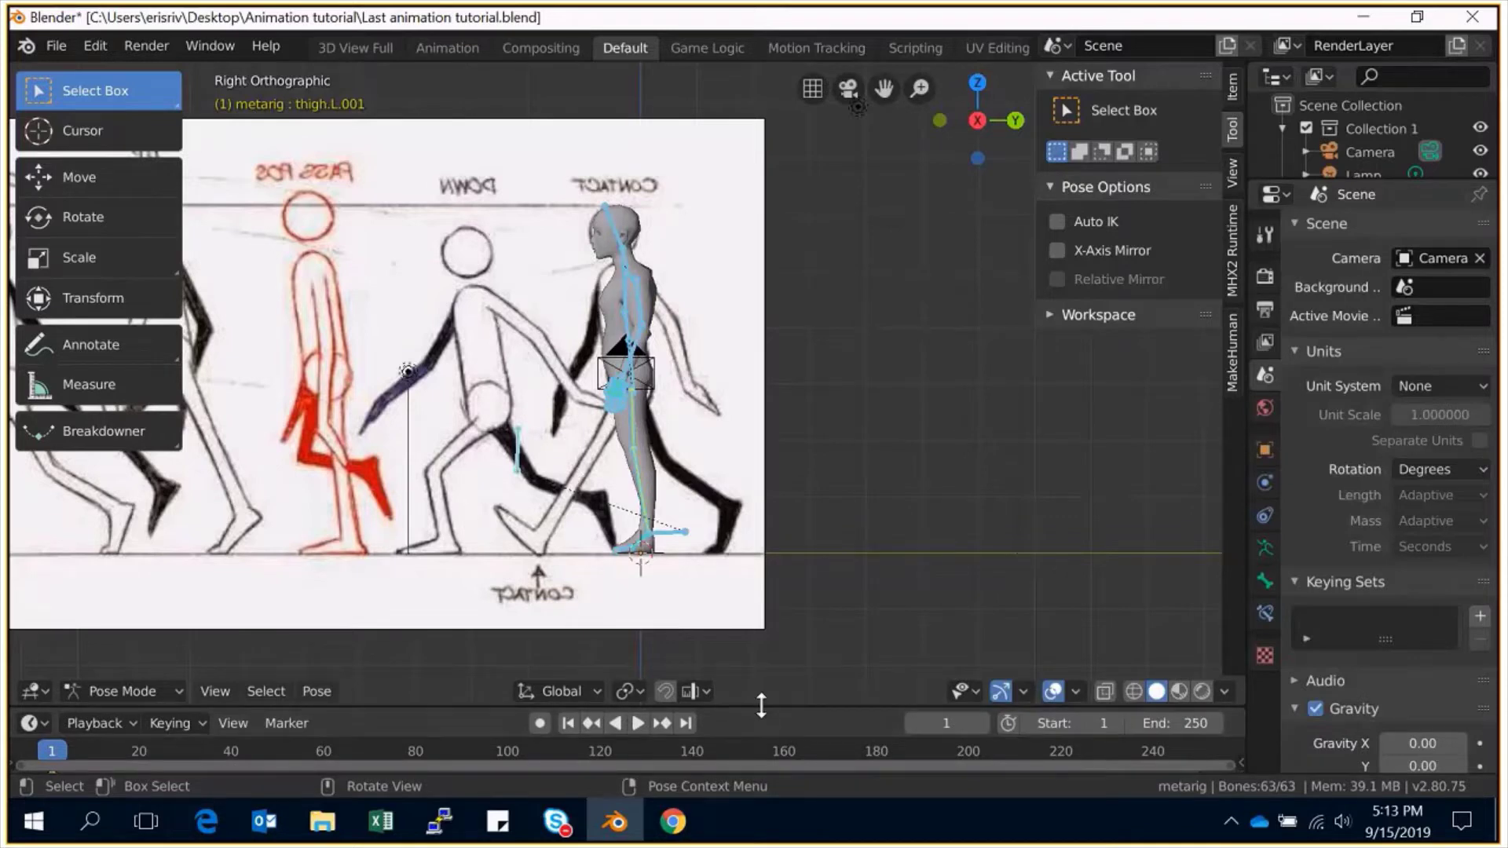
{"action": "left_click_drag", "start_coordinate": [760, 705], "coordinate": [761, 637]}
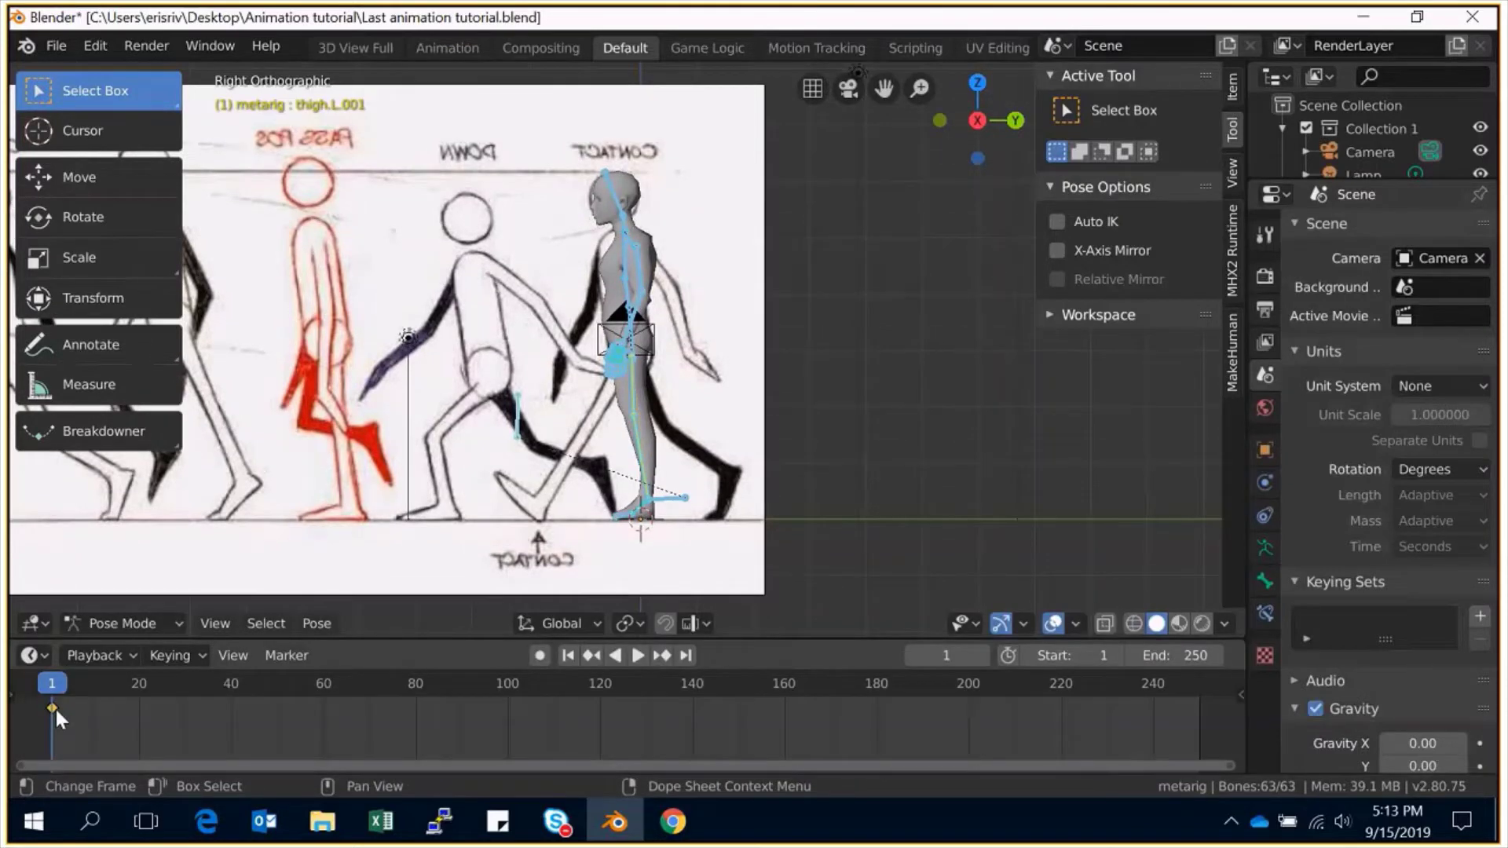
{"action": "mouse_move", "coordinate": [946, 723]}
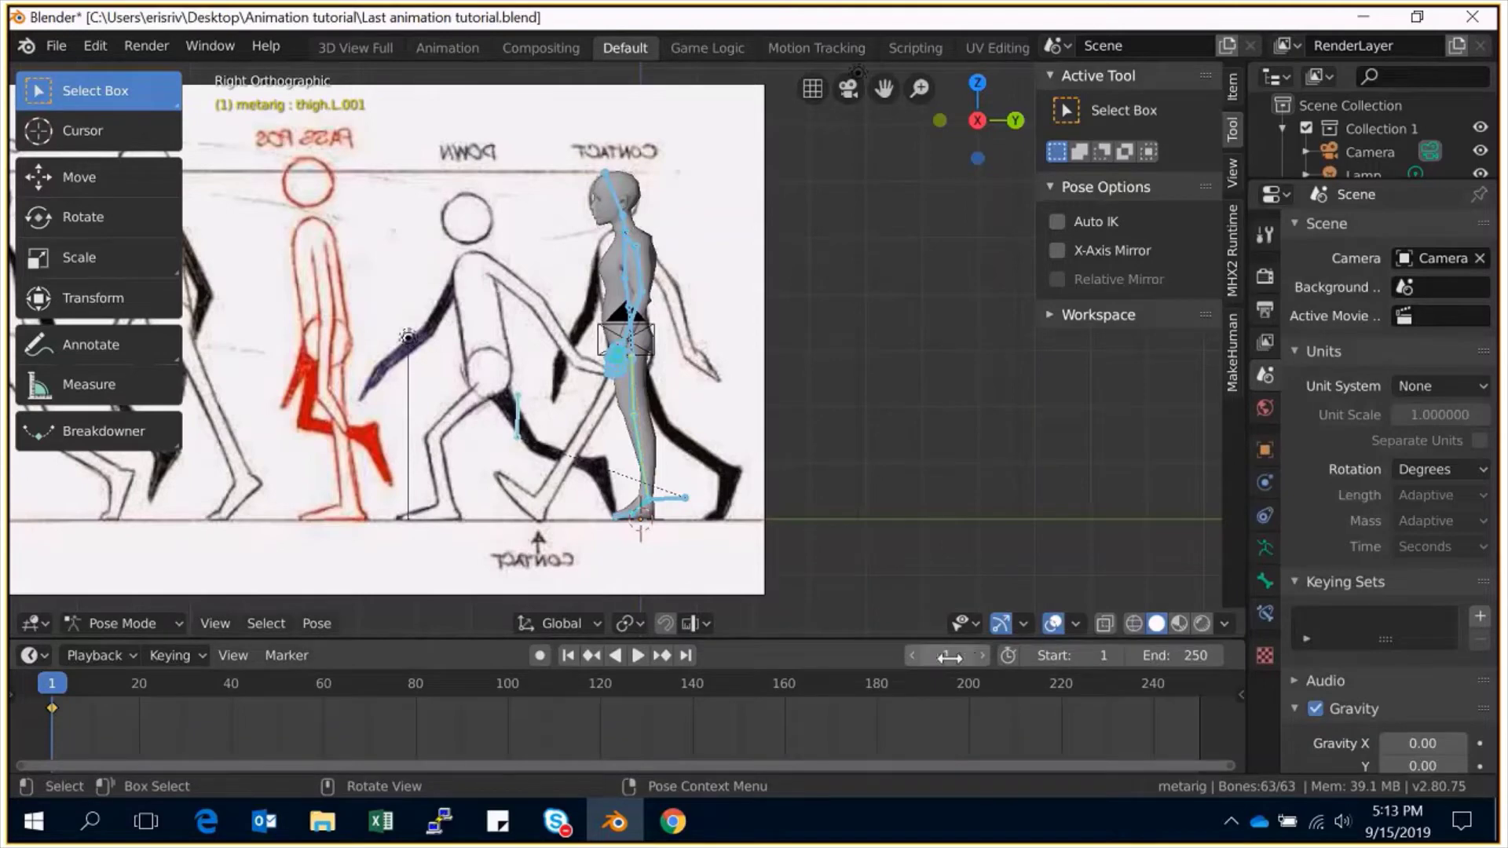
Set the current frame to 15.
{"action": "left_click", "coordinate": [949, 657]}
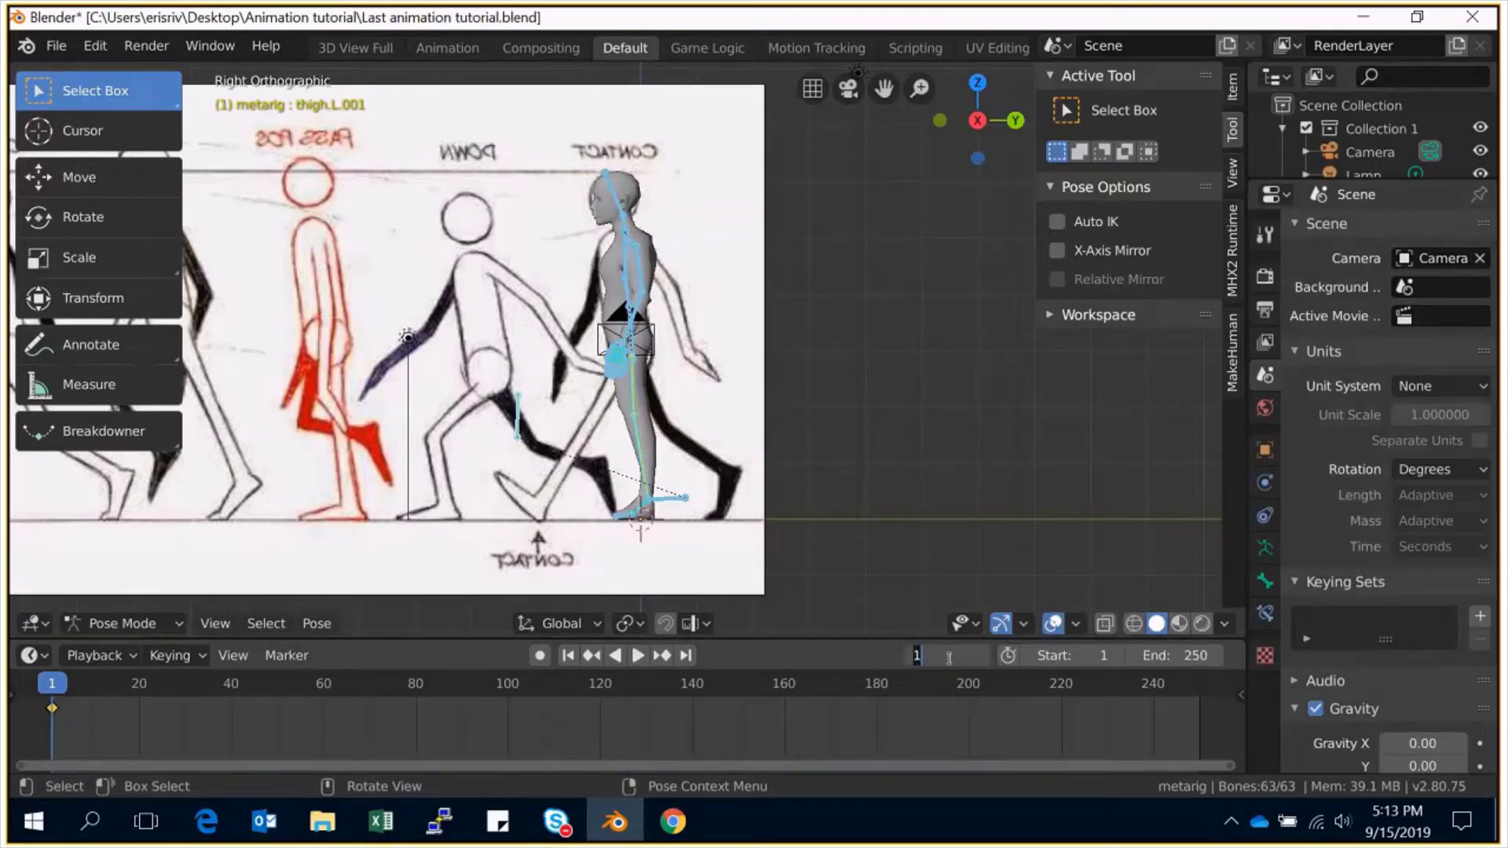
{"action": "type", "text": "1"}
{"action": "type", "text": "5"}
{"action": "key", "text": "Return"}
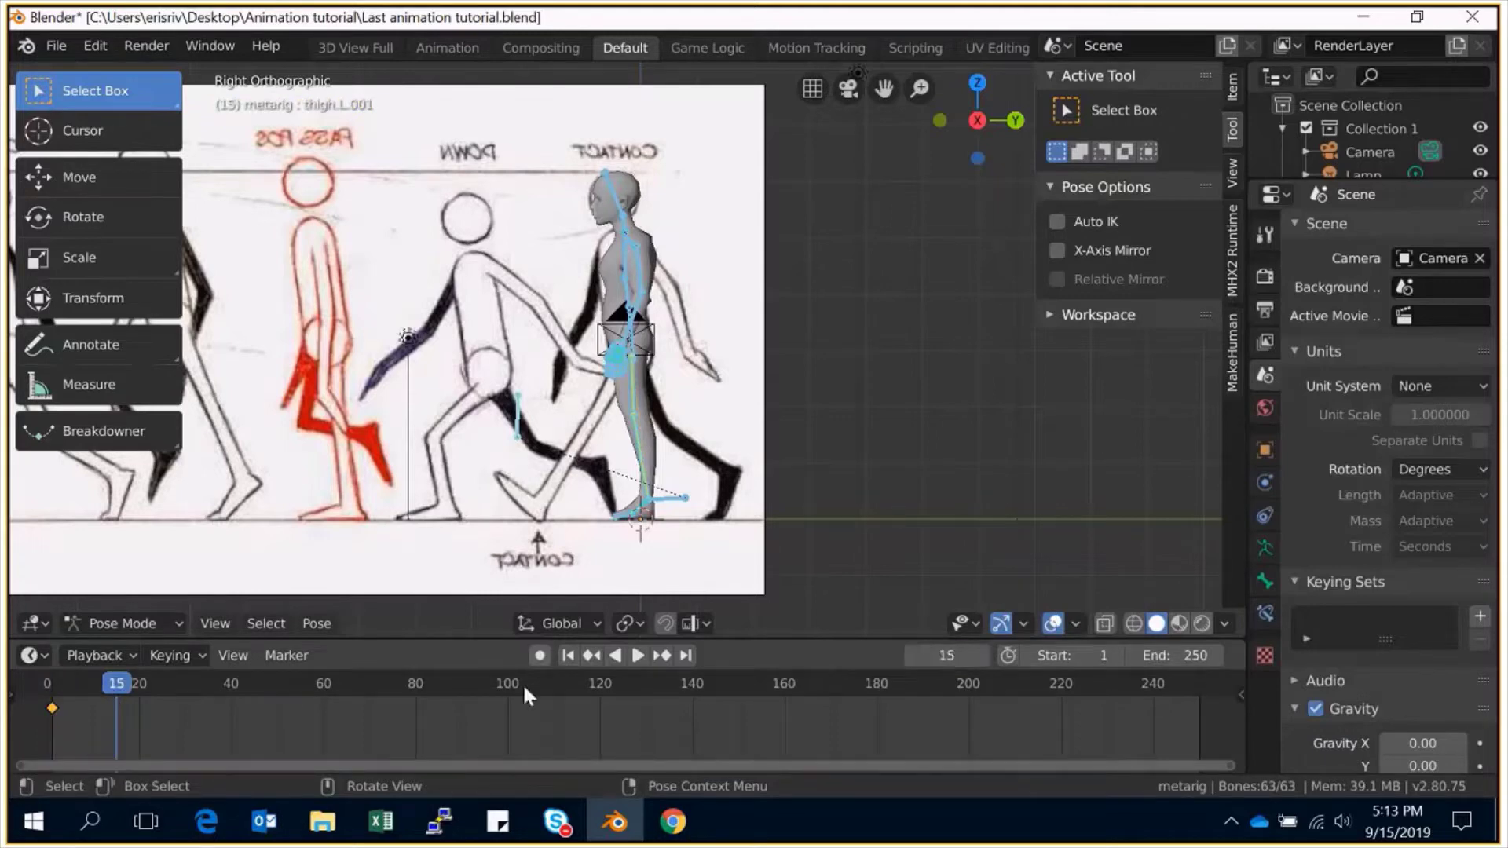
Move and rotate the left lower leg forward onto the DOWN drawing, then start moving the right foot back.
{"action": "left_click", "coordinate": [674, 504]}
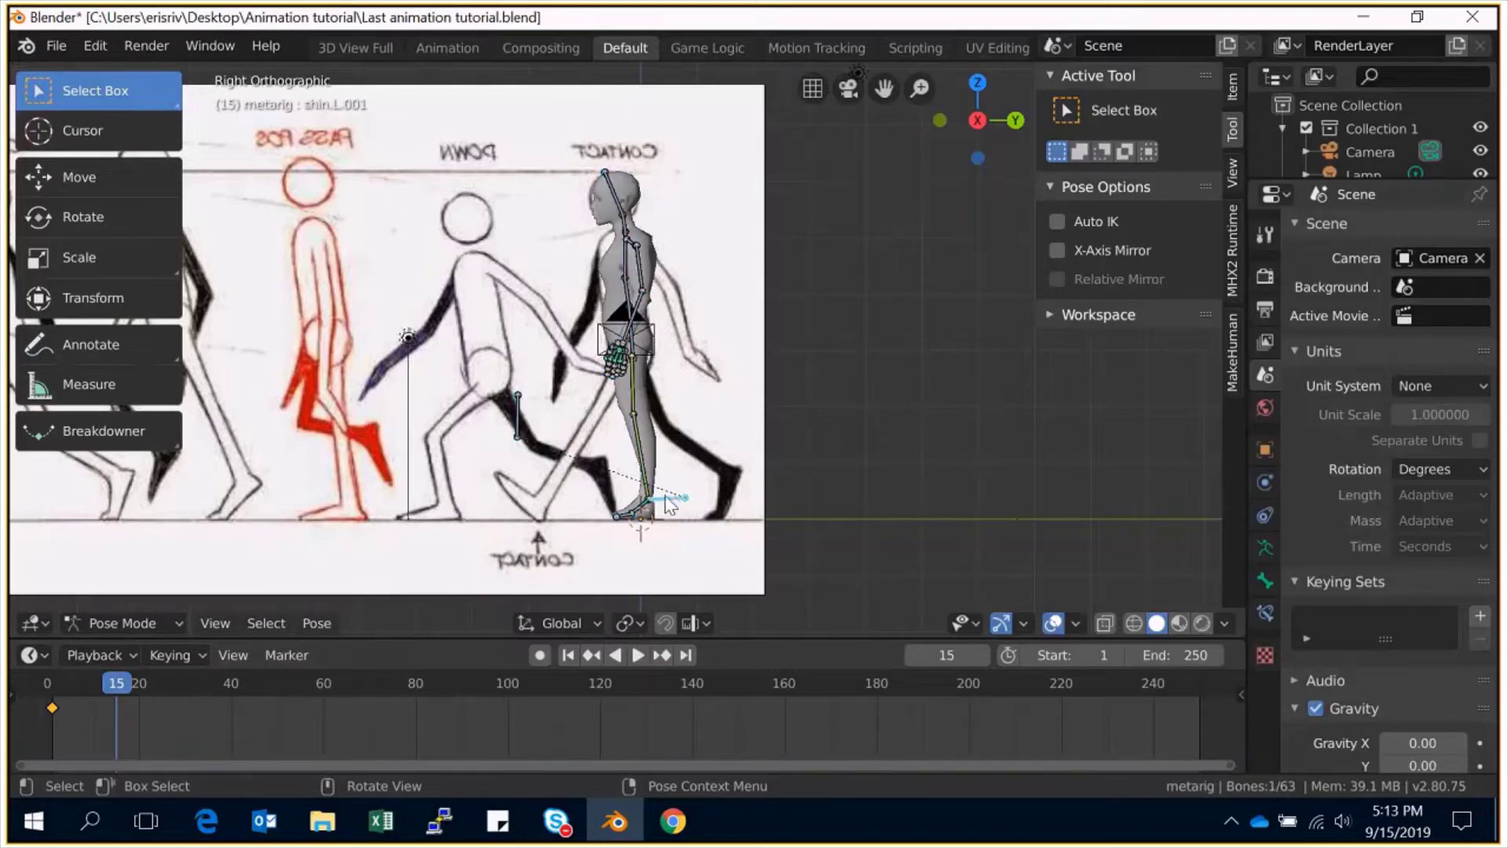
{"action": "key", "text": "g"}
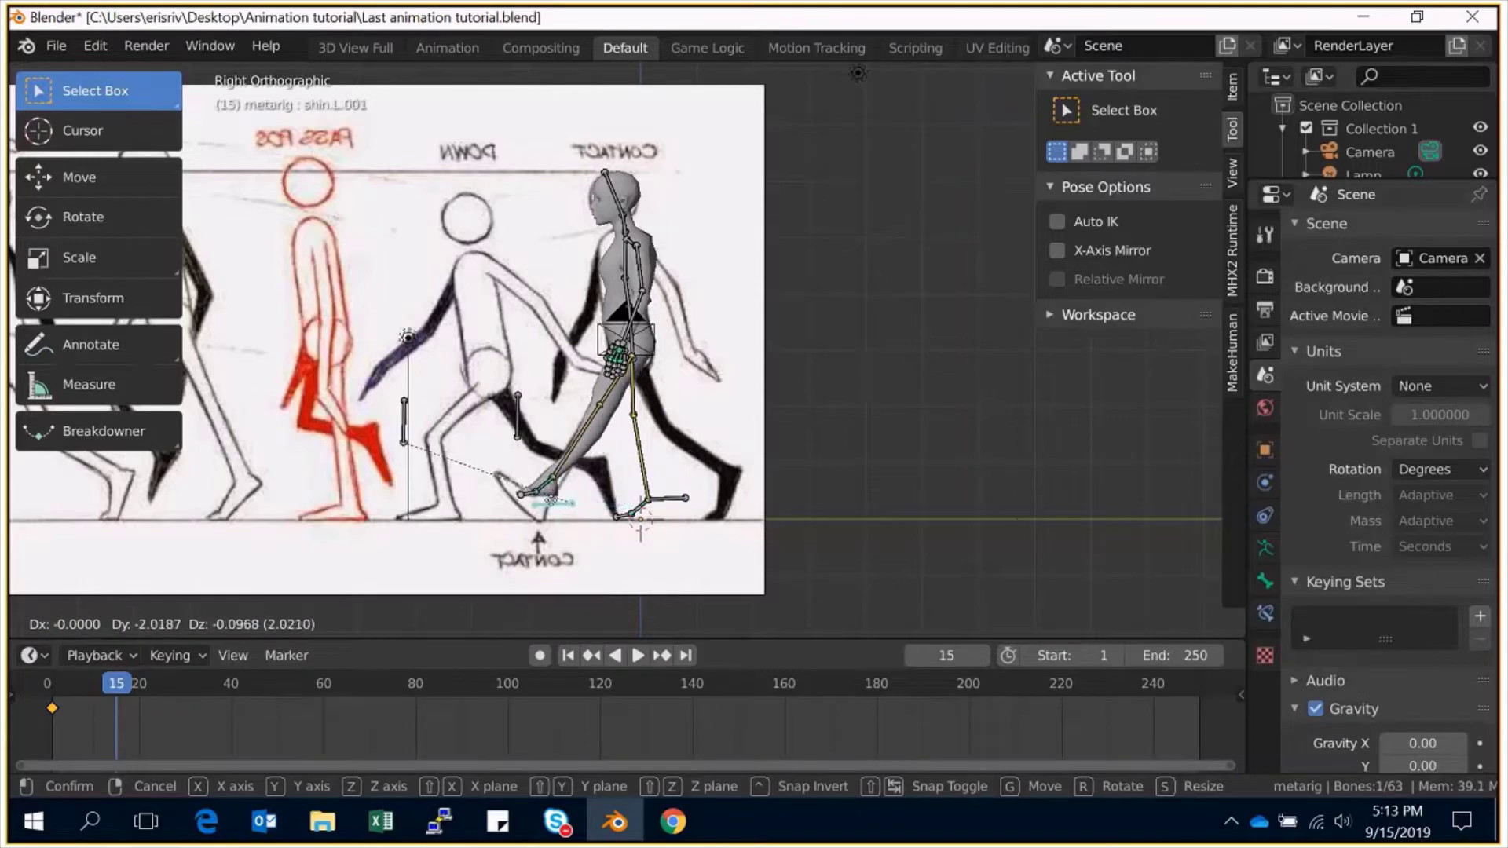
{"action": "left_click", "coordinate": [554, 506]}
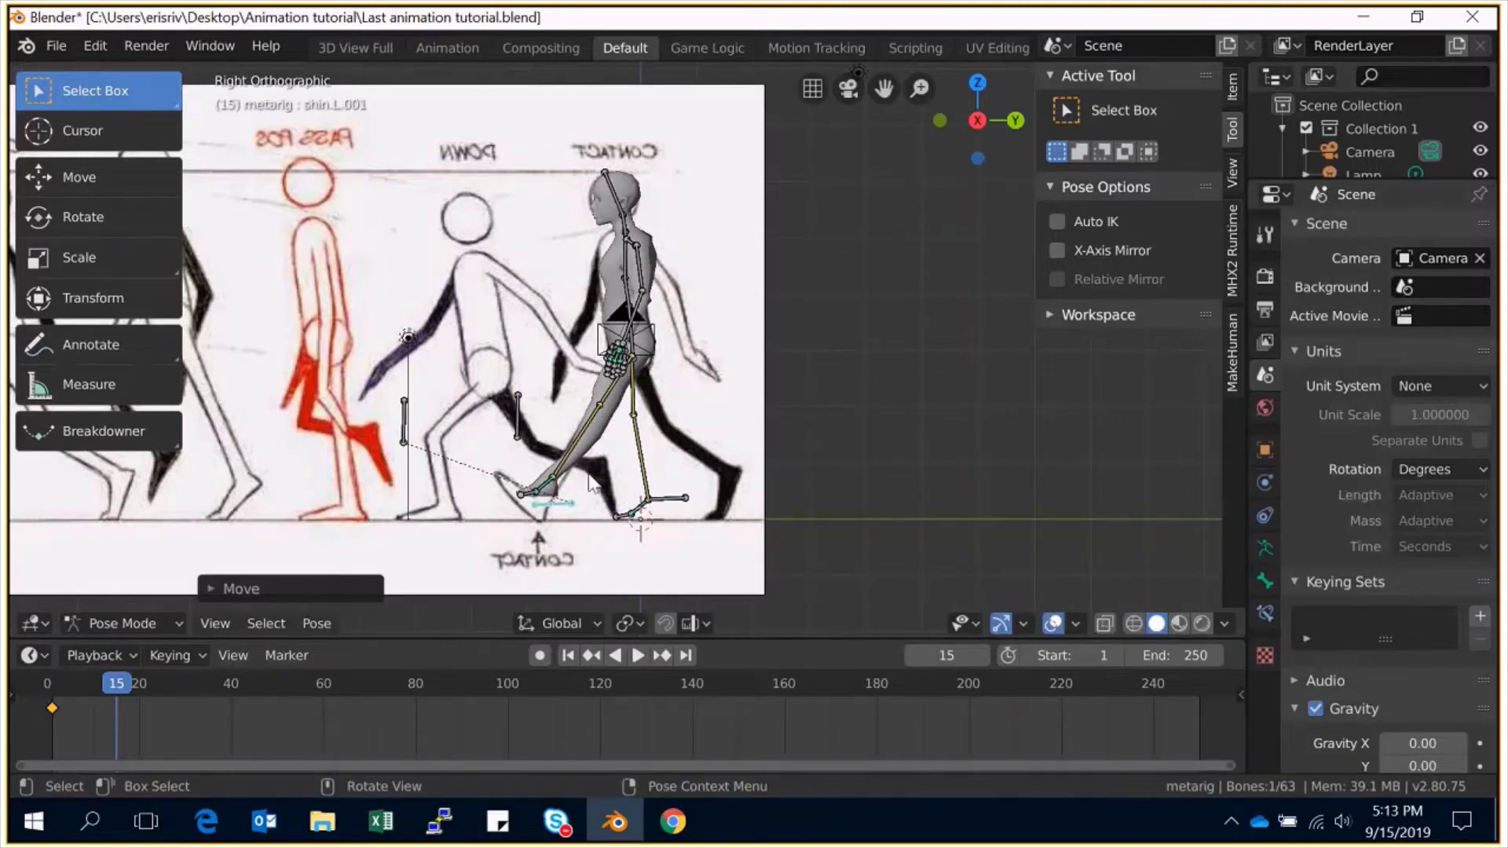
{"action": "key", "text": "r"}
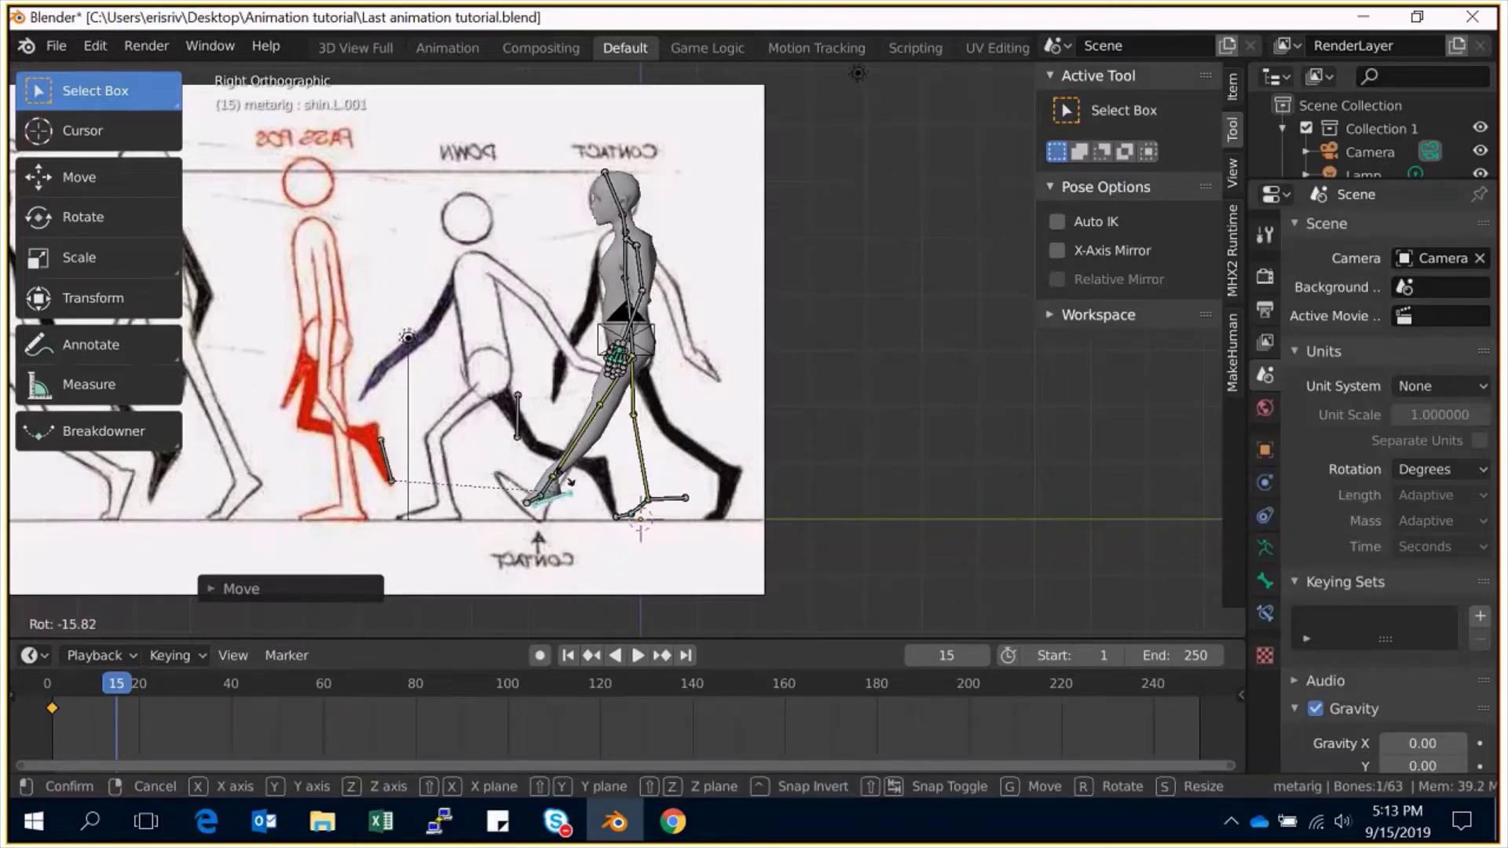
{"action": "left_click", "coordinate": [667, 523]}
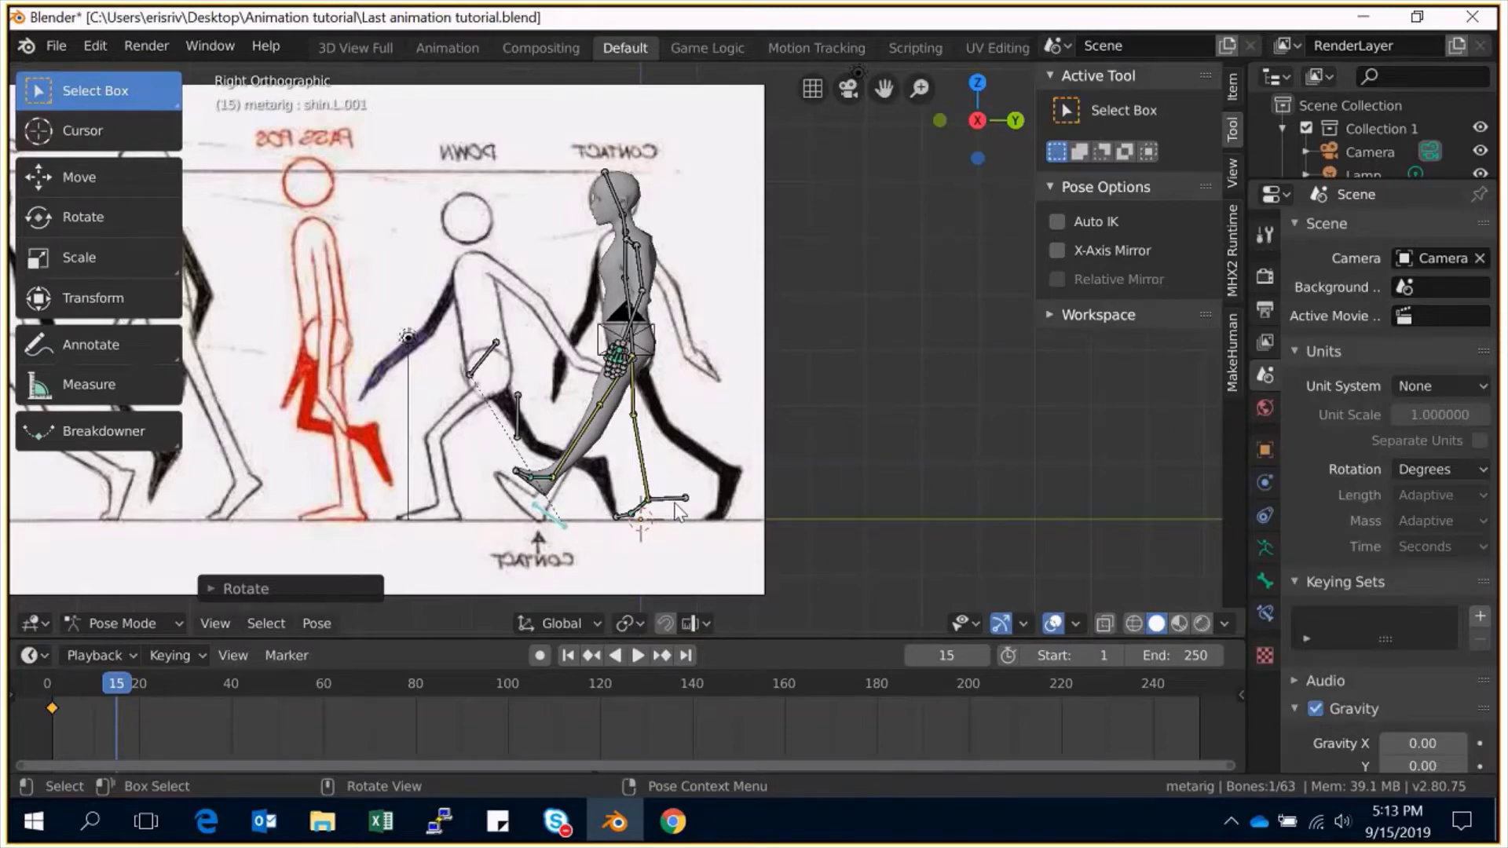
{"action": "left_click", "coordinate": [678, 509]}
{"action": "key", "text": "g"}
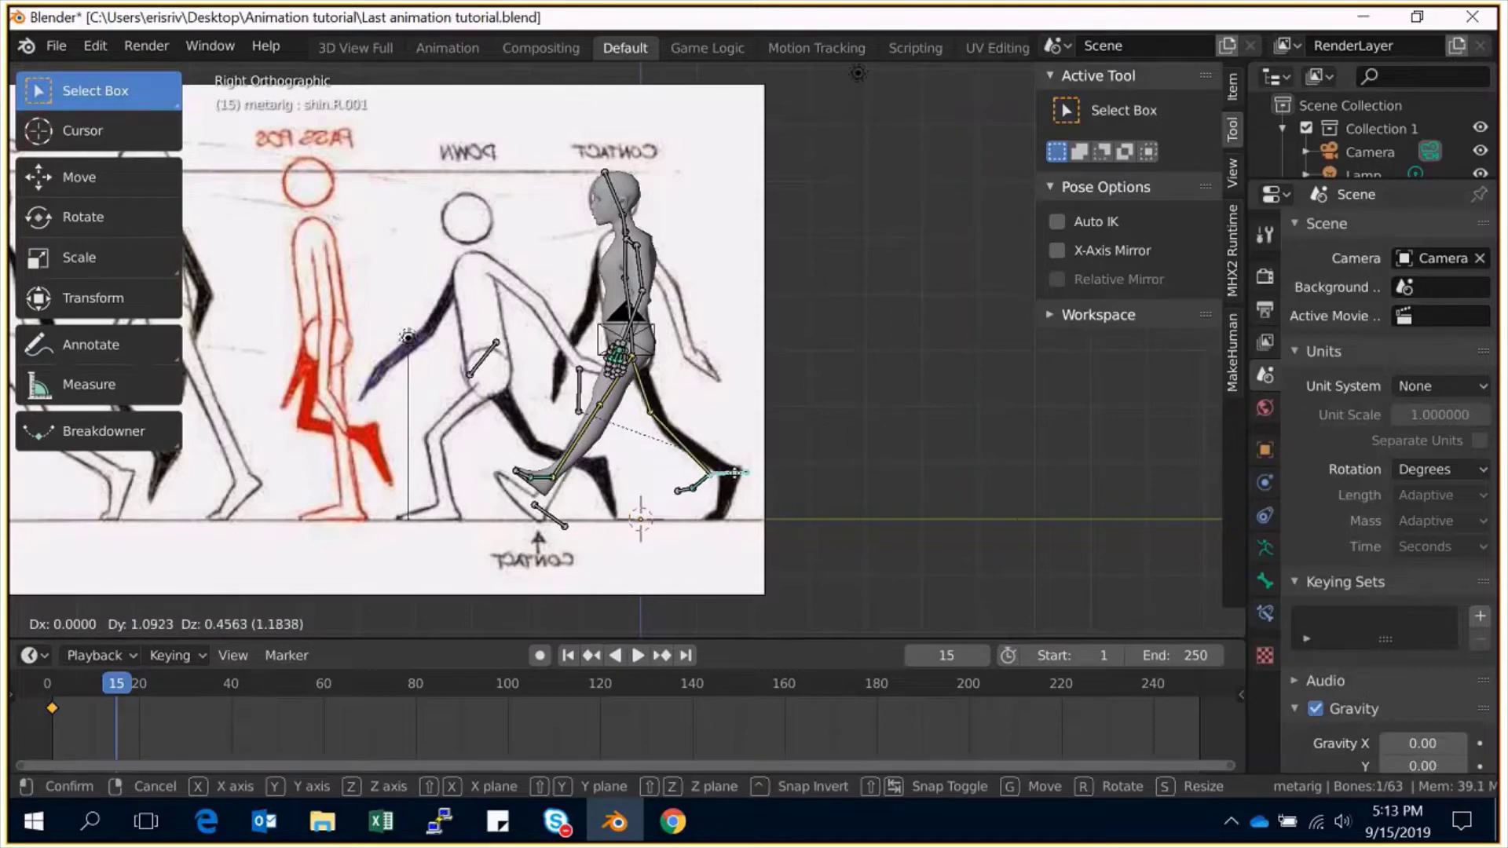
Move and rotate the right foot and lower leg so the leg trails behind.
{"action": "left_click", "coordinate": [742, 480]}
{"action": "key", "text": "r"}
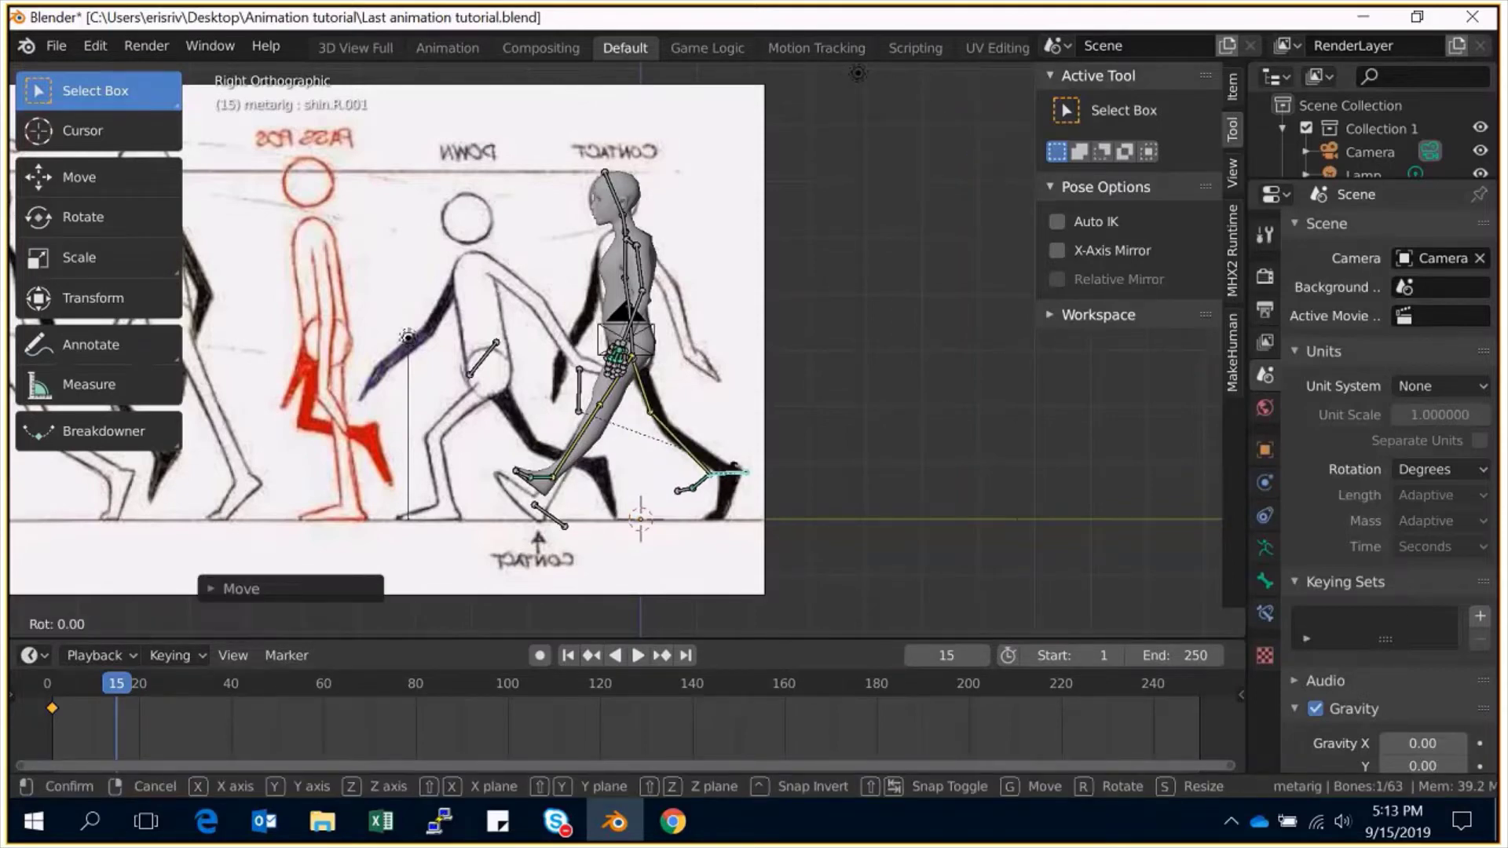
{"action": "left_click", "coordinate": [719, 458]}
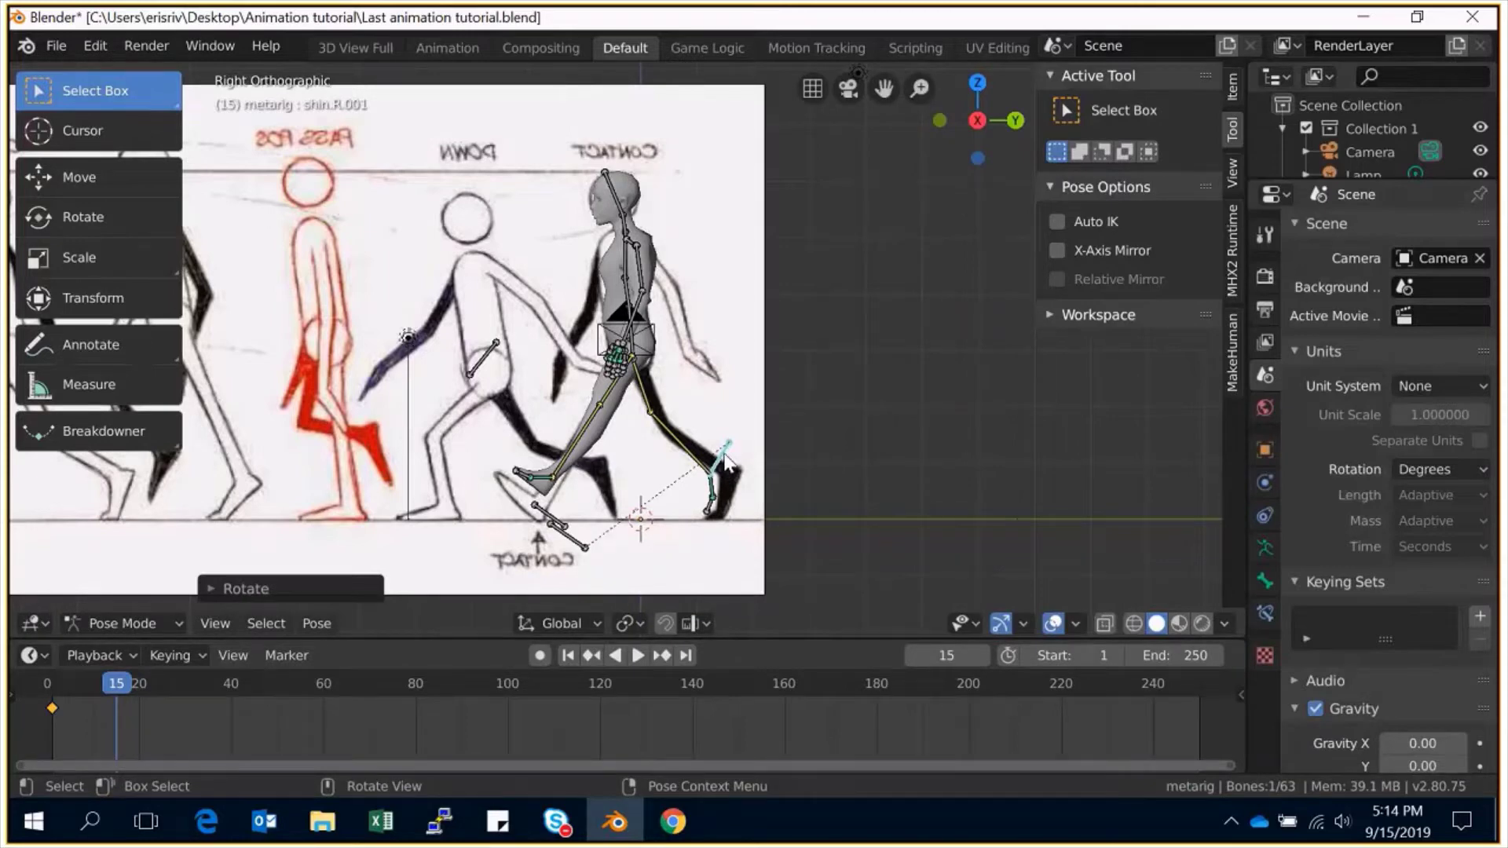
{"action": "key", "text": "g"}
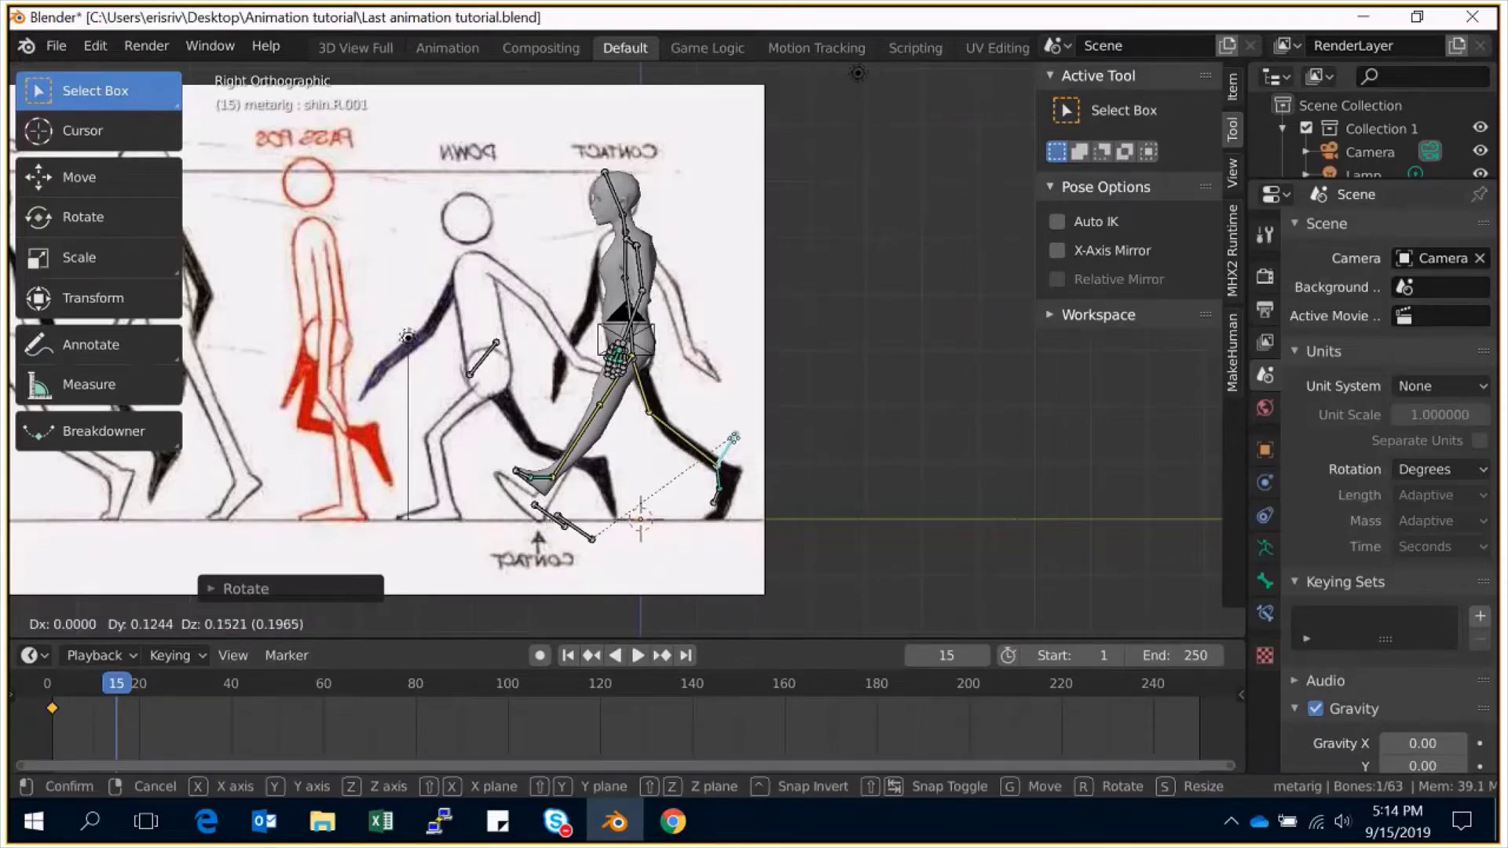
{"action": "left_click", "coordinate": [735, 441]}
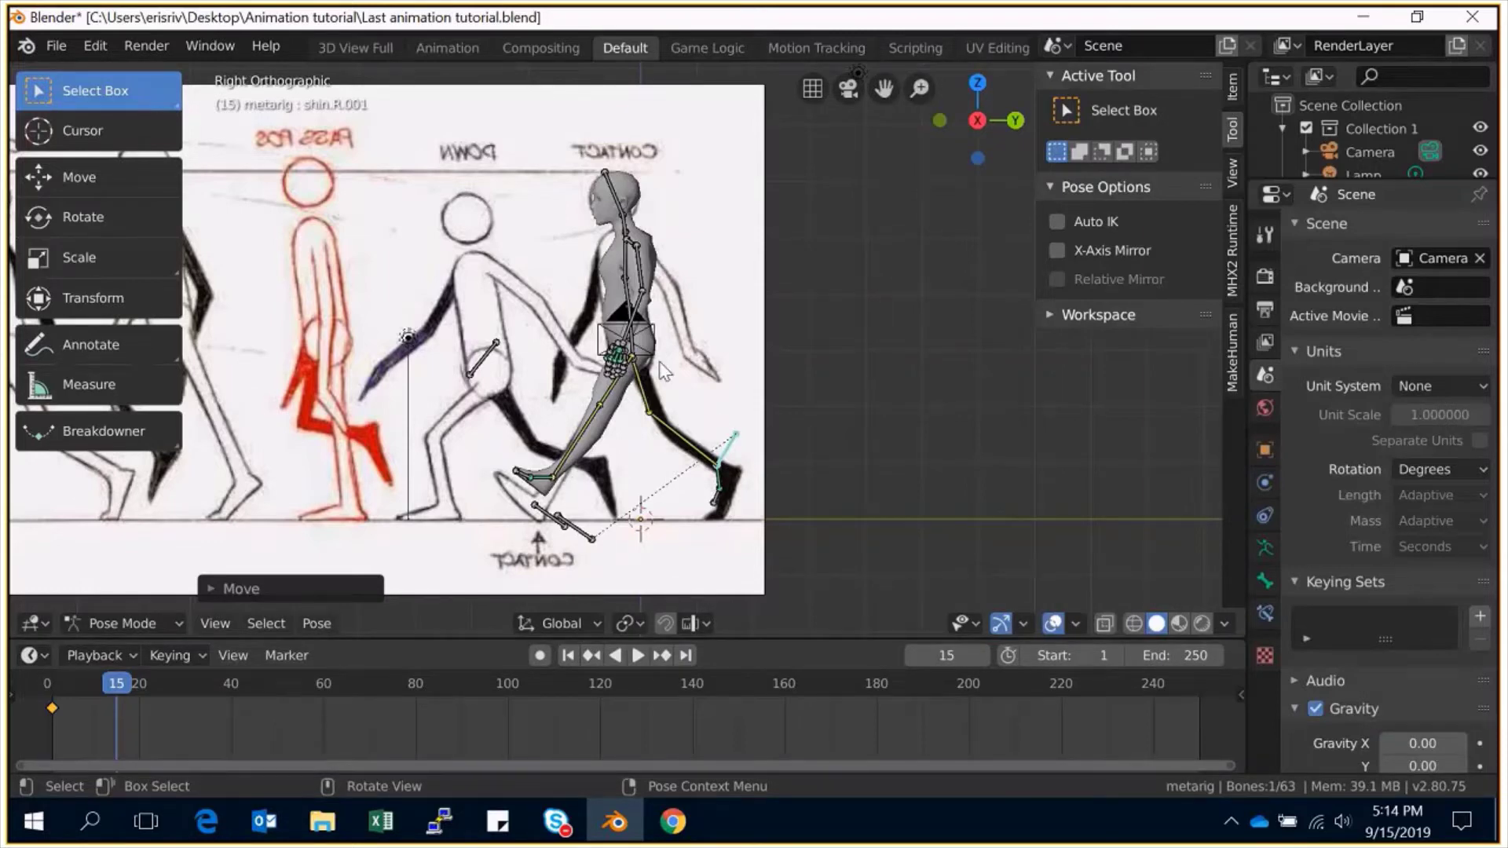
Shift the whole rig into the DOWN position and re-tilt the right foot.
{"action": "key", "text": "a"}
{"action": "key", "text": "g"}
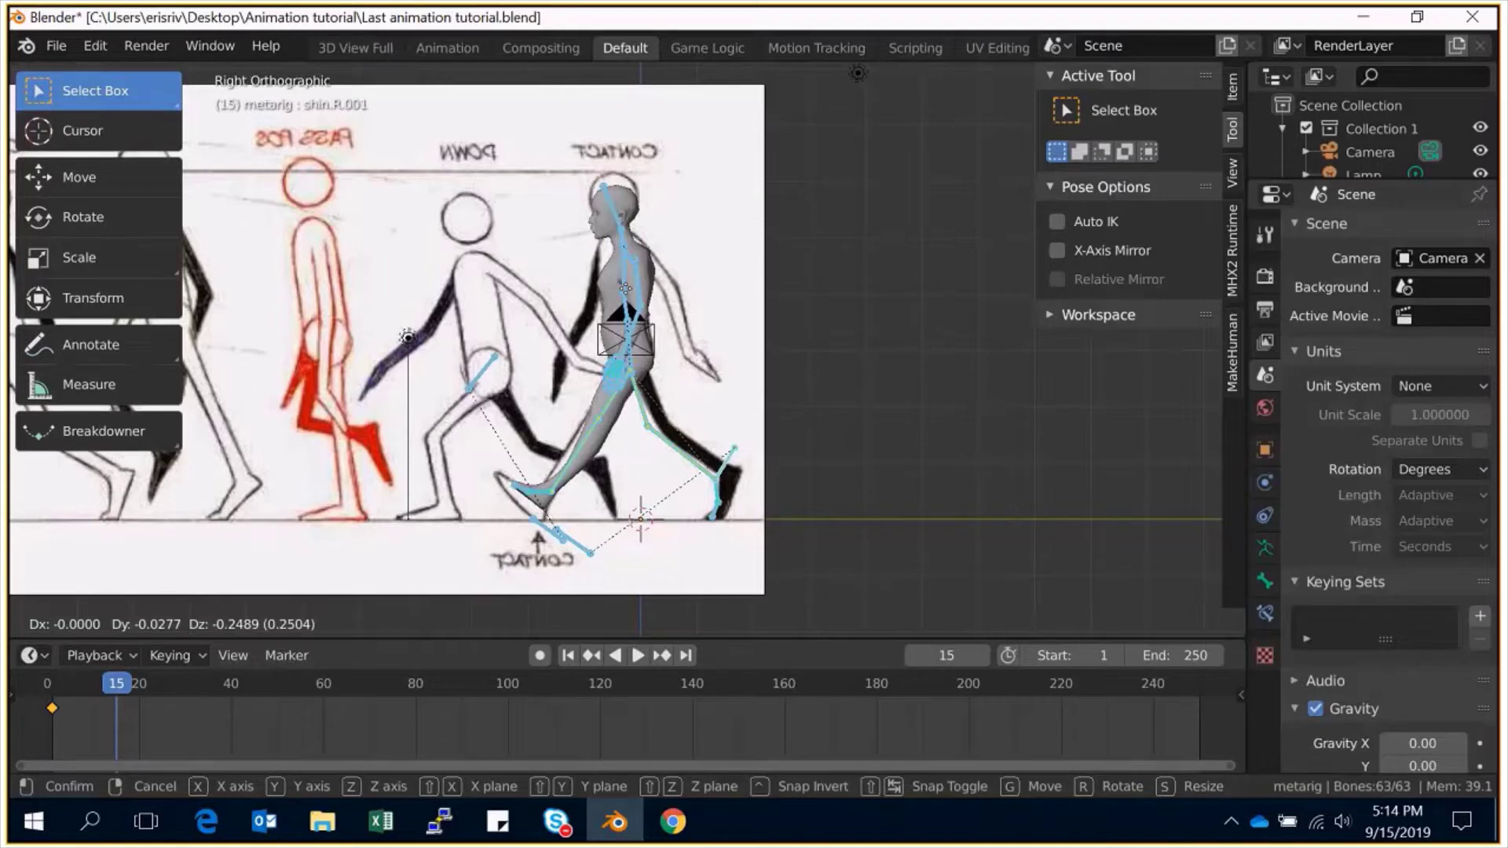
{"action": "left_click", "coordinate": [625, 288]}
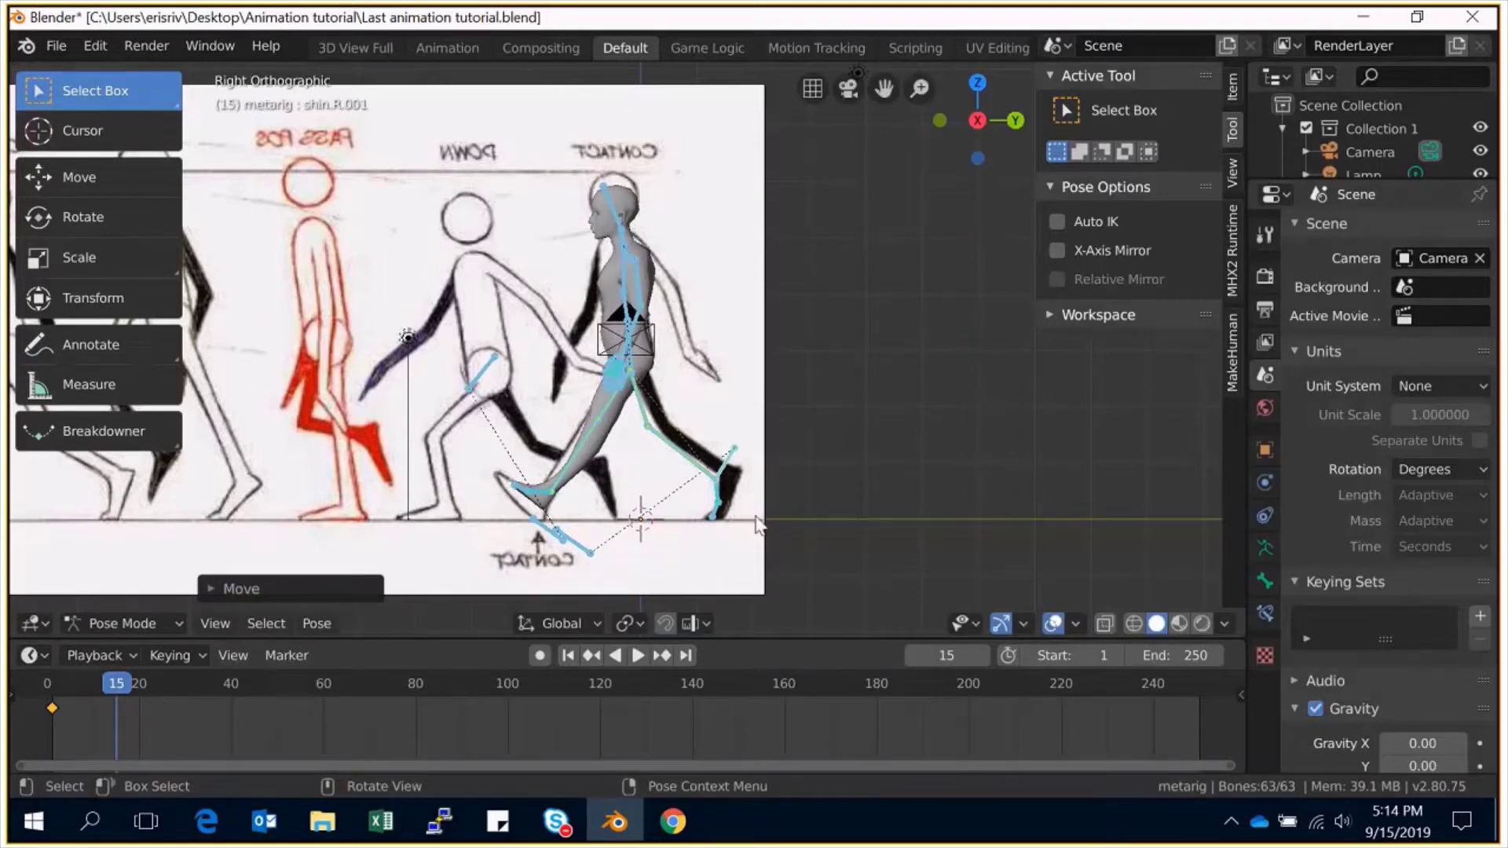
{"action": "left_click", "coordinate": [726, 471]}
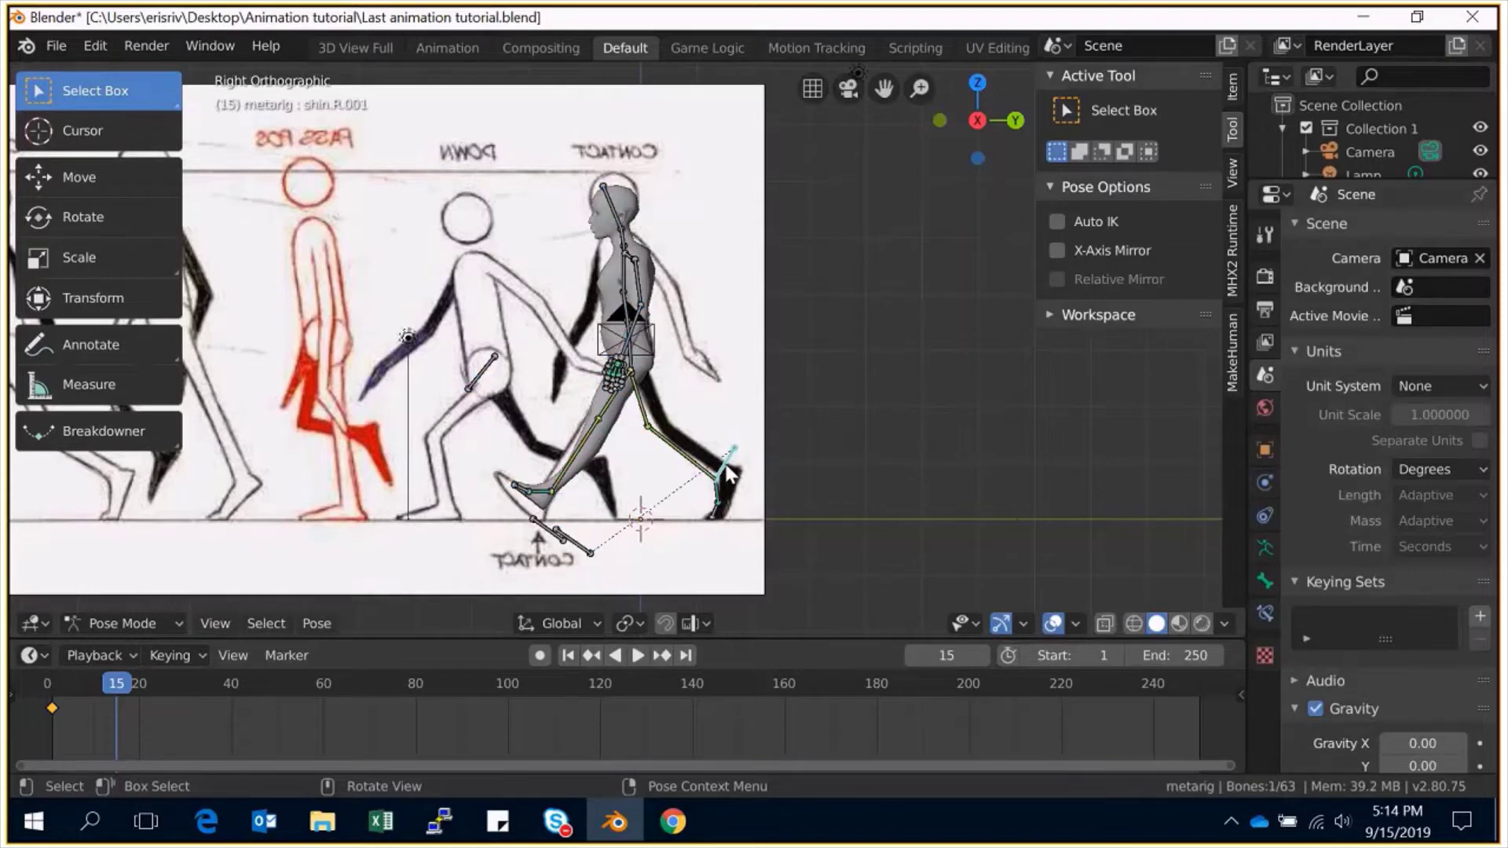
{"action": "key", "text": "r"}
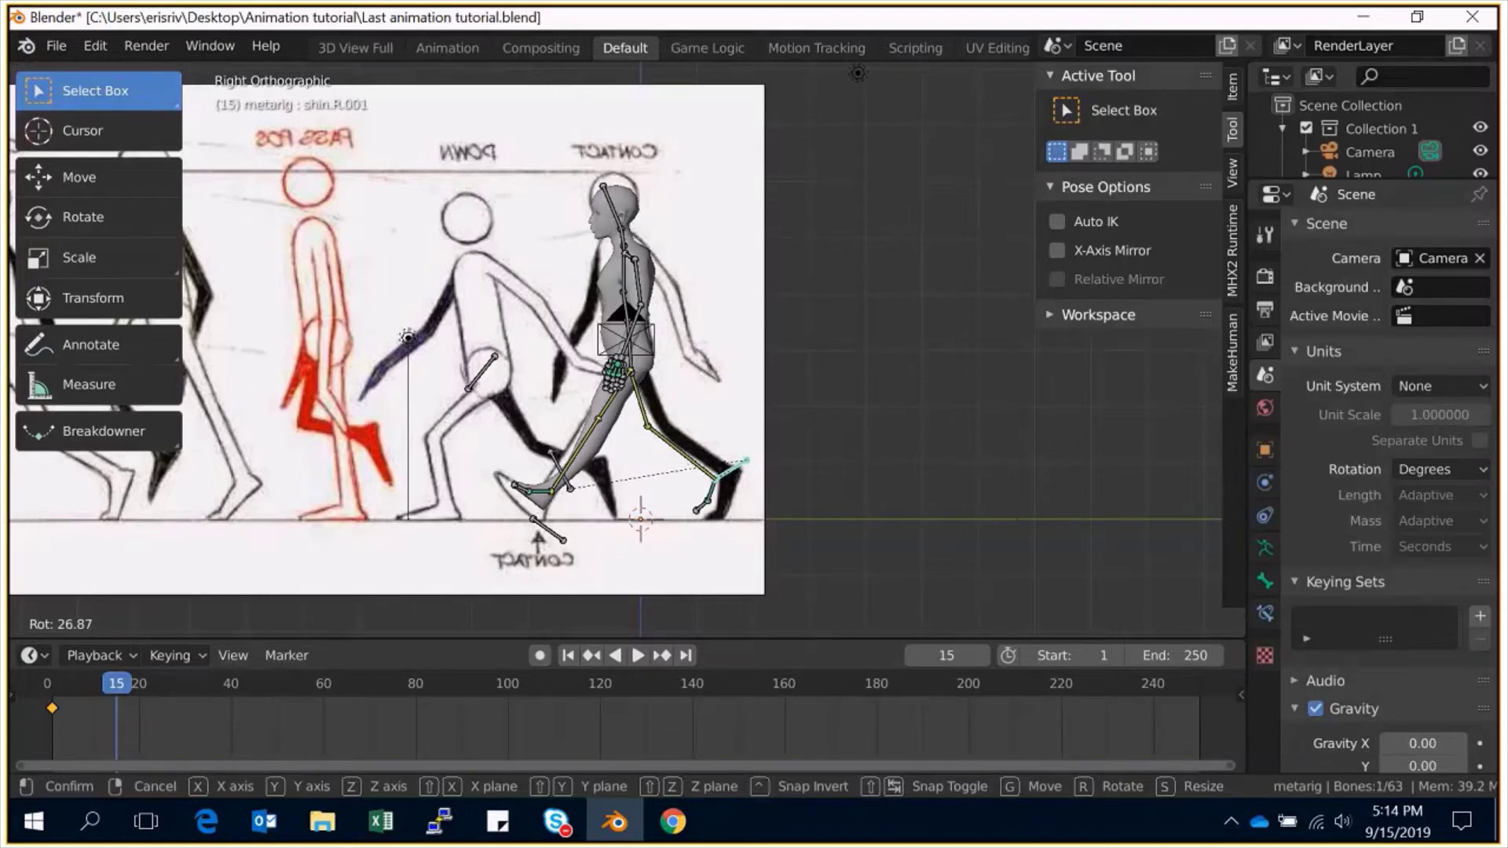
{"action": "left_click", "coordinate": [745, 461]}
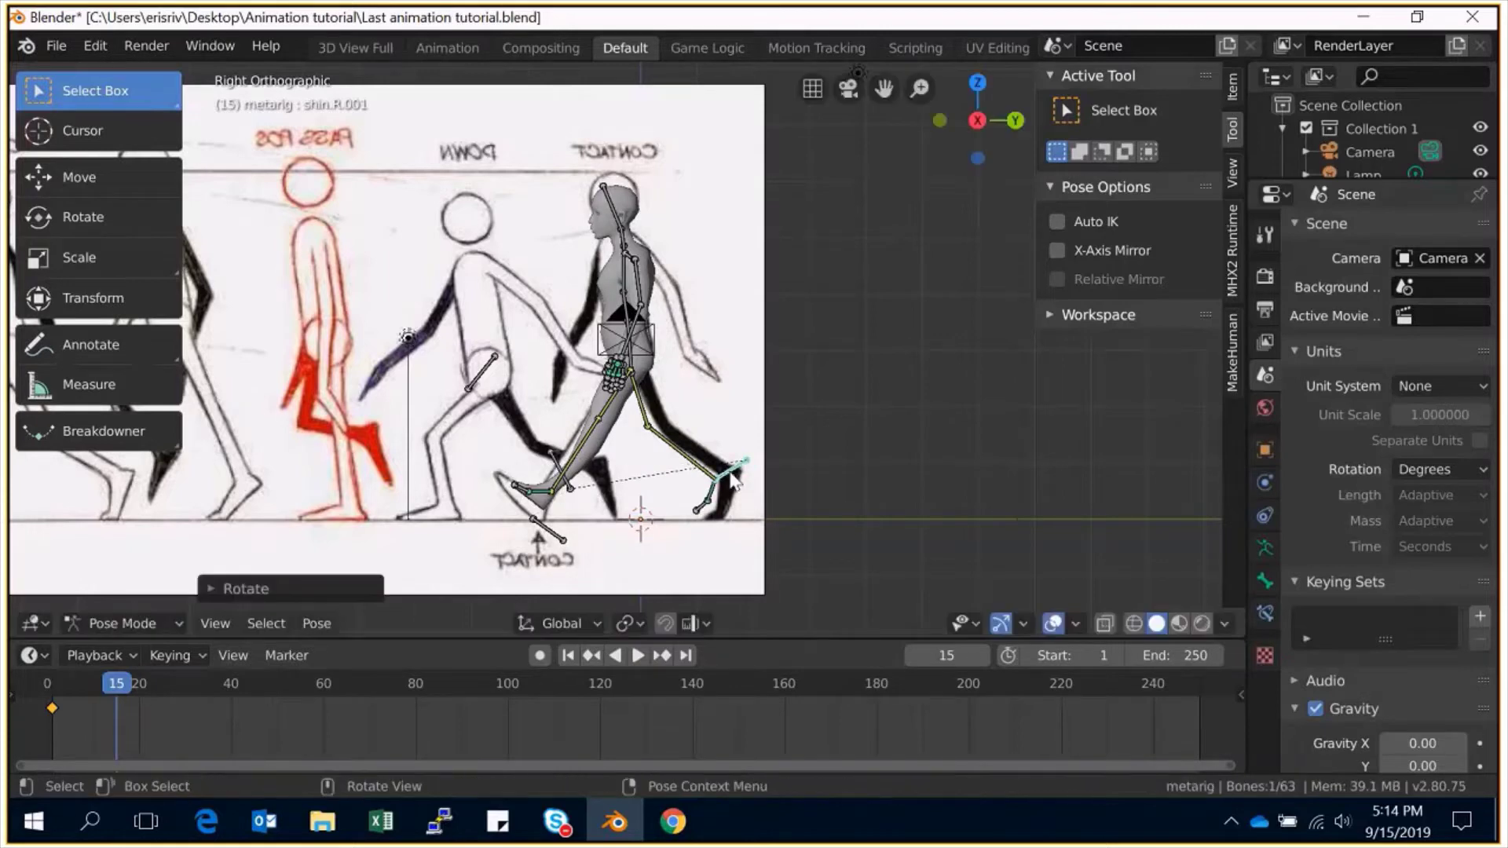
Nudge thigh.R.001 into place and select the left lower leg bone.
{"action": "left_click", "coordinate": [566, 475]}
{"action": "key", "text": "g"}
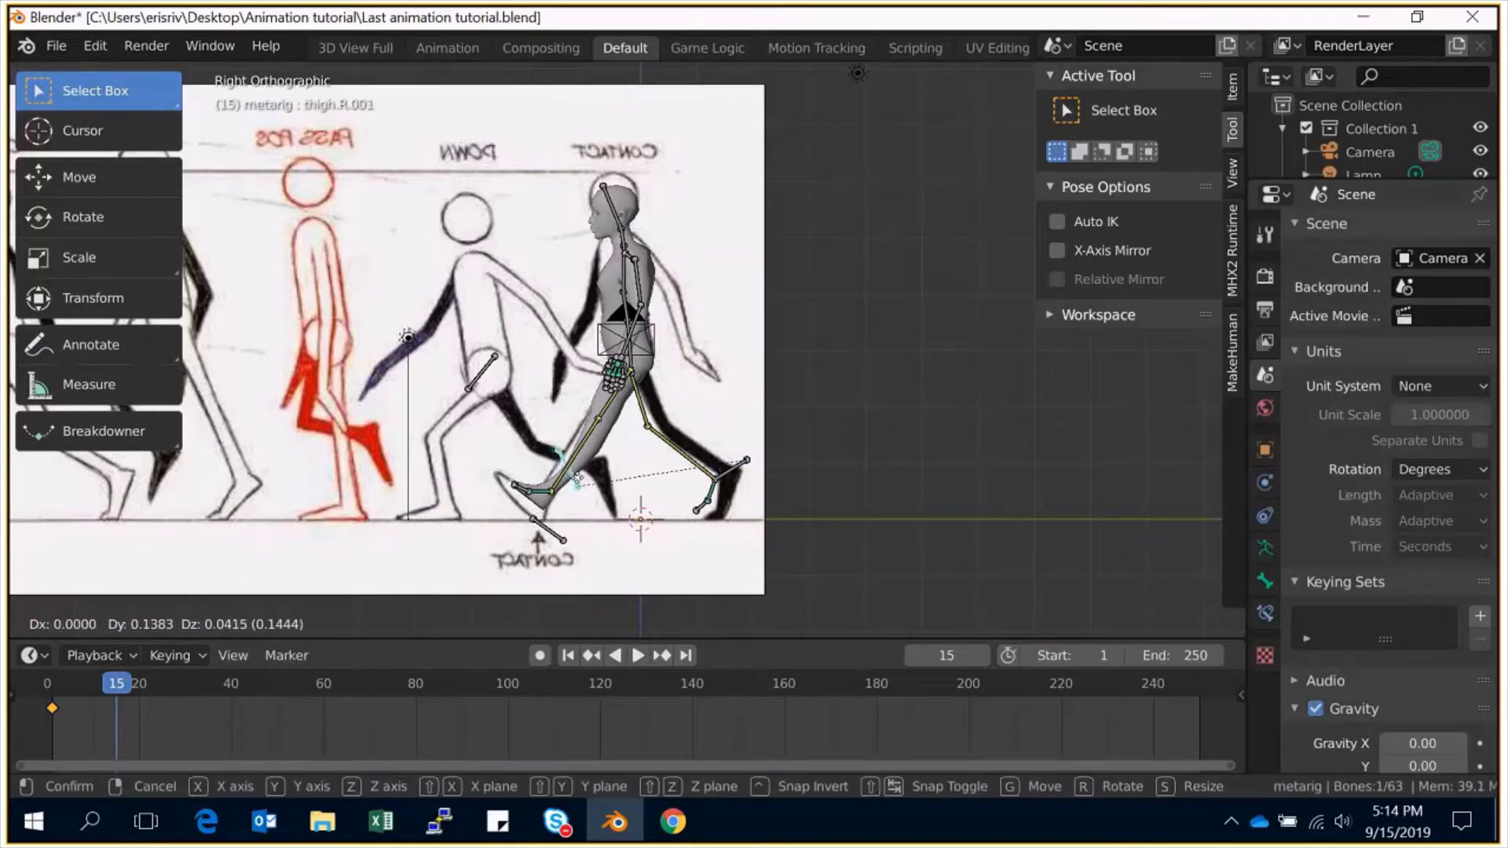
{"action": "left_click", "coordinate": [578, 481]}
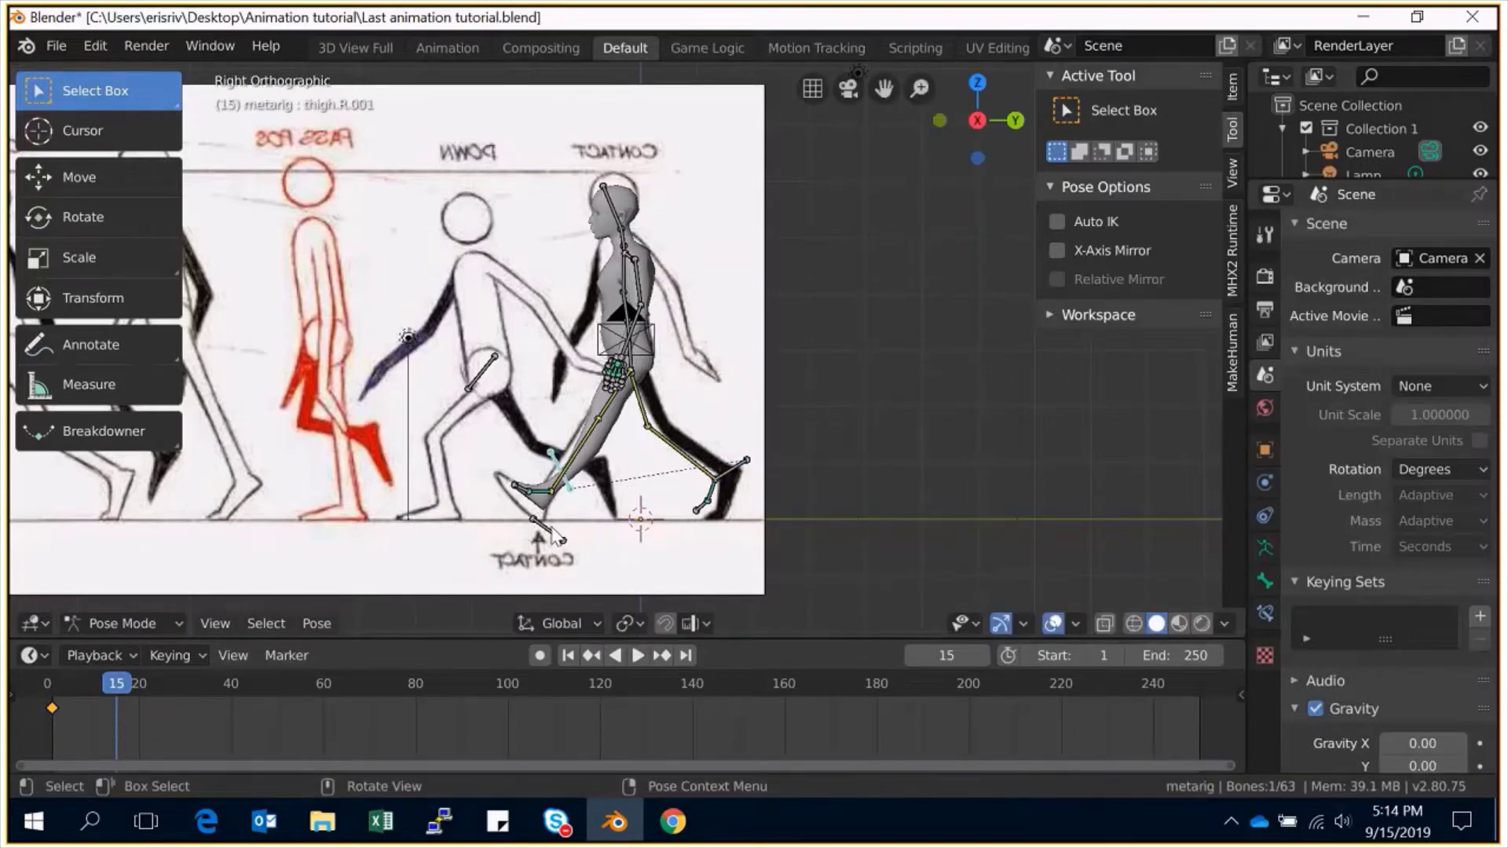
{"action": "left_click", "coordinate": [555, 535]}
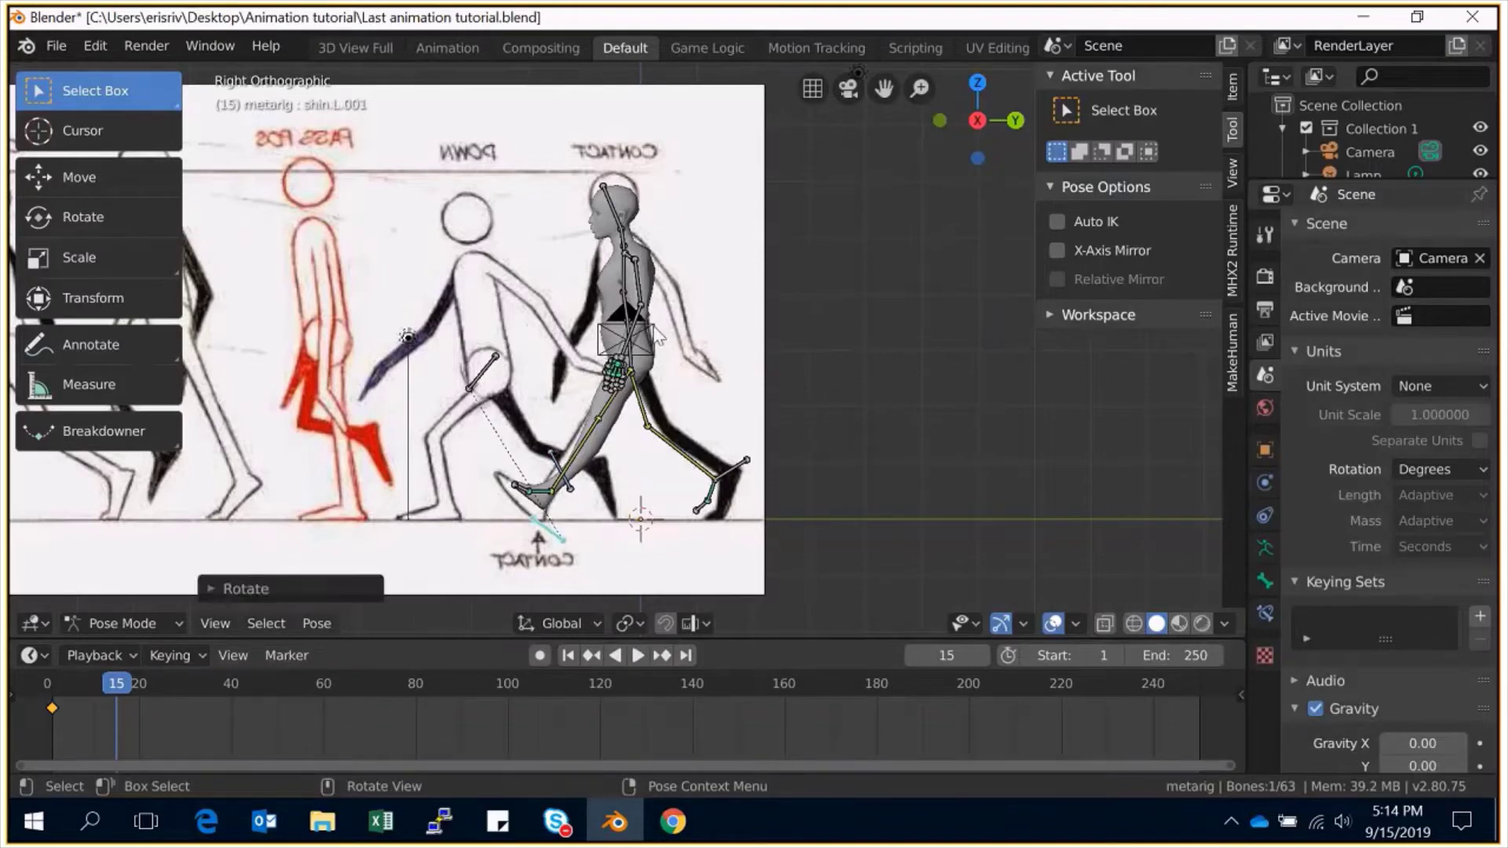
Lower all bones 0.083 along global Z, then return to Object Mode.
{"action": "key", "text": "a"}
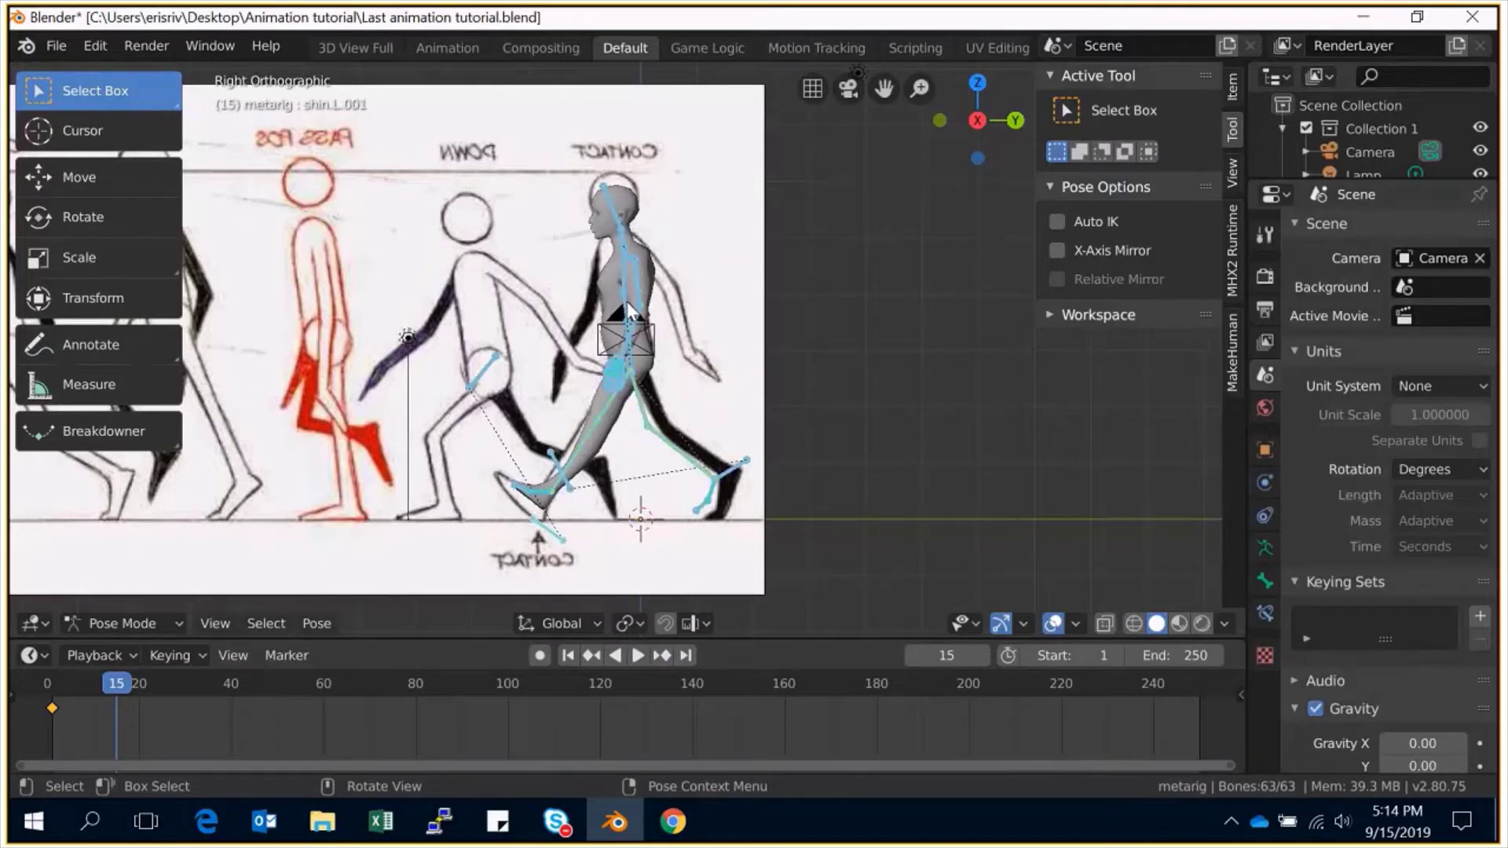
{"action": "key", "text": "g"}
{"action": "key", "text": "z"}
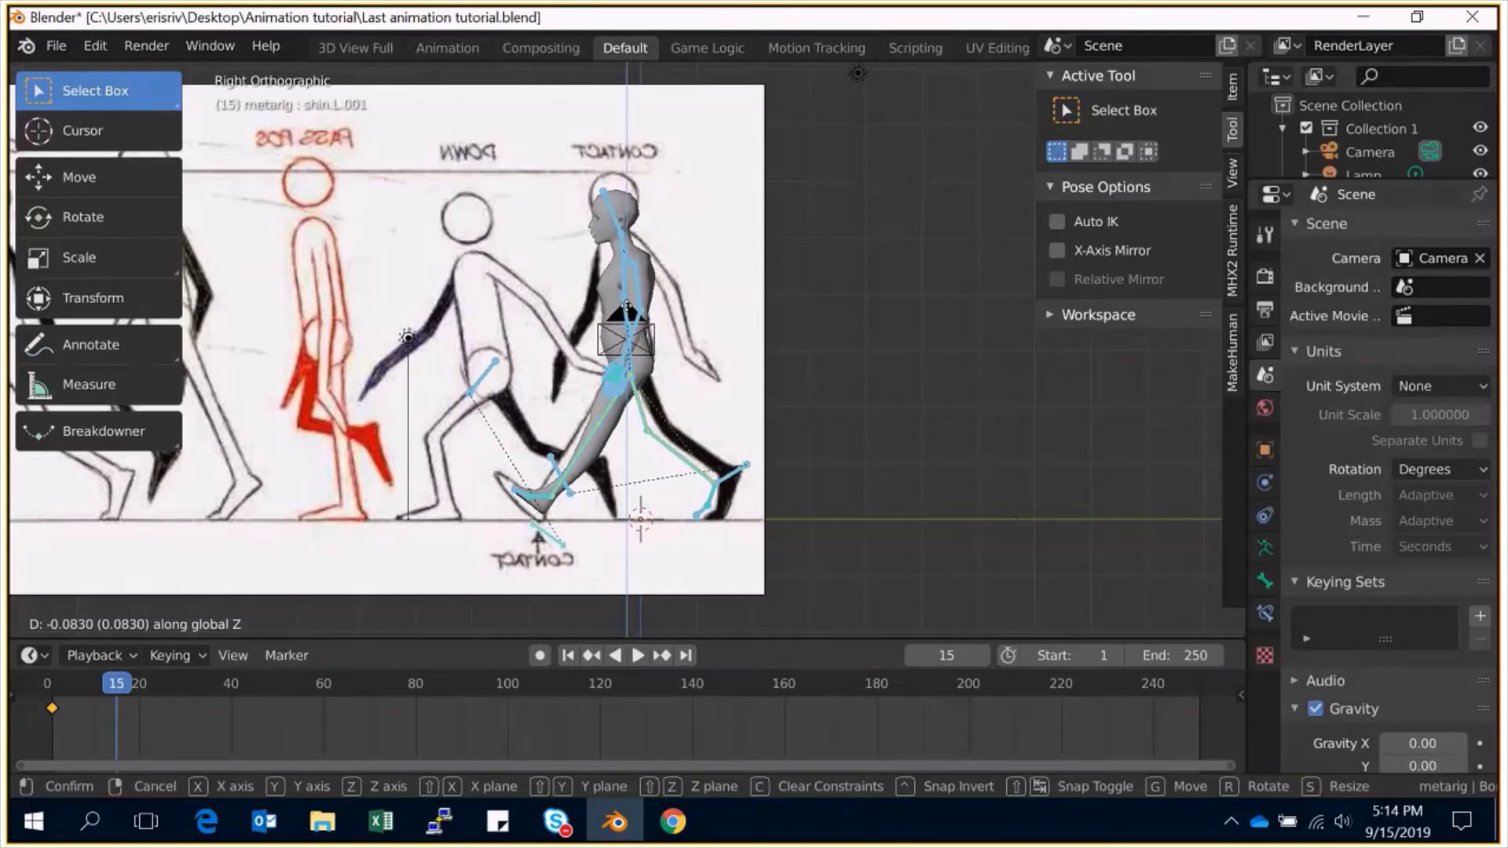
{"action": "left_click", "coordinate": [640, 182]}
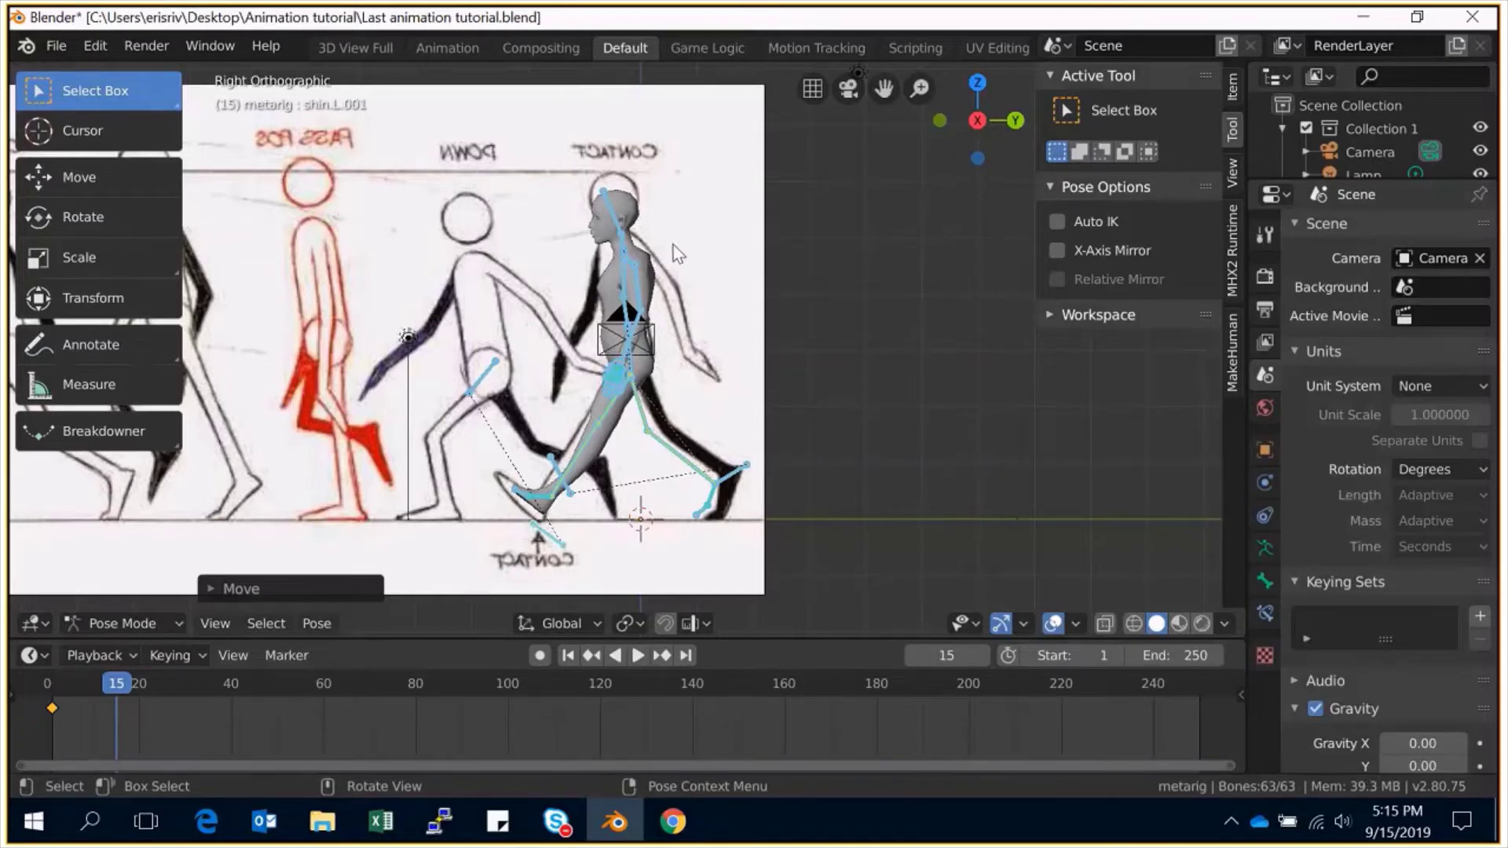
{"action": "key", "text": "ctrl+z"}
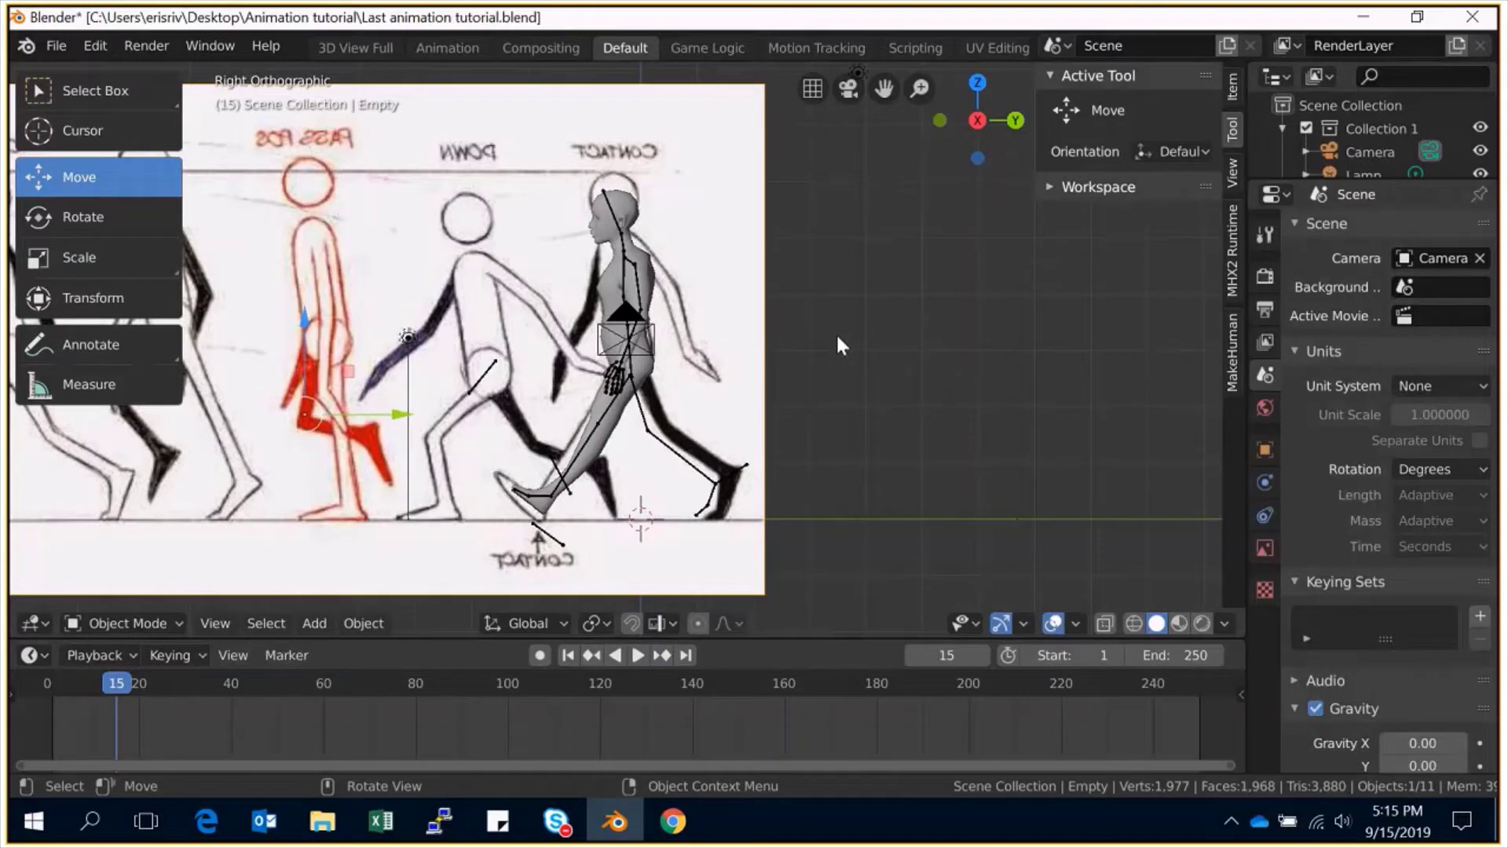
Scale the reference Empty uniformly down to about 0.943.
{"action": "key", "text": "s"}
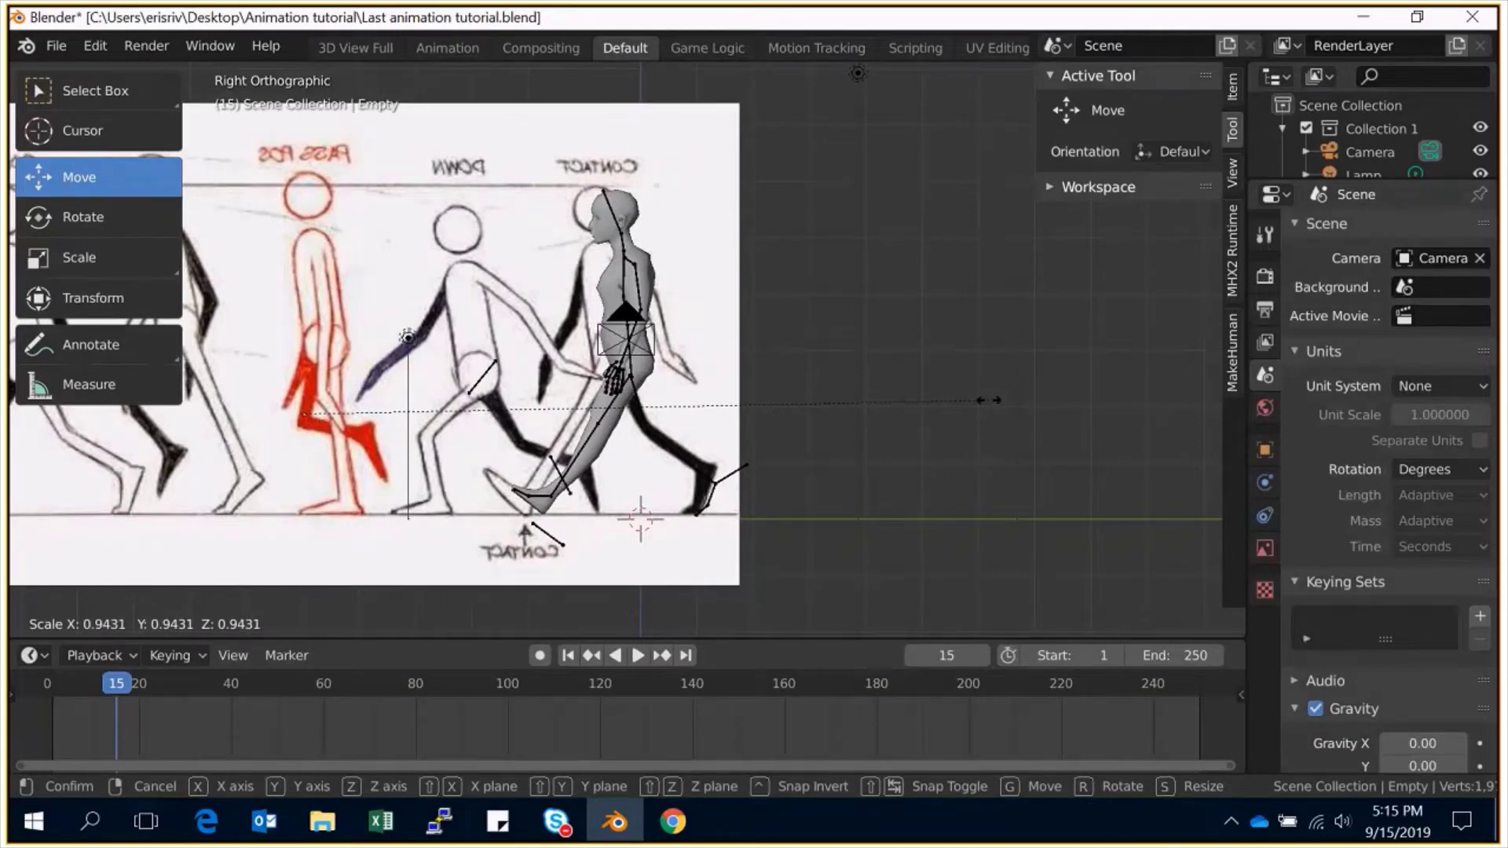
{"action": "left_click", "coordinate": [987, 401]}
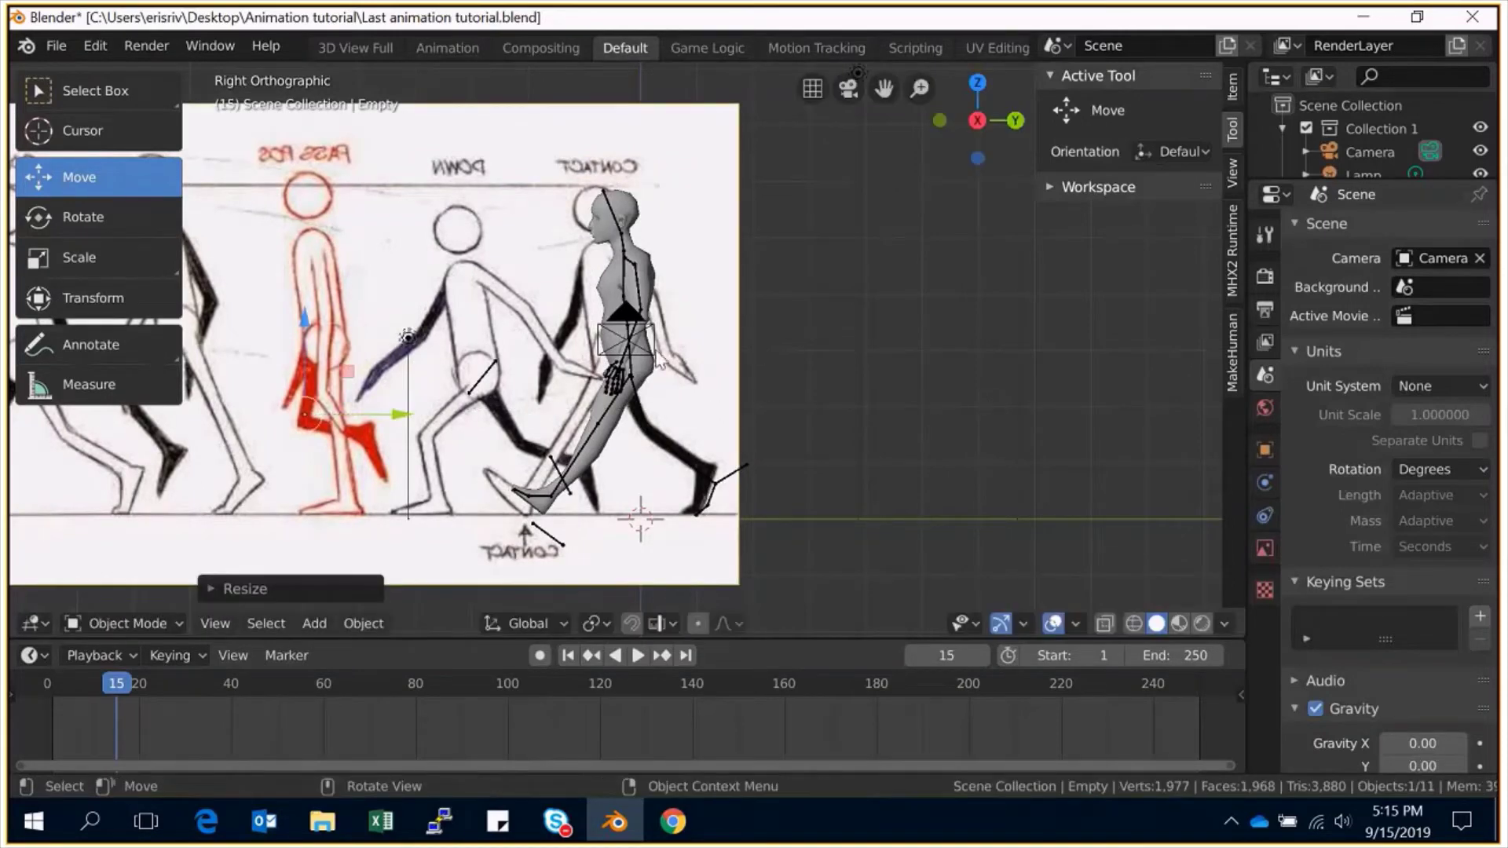
Shift the reference image 0.188 units in depth so it sits behind the rig.
{"action": "left_click_drag", "start_coordinate": [398, 413], "coordinate": [414, 413]}
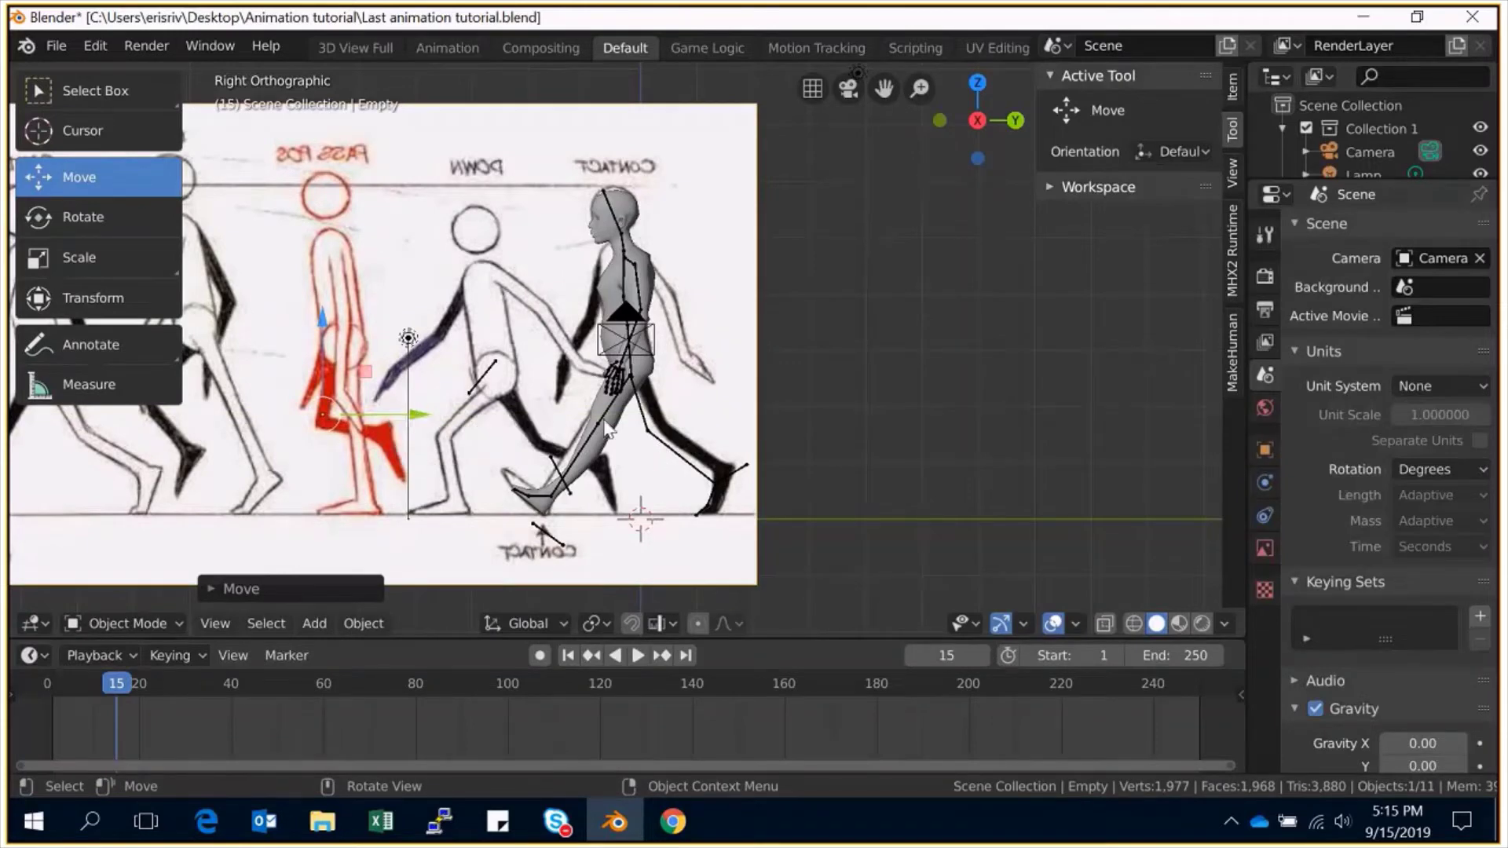
{"action": "mouse_move", "coordinate": [987, 126]}
{"action": "left_mouse_down"}
{"action": "mouse_move", "coordinate": [930, 130]}
{"action": "mouse_move", "coordinate": [982, 122]}
{"action": "mouse_move", "coordinate": [950, 122]}
{"action": "mouse_move", "coordinate": [903, 226]}
{"action": "left_mouse_up"}
{"action": "left_click_drag", "start_coordinate": [977, 122], "coordinate": [940, 120]}
{"action": "left_click_drag", "start_coordinate": [532, 296], "coordinate": [795, 233]}
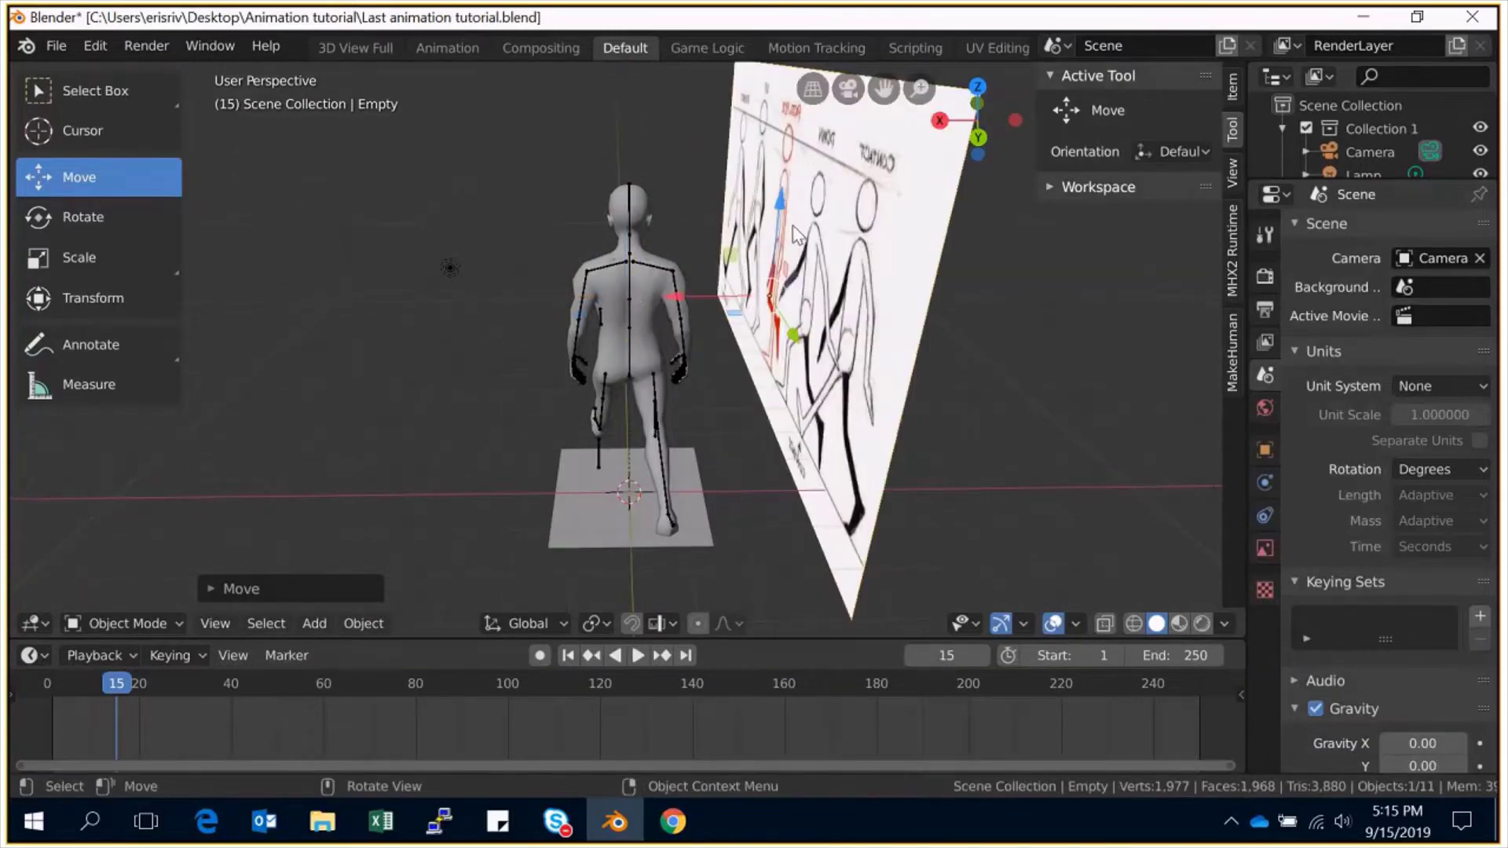
{"action": "key", "text": "KP_3"}
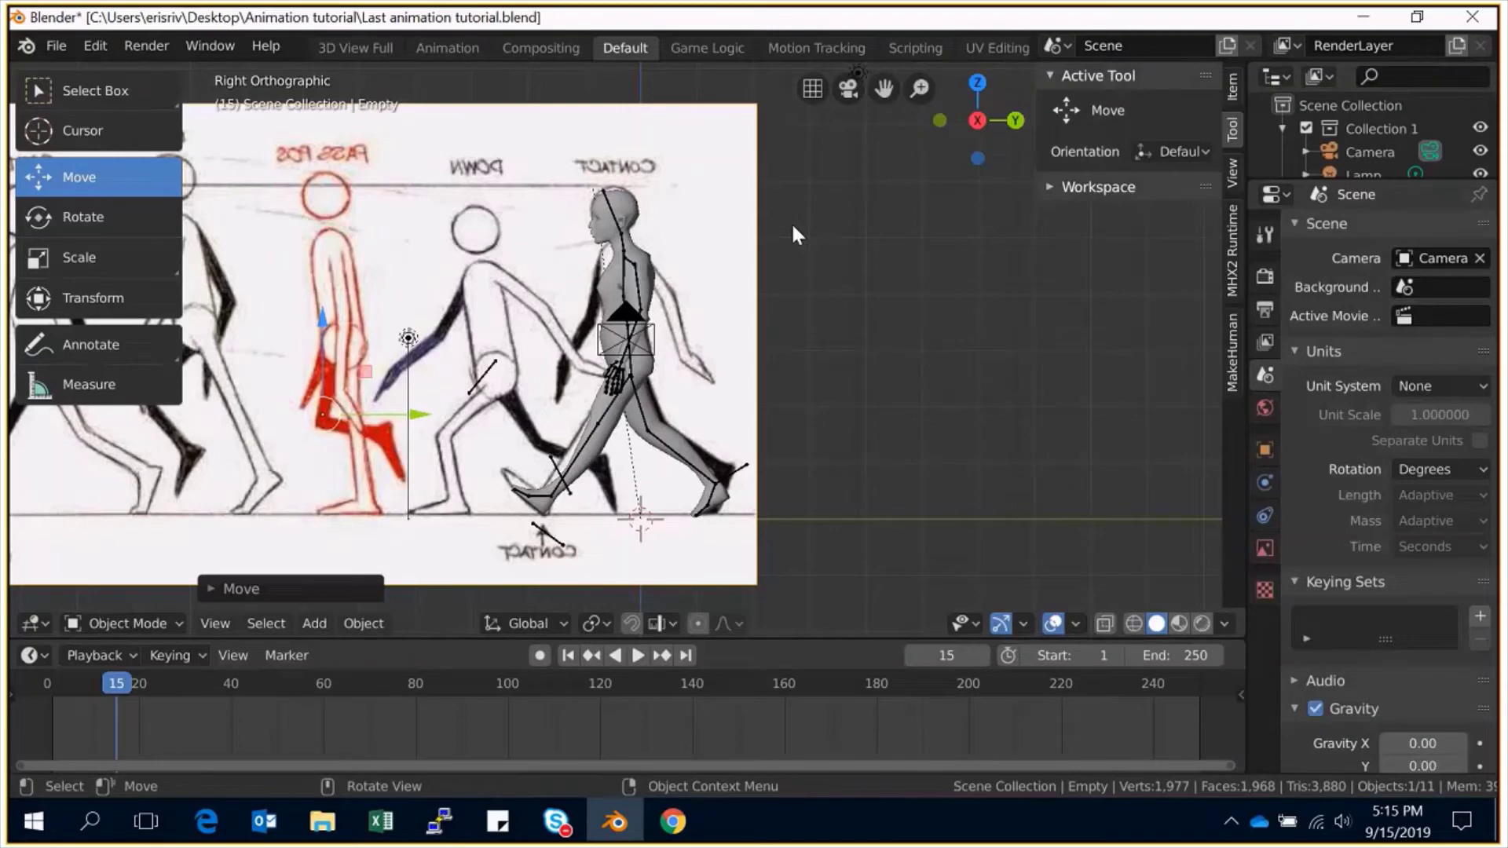
{"action": "key", "text": "ctrl+z"}
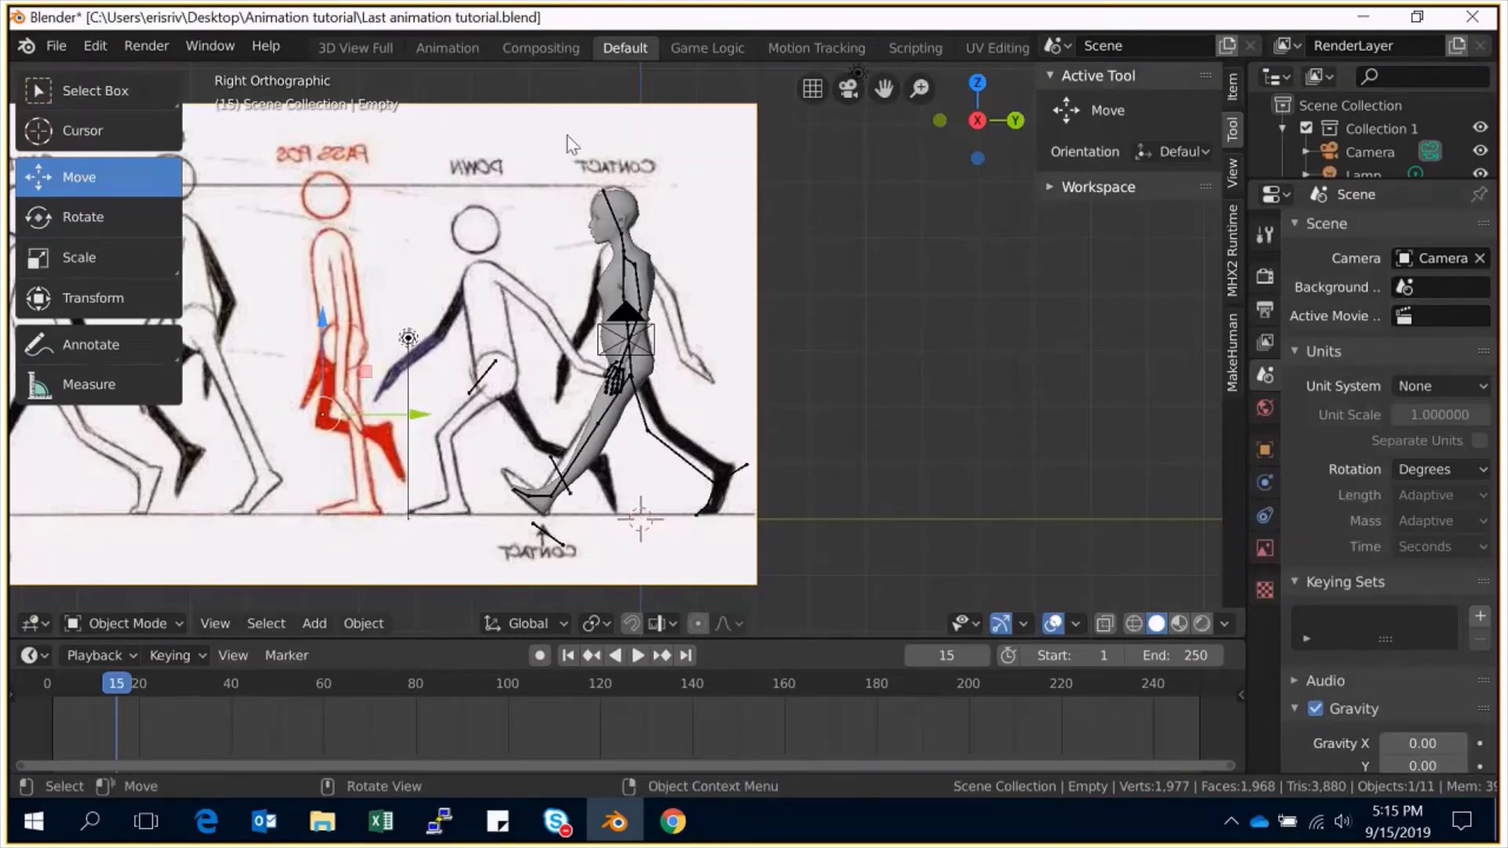
{"action": "left_click_drag", "start_coordinate": [973, 78], "coordinate": [508, 327]}
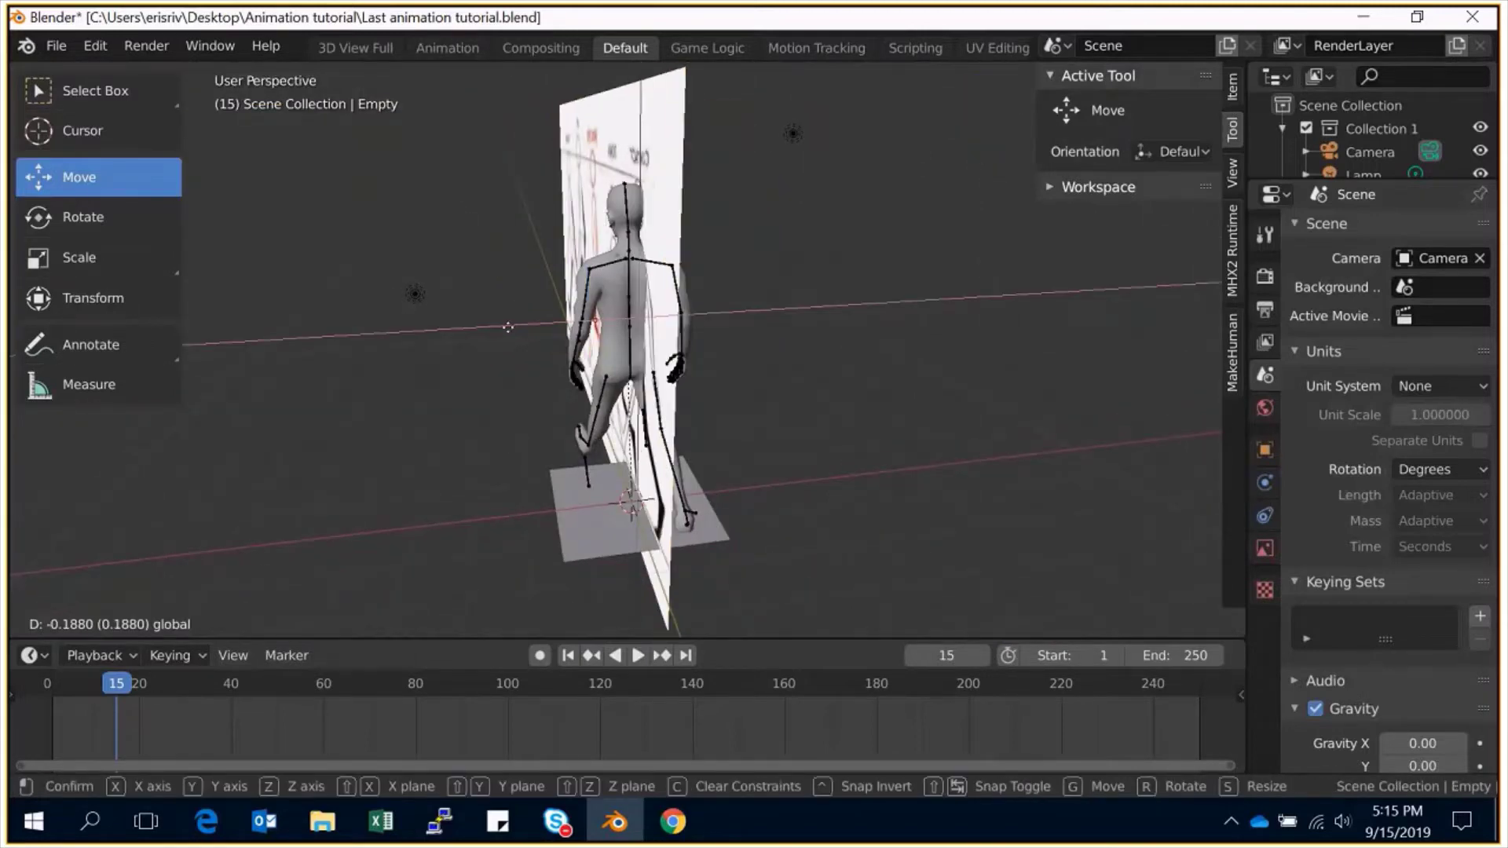
{"action": "key", "text": "KP_3"}
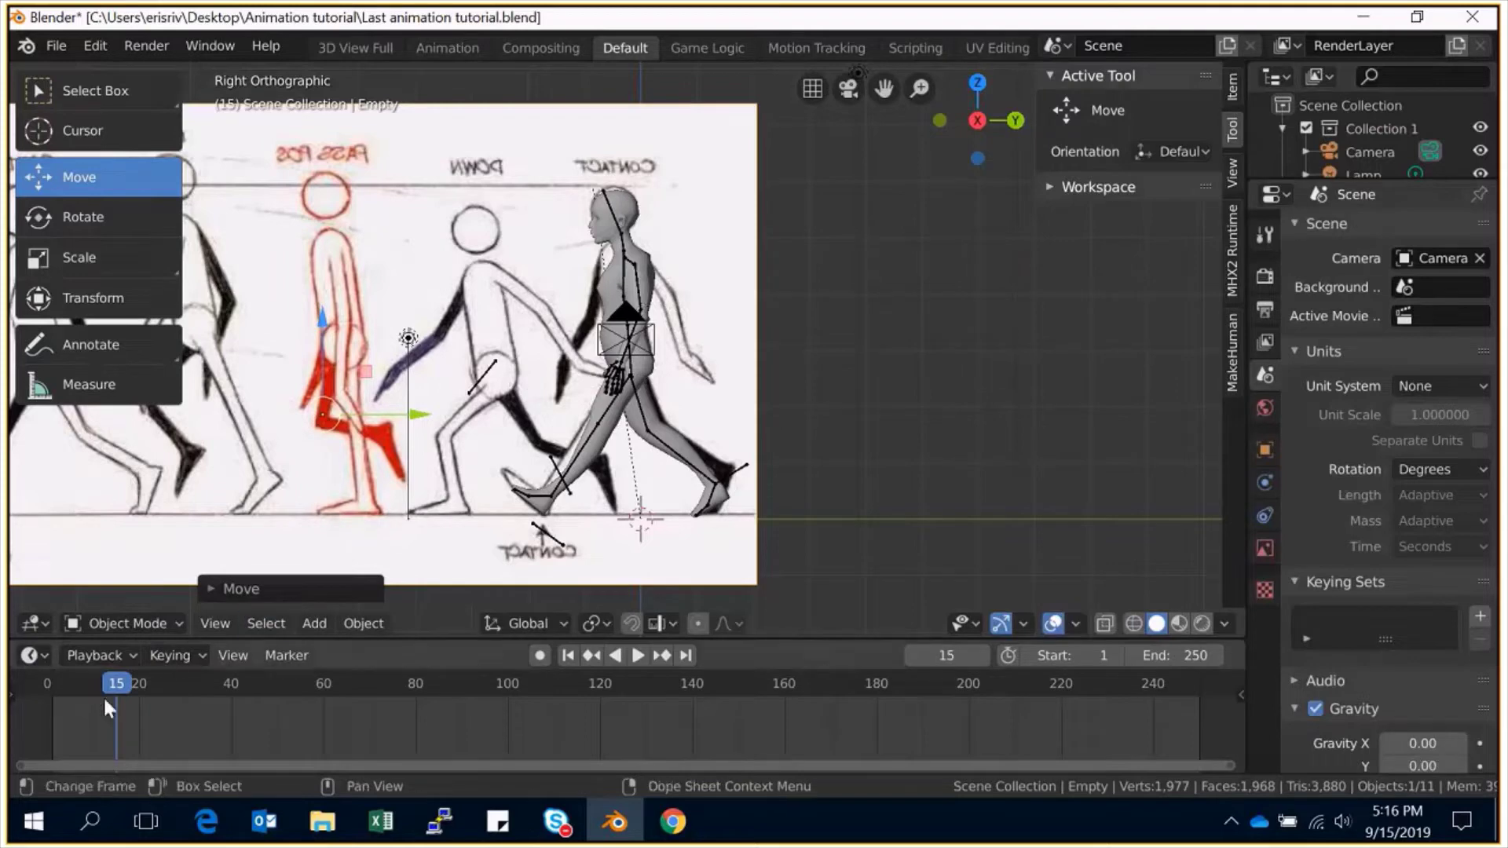
Key LocRotScale on all metarig bones in Pose Mode at frame 15.
{"action": "left_click", "coordinate": [628, 274]}
{"action": "key", "text": "ctrl+Tab"}
{"action": "key", "text": "a"}
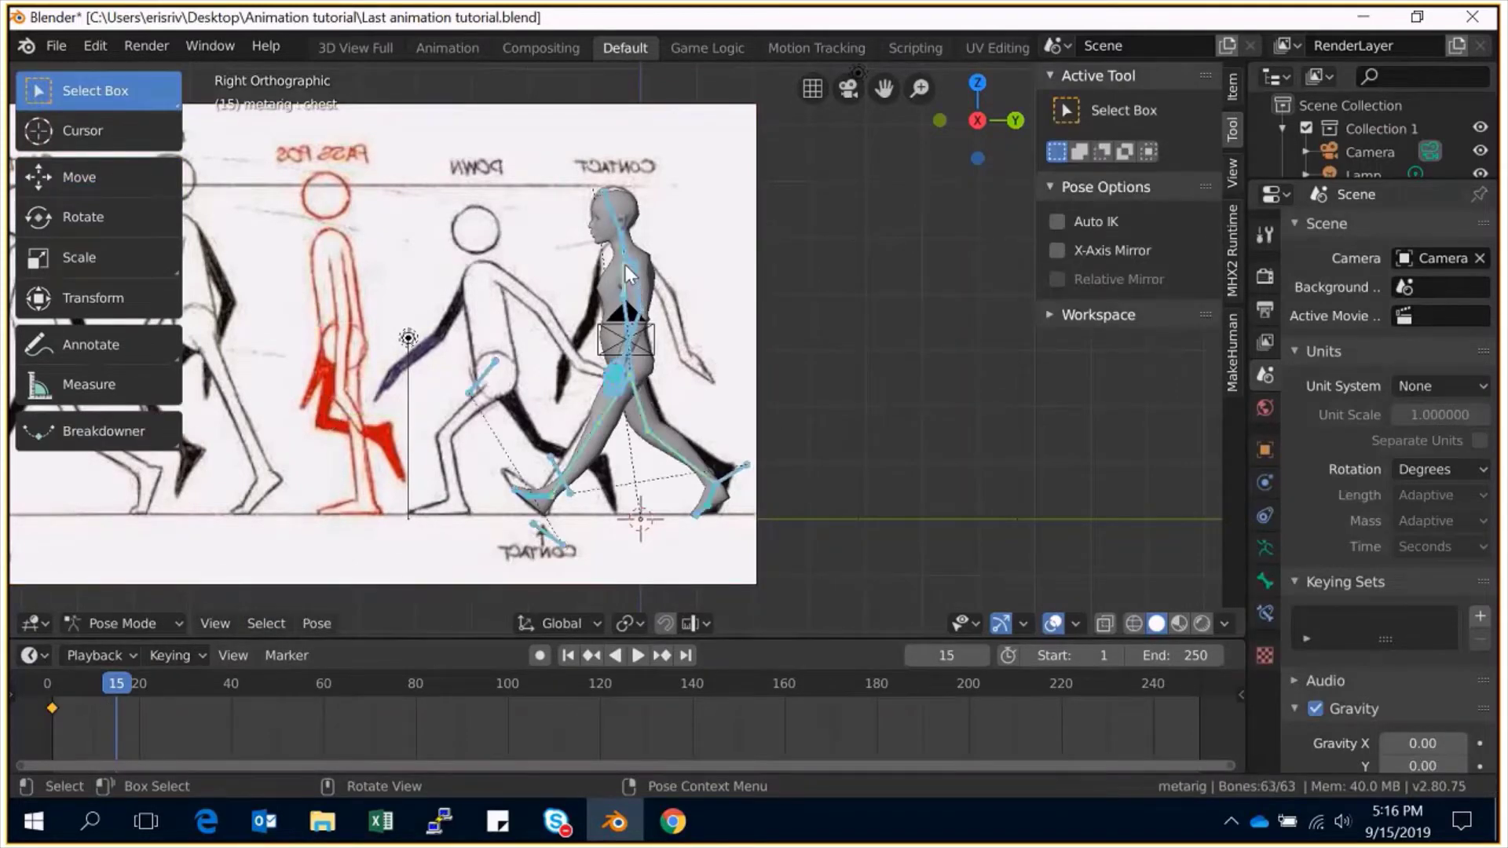
{"action": "key", "text": "i"}
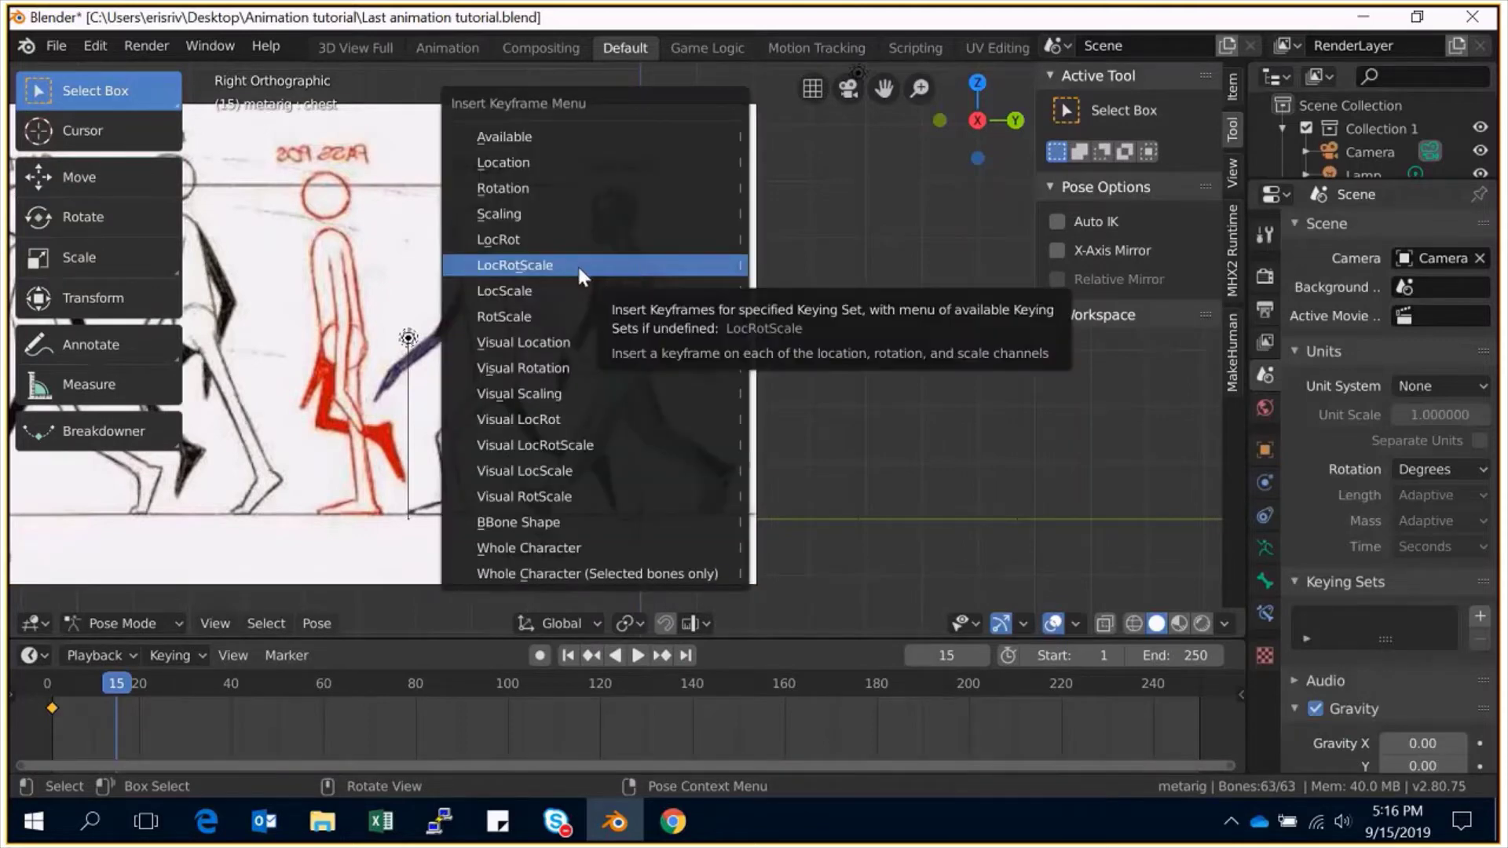
{"action": "left_click", "coordinate": [578, 267]}
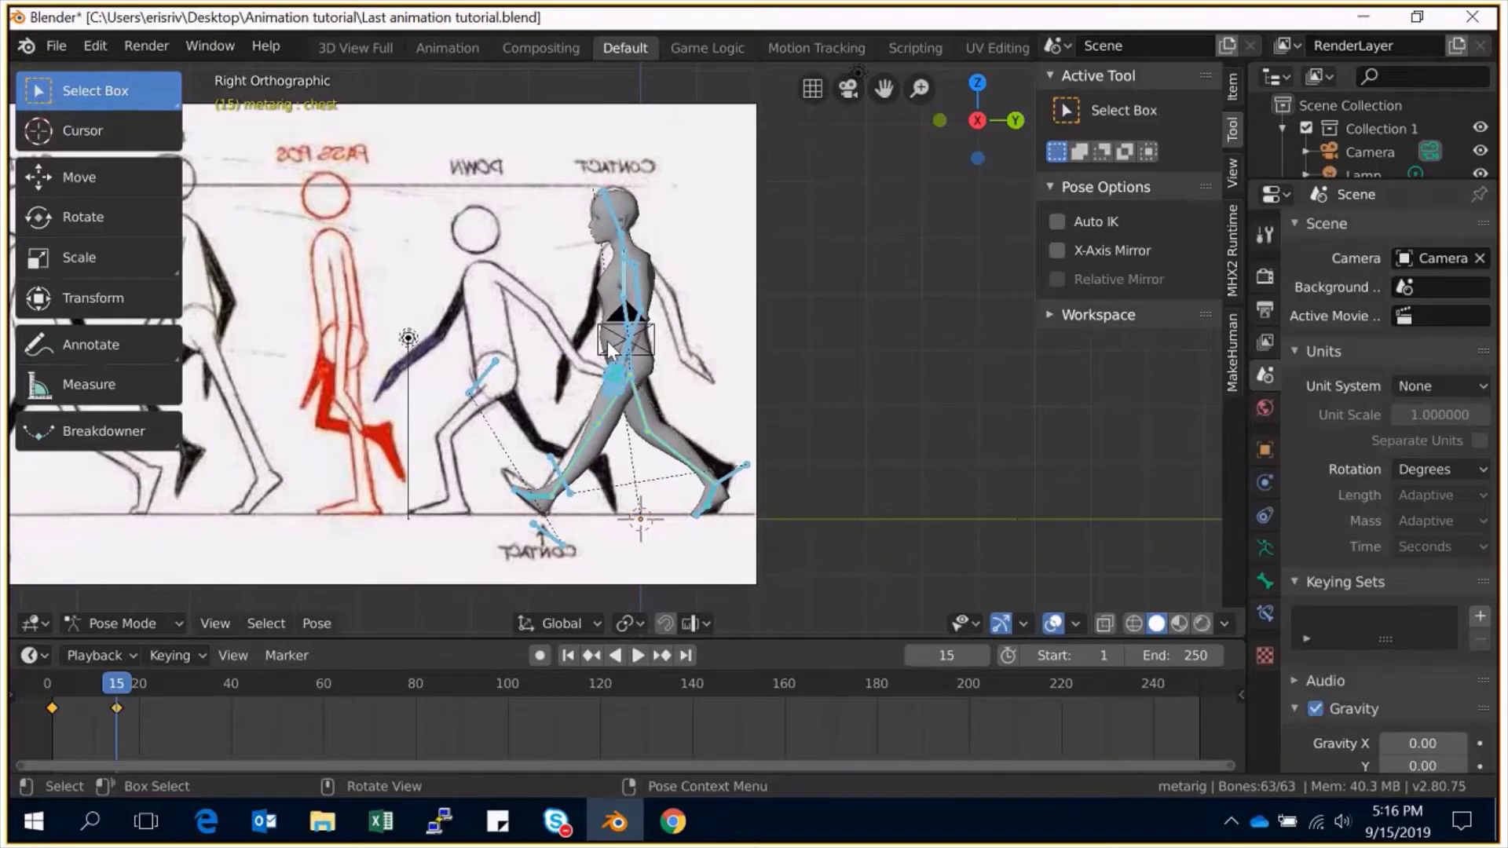
{"action": "left_click", "coordinate": [957, 658]}
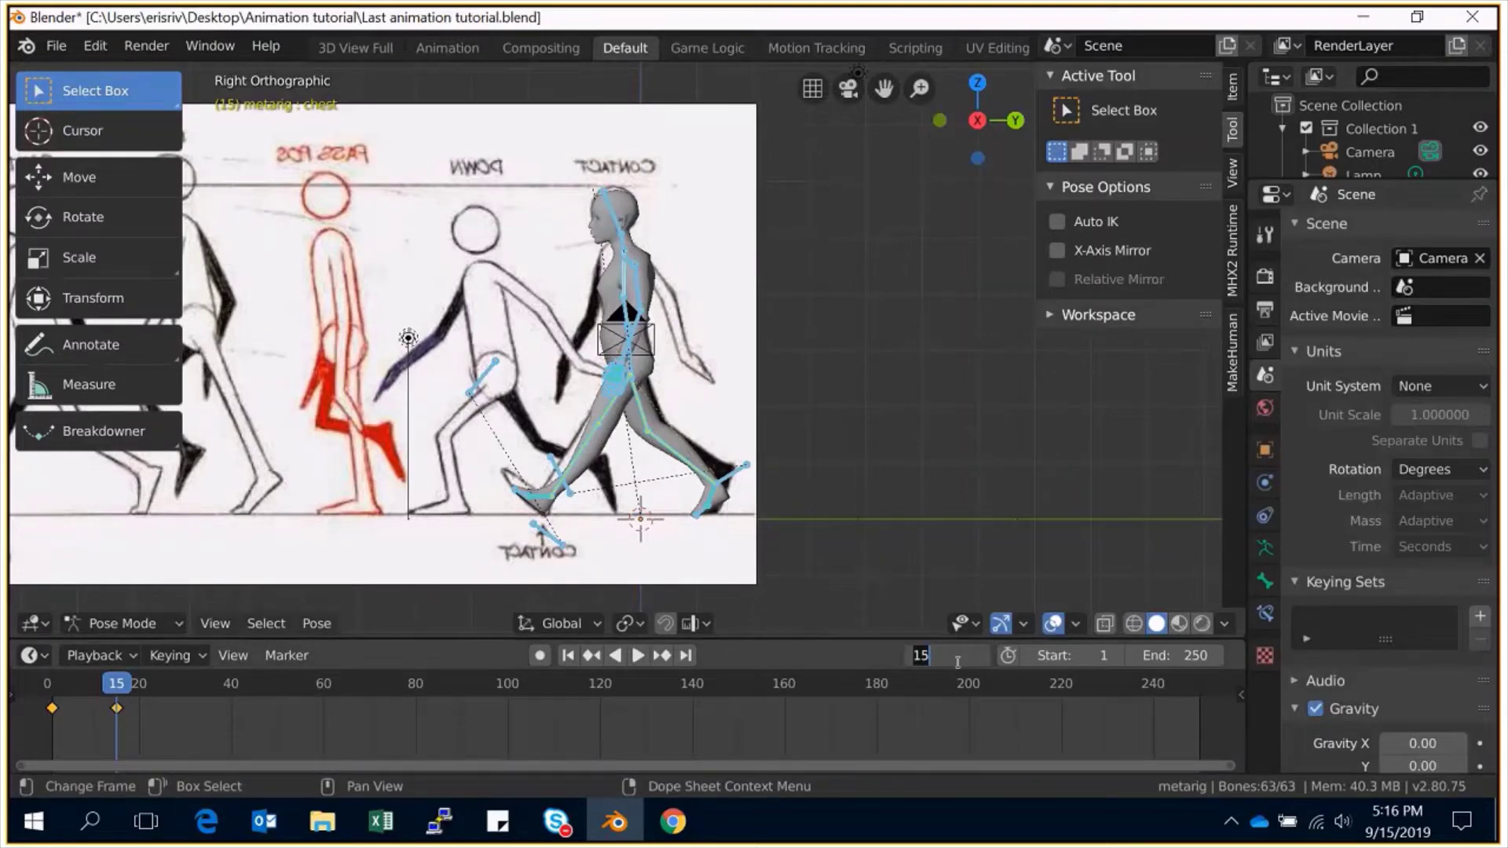
At frame 30, slide the reference Empty so its DOWN drawing sits behind the character, back in Pose Mode.
{"action": "type", "text": "30"}
{"action": "key", "text": "Return"}
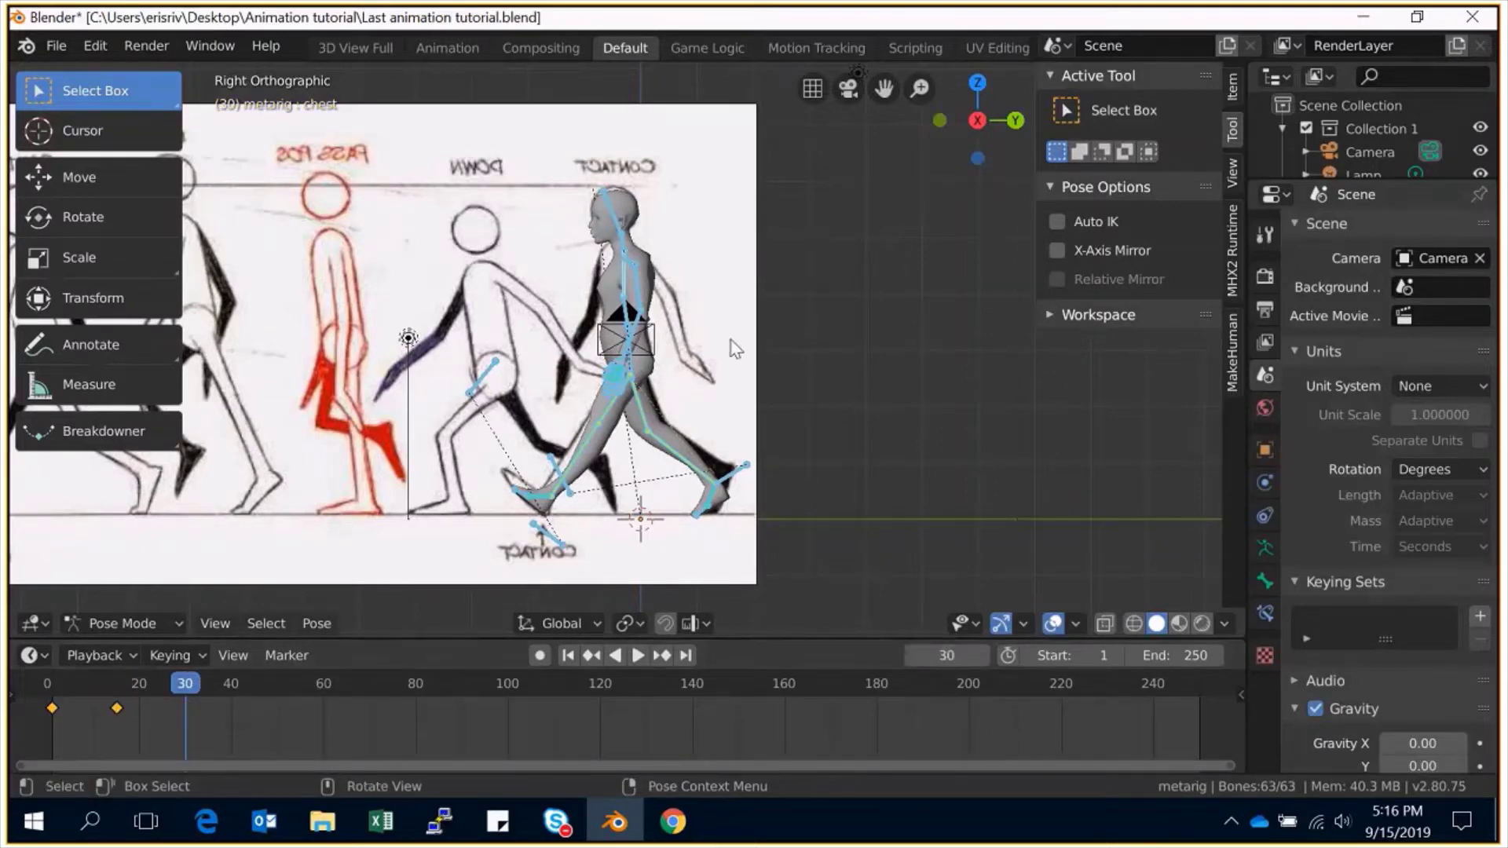
{"action": "key", "text": "ctrl+Tab"}
{"action": "left_click", "coordinate": [326, 417]}
{"action": "key", "text": "g"}
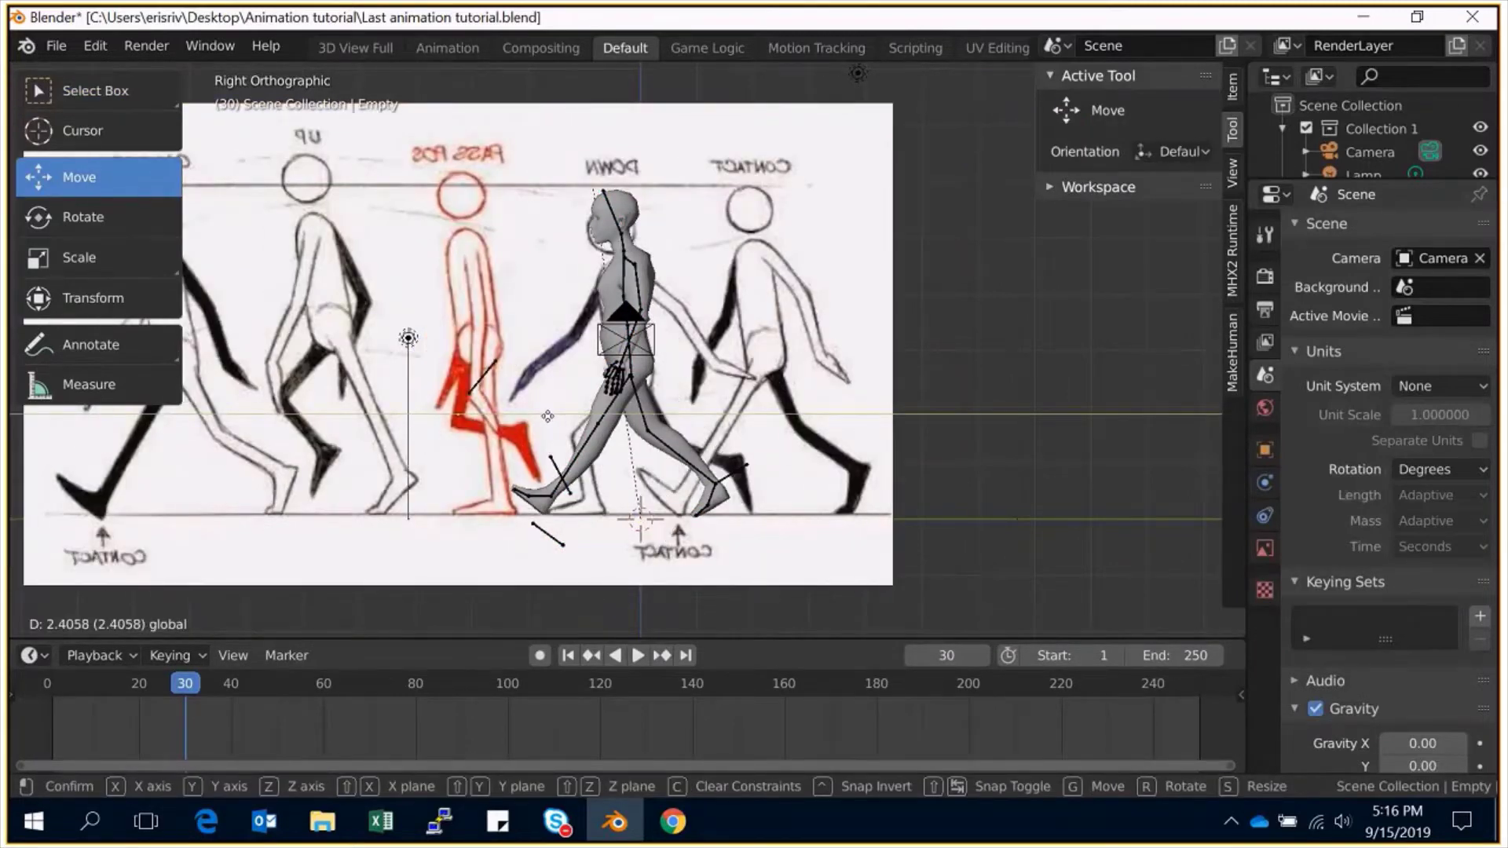
{"action": "left_click", "coordinate": [548, 416]}
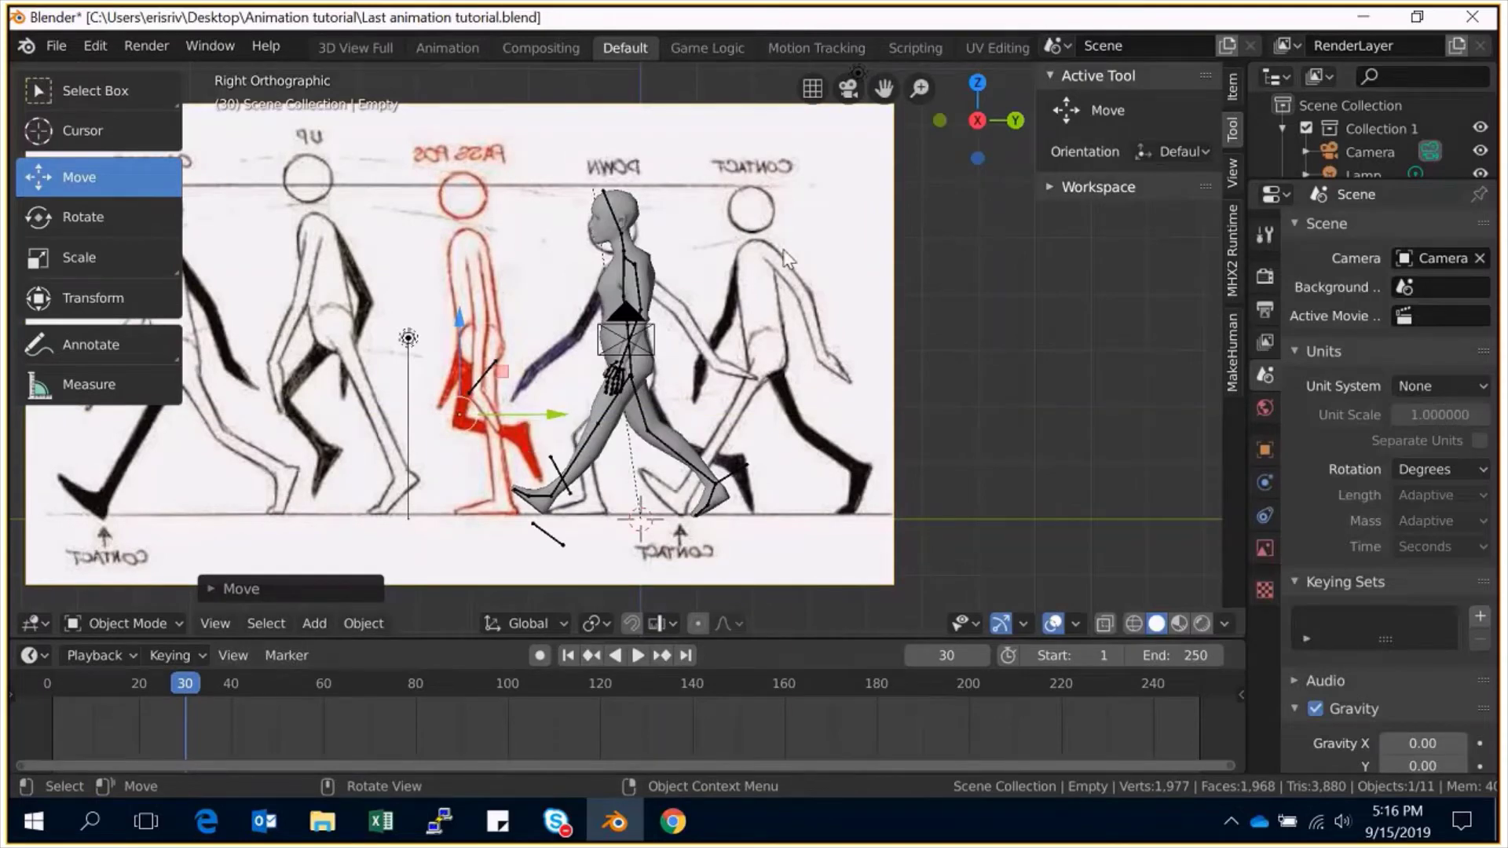
{"action": "left_click", "coordinate": [647, 421]}
{"action": "key", "text": "ctrl+Tab"}
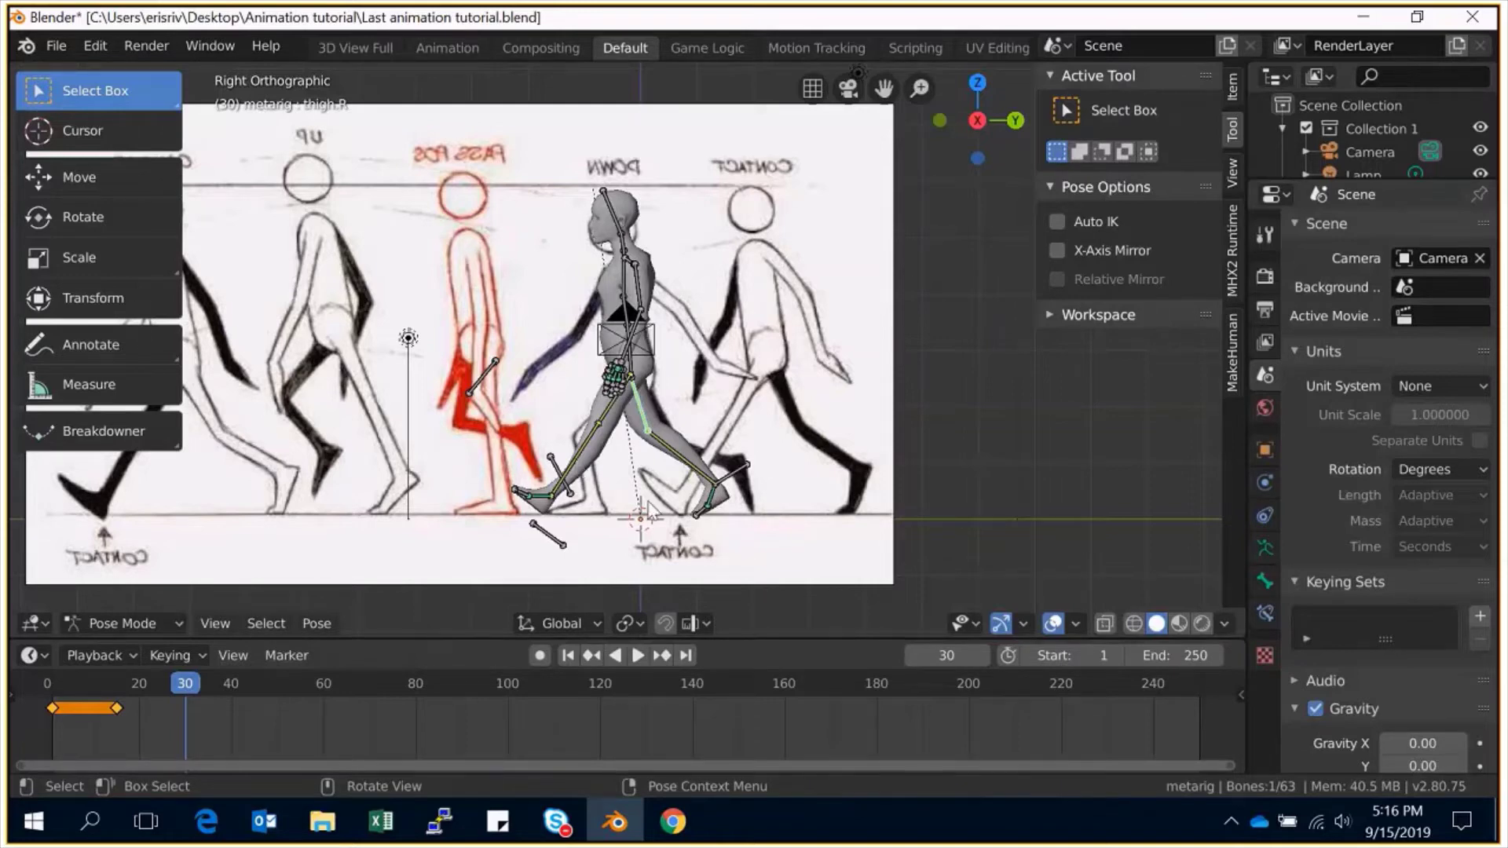
Raise and rotate the right foot bone to match the drawing.
{"action": "left_click", "coordinate": [740, 476]}
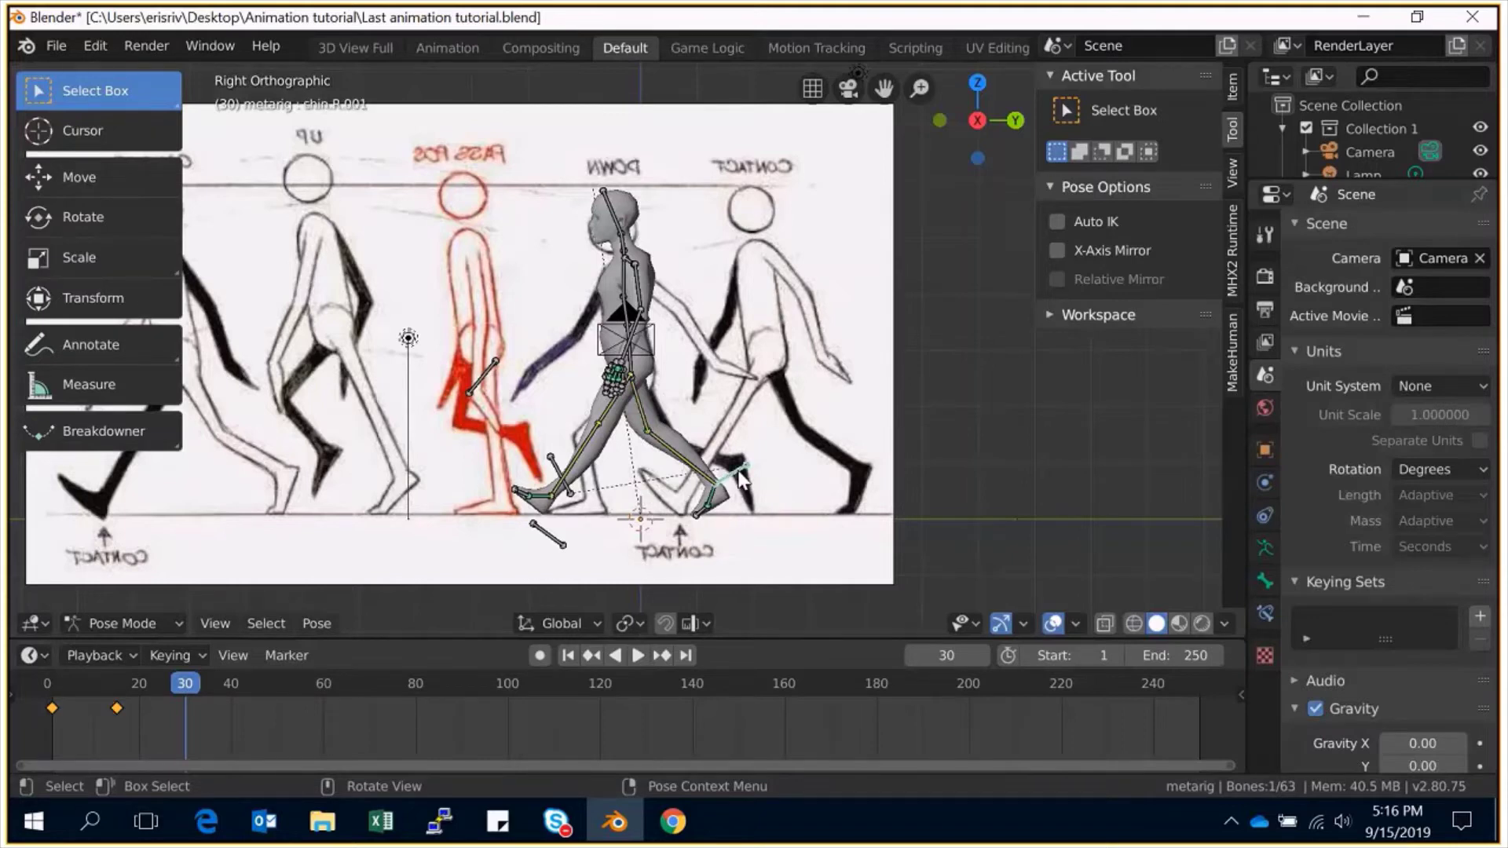
{"action": "key", "text": "g"}
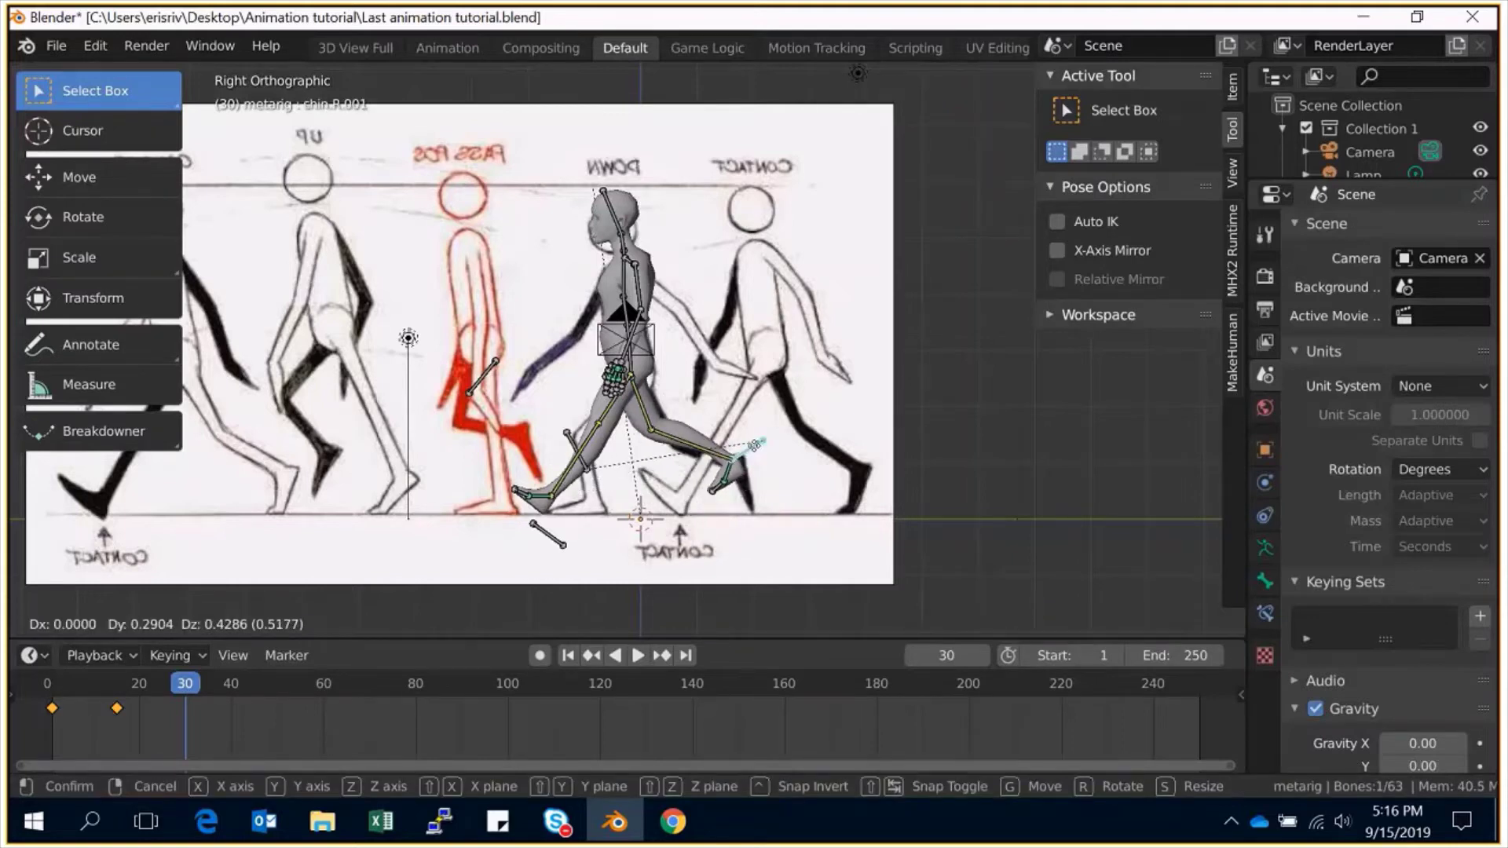
{"action": "left_click", "coordinate": [757, 455]}
{"action": "key", "text": "r"}
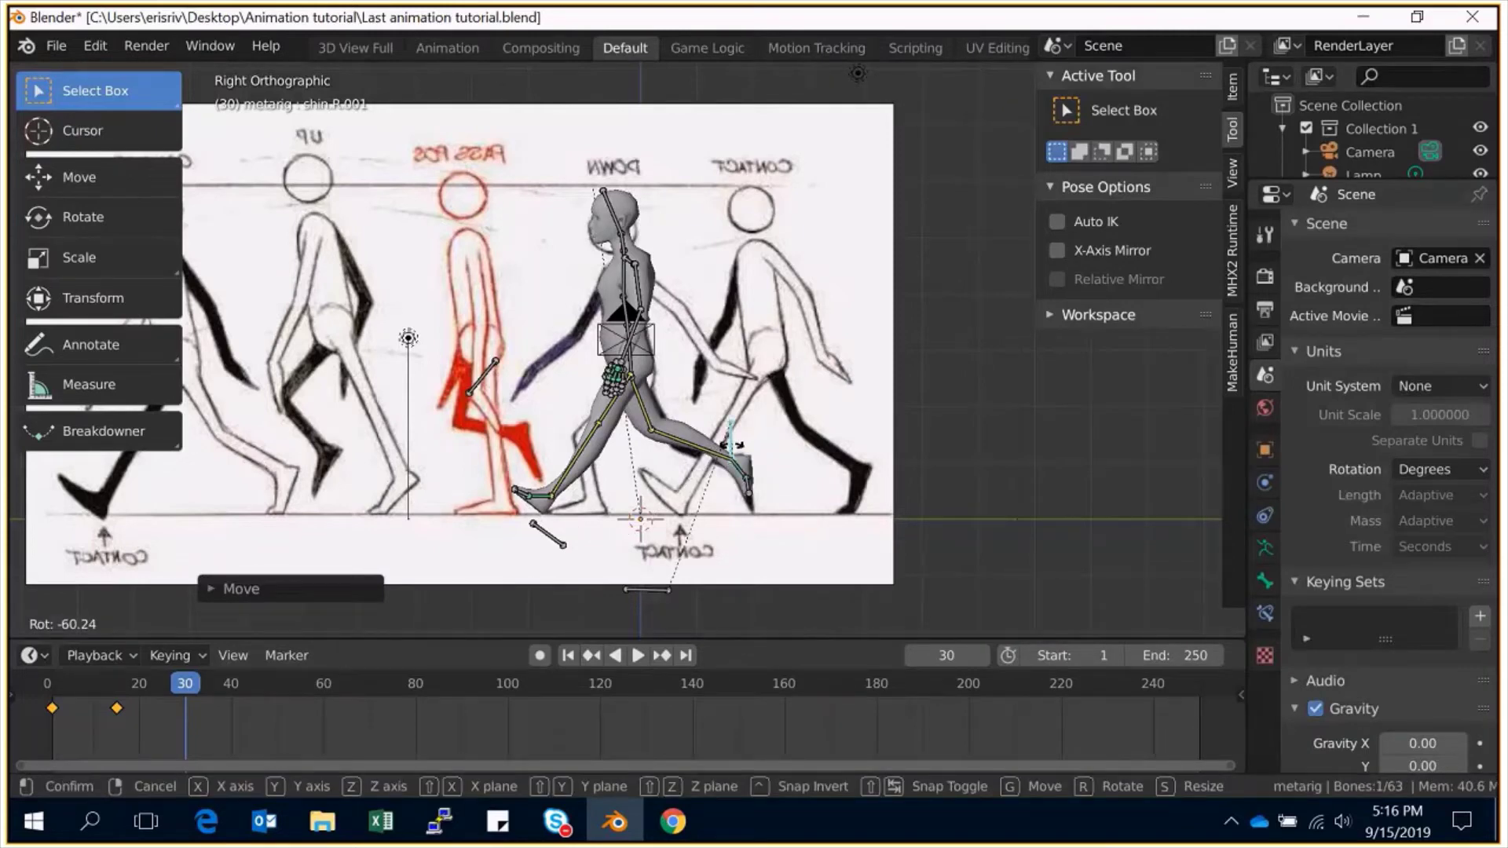
{"action": "left_click", "coordinate": [732, 445]}
Move the left leg, tilt the left foot to the drawing's angle, and lift it into place.
{"action": "left_click", "coordinate": [552, 536]}
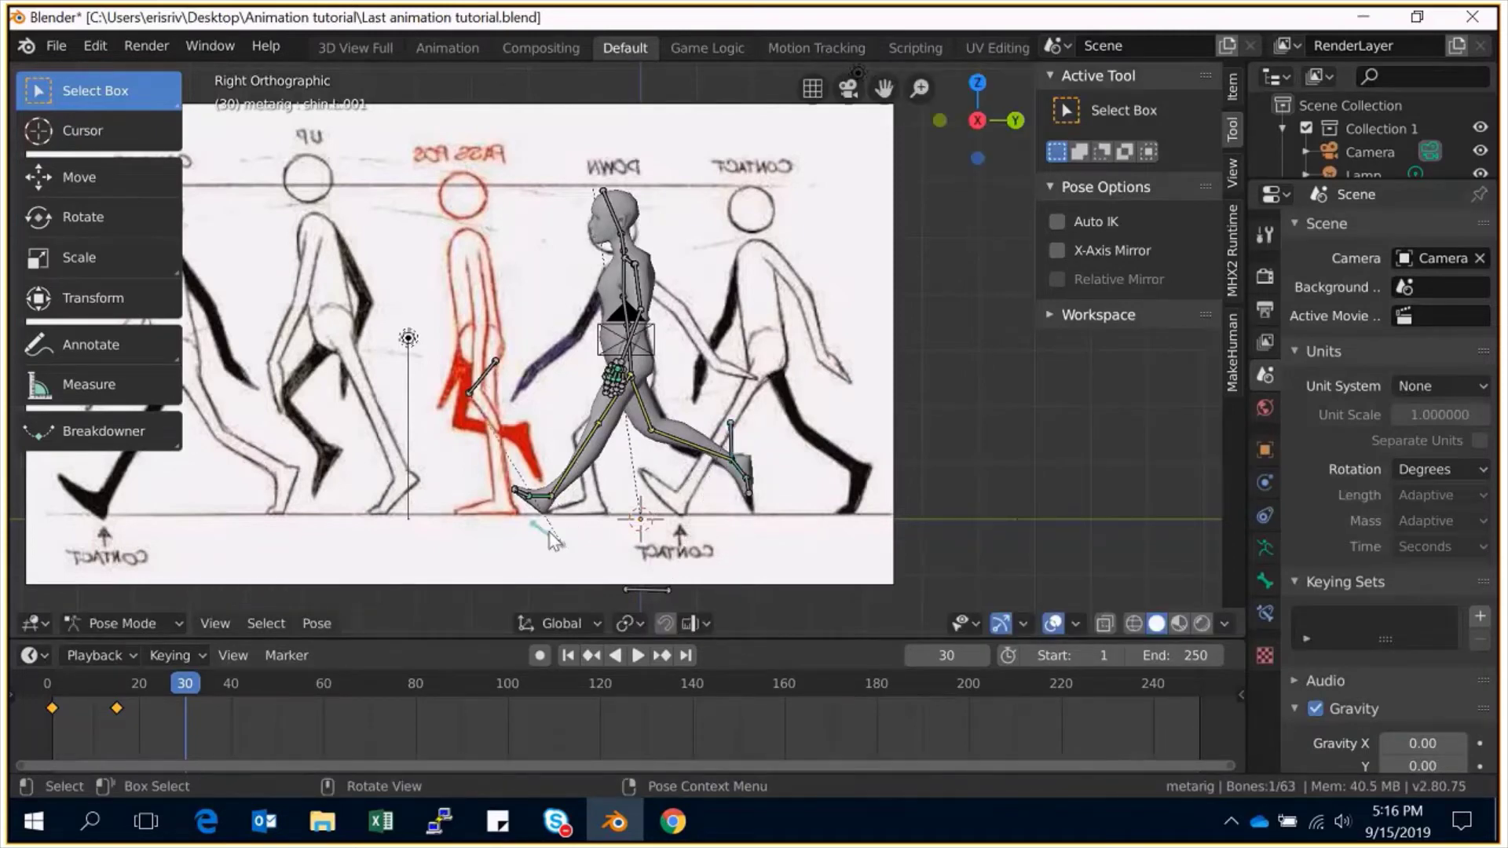
{"action": "key", "text": "g"}
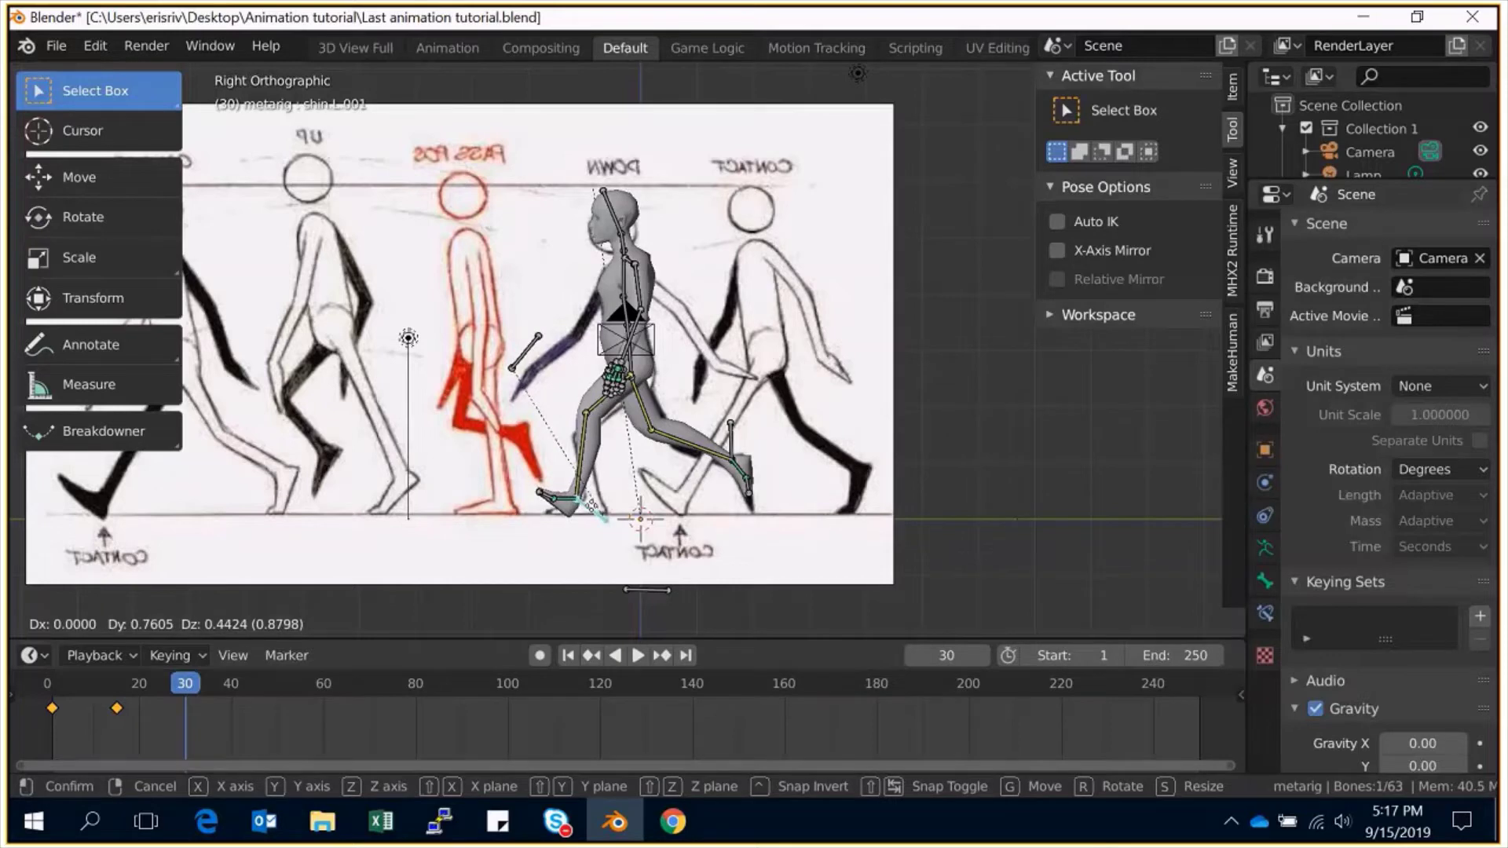
{"action": "left_click", "coordinate": [627, 509]}
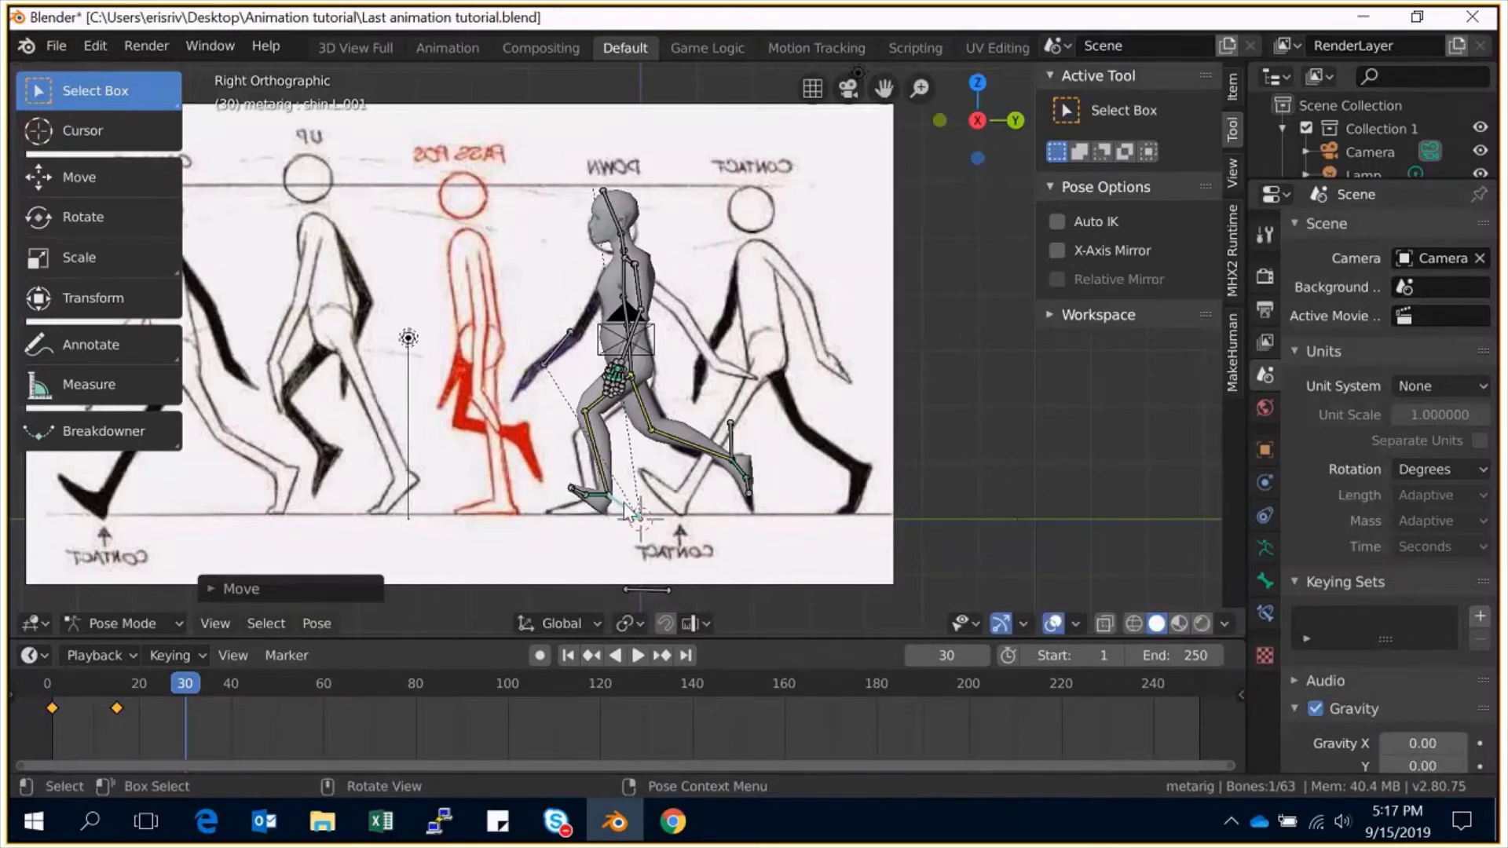
{"action": "key", "text": "r"}
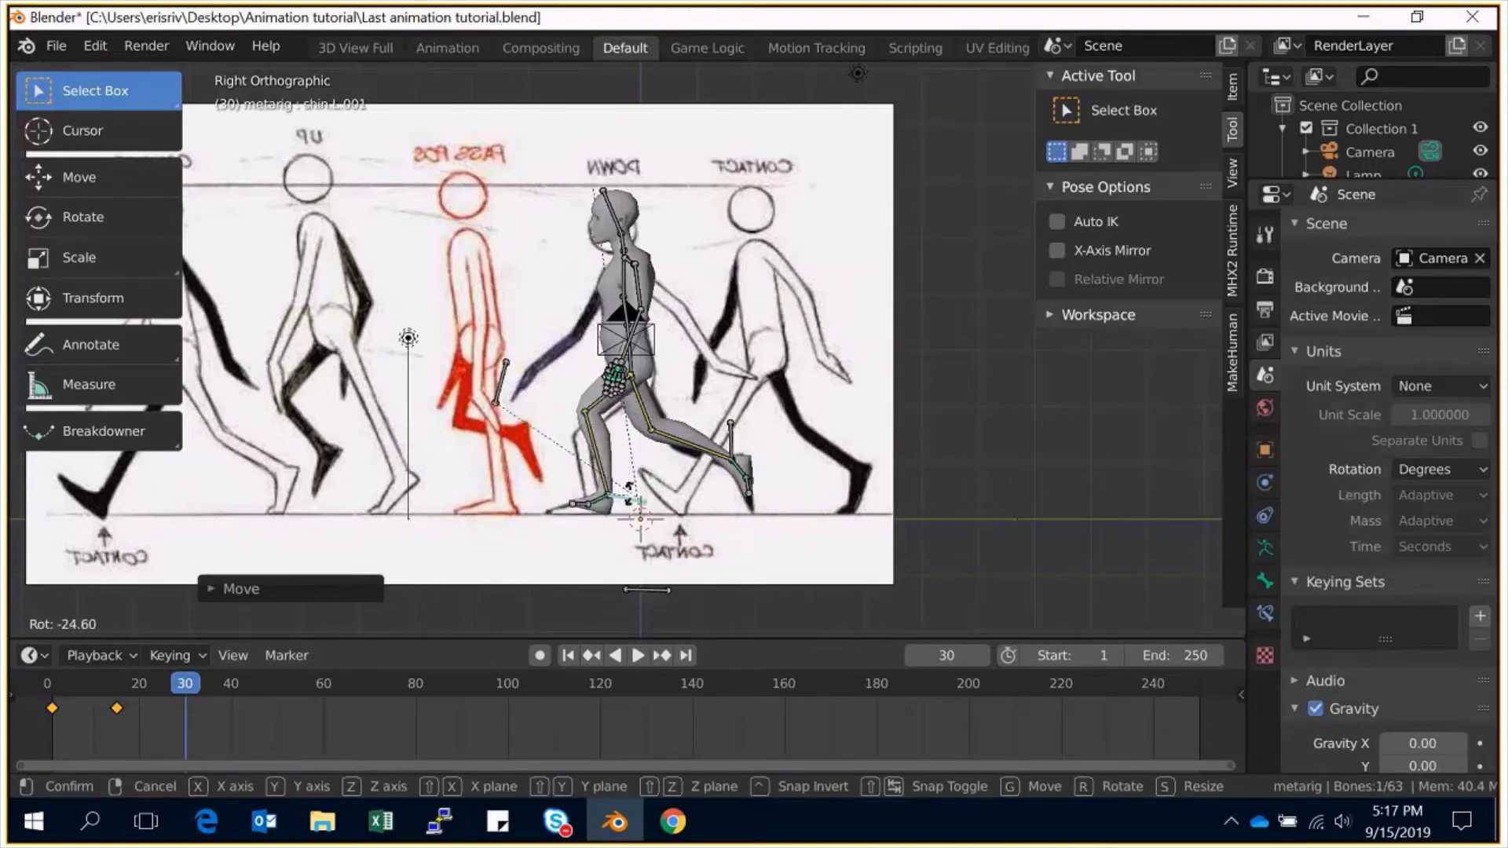
{"action": "left_click", "coordinate": [642, 496]}
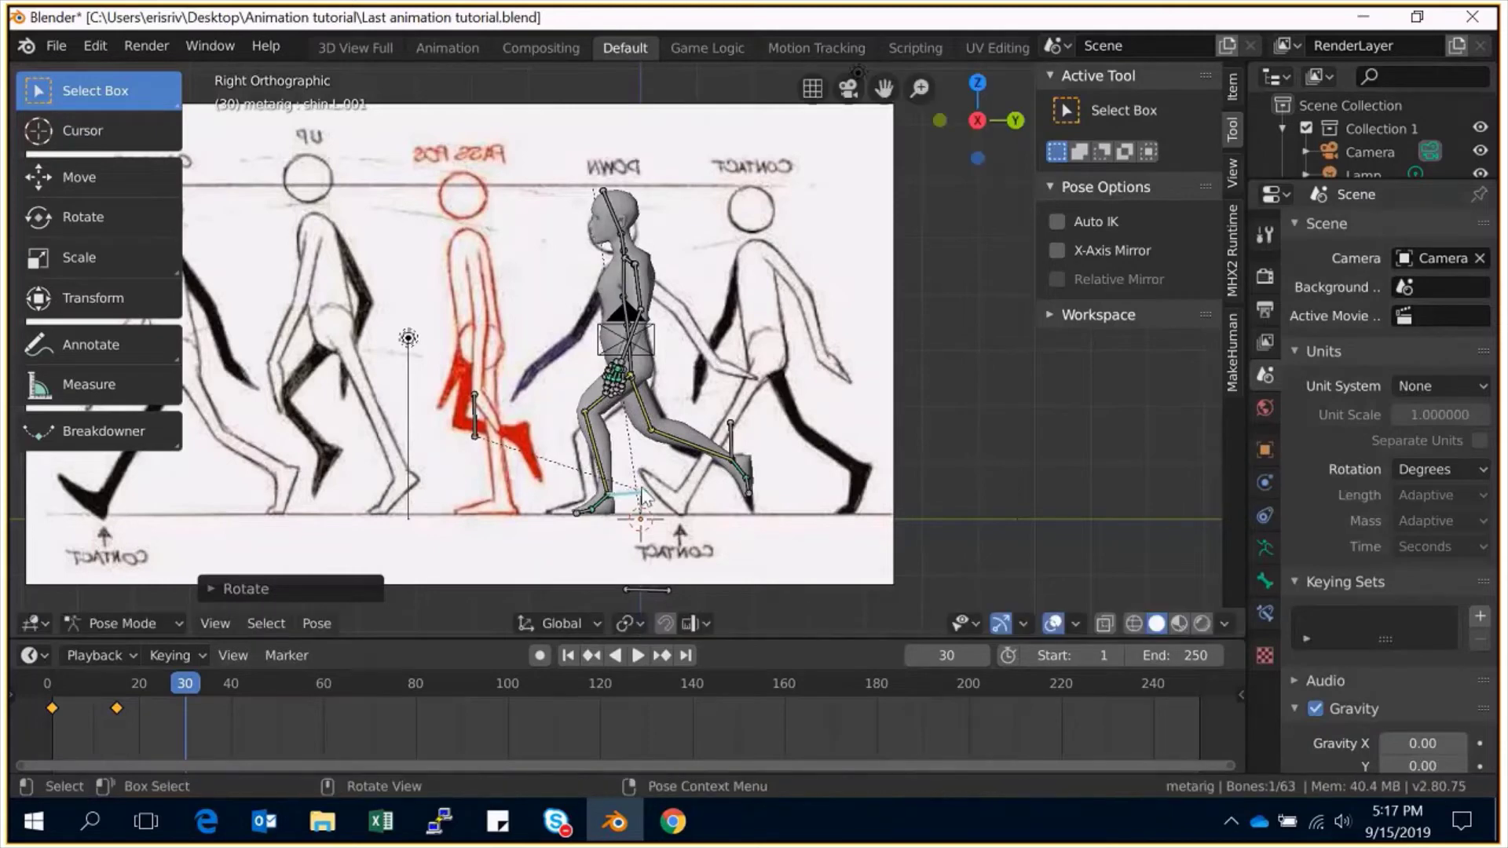
{"action": "key", "text": "g"}
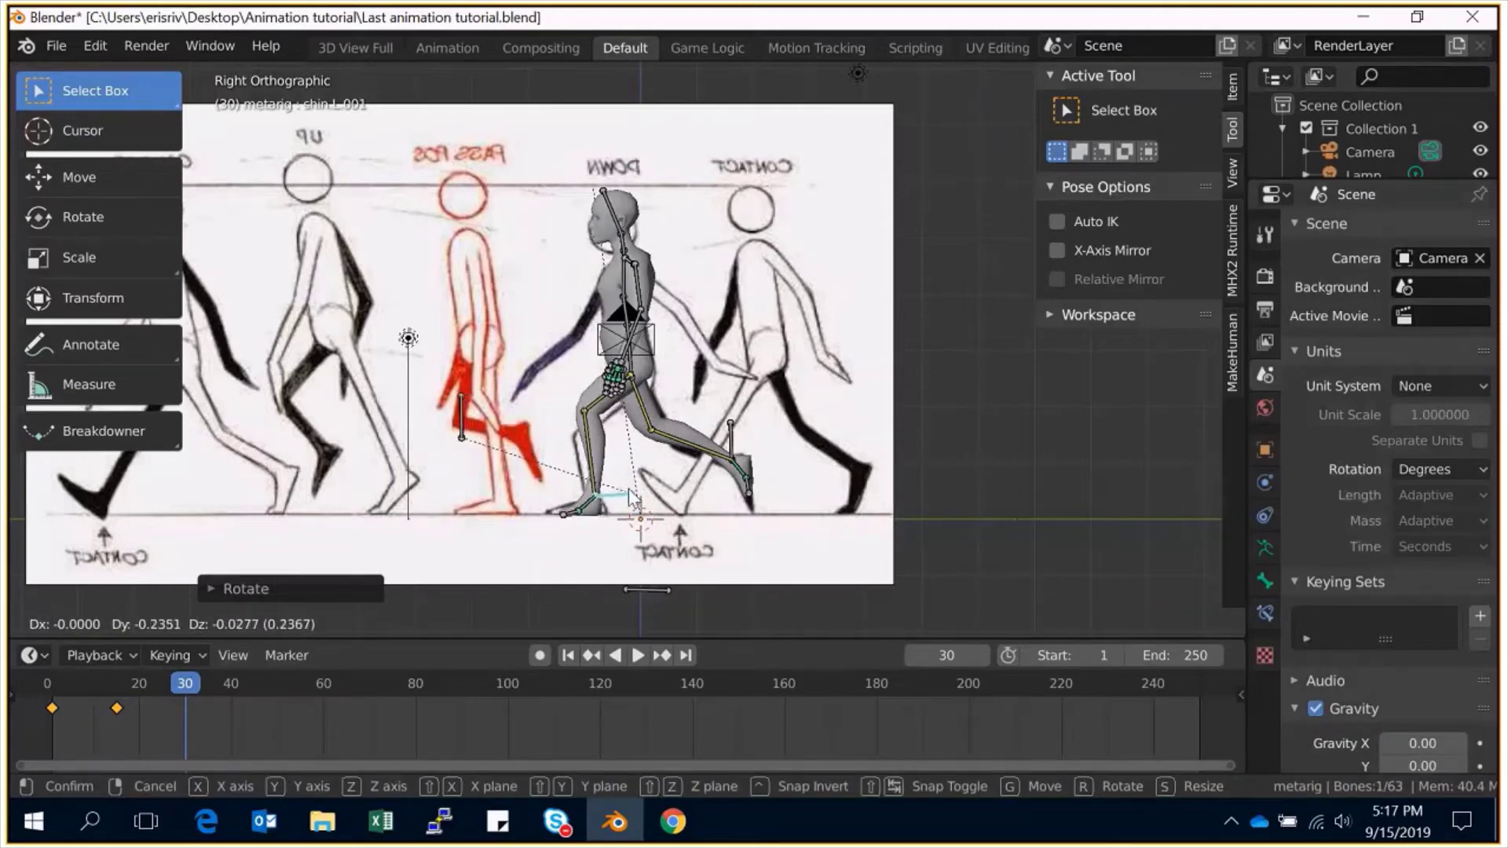
{"action": "left_click", "coordinate": [633, 495]}
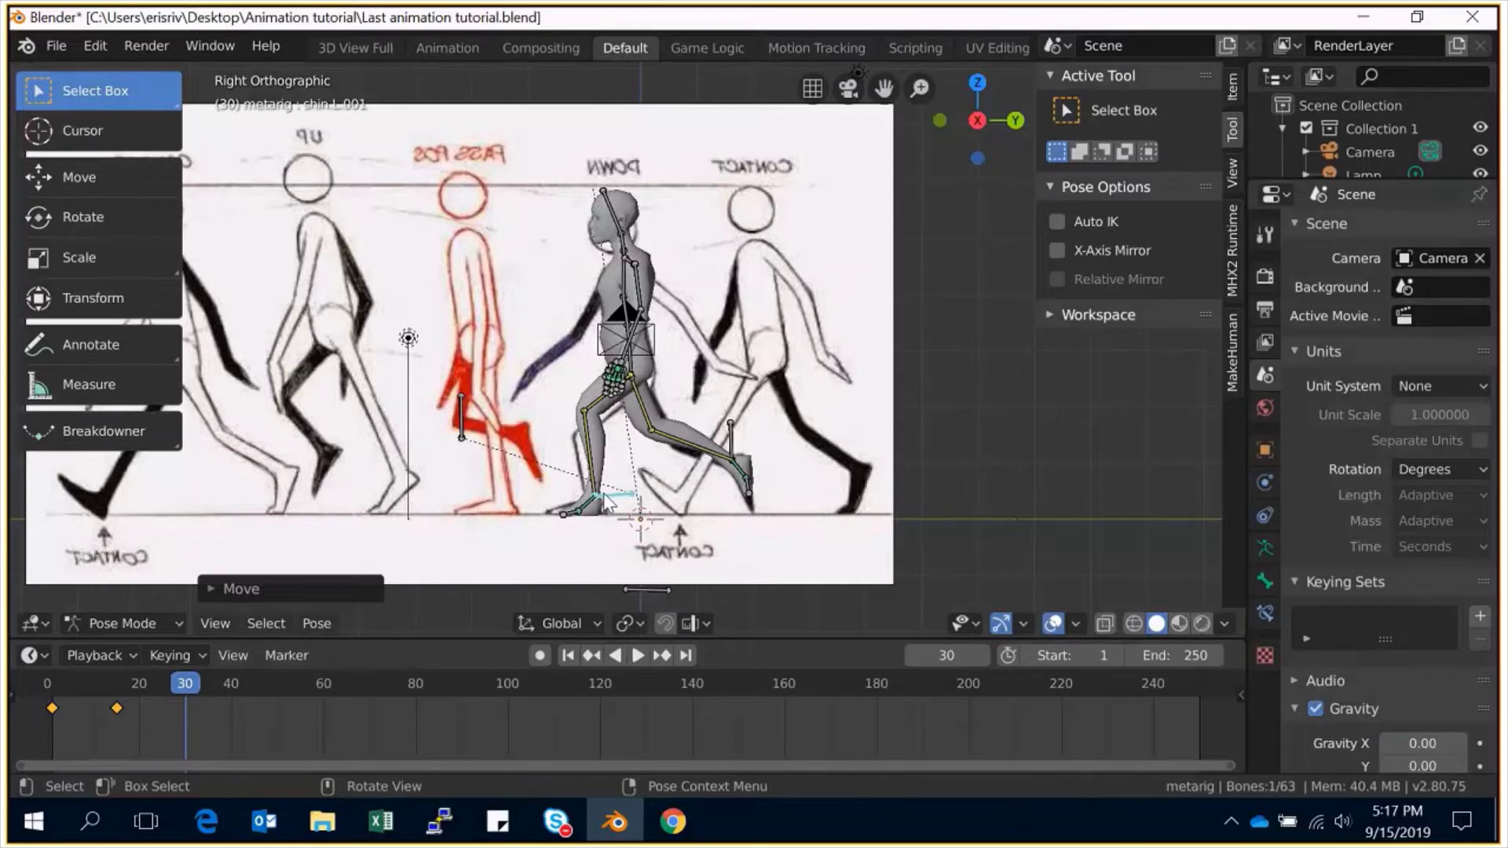
{"action": "key", "text": "g"}
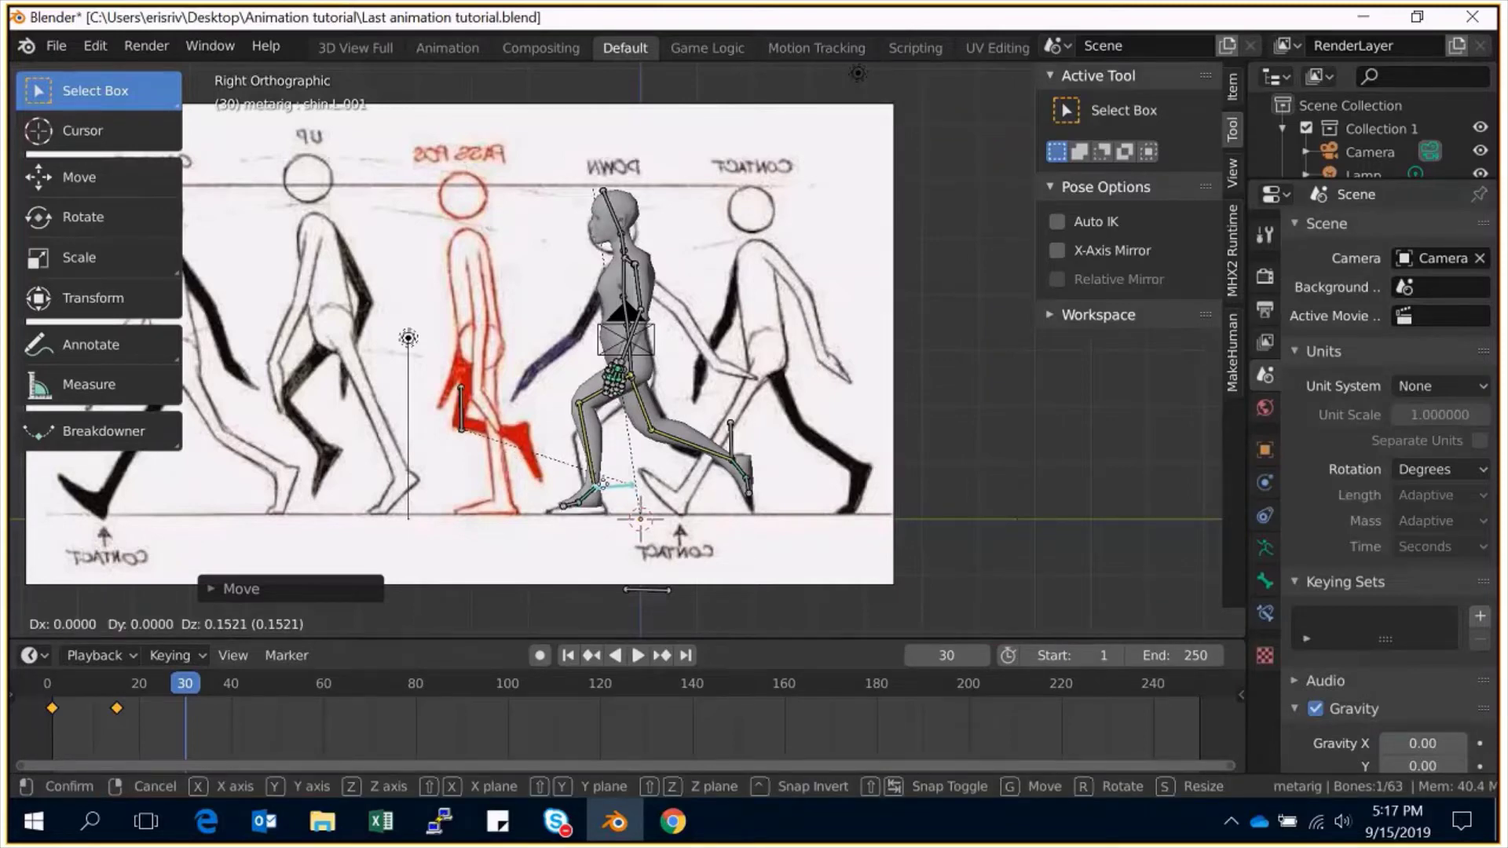
{"action": "left_click", "coordinate": [607, 491]}
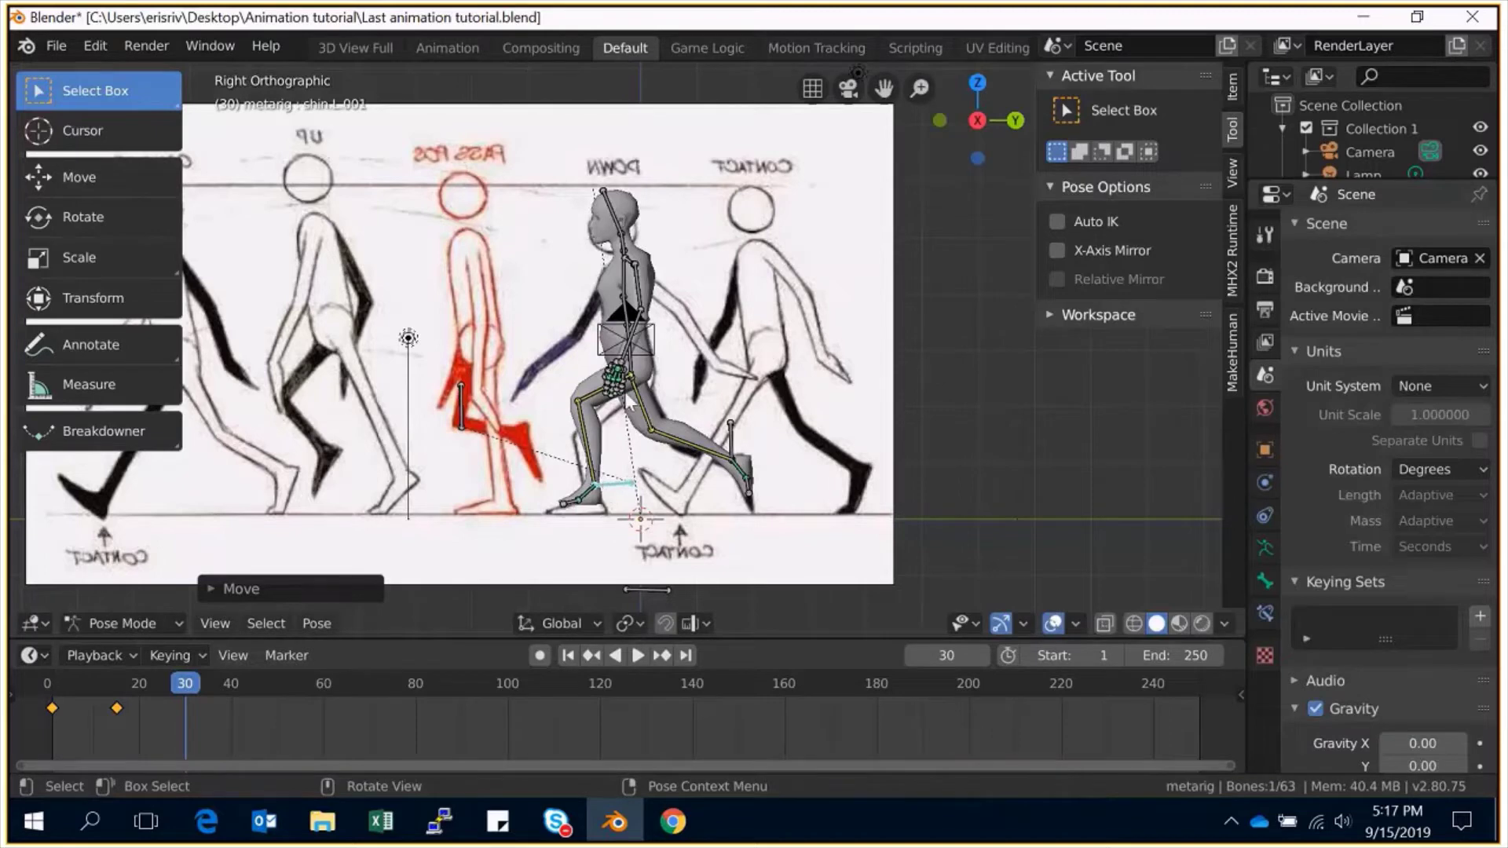
Lower the whole rig vertically into the DOWN pose and adjust the right shin's height.
{"action": "key", "text": "a"}
{"action": "key", "text": "g"}
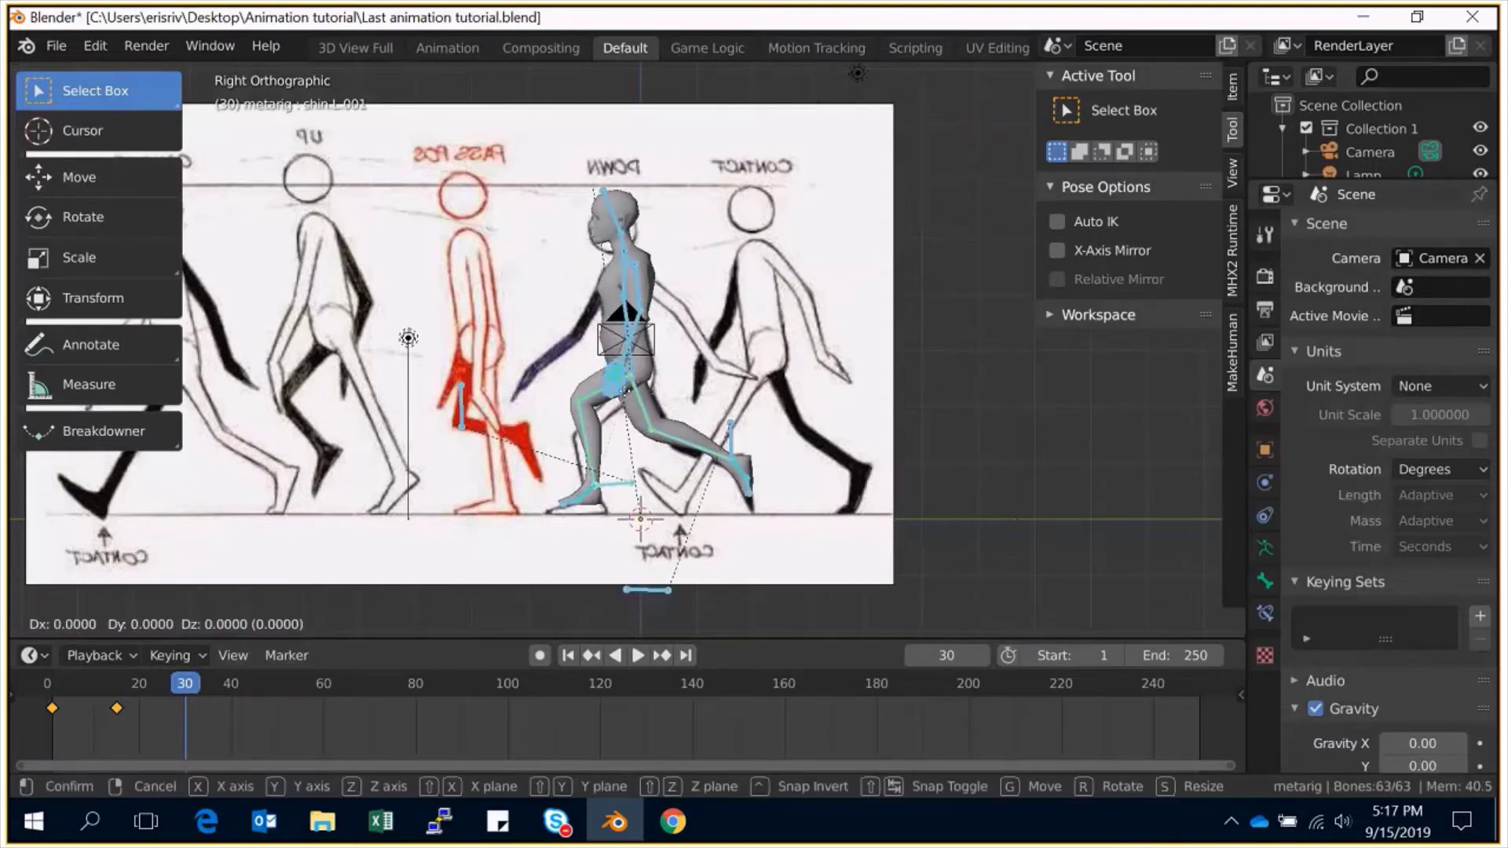
{"action": "key", "text": "z"}
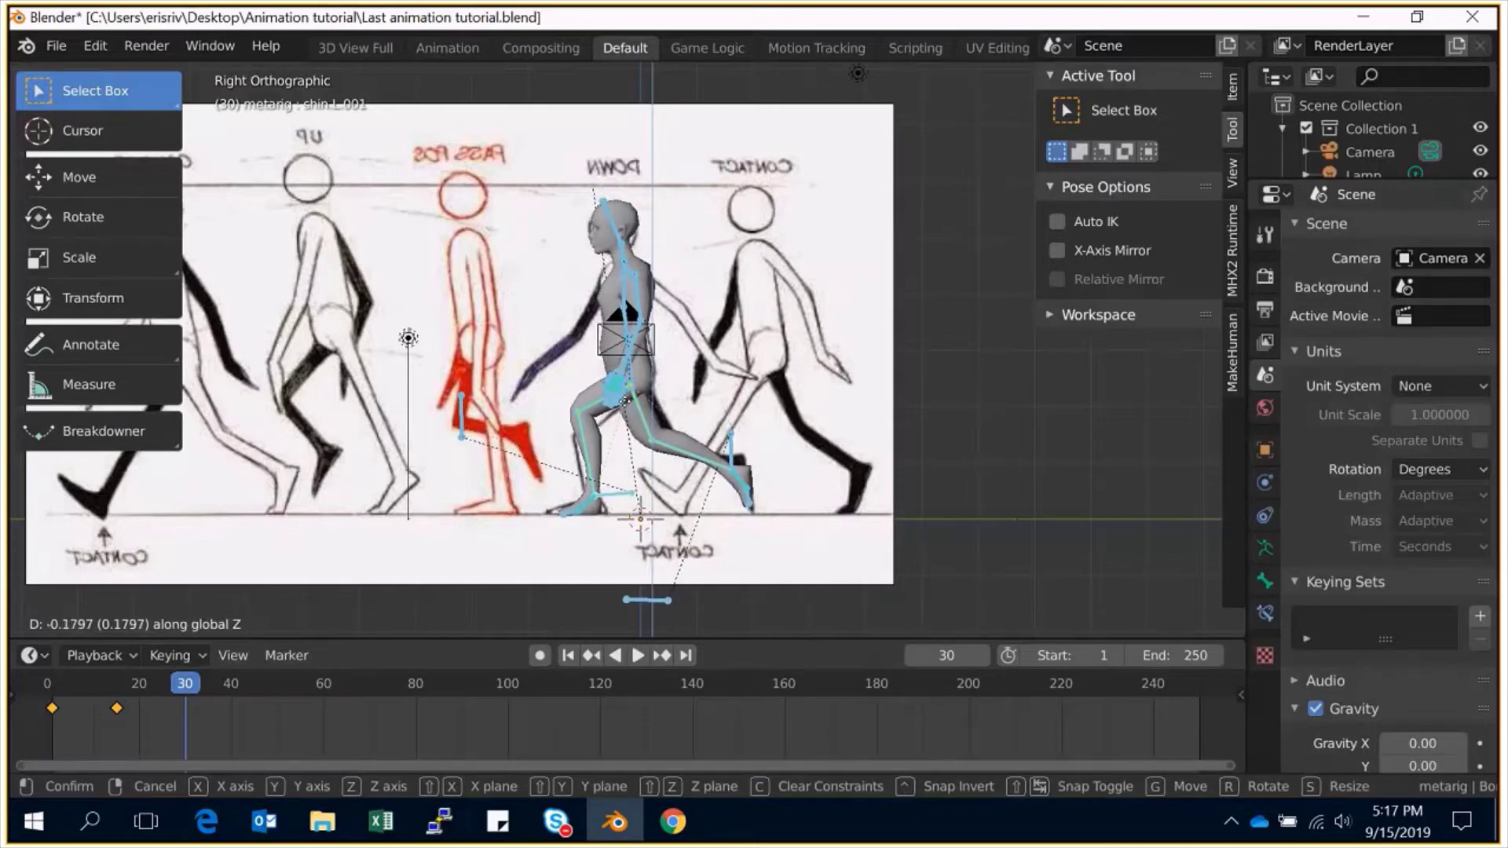
{"action": "left_click", "coordinate": [625, 402]}
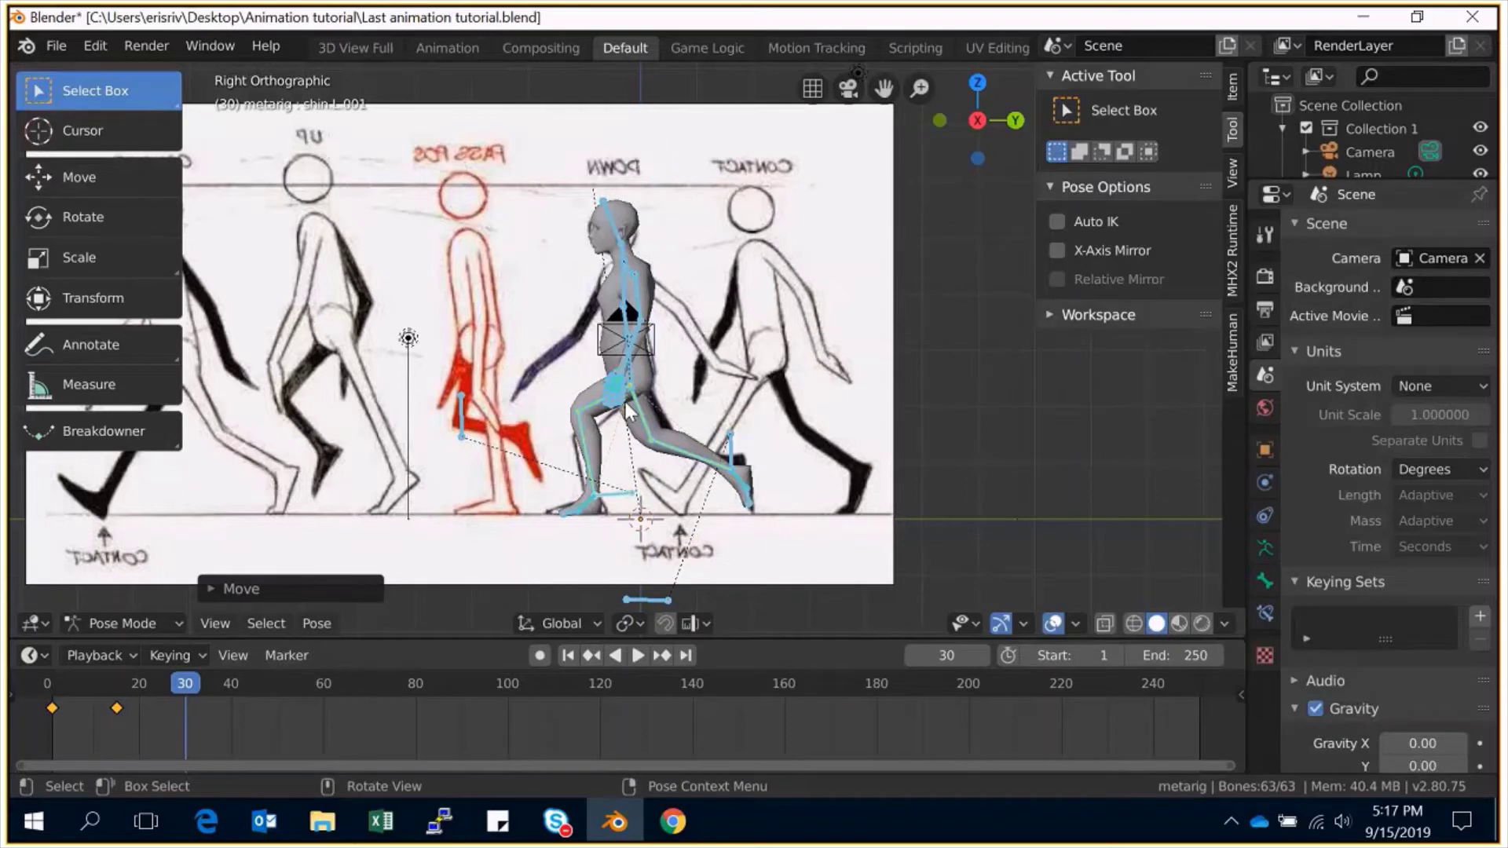
{"action": "left_click", "coordinate": [727, 435]}
{"action": "key", "text": "g"}
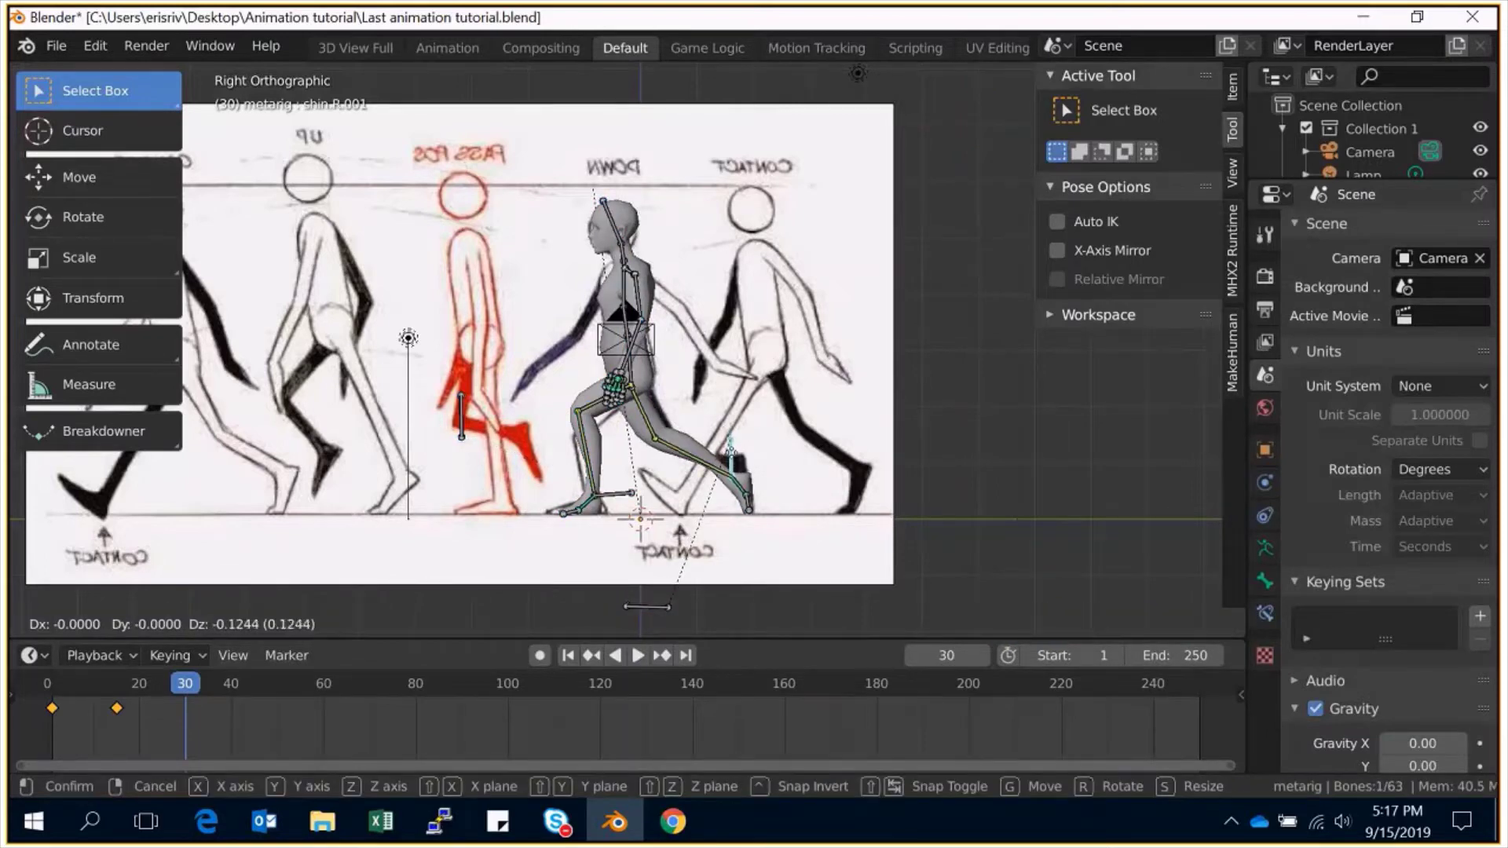
{"action": "left_click", "coordinate": [732, 456]}
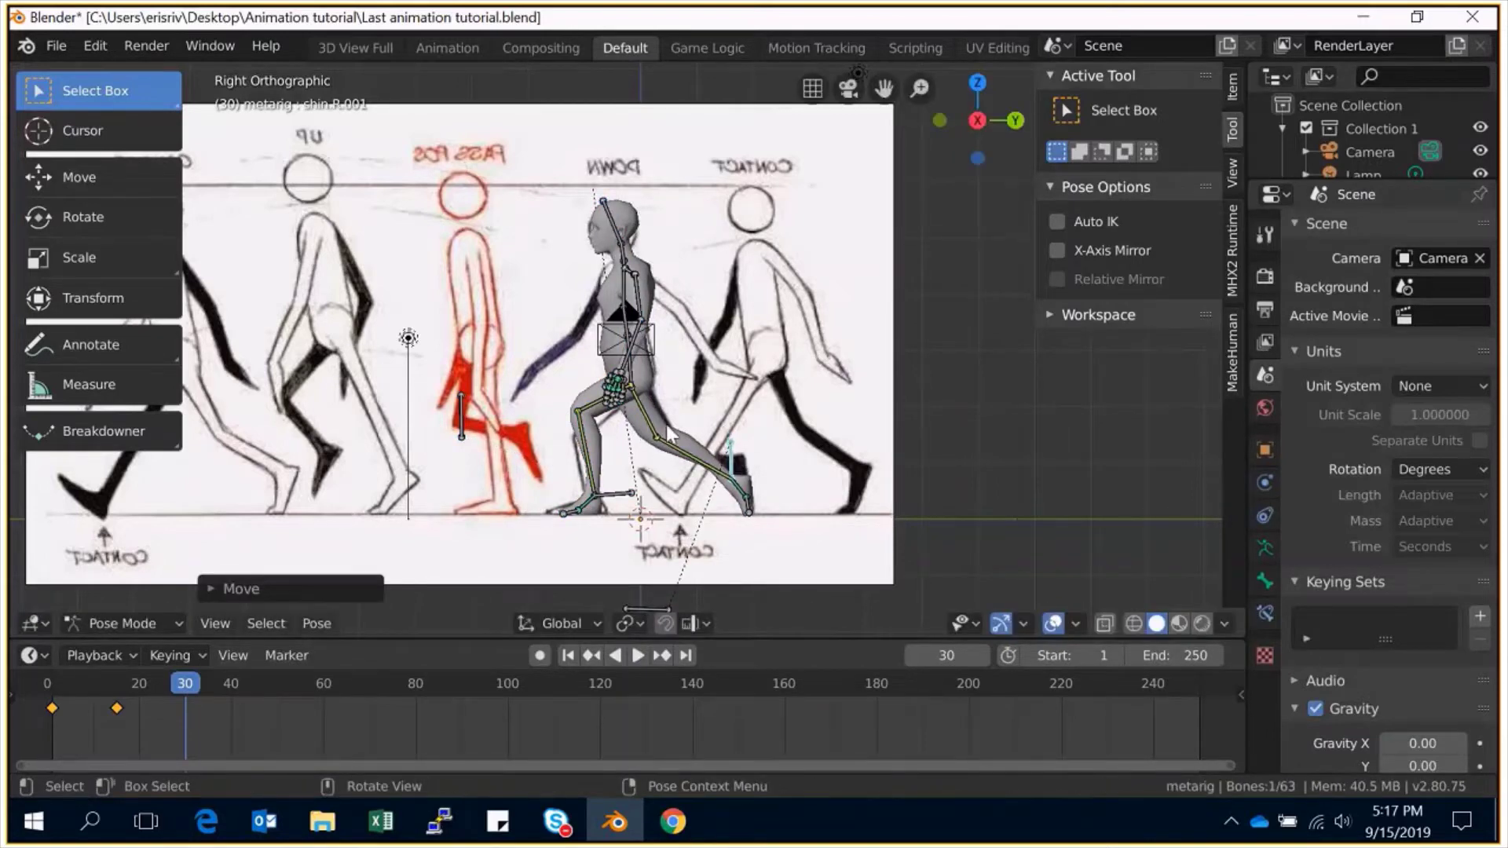
Key LocRotScale for all bones at frame 30.
{"action": "key", "text": "a"}
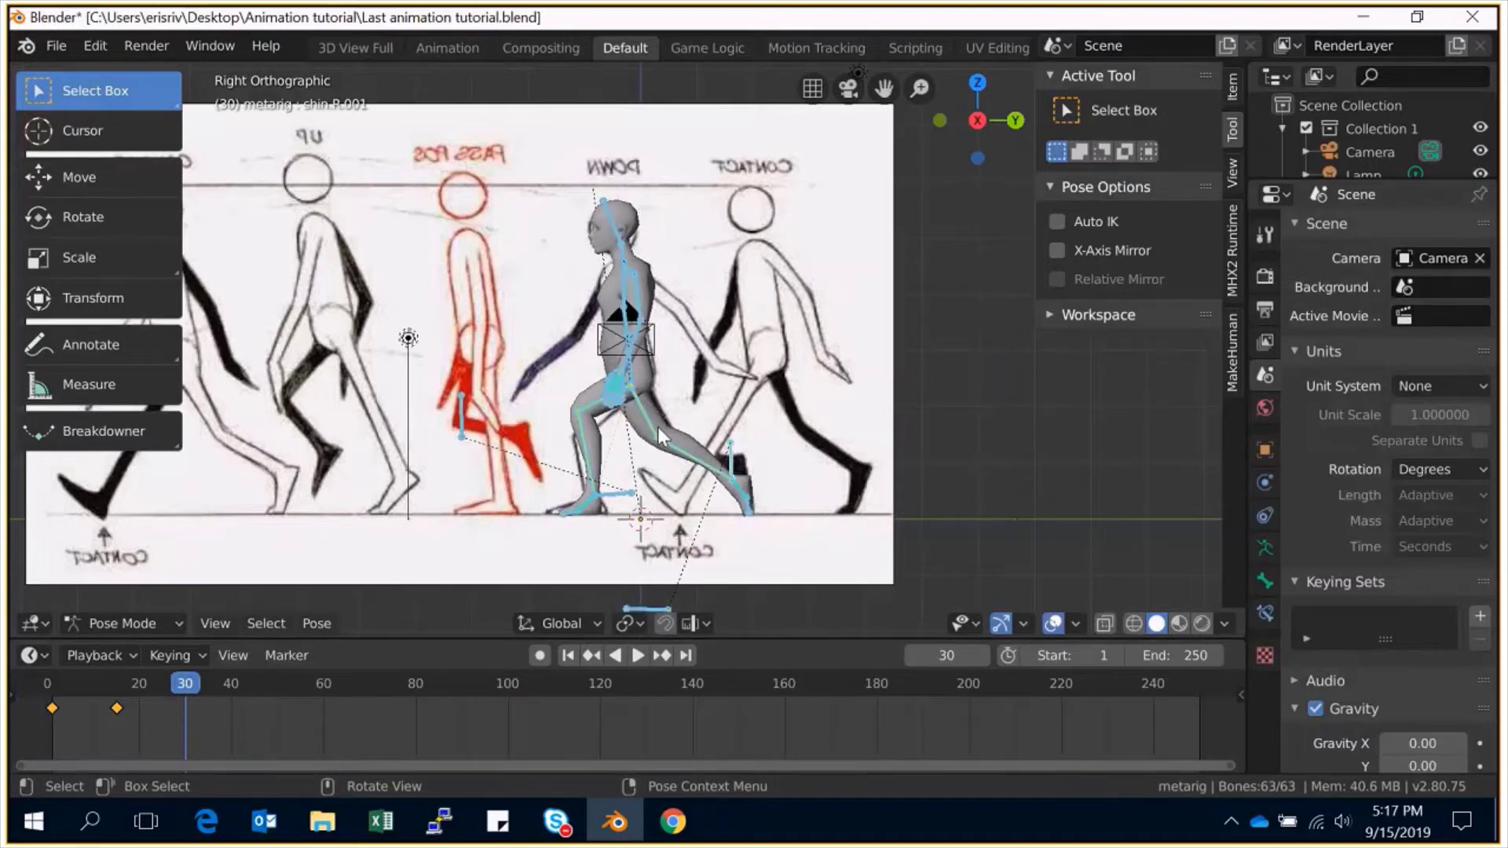
{"action": "key", "text": "i"}
{"action": "left_click", "coordinate": [635, 431]}
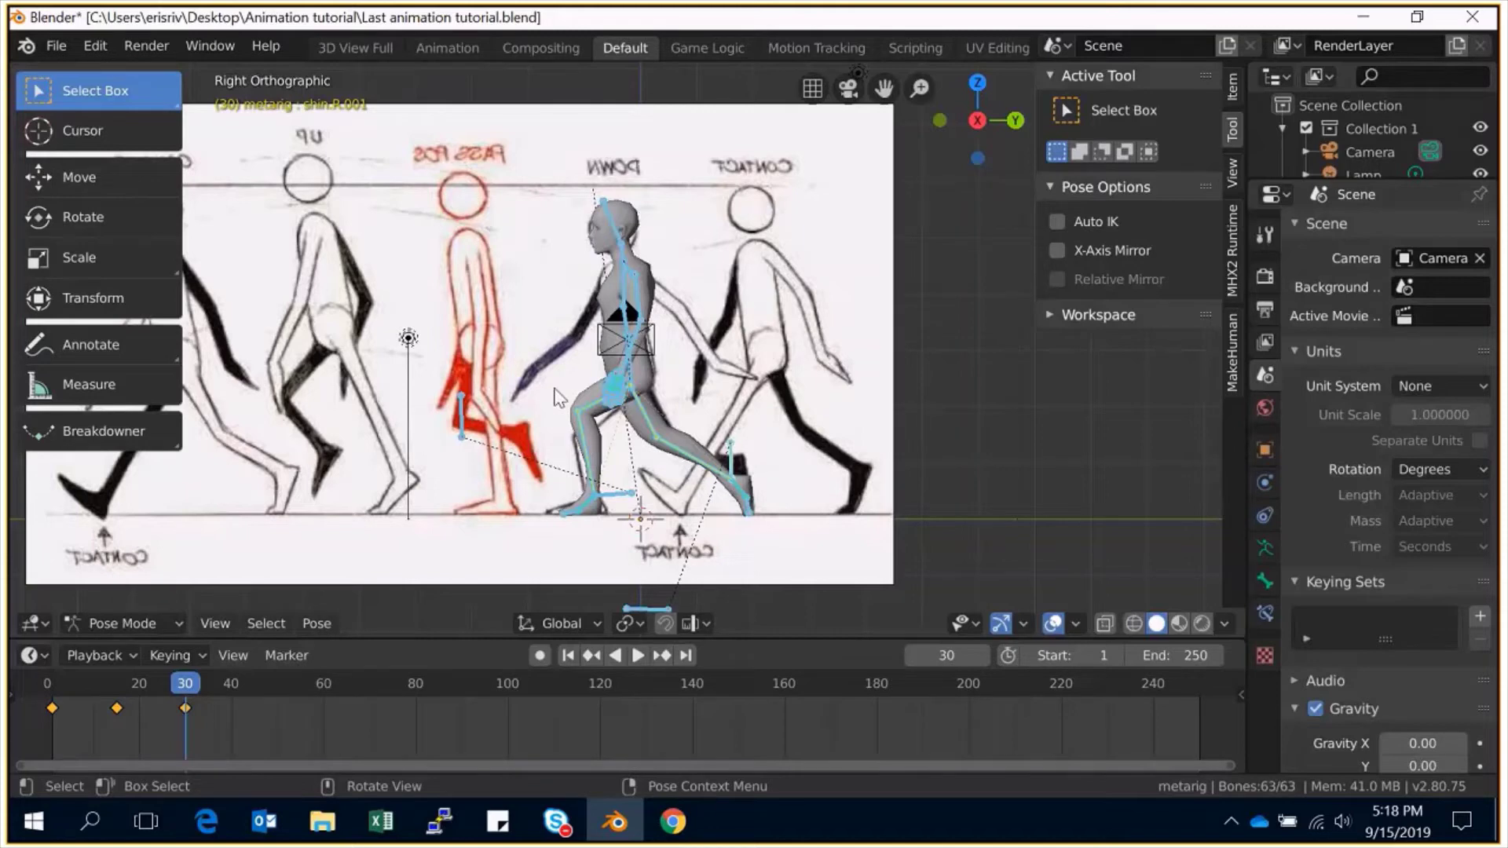
{"action": "left_click", "coordinate": [961, 655]}
At frame 45, slide the reference Empty along Y so the red PASS POS figure lies behind the character.
{"action": "type", "text": "45"}
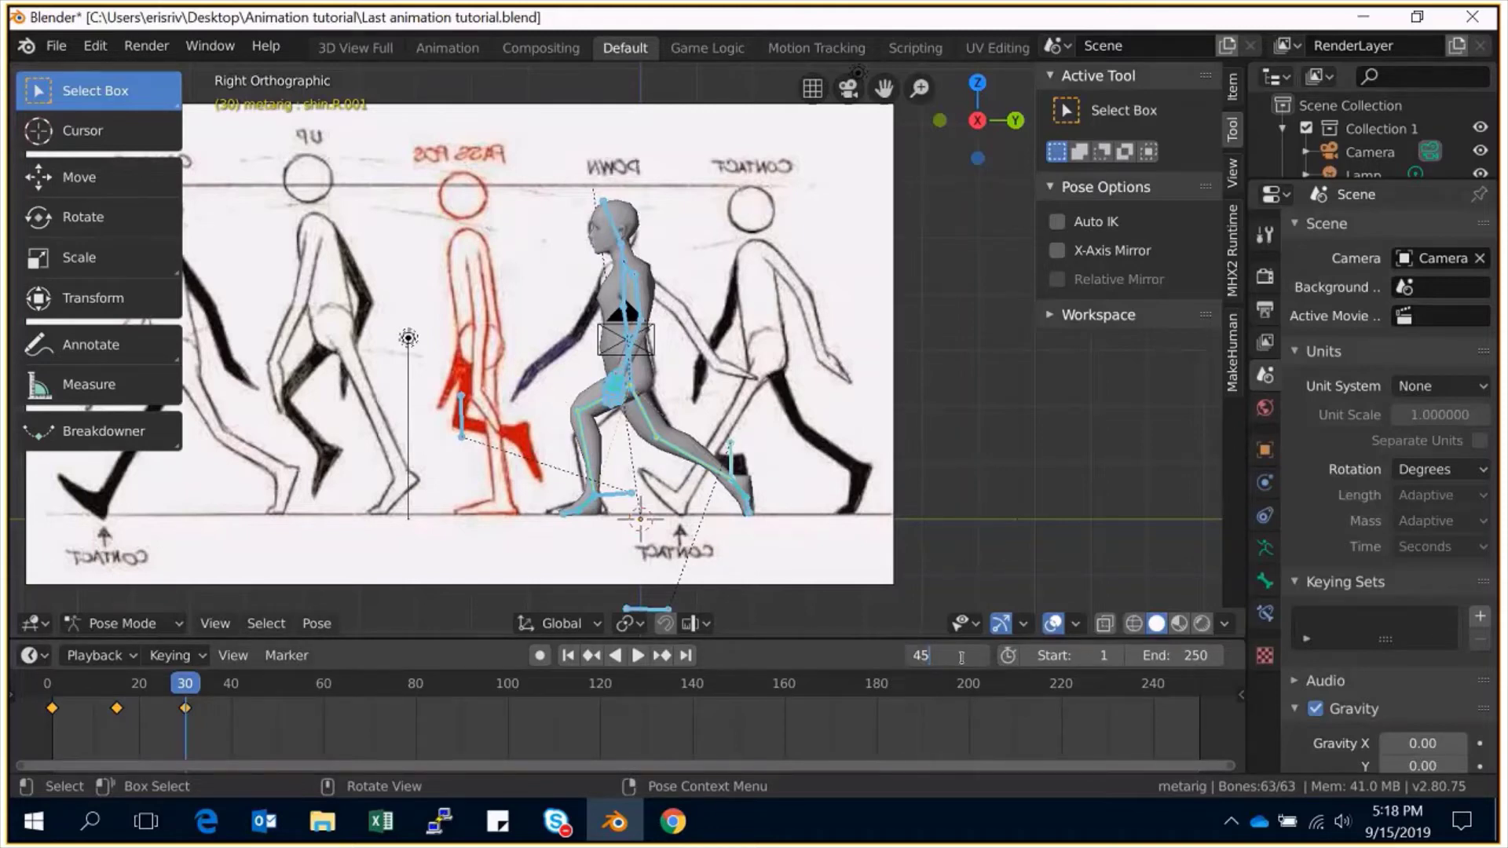
{"action": "key", "text": "Return"}
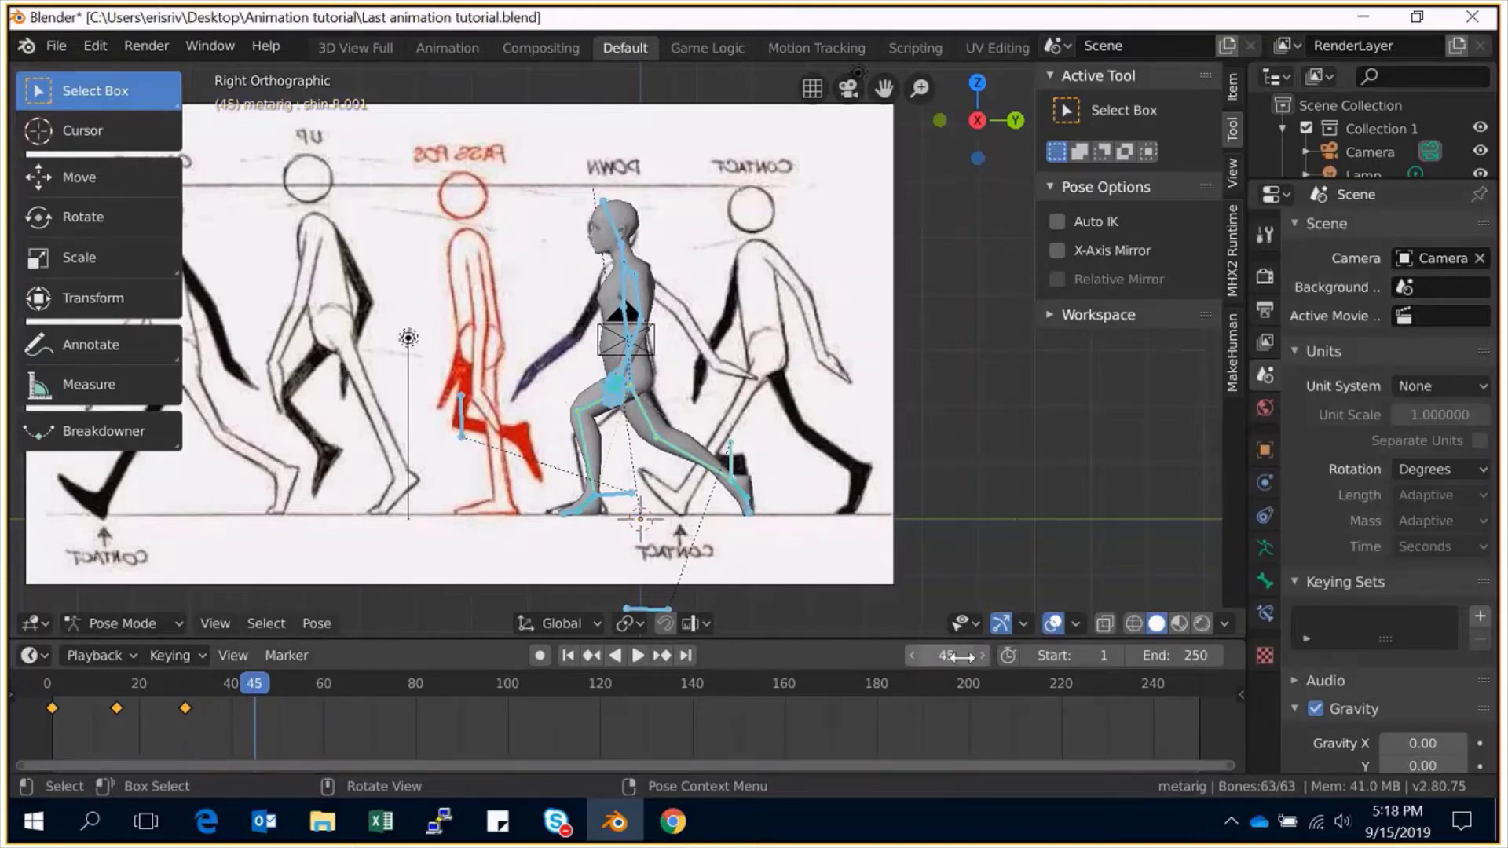
{"action": "left_click", "coordinate": [461, 424]}
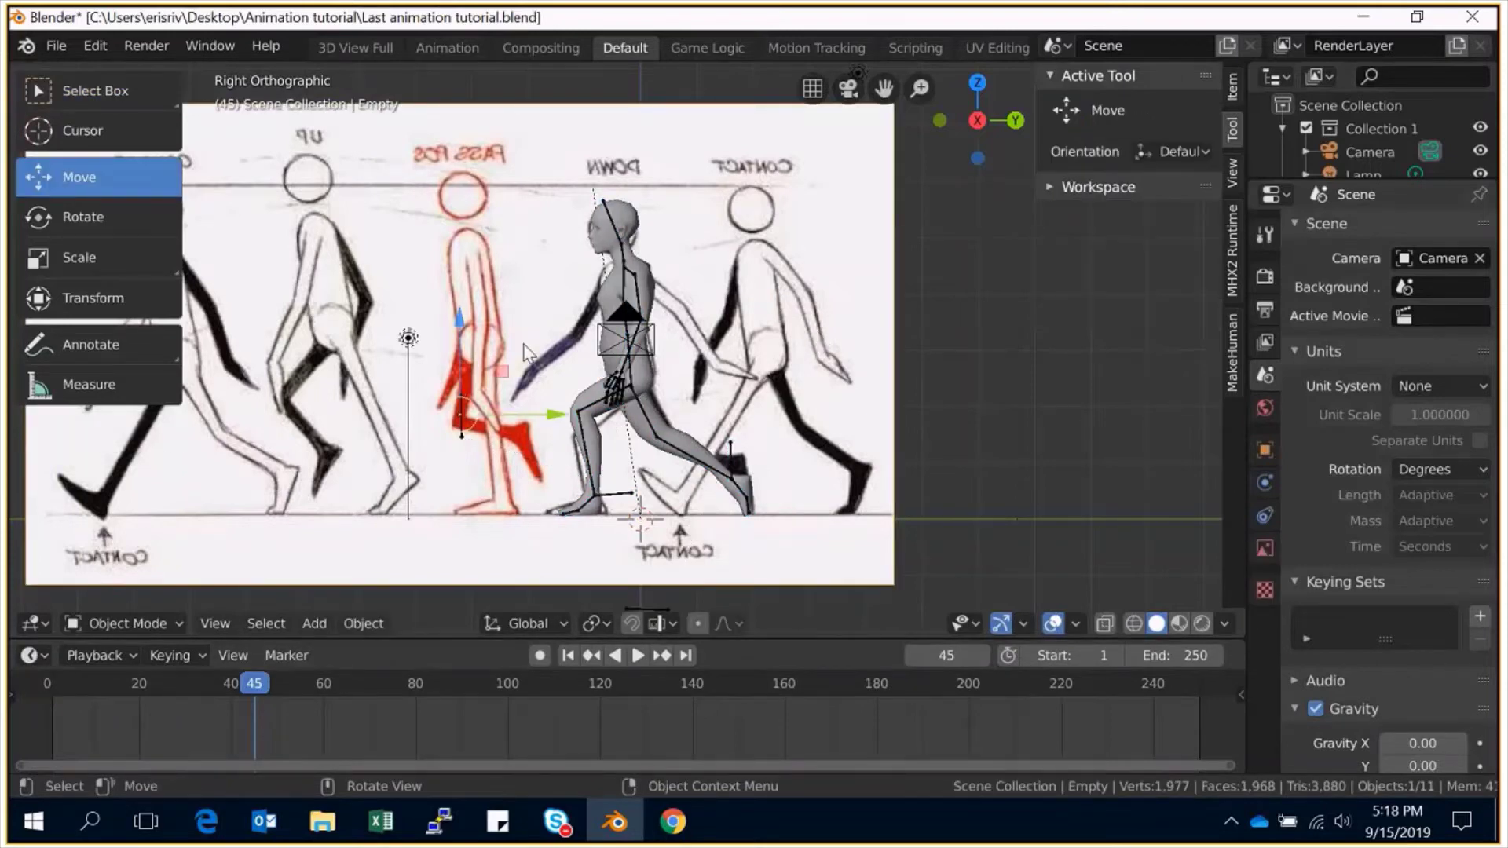
{"action": "key", "text": "g"}
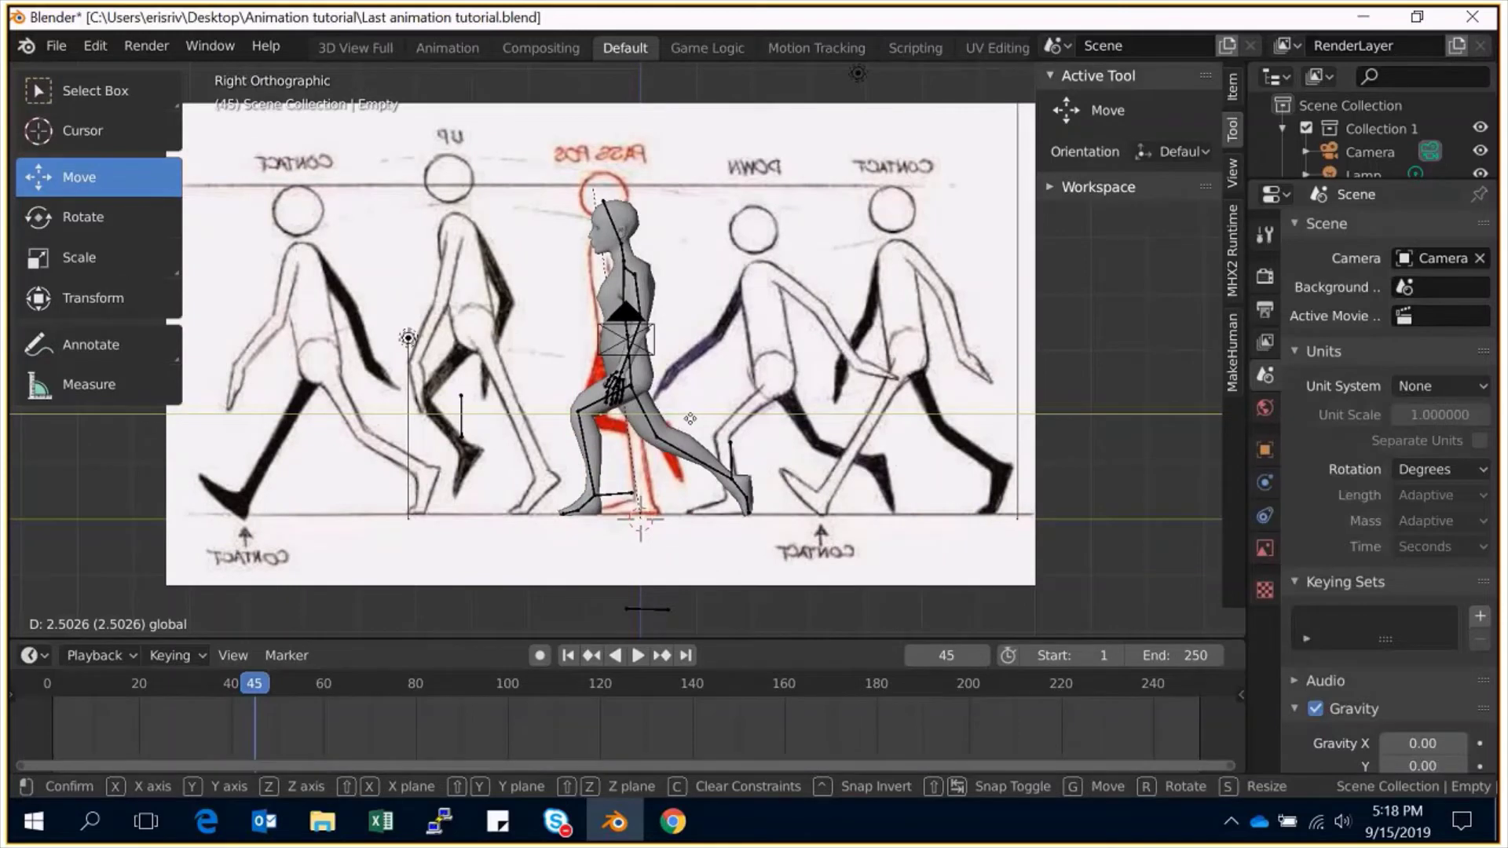
{"action": "left_click", "coordinate": [695, 423]}
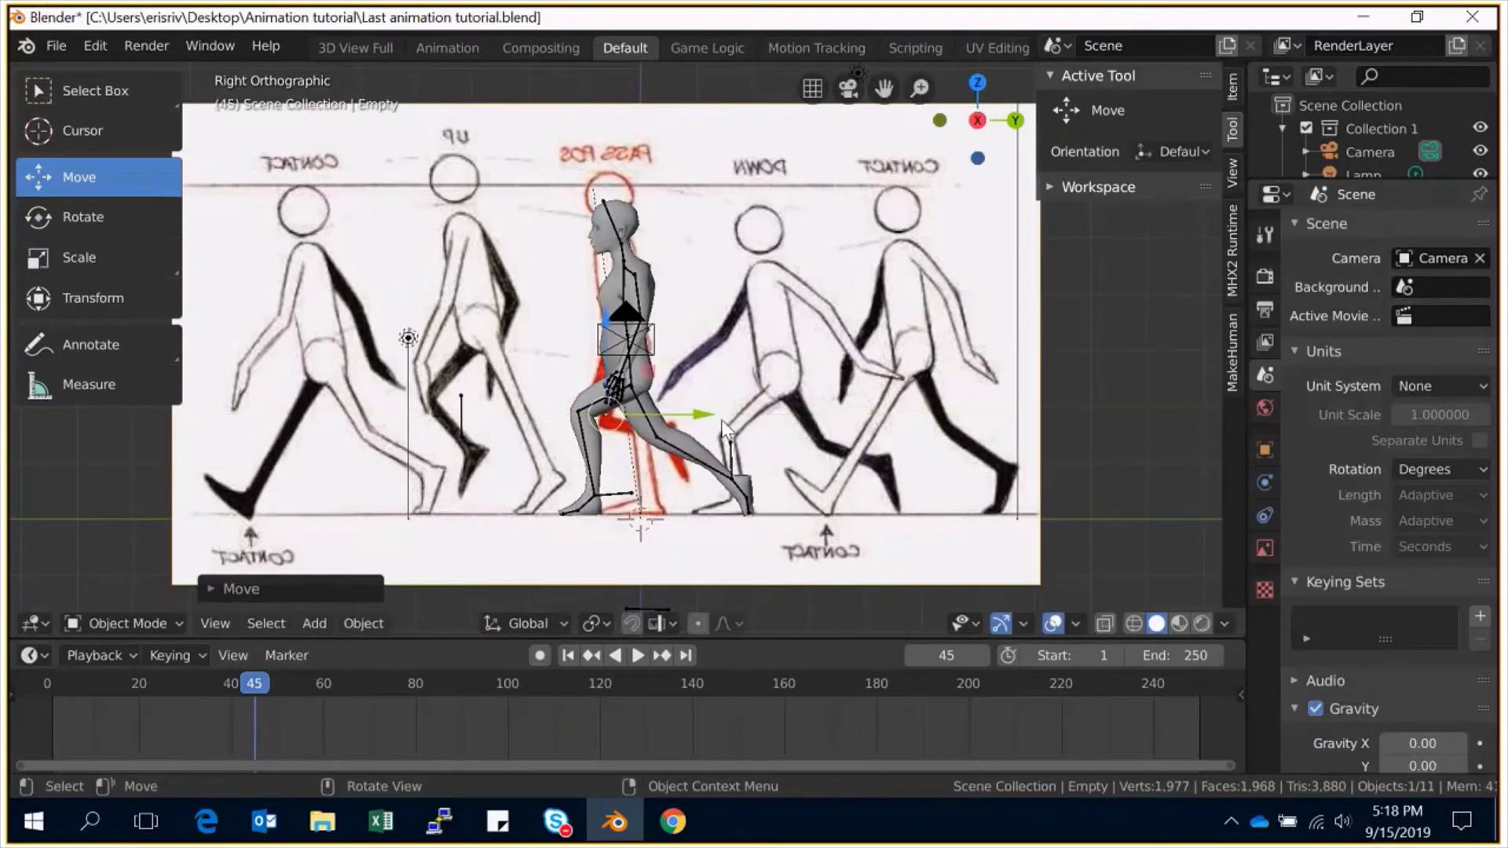
{"action": "mouse_move", "coordinate": [693, 415]}
{"action": "left_mouse_down"}
{"action": "mouse_move", "coordinate": [640, 424]}
{"action": "mouse_move", "coordinate": [687, 420]}
{"action": "left_mouse_up"}
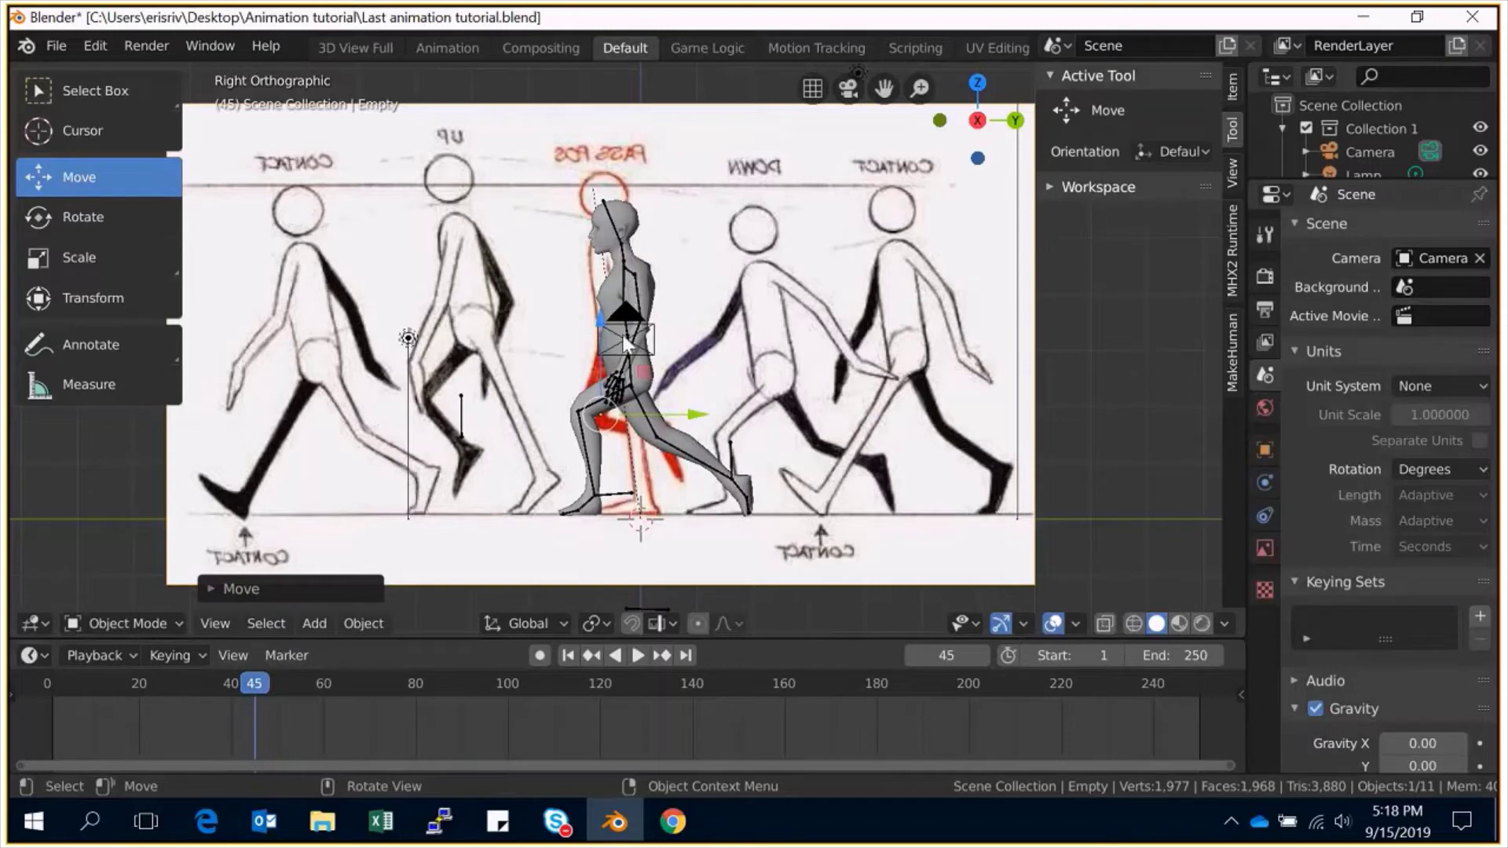
{"action": "key", "text": "a"}
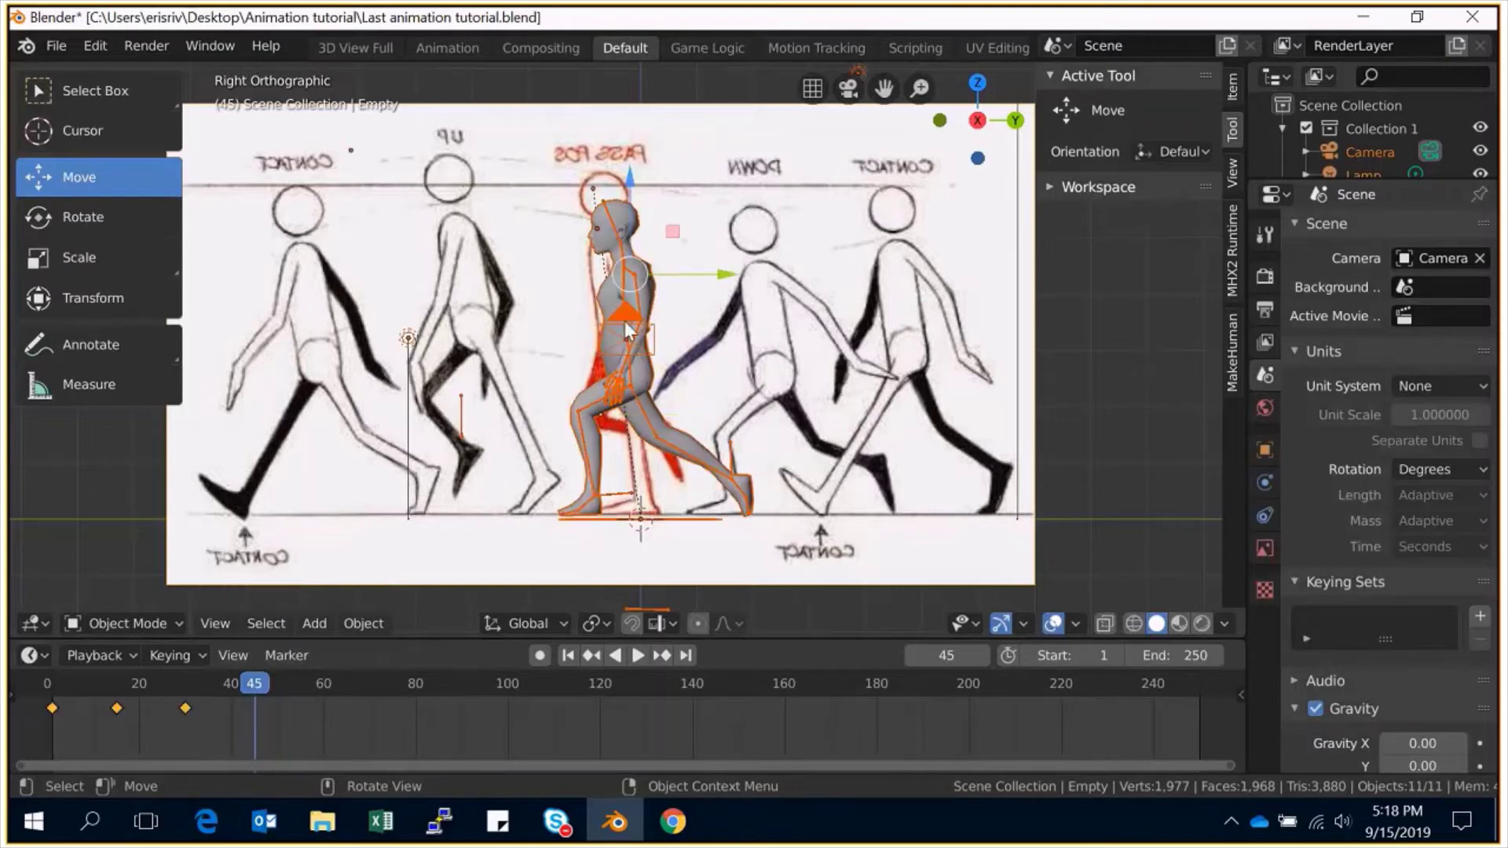
In Pose Mode, raise all bones vertically for the passing position.
{"action": "left_click", "coordinate": [662, 438]}
{"action": "key", "text": "ctrl+Tab"}
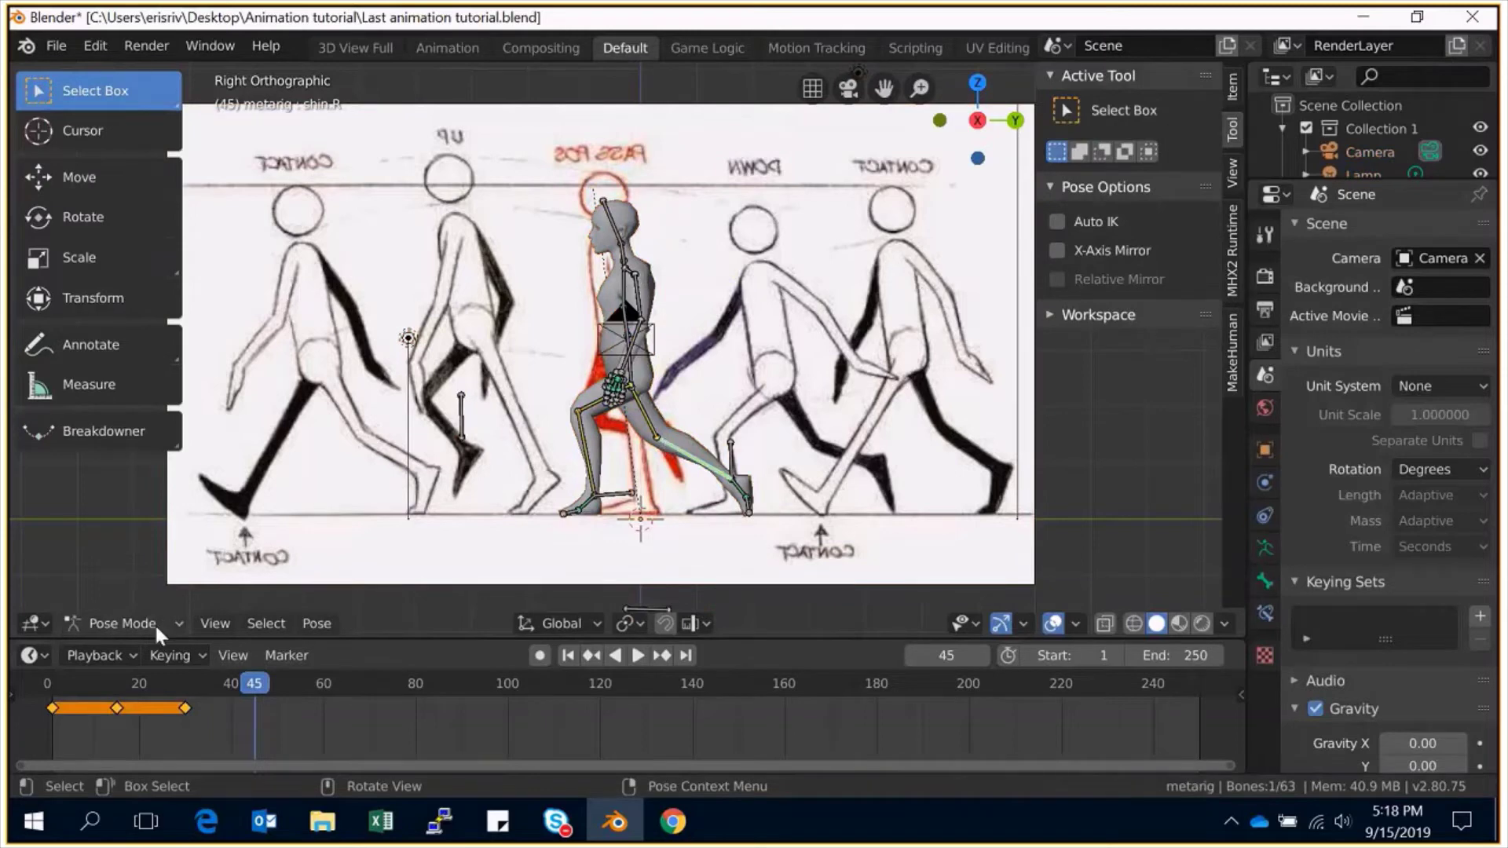
{"action": "key", "text": "a"}
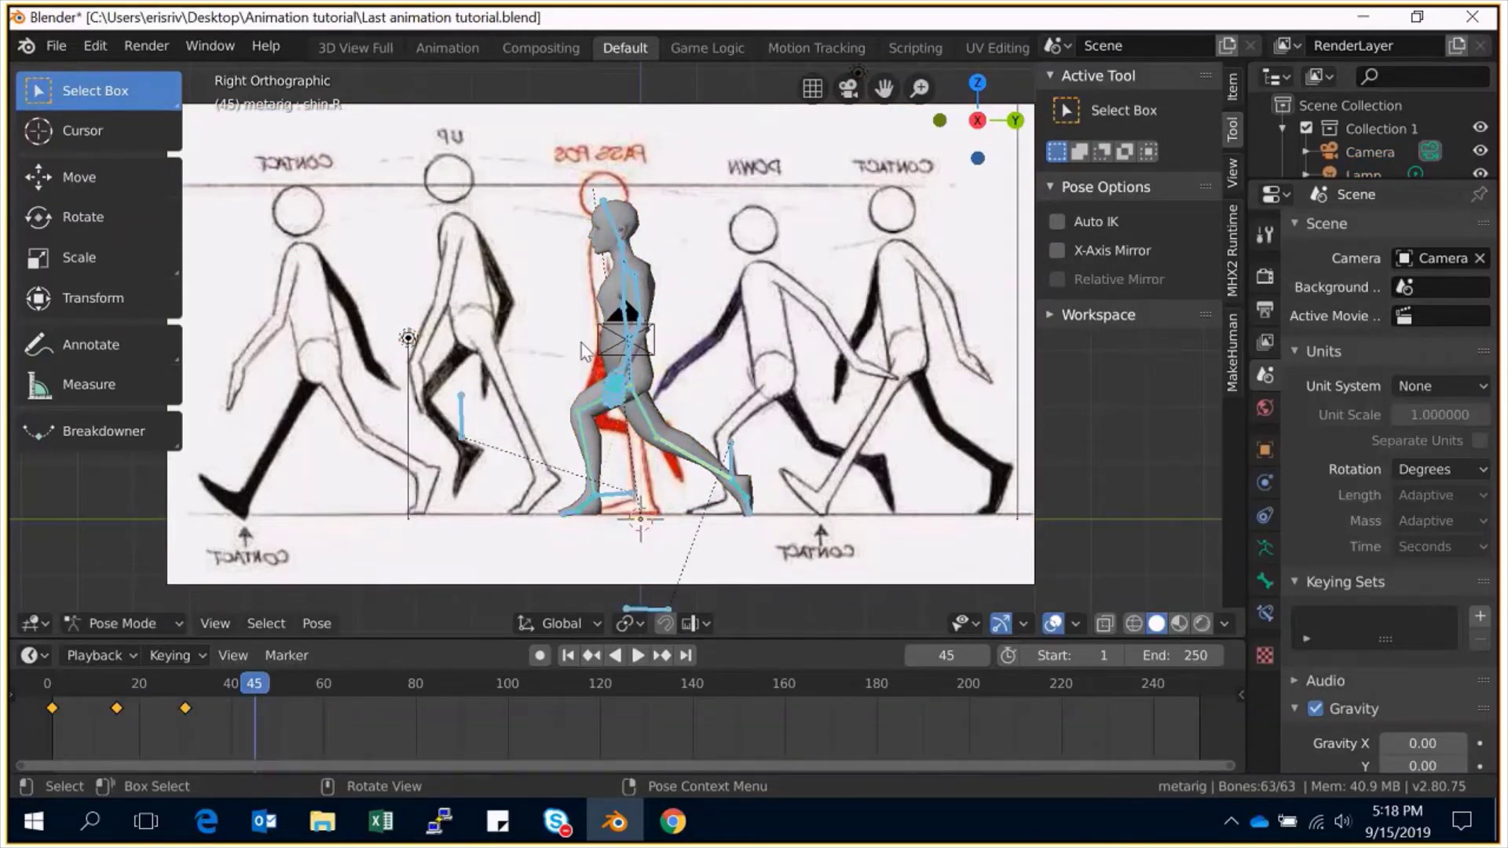
{"action": "key", "text": "g"}
{"action": "key", "text": "z"}
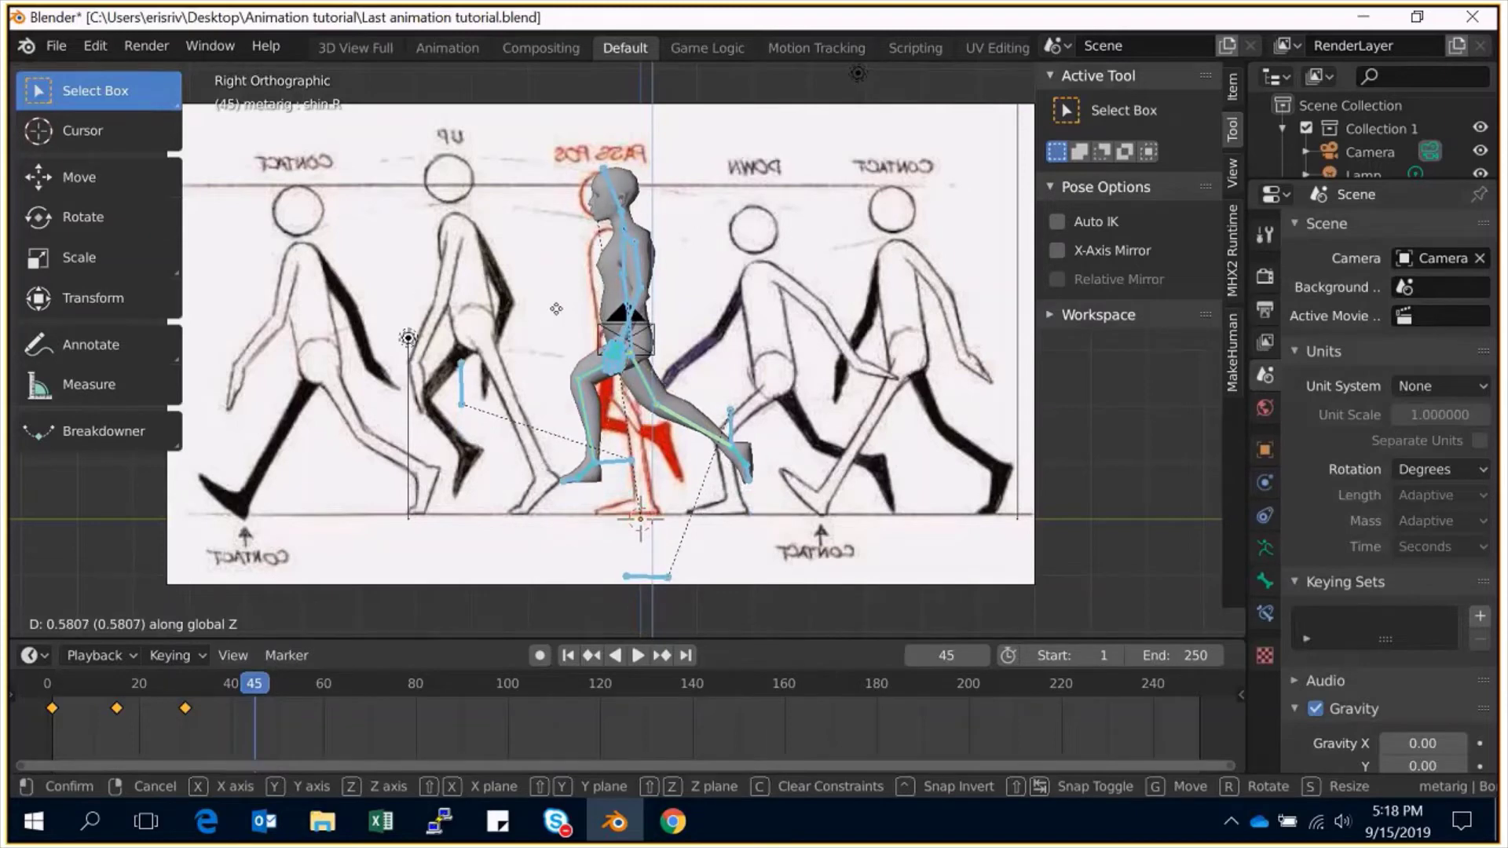
{"action": "left_click", "coordinate": [556, 308]}
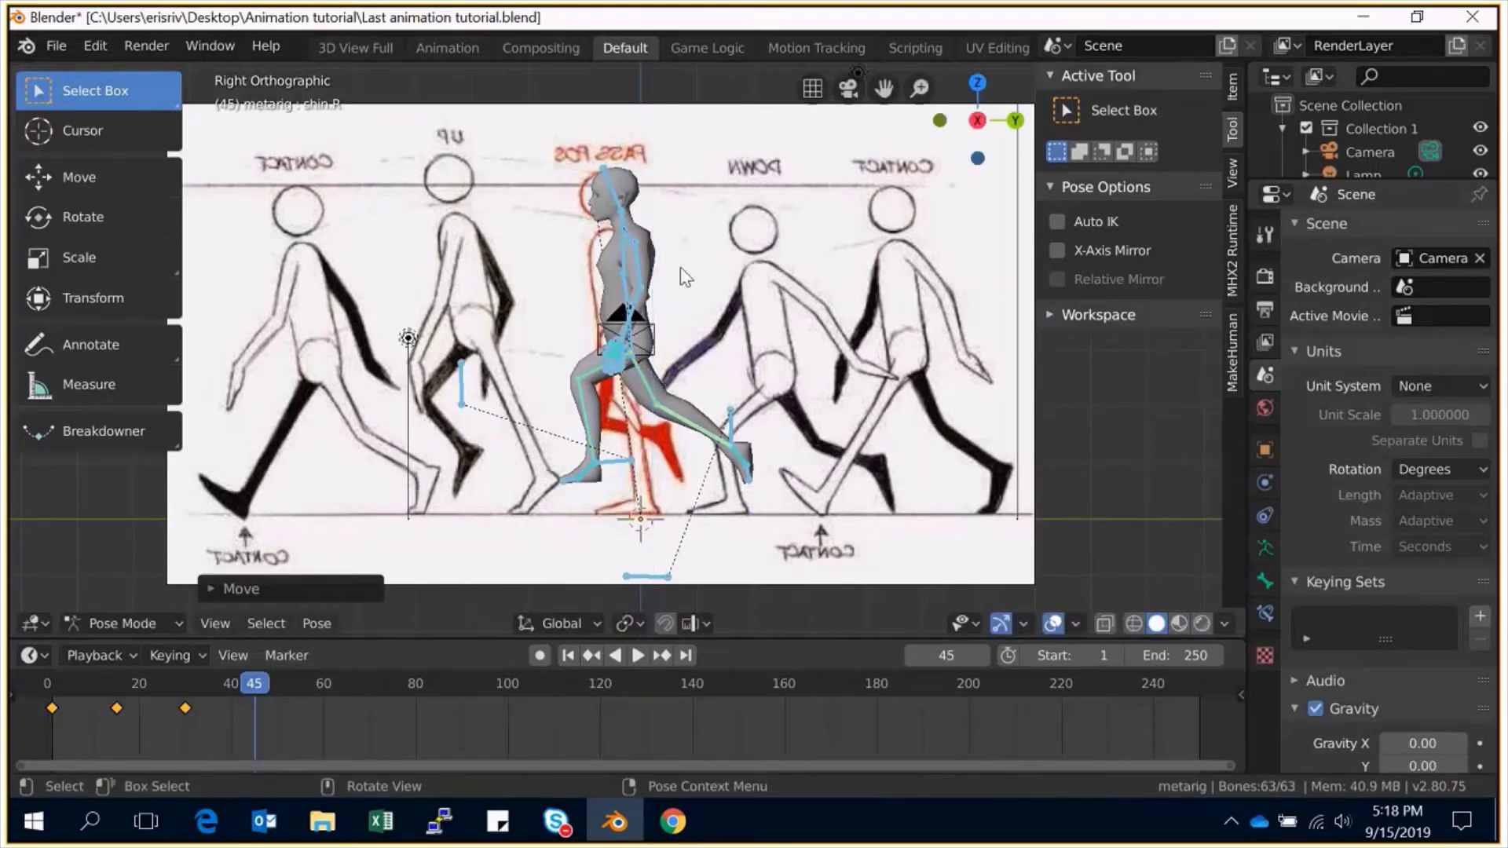
Set the left foot on the ground line and lift the right foot into passing position.
{"action": "left_click", "coordinate": [609, 463]}
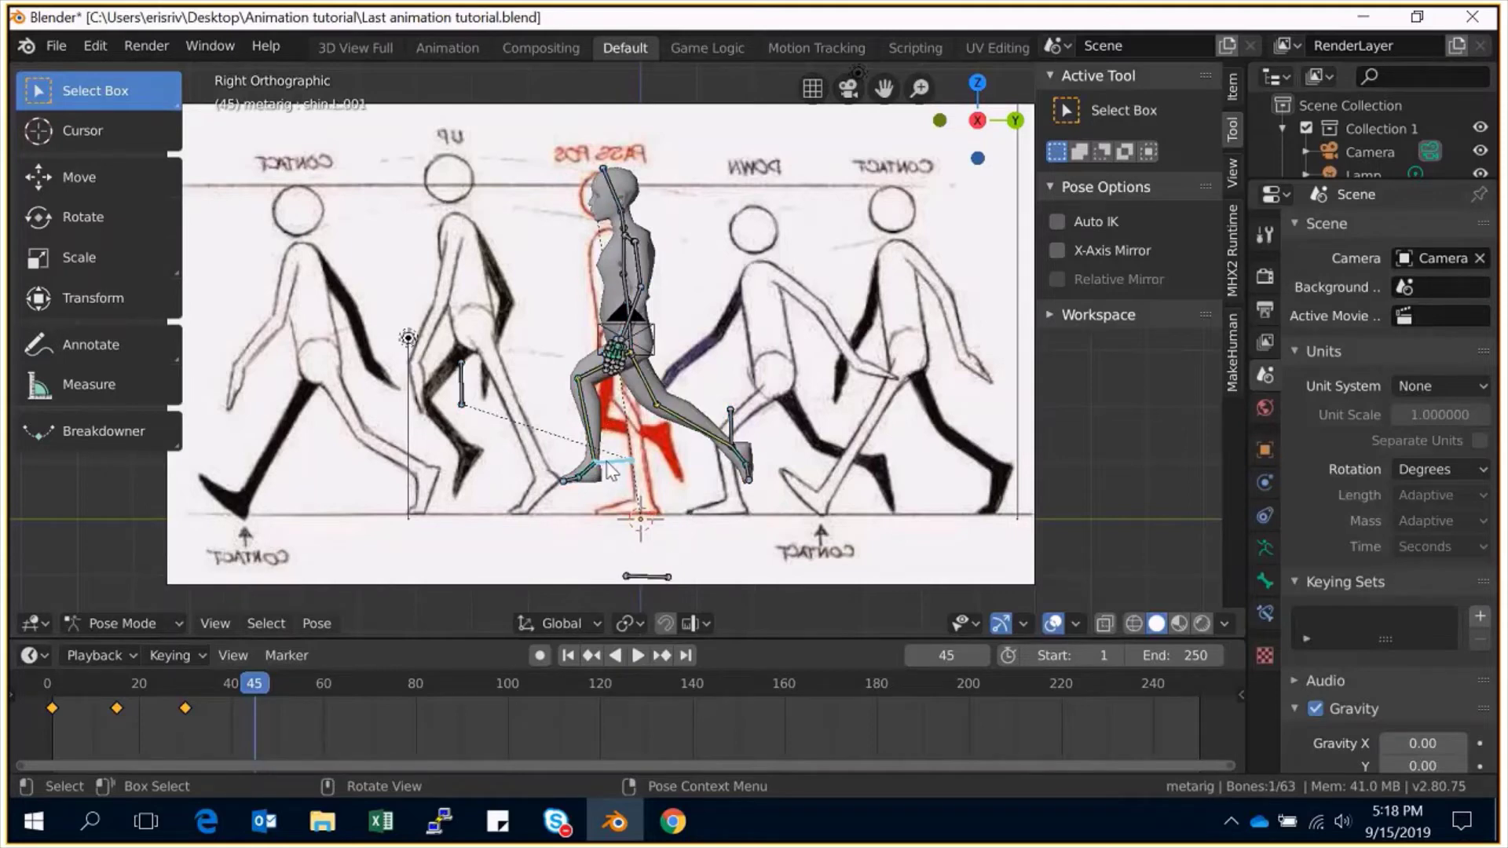
{"action": "key", "text": "g"}
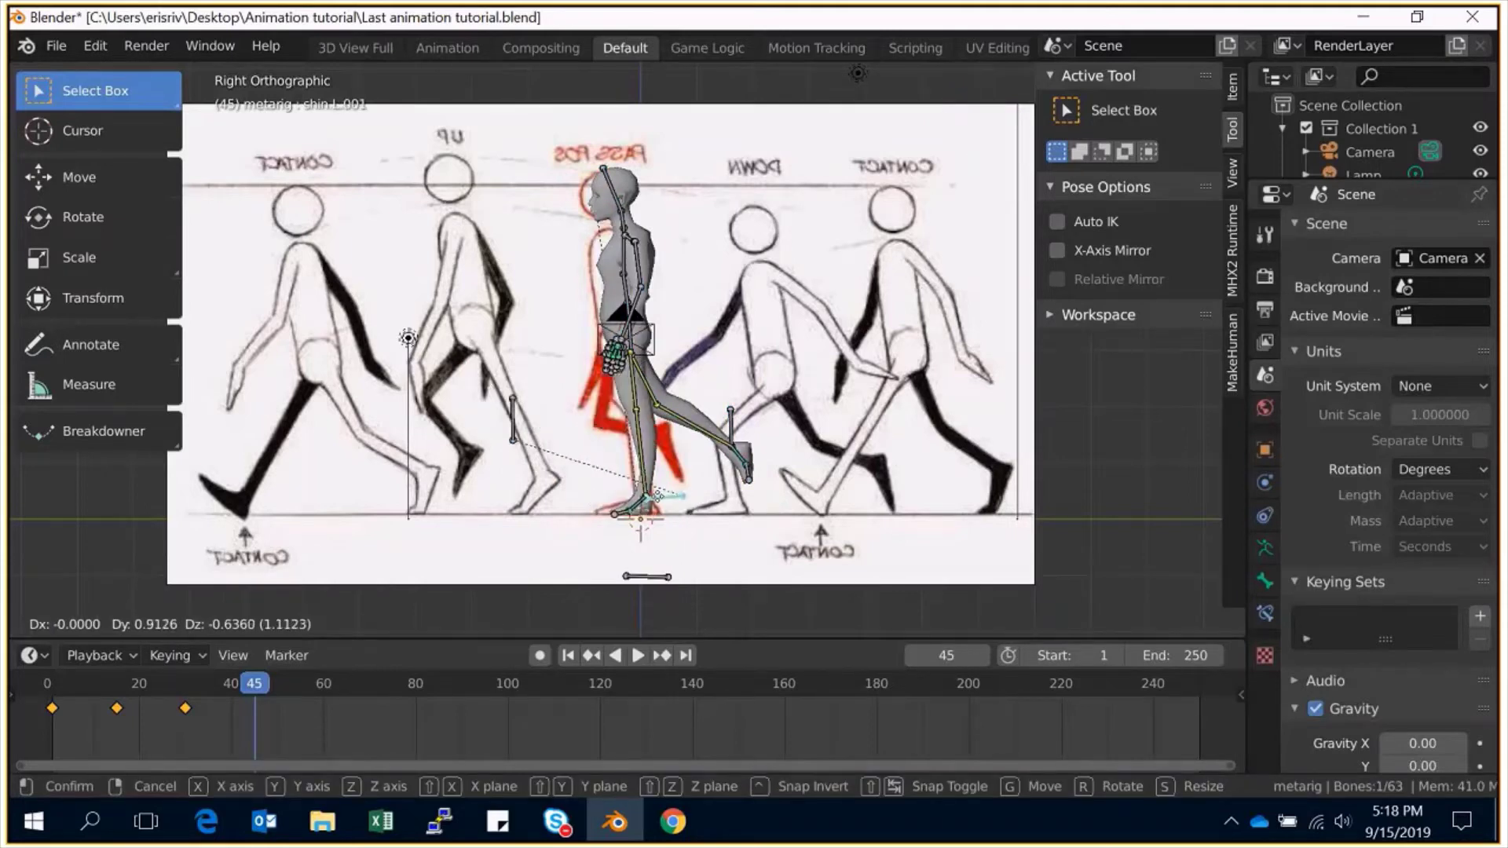
{"action": "left_click", "coordinate": [658, 511]}
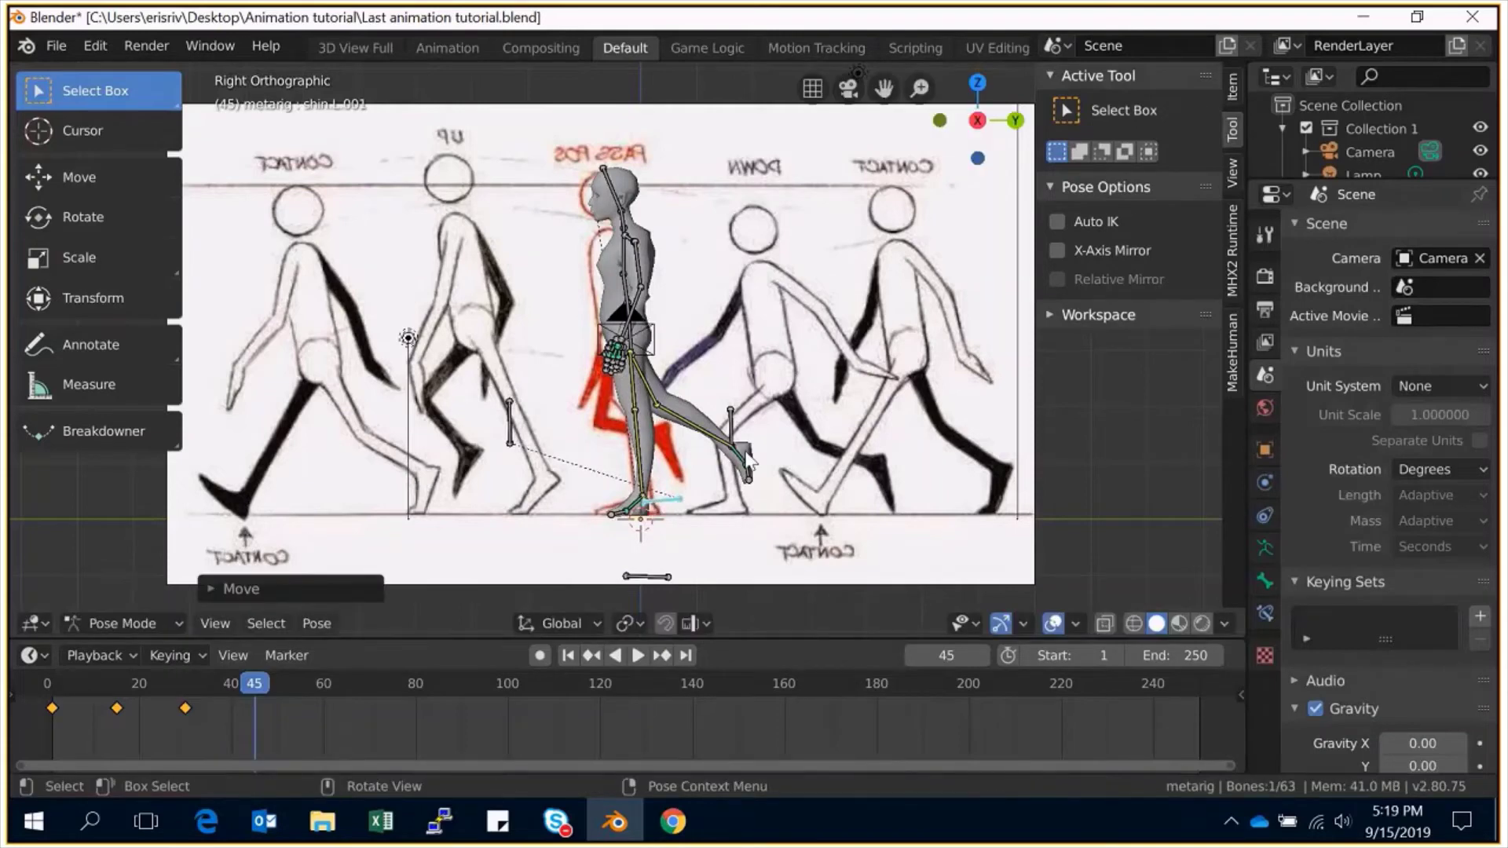
{"action": "left_click", "coordinate": [731, 430]}
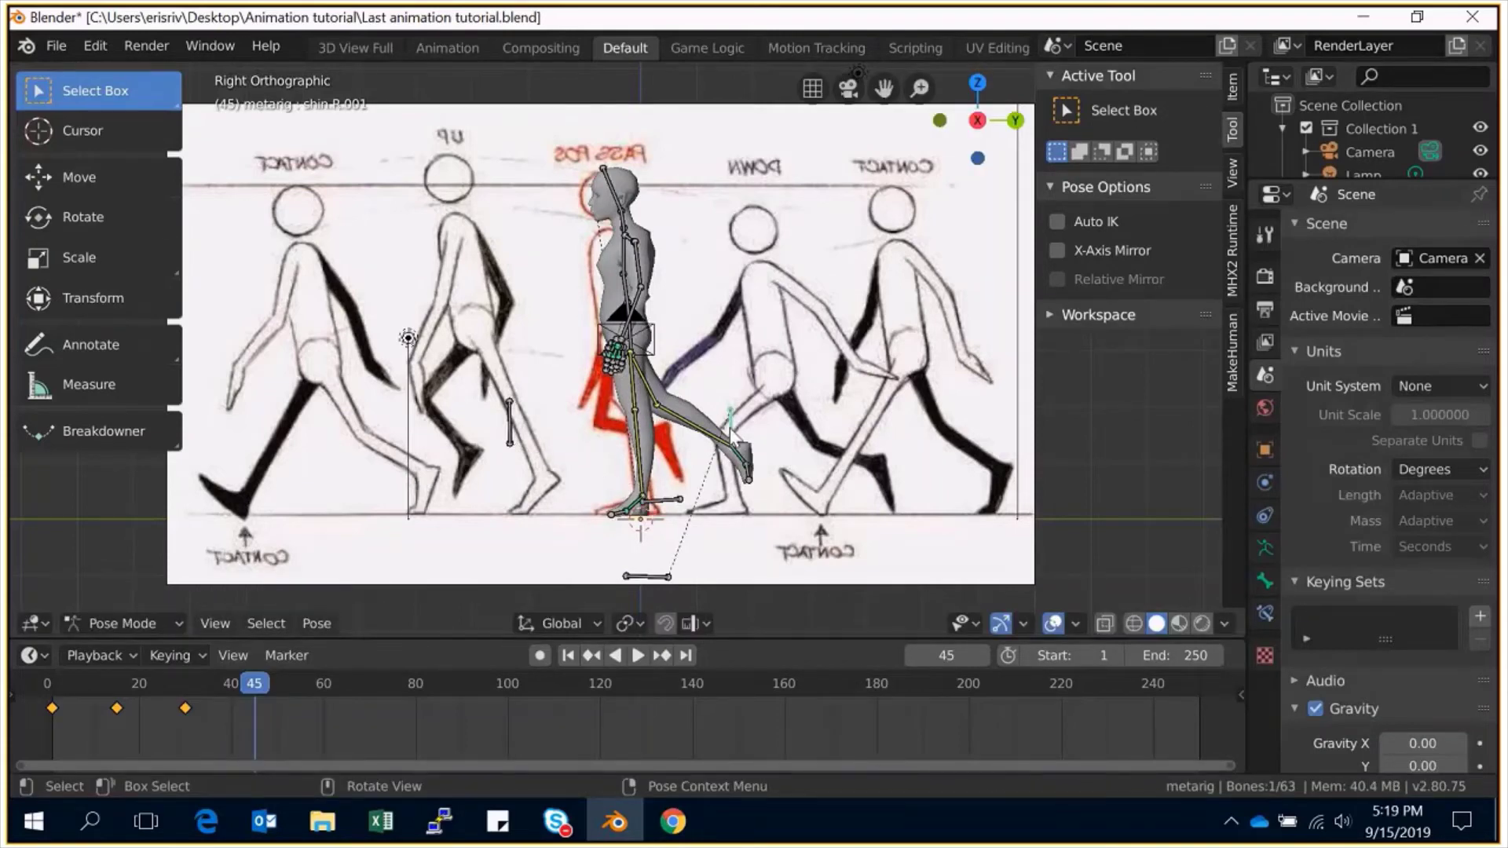
{"action": "key", "text": "g"}
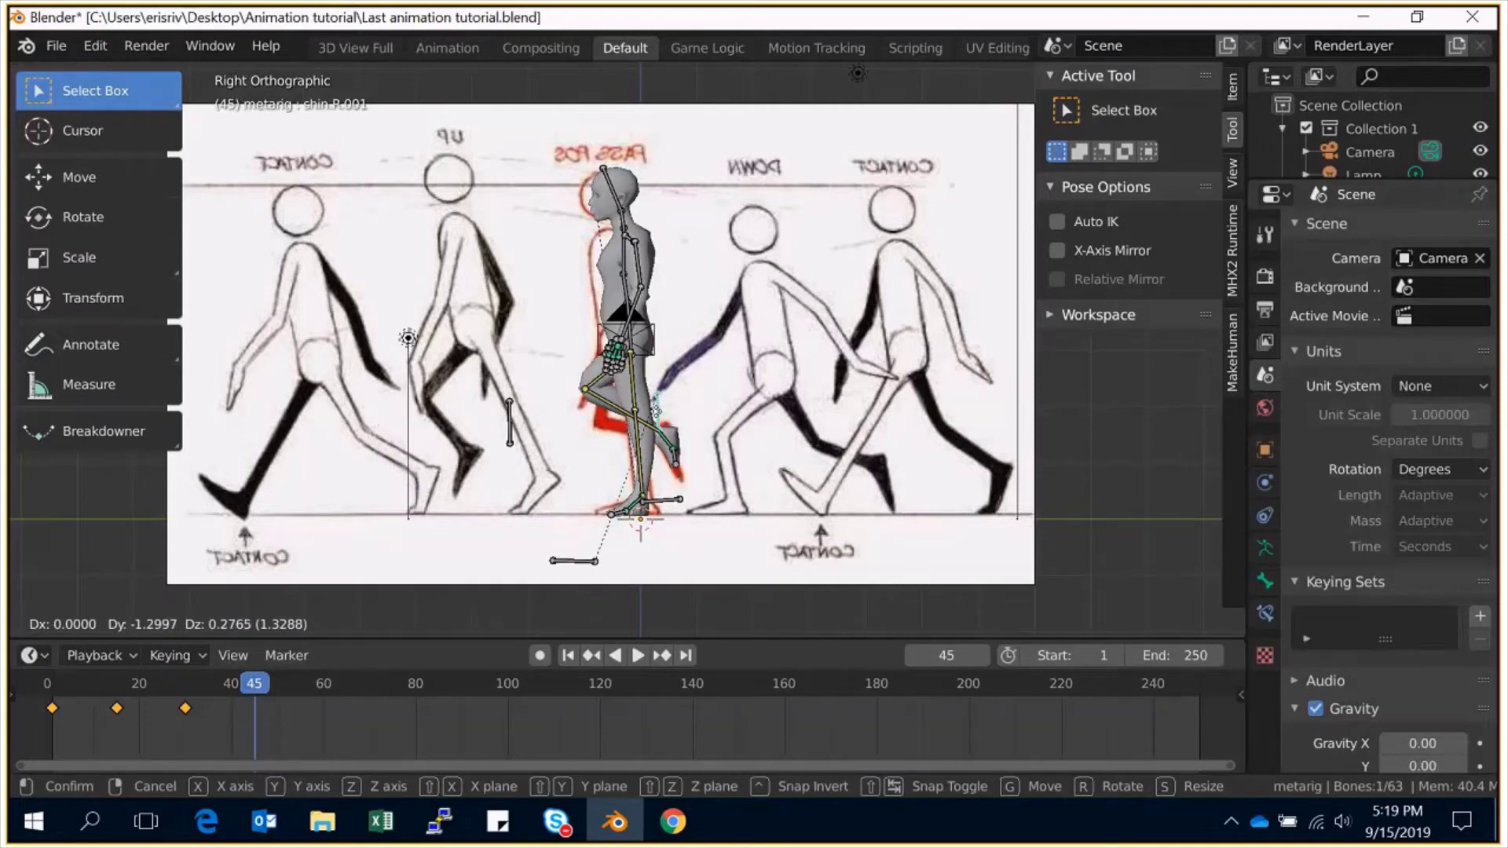
{"action": "left_click", "coordinate": [654, 399]}
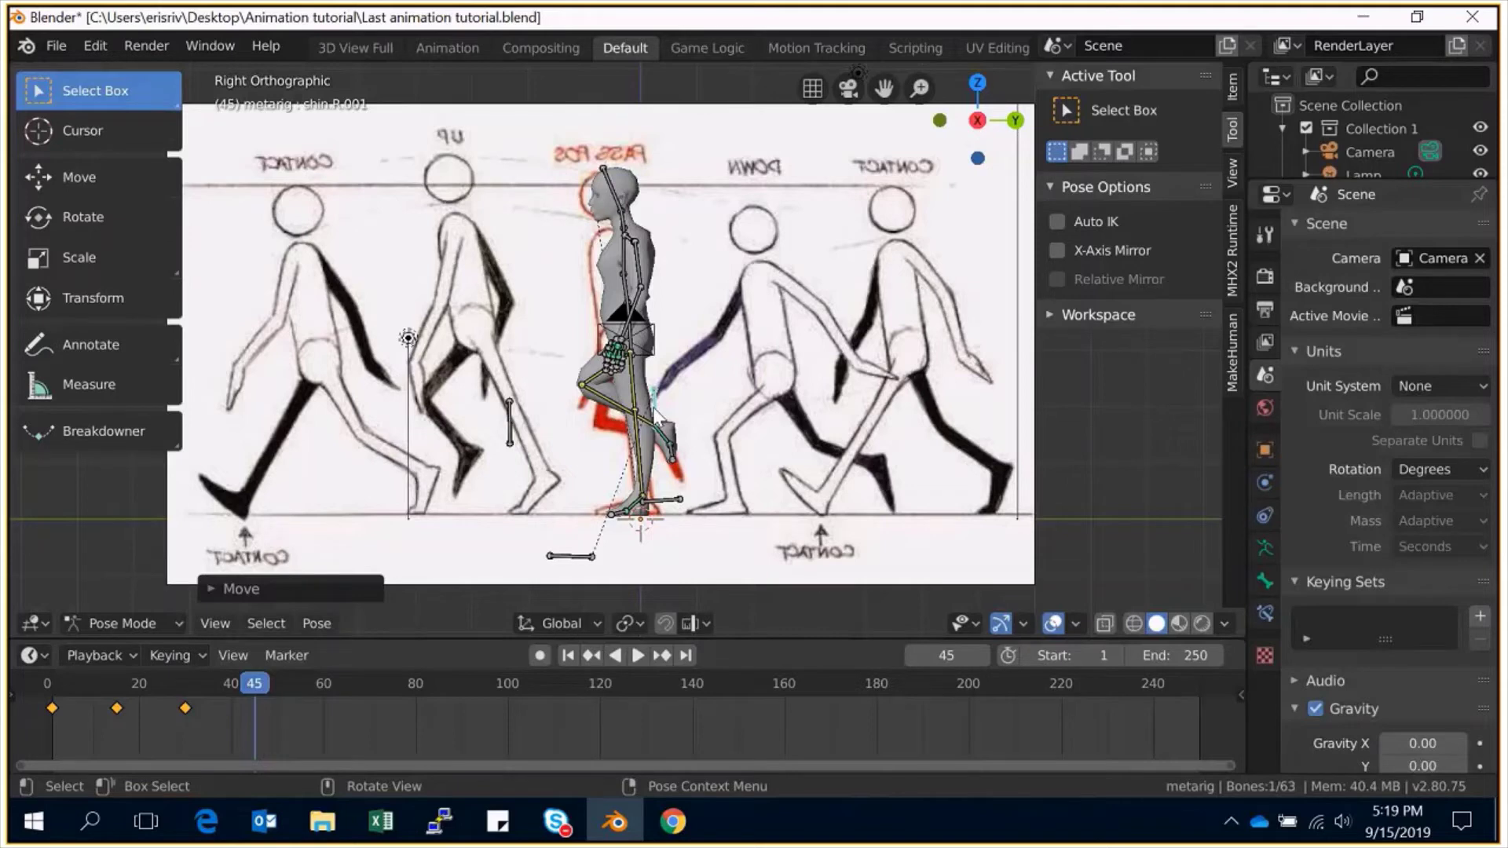
Key LocRotScale for all bones at frame 45.
{"action": "key", "text": "a"}
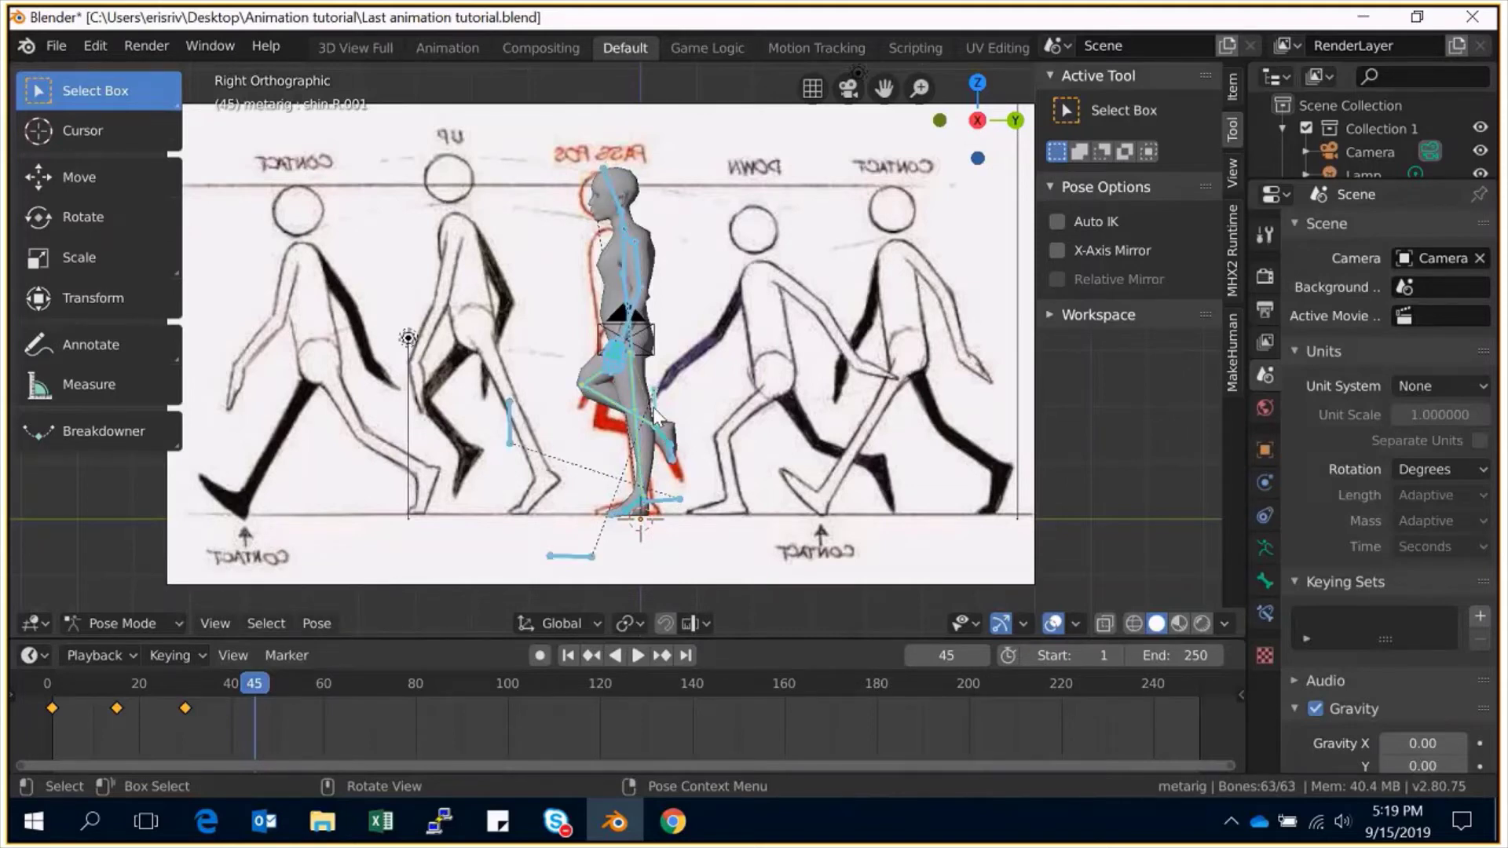
{"action": "key", "text": "i"}
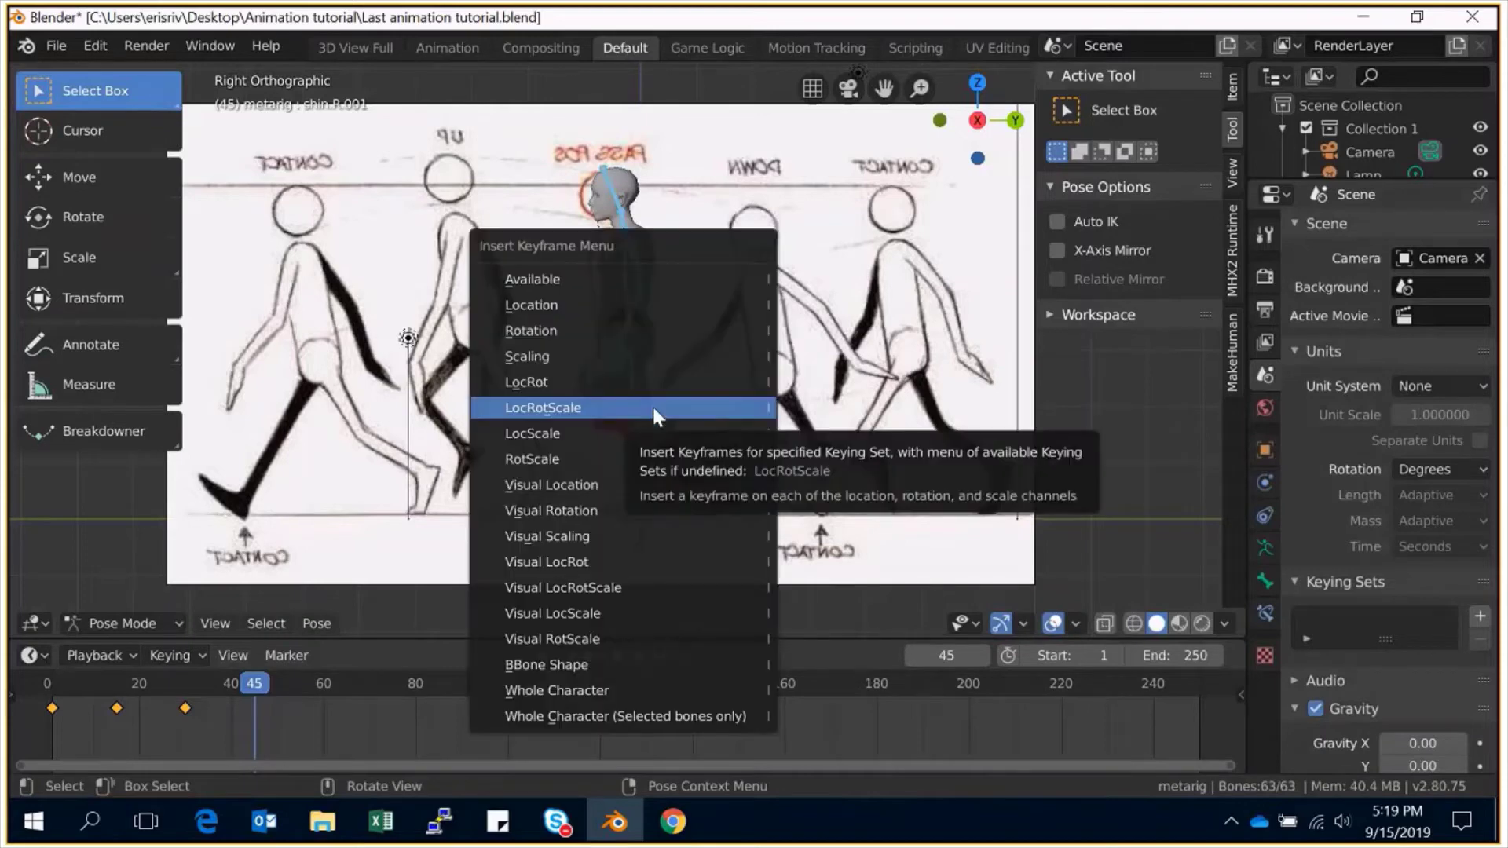
{"action": "left_click", "coordinate": [639, 402]}
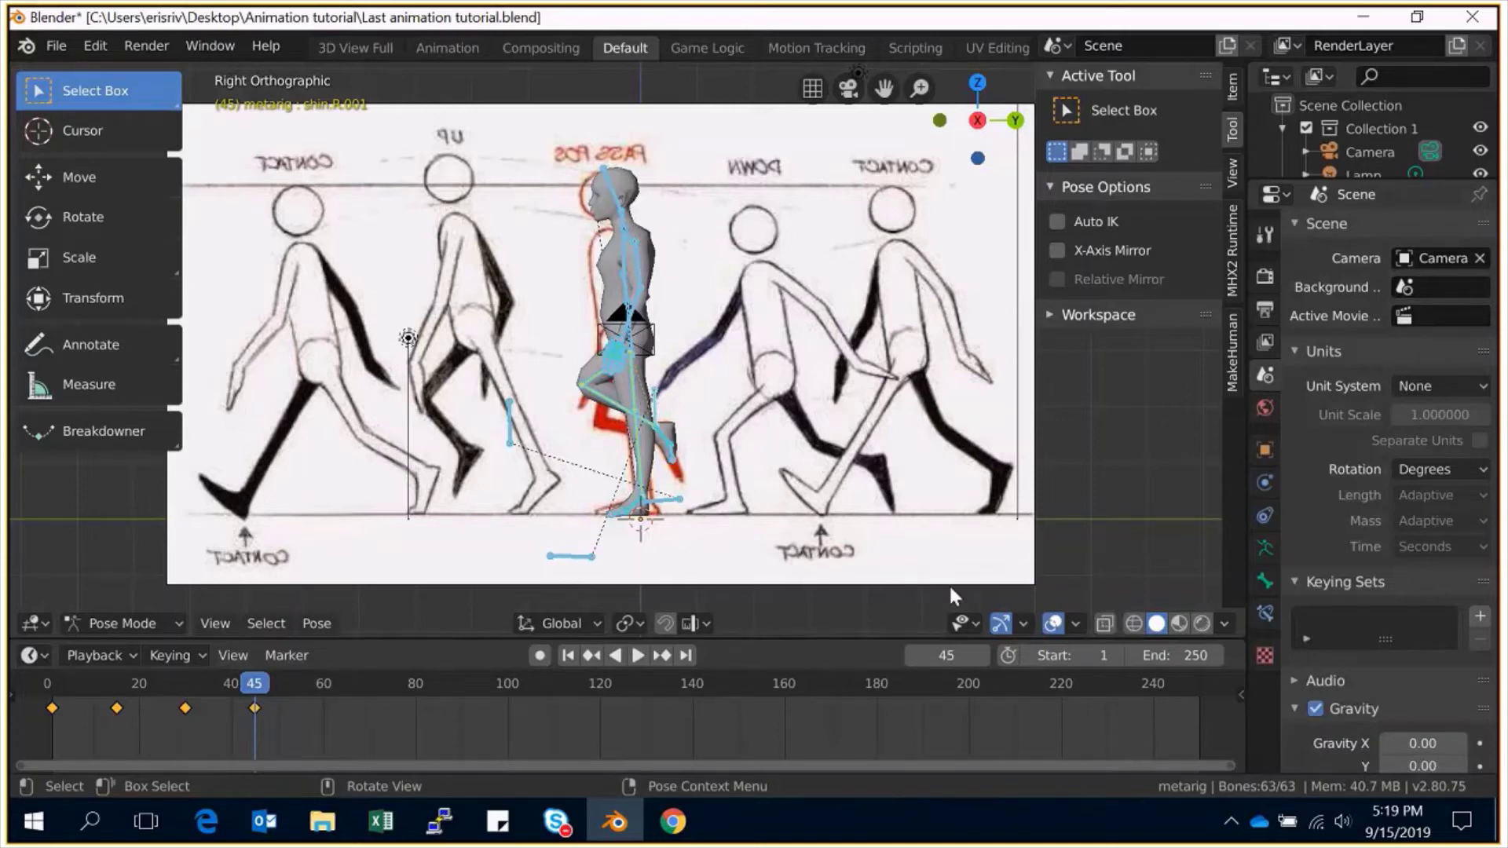
{"action": "left_click", "coordinate": [952, 656]}
Jump to frame 60, scrubbing back briefly to preview the motion.
{"action": "type", "text": "0"}
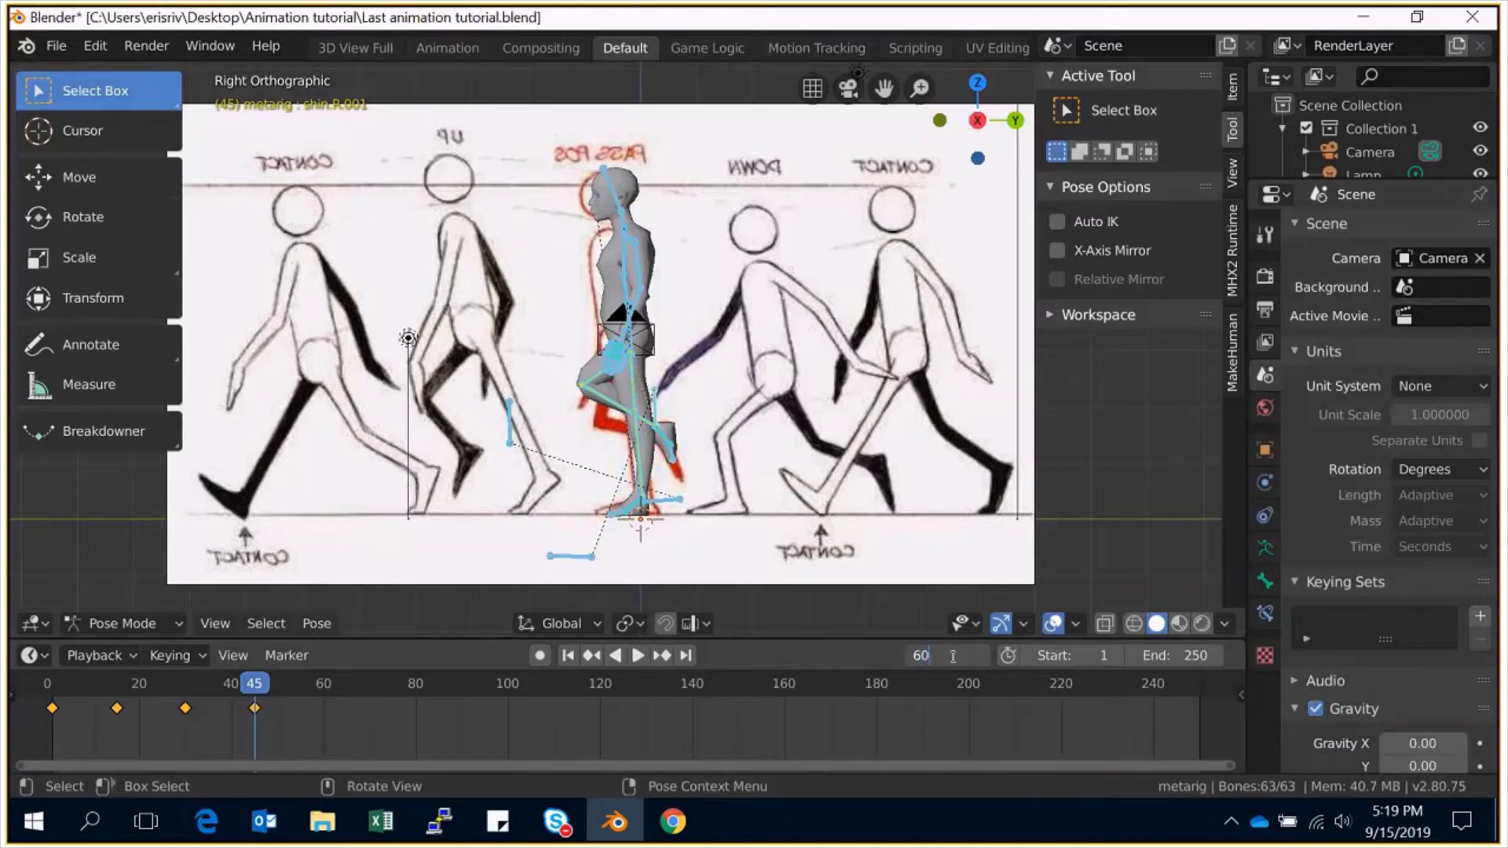
{"action": "key", "text": "Return"}
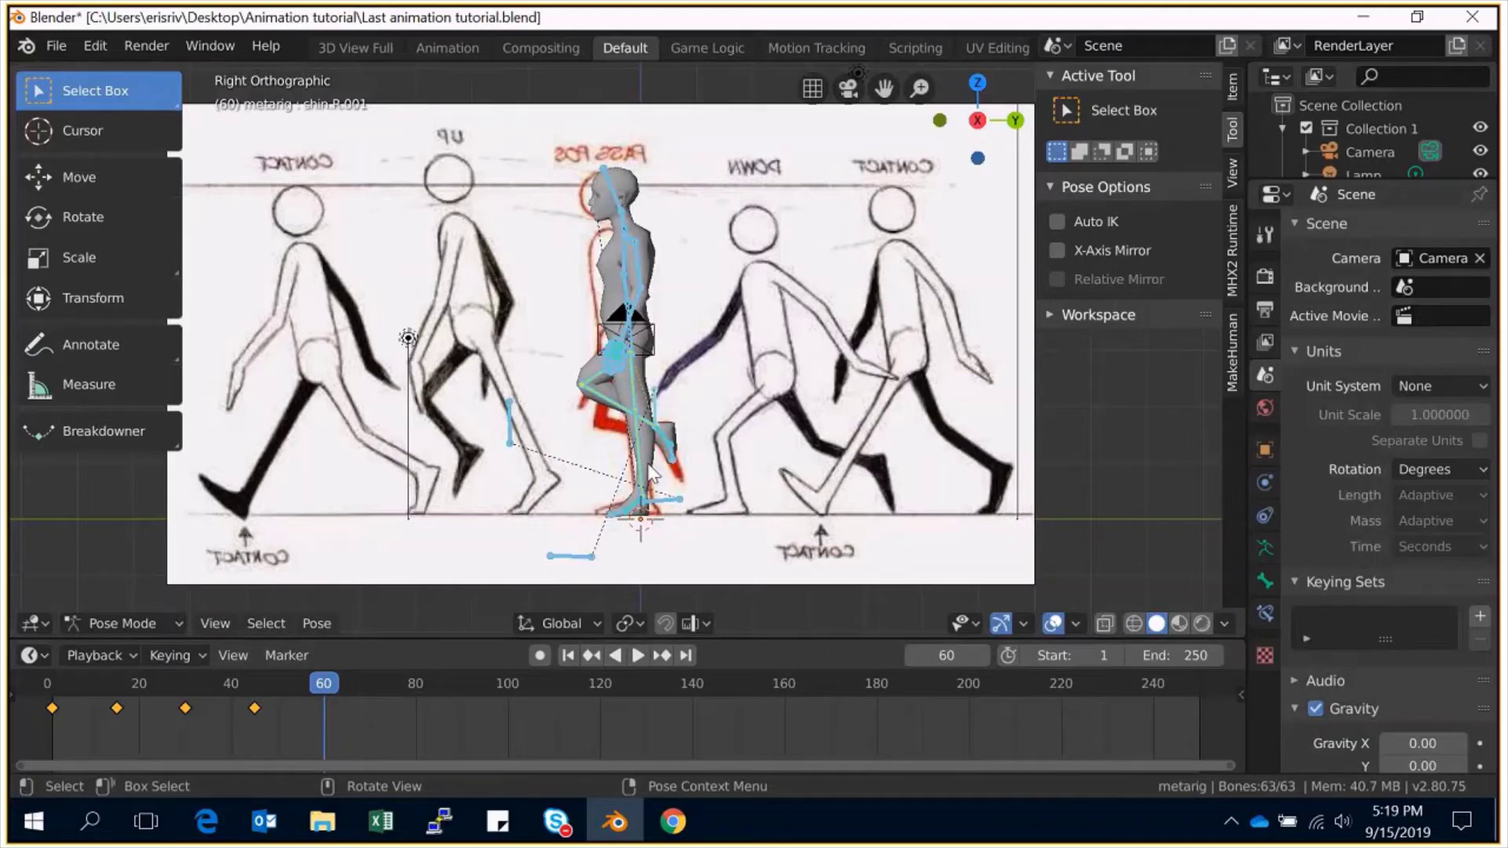
{"action": "mouse_move", "coordinate": [333, 674]}
{"action": "left_mouse_down"}
{"action": "mouse_move", "coordinate": [256, 693]}
{"action": "mouse_move", "coordinate": [285, 685]}
{"action": "mouse_move", "coordinate": [44, 682]}
{"action": "mouse_move", "coordinate": [318, 695]}
{"action": "left_mouse_up"}
{"action": "left_click", "coordinate": [945, 655]}
{"action": "key", "text": "BackSpace"}
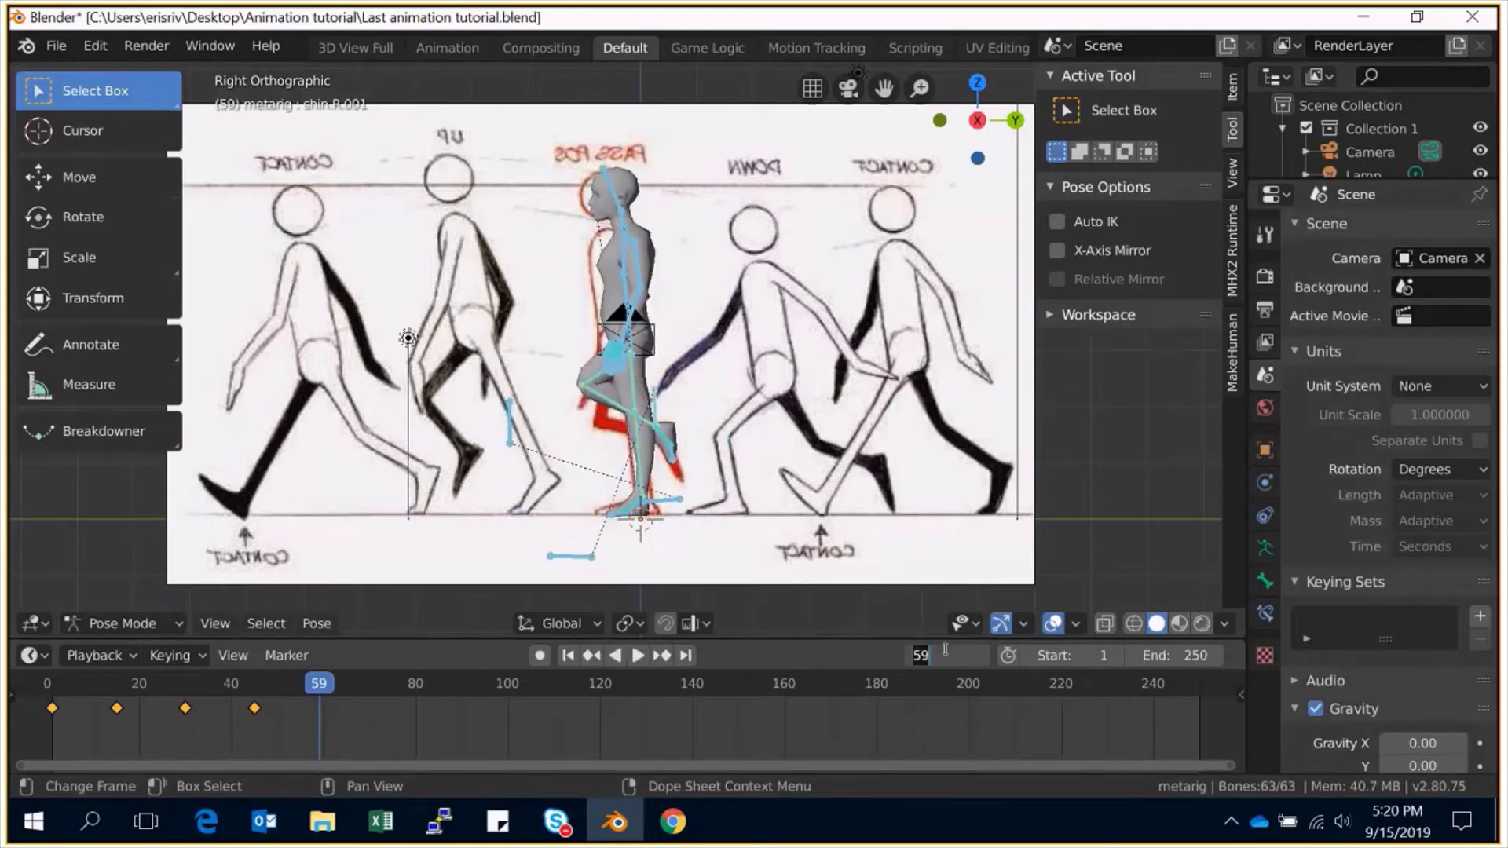
{"action": "type", "text": "60"}
{"action": "key", "text": "Return"}
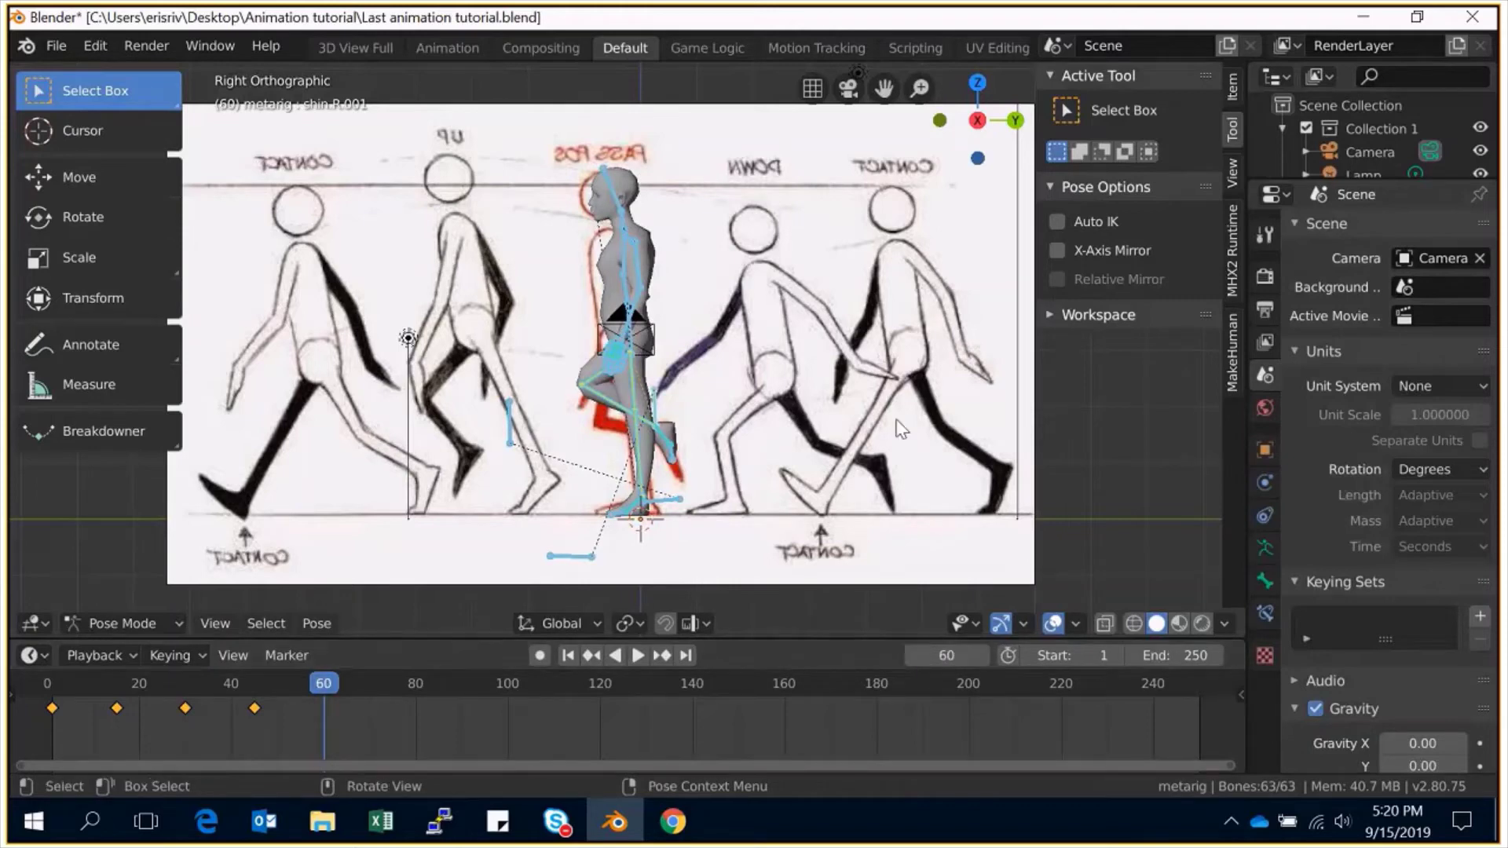
Slide the reference Empty along Y so the UP pose sits behind the rig, then reselect the armature in Pose Mode.
{"action": "key", "text": "ctrl+Tab"}
{"action": "left_click_drag", "start_coordinate": [676, 424], "coordinate": [848, 431]}
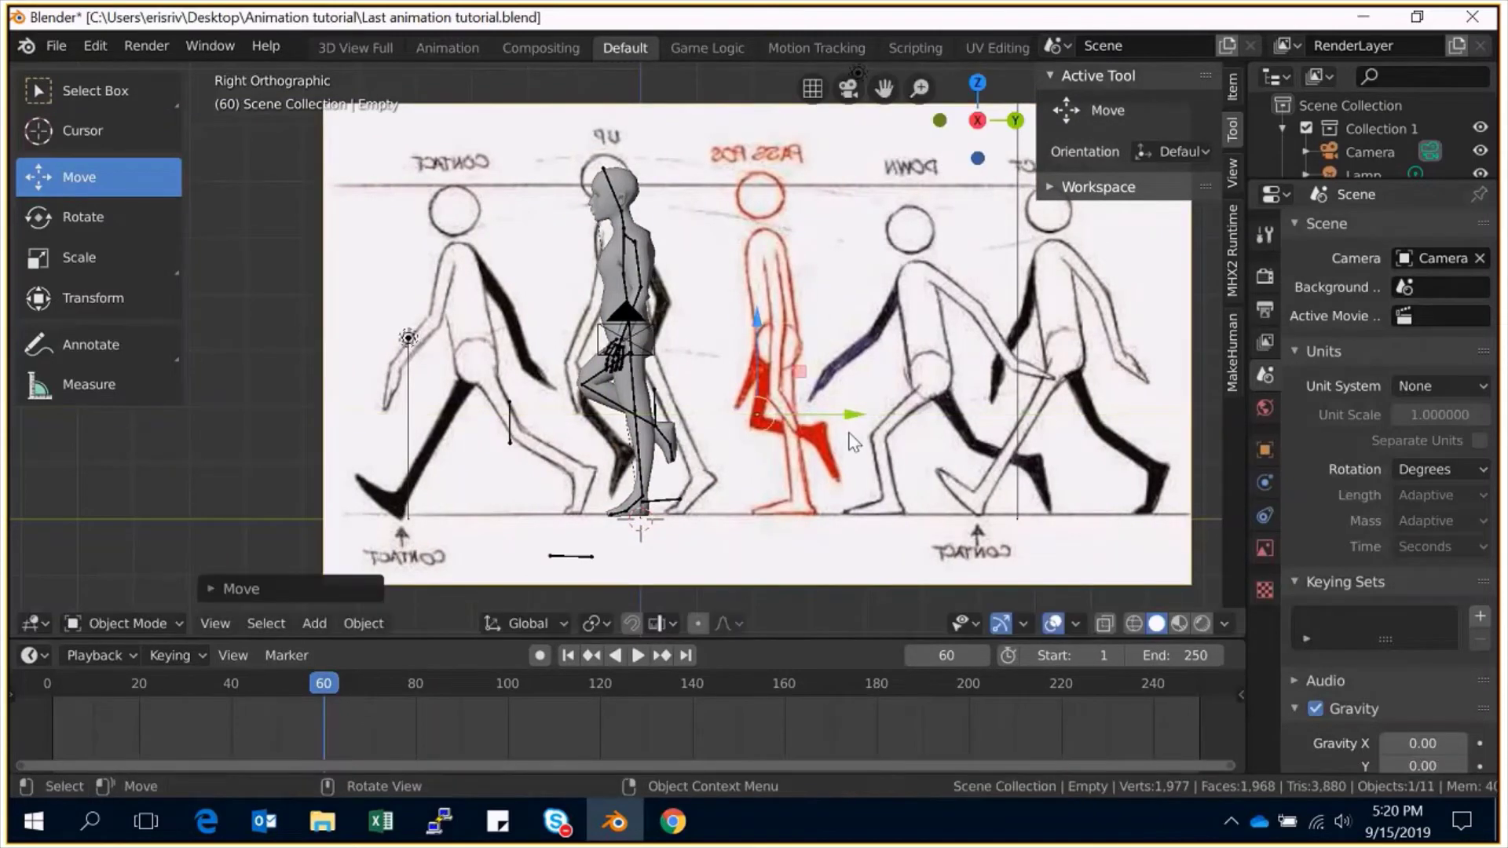
{"action": "left_click", "coordinate": [620, 269]}
{"action": "key", "text": "ctrl+Tab"}
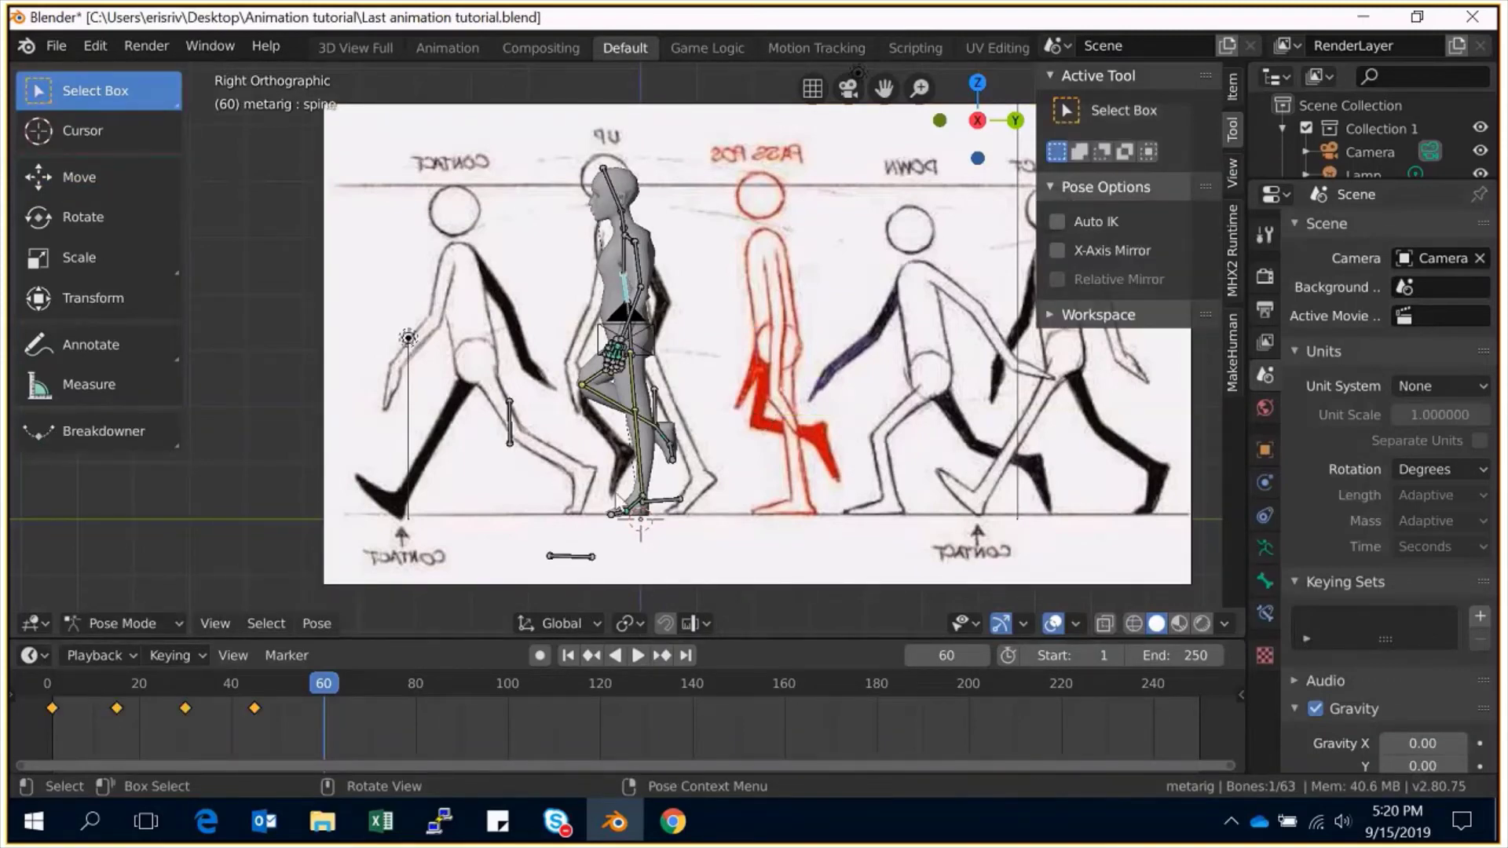
Raise the whole rig vertically, then reposition and tilt the left foot for the UP pose.
{"action": "key", "text": "a"}
{"action": "key", "text": "g"}
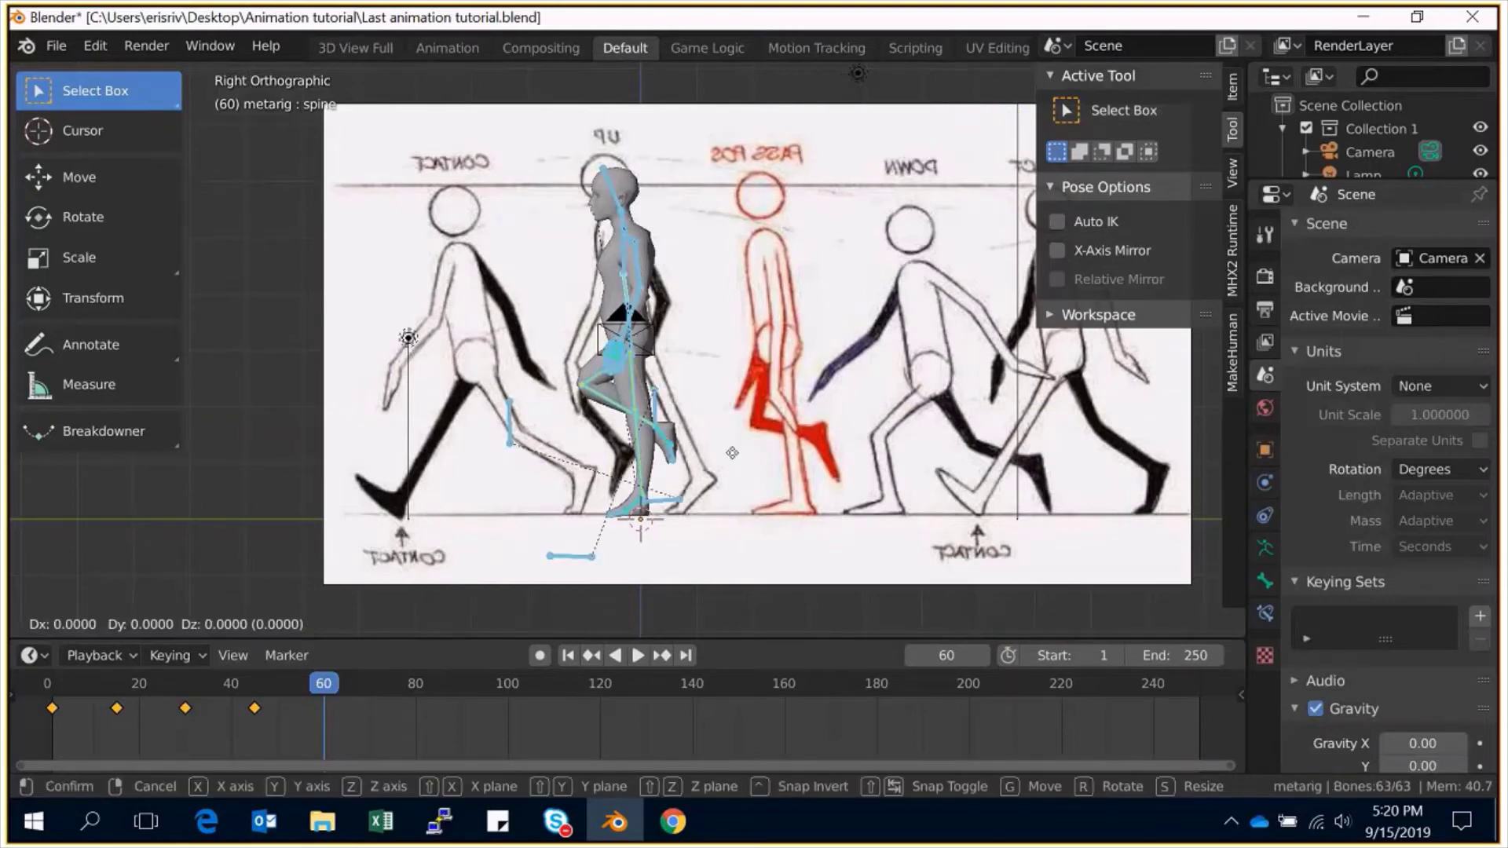
{"action": "key", "text": "z"}
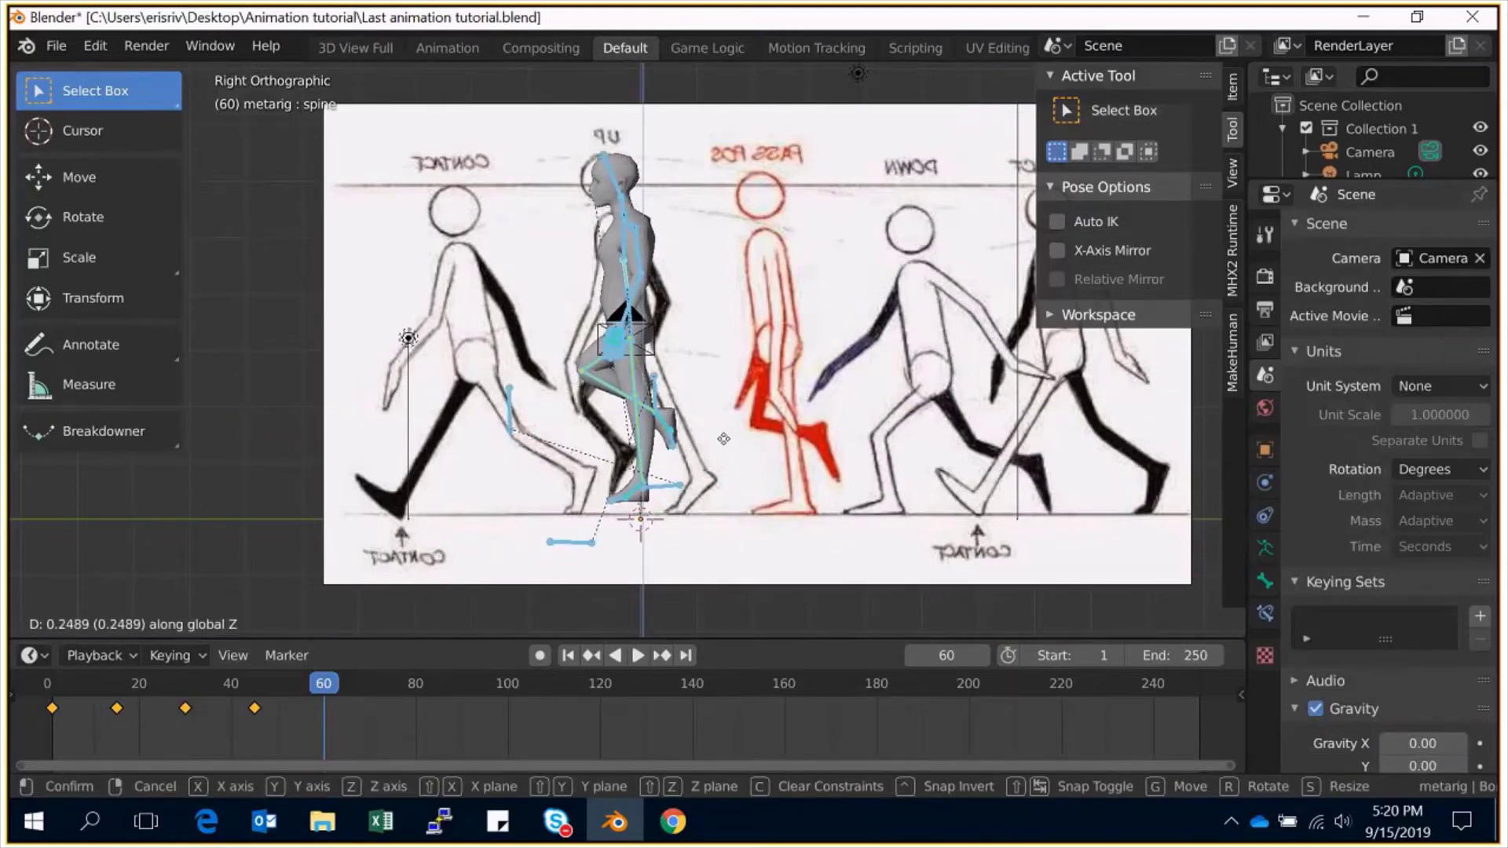
{"action": "left_click", "coordinate": [728, 449]}
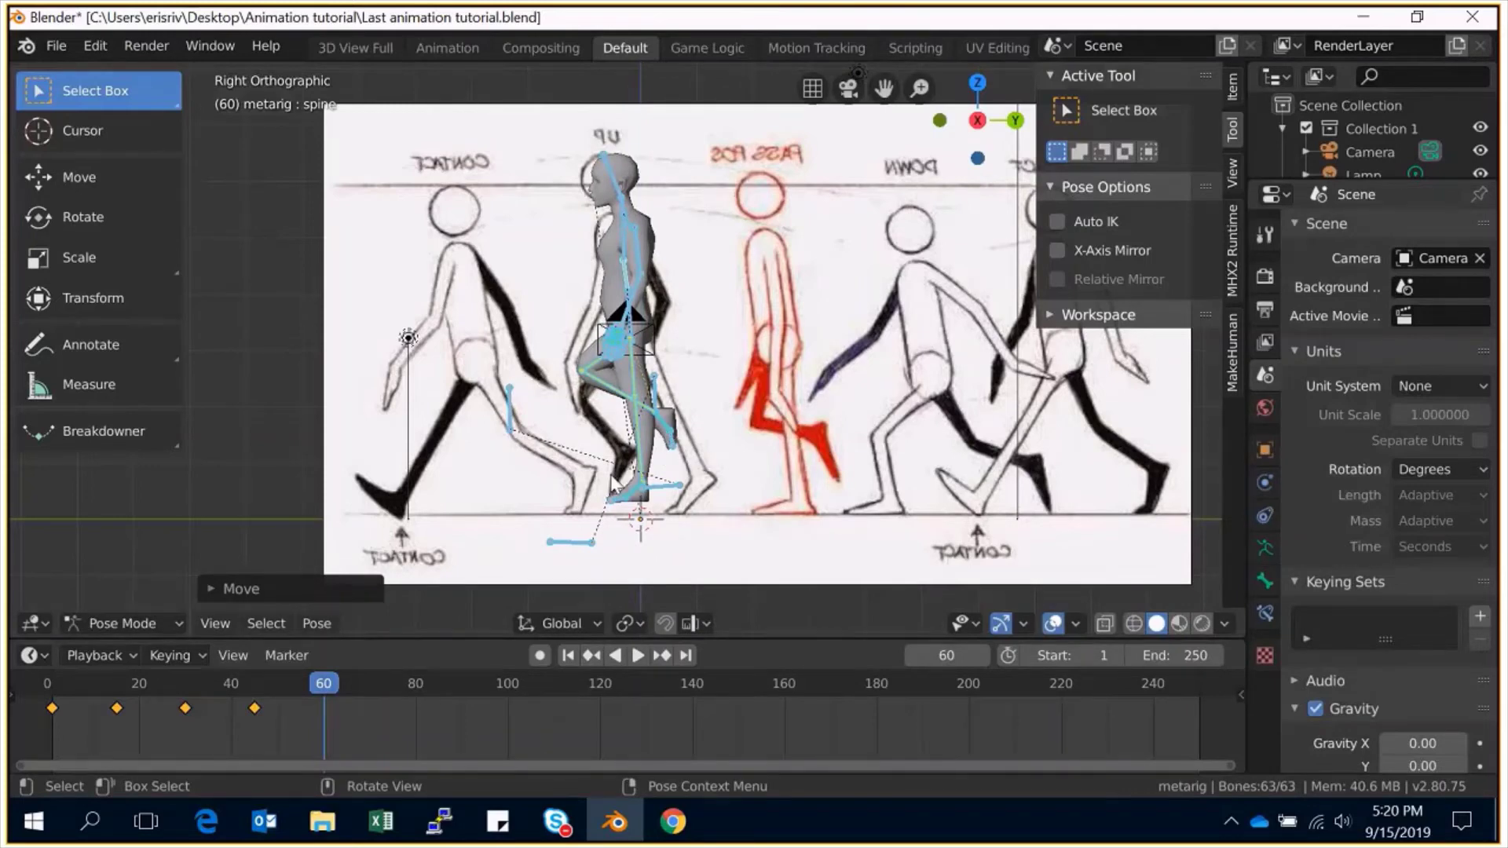
{"action": "left_click", "coordinate": [666, 493]}
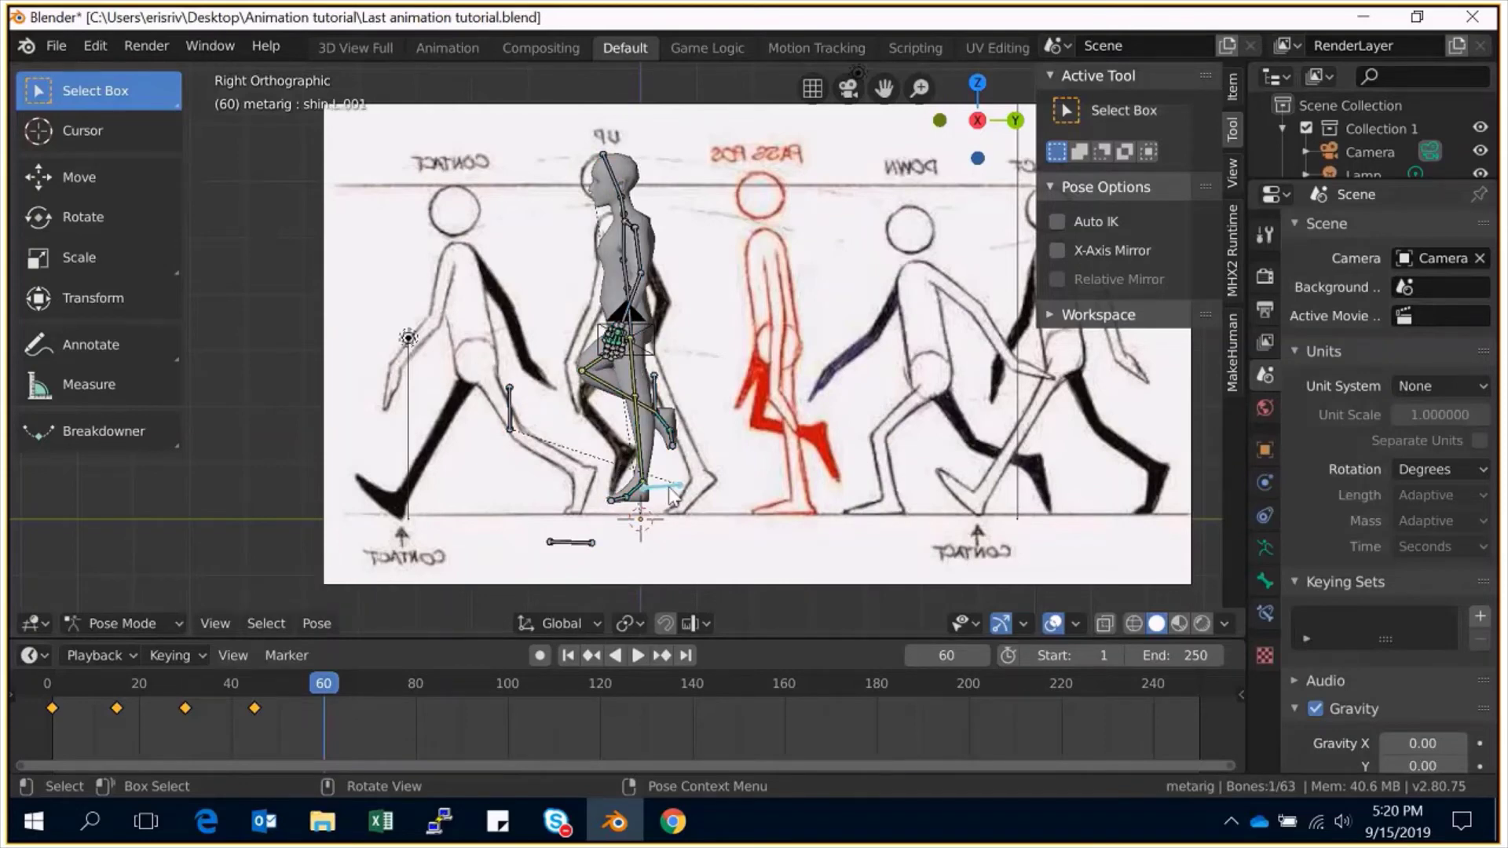
{"action": "key", "text": "g"}
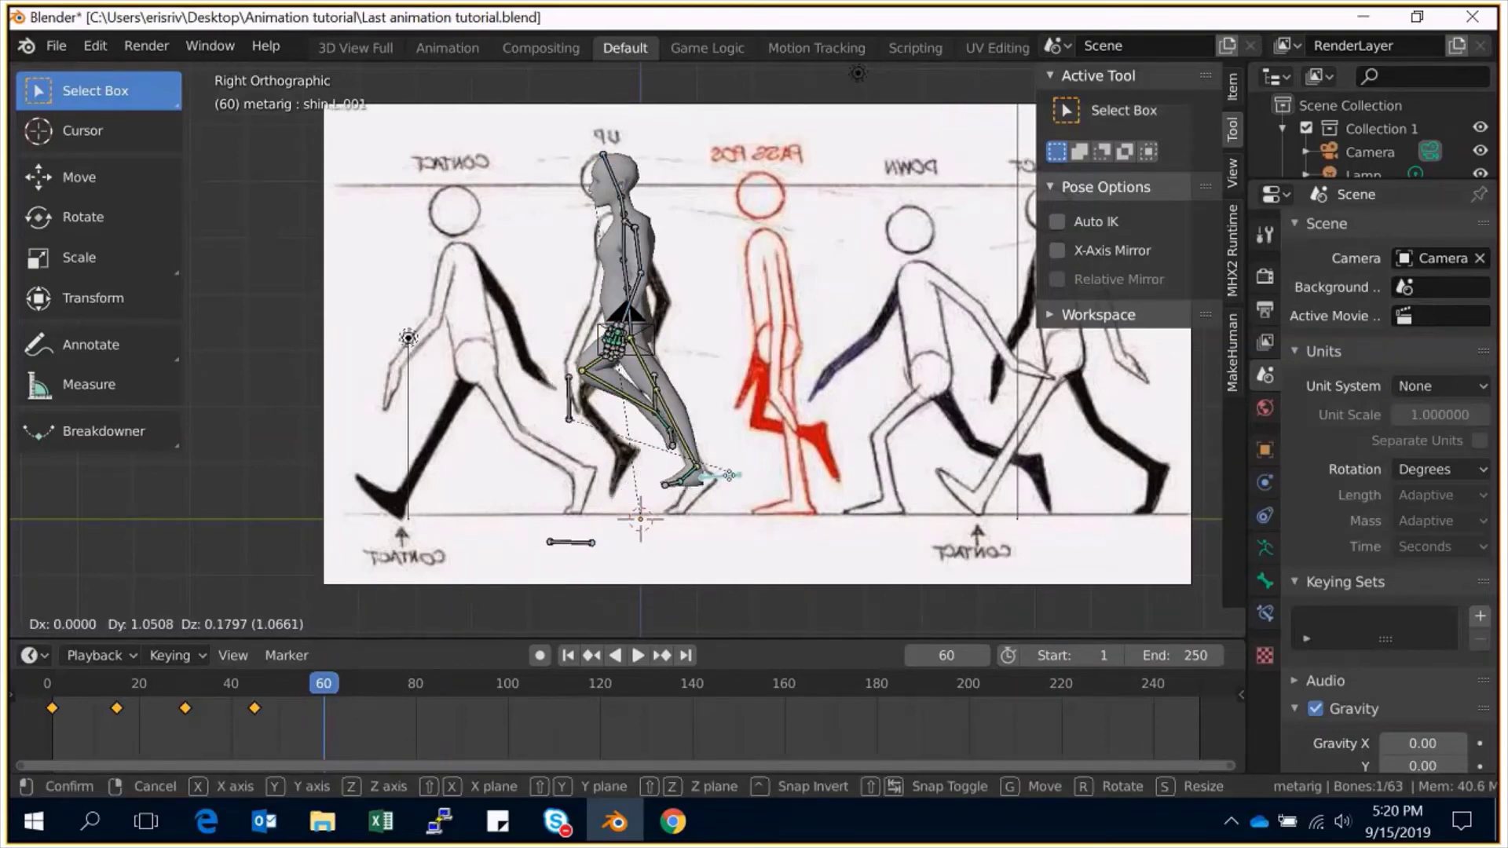
{"action": "left_click", "coordinate": [731, 475]}
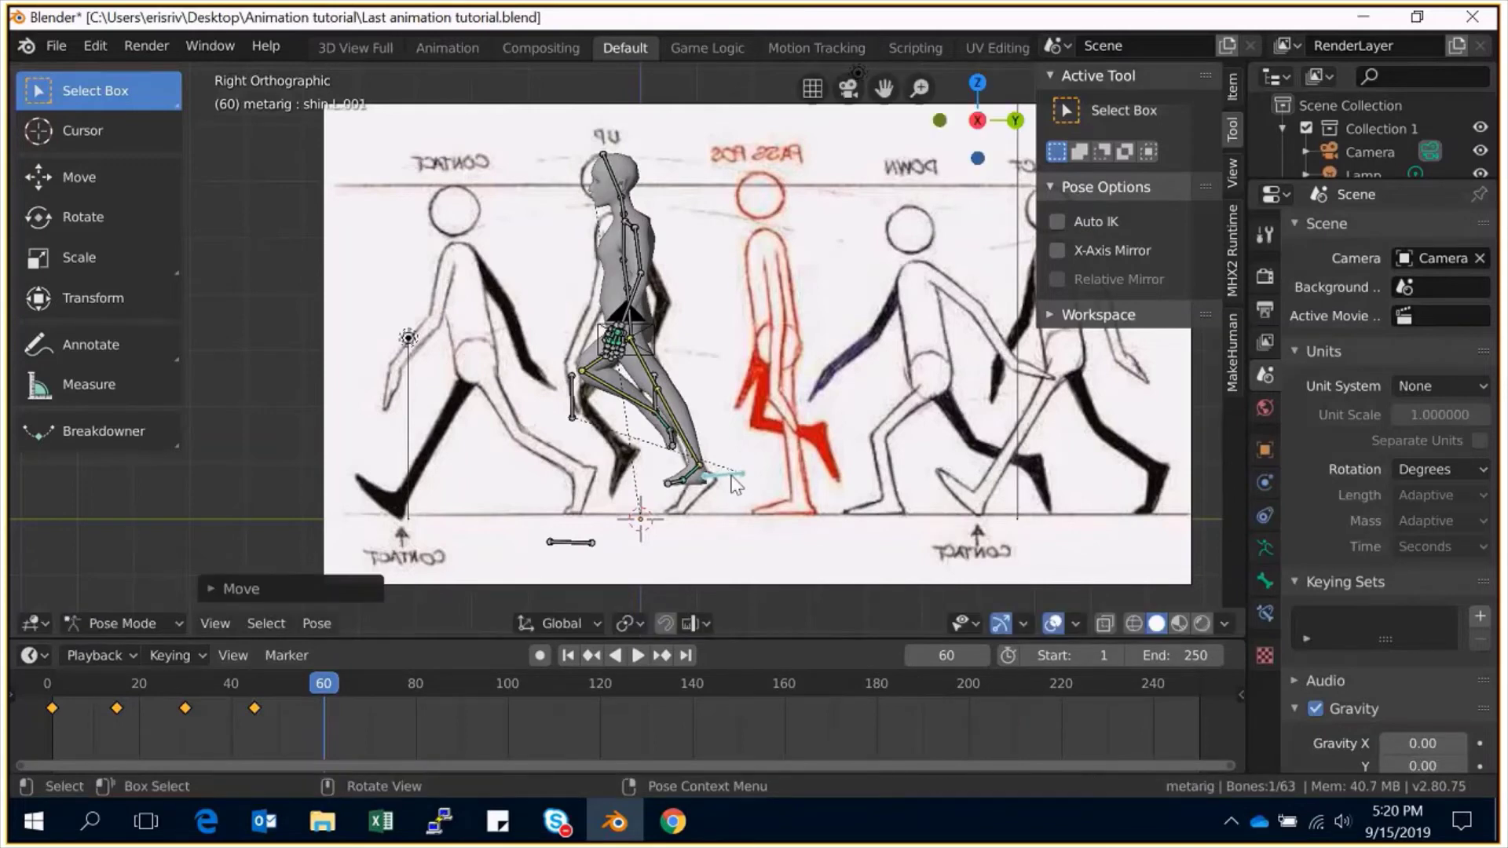
{"action": "key", "text": "r"}
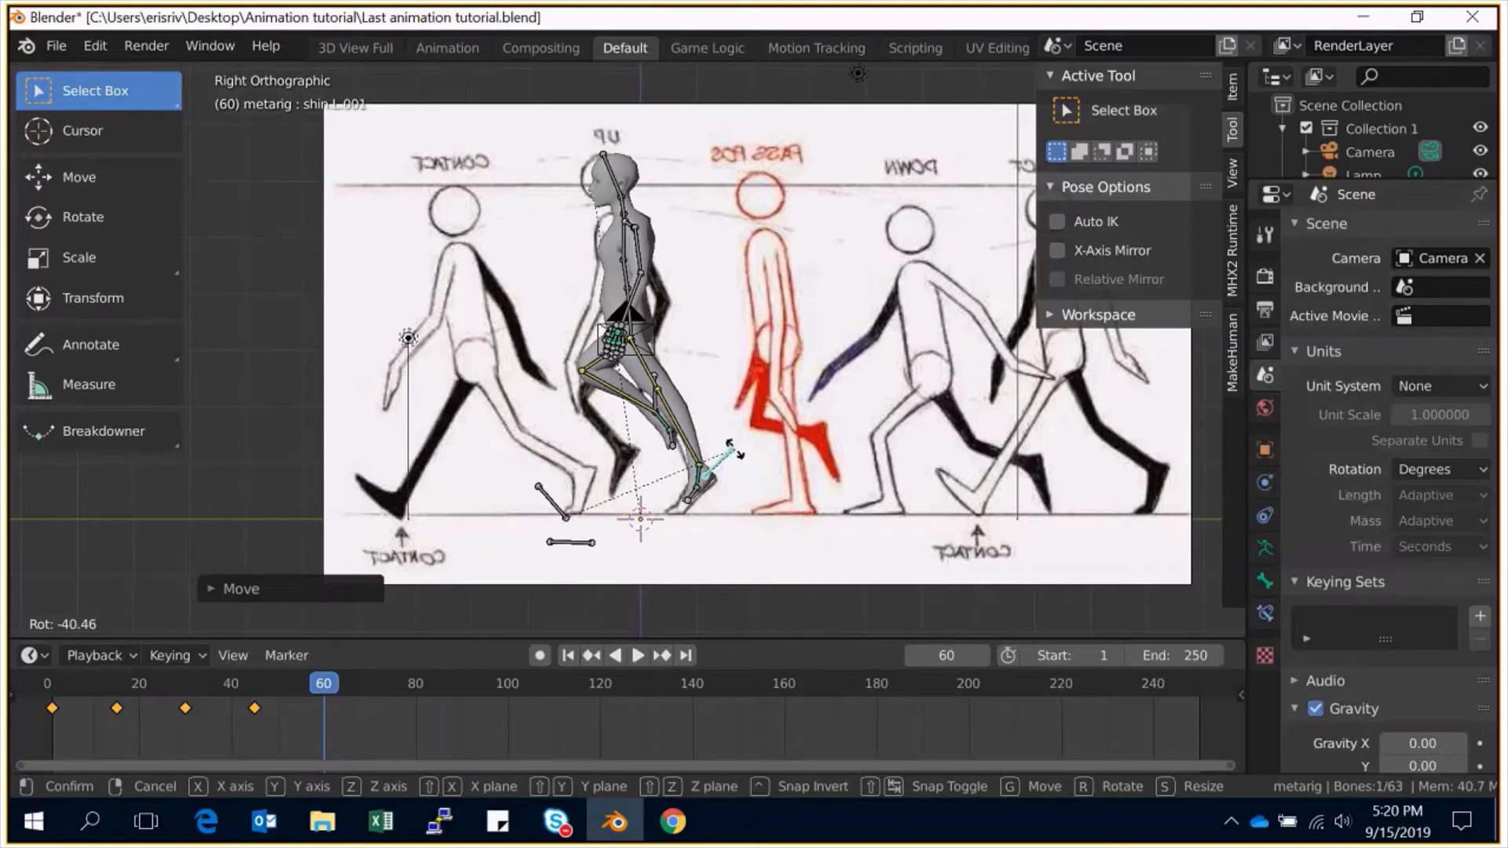
{"action": "left_click", "coordinate": [735, 452]}
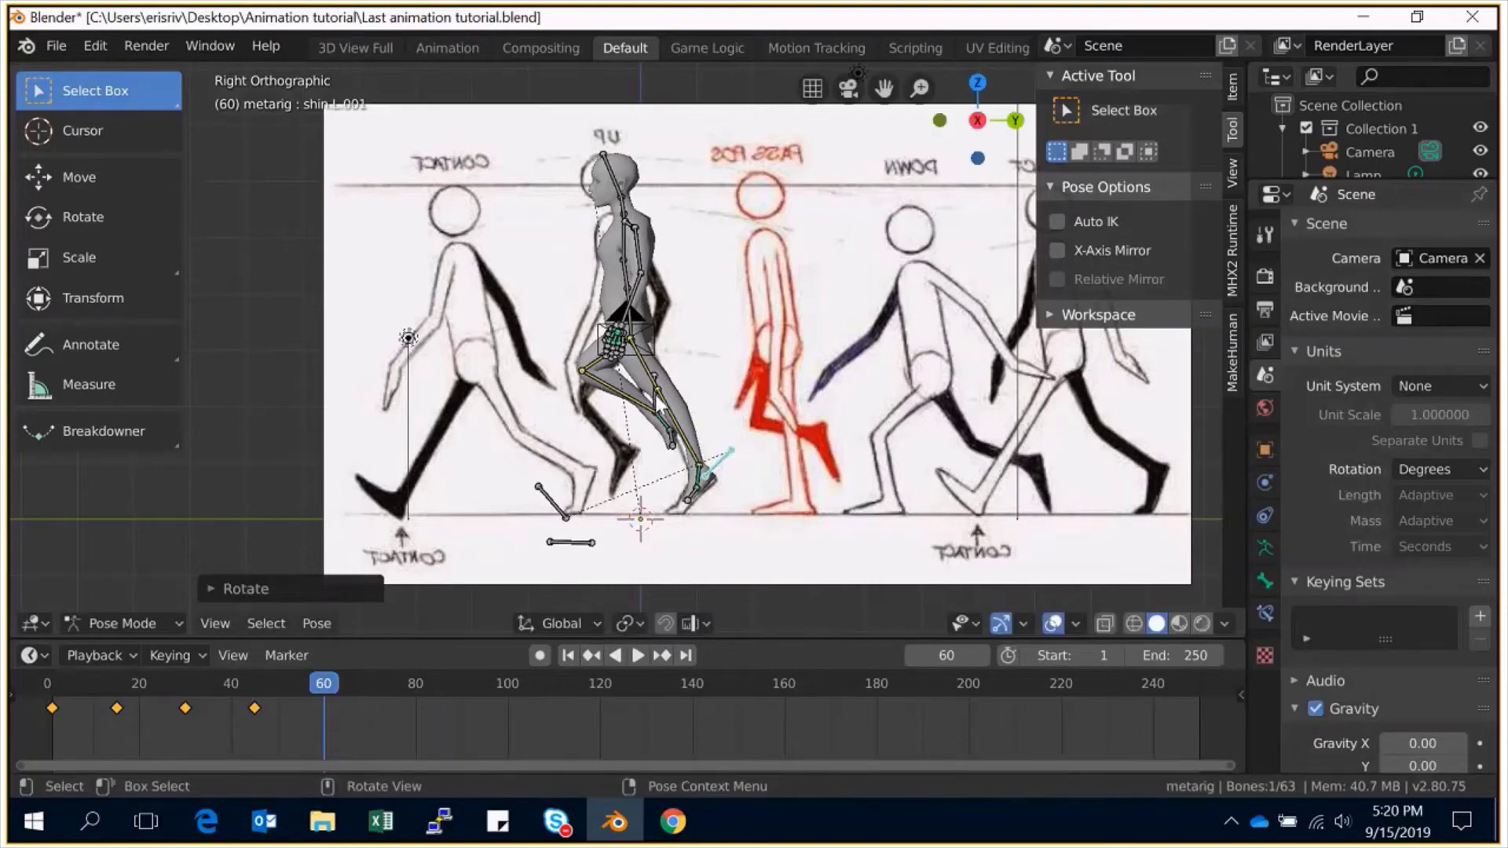
Move and rotate the right lower leg to match the UP drawing.
{"action": "left_click", "coordinate": [659, 404]}
{"action": "left_click", "coordinate": [658, 406]}
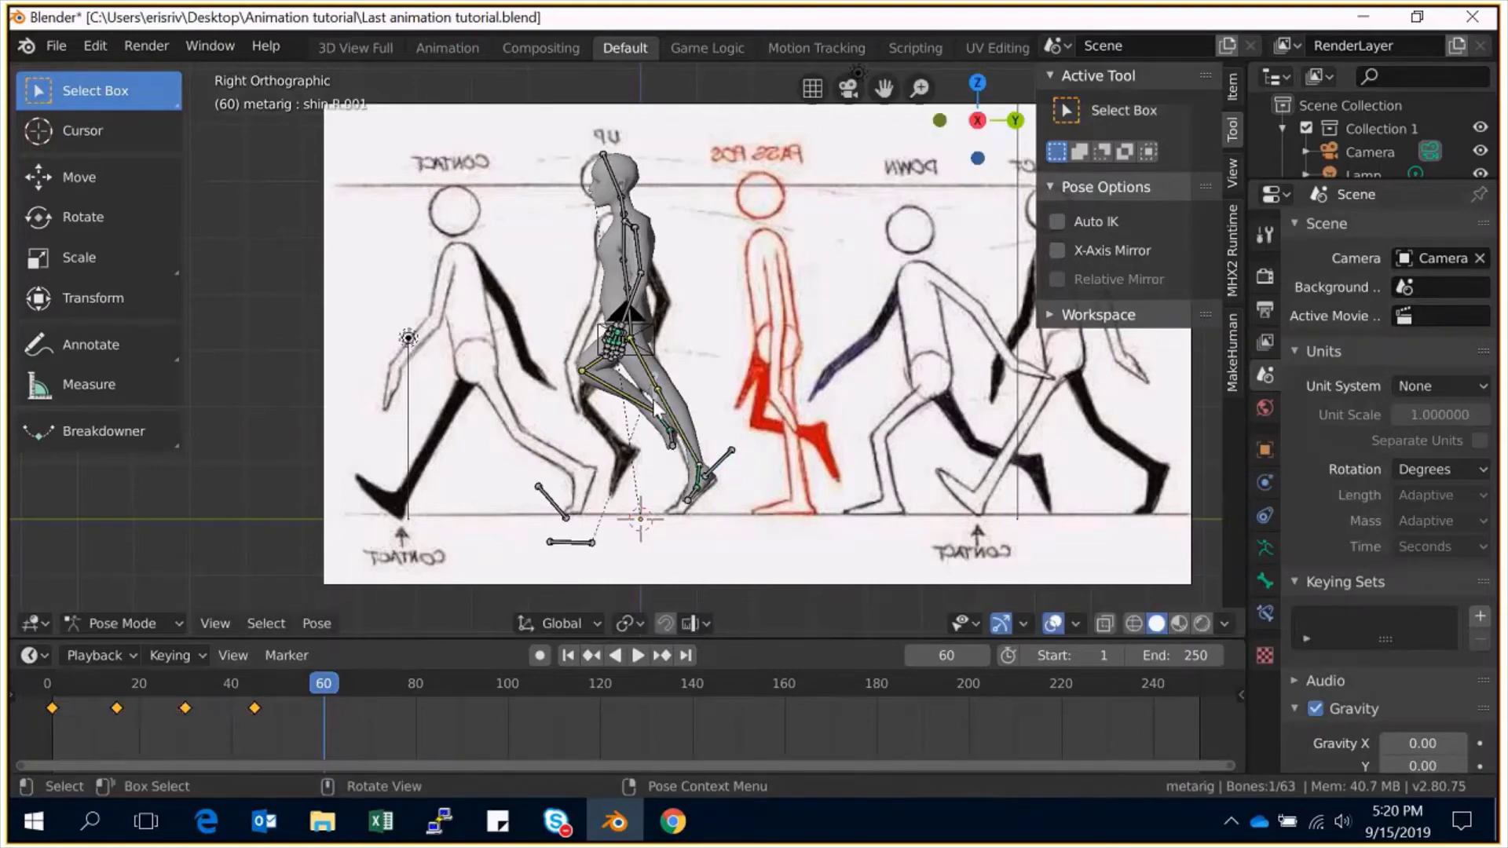
{"action": "key", "text": "g"}
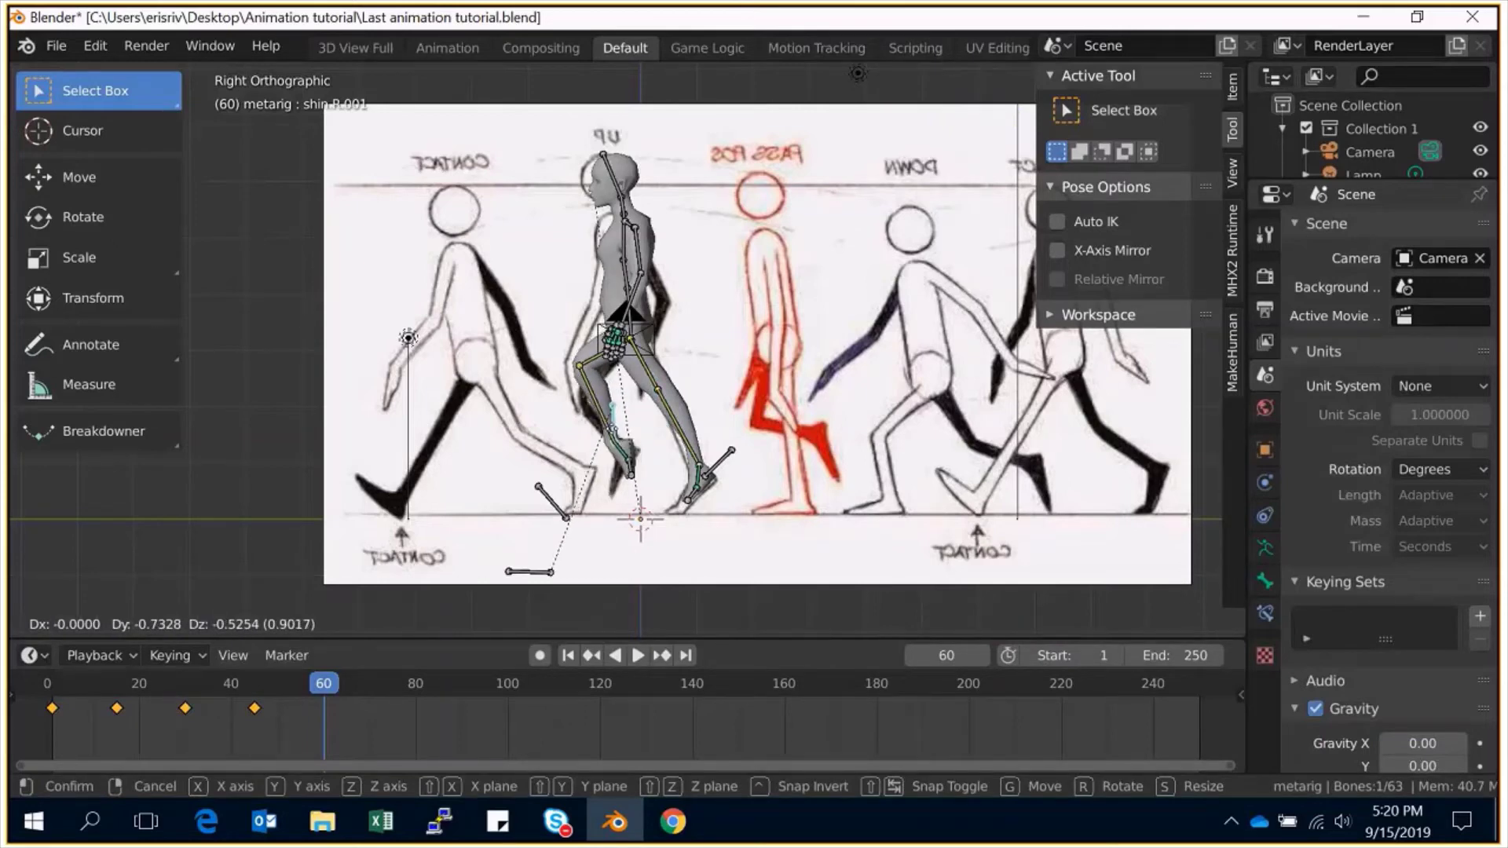
{"action": "left_click", "coordinate": [616, 446]}
{"action": "key", "text": "r"}
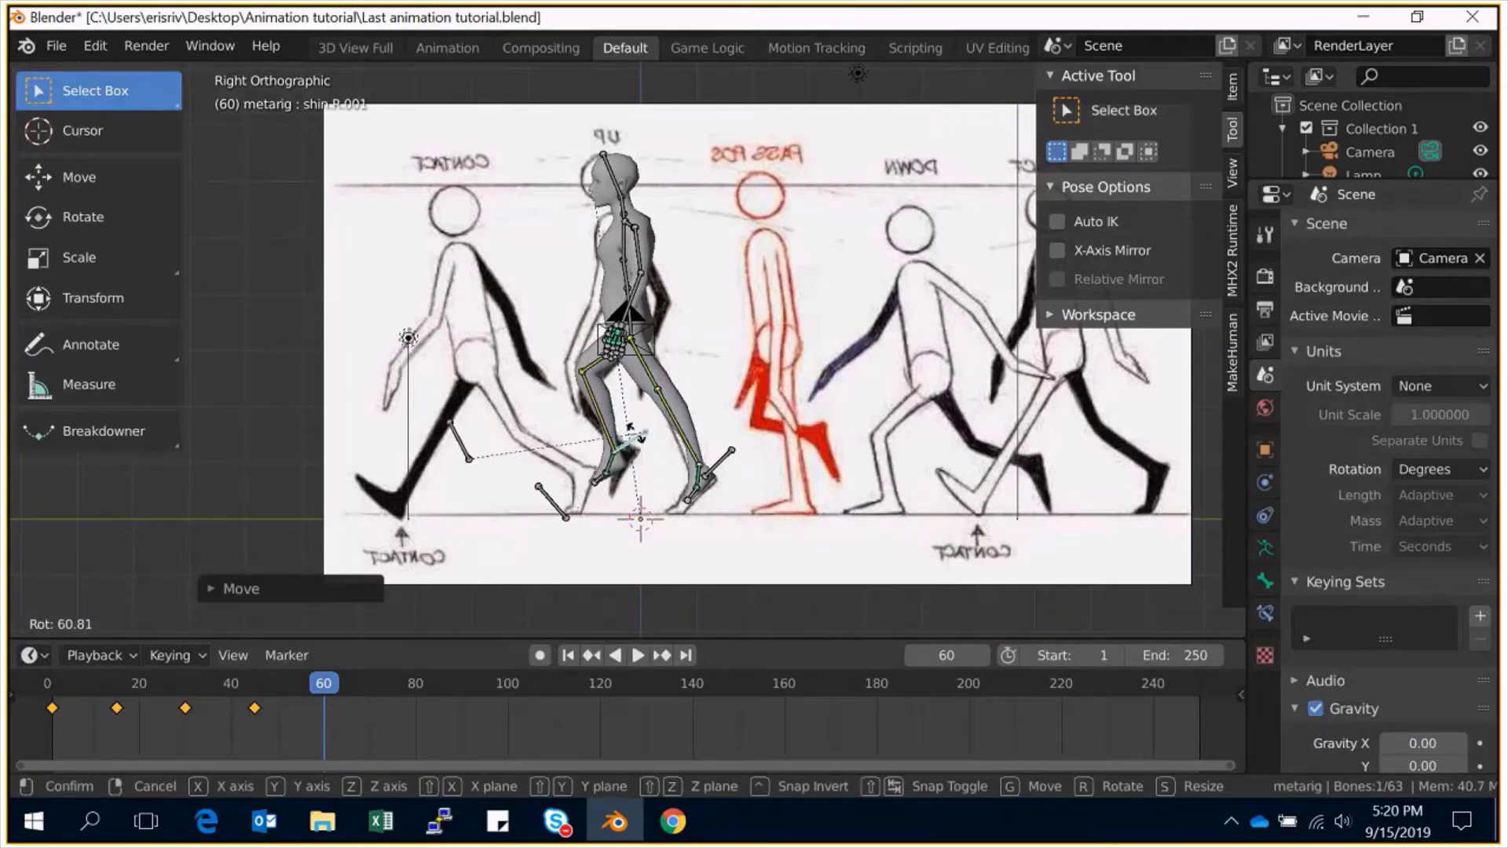
{"action": "left_click", "coordinate": [627, 440]}
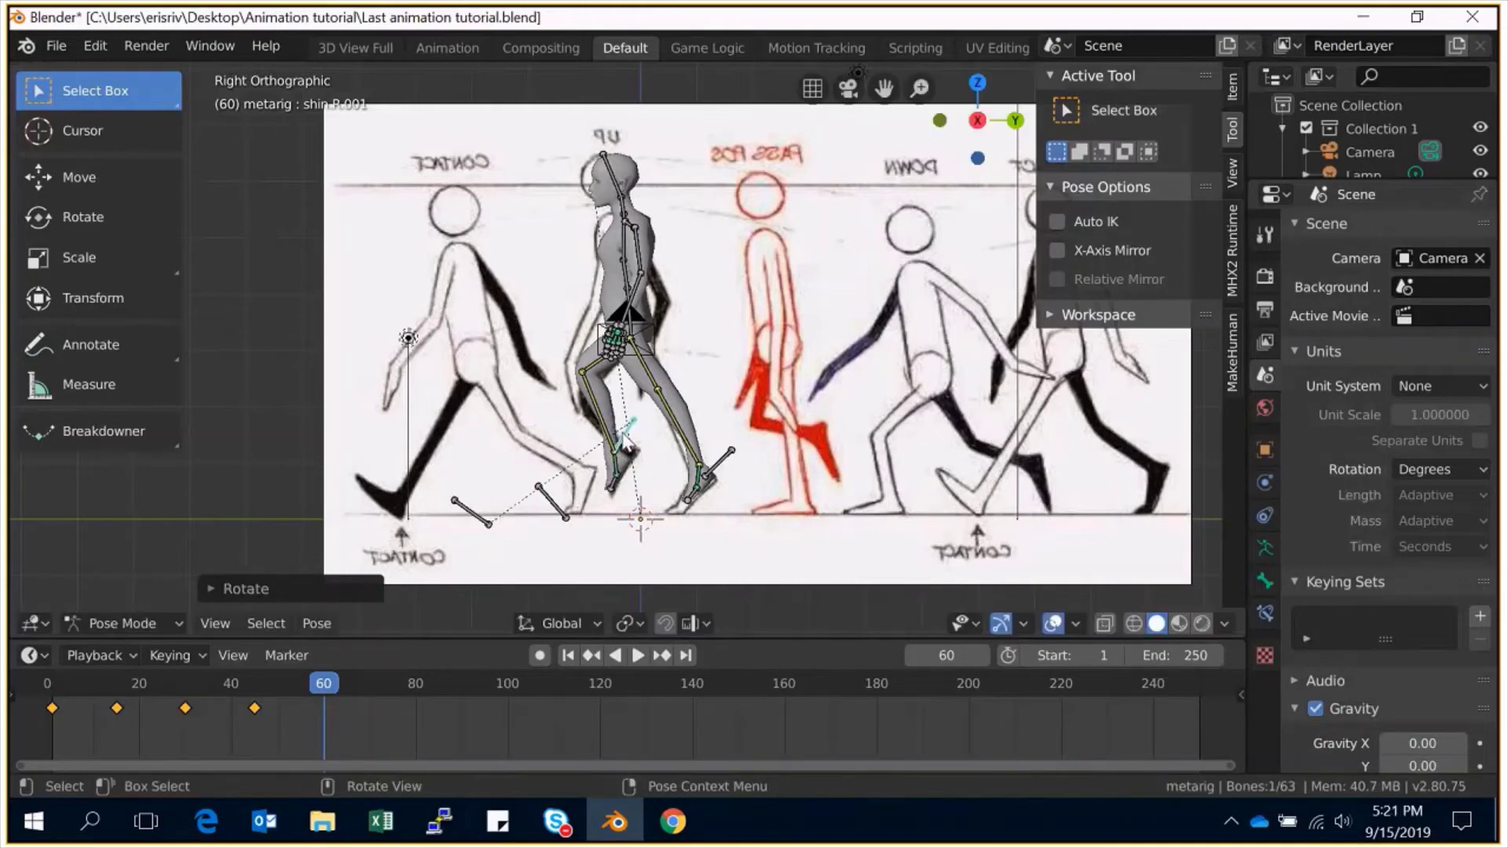
Lower the whole rig along Z and shift it slightly along Y.
{"action": "left_click", "coordinate": [632, 334]}
{"action": "key", "text": "a"}
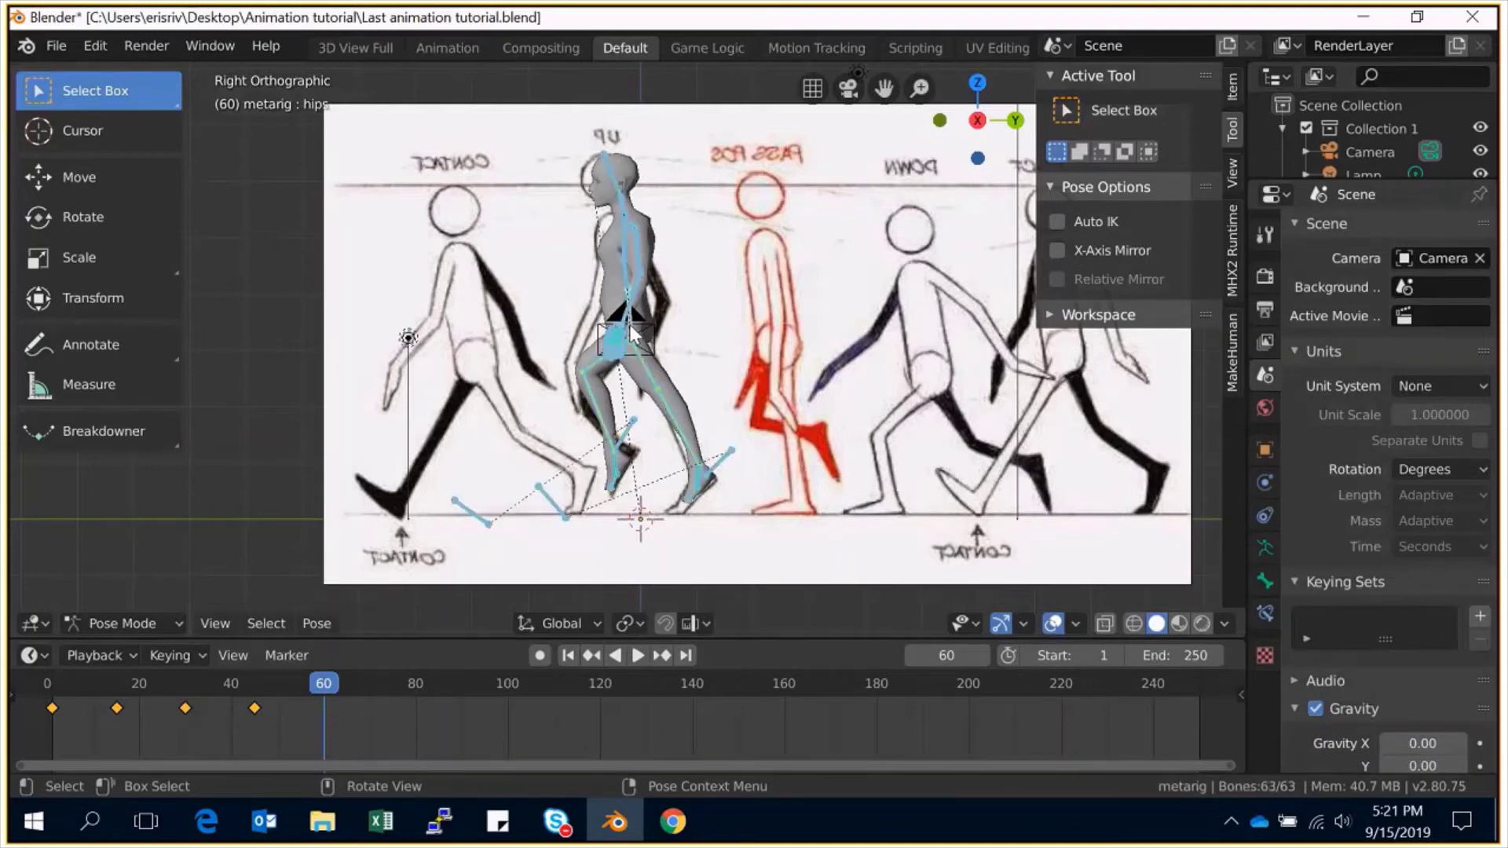
{"action": "key", "text": "g"}
{"action": "key", "text": "z"}
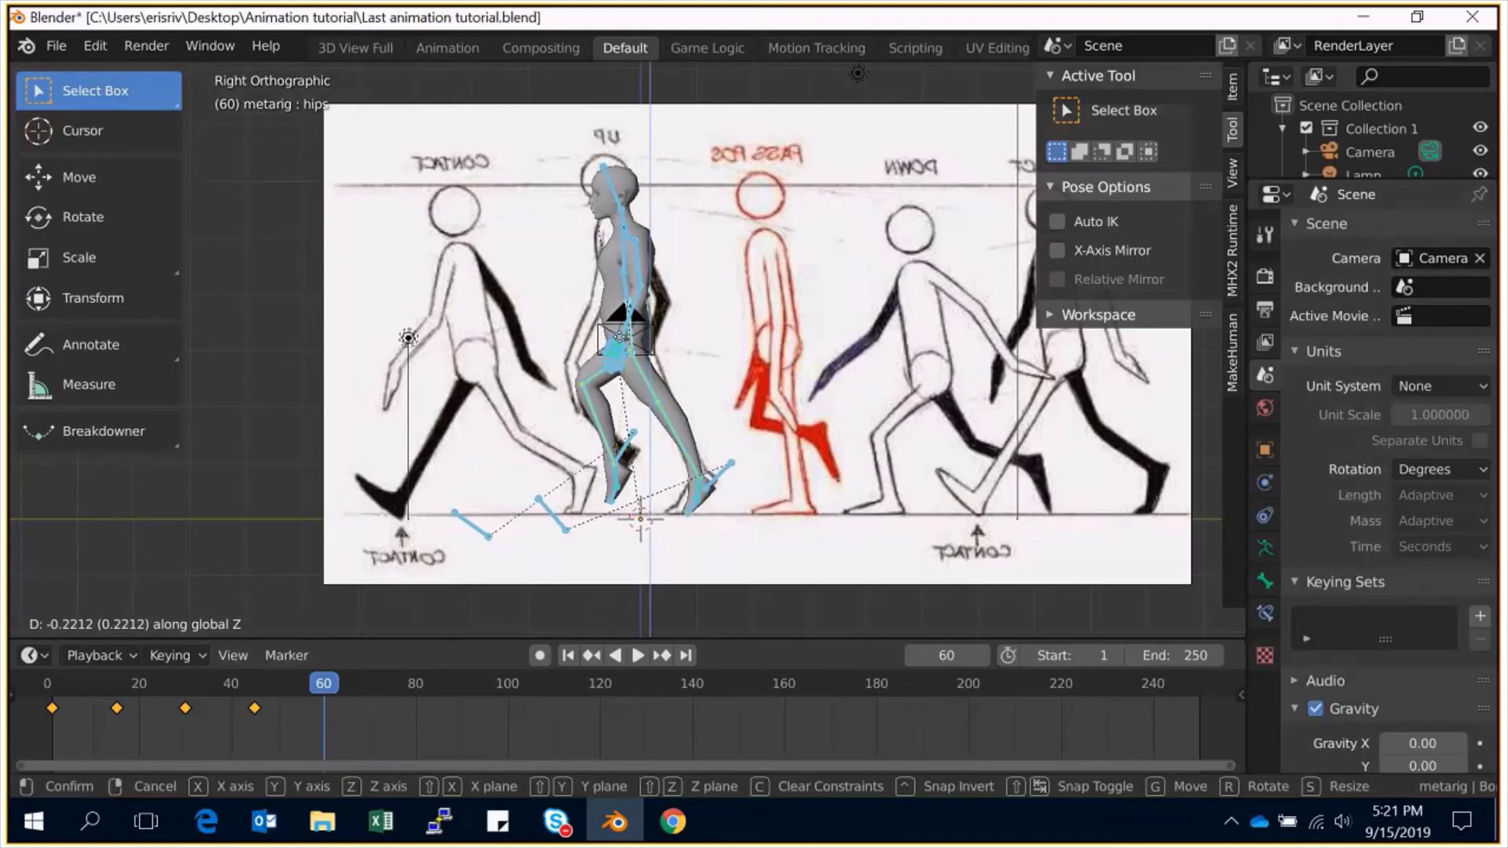
{"action": "left_click", "coordinate": [622, 338]}
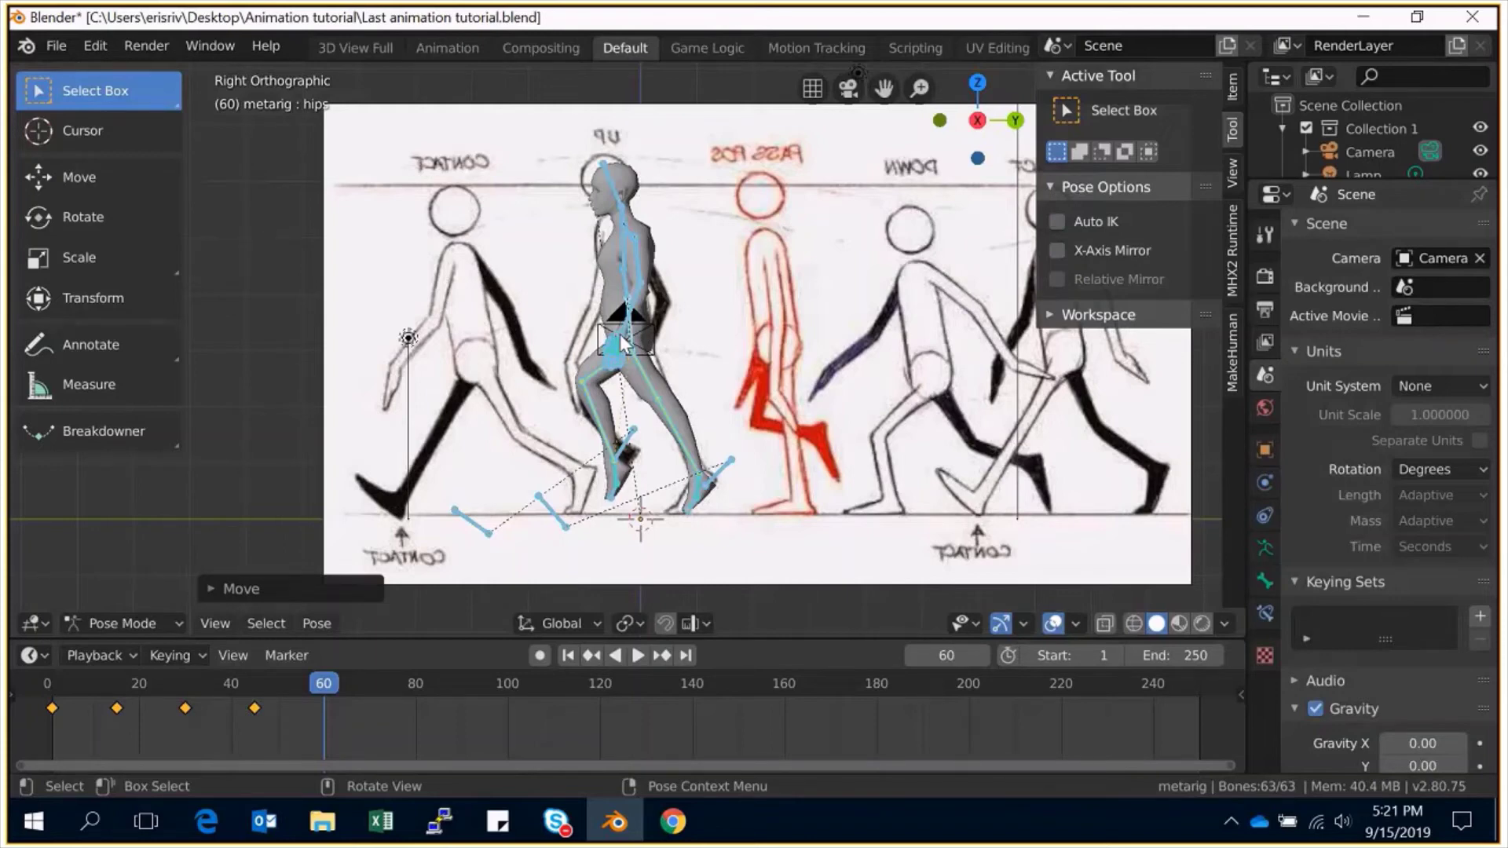
{"action": "key", "text": "g"}
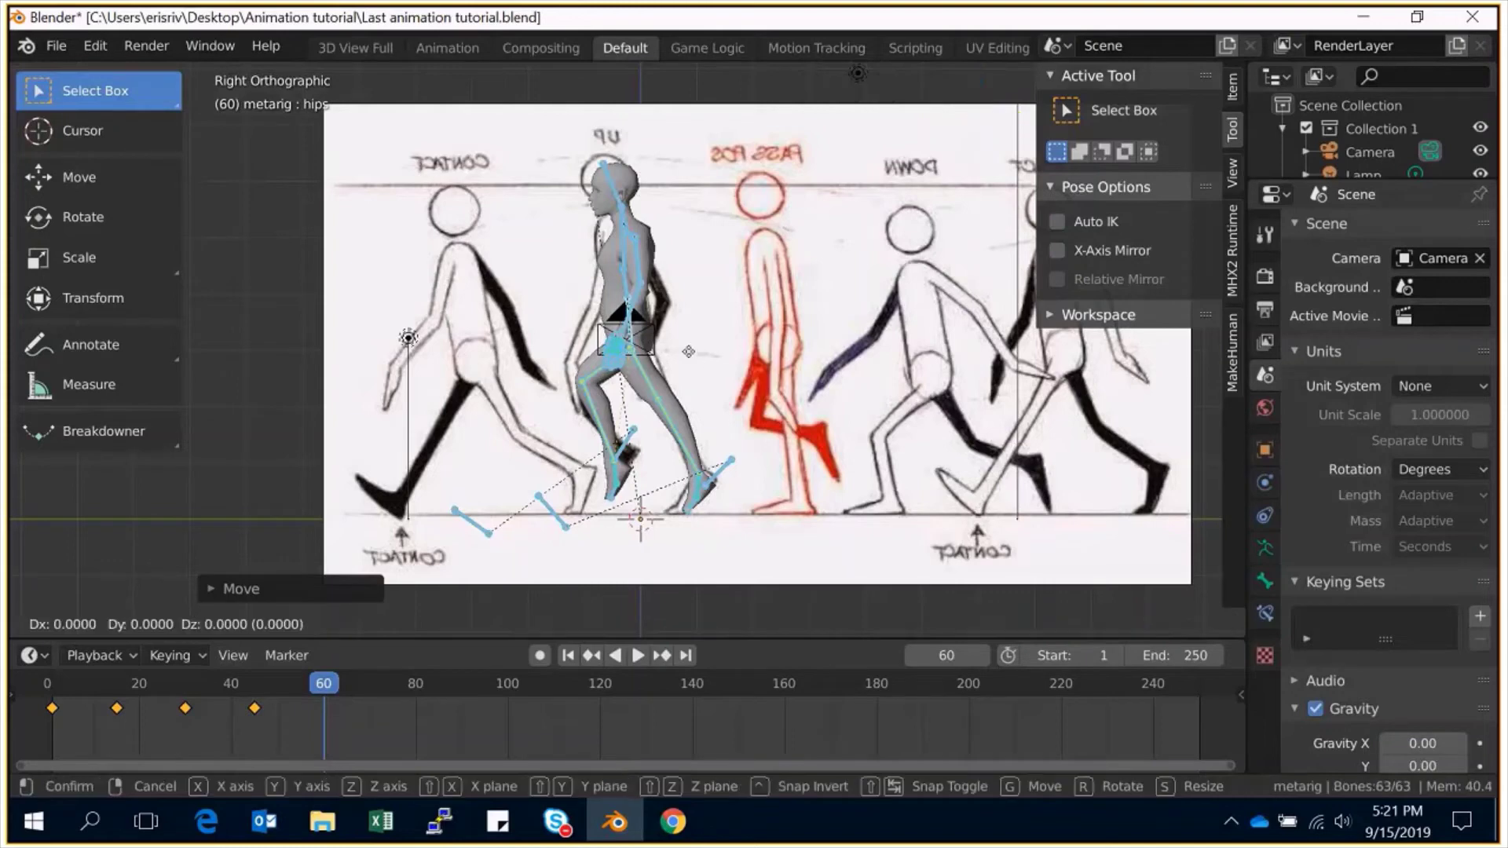
{"action": "key", "text": "y"}
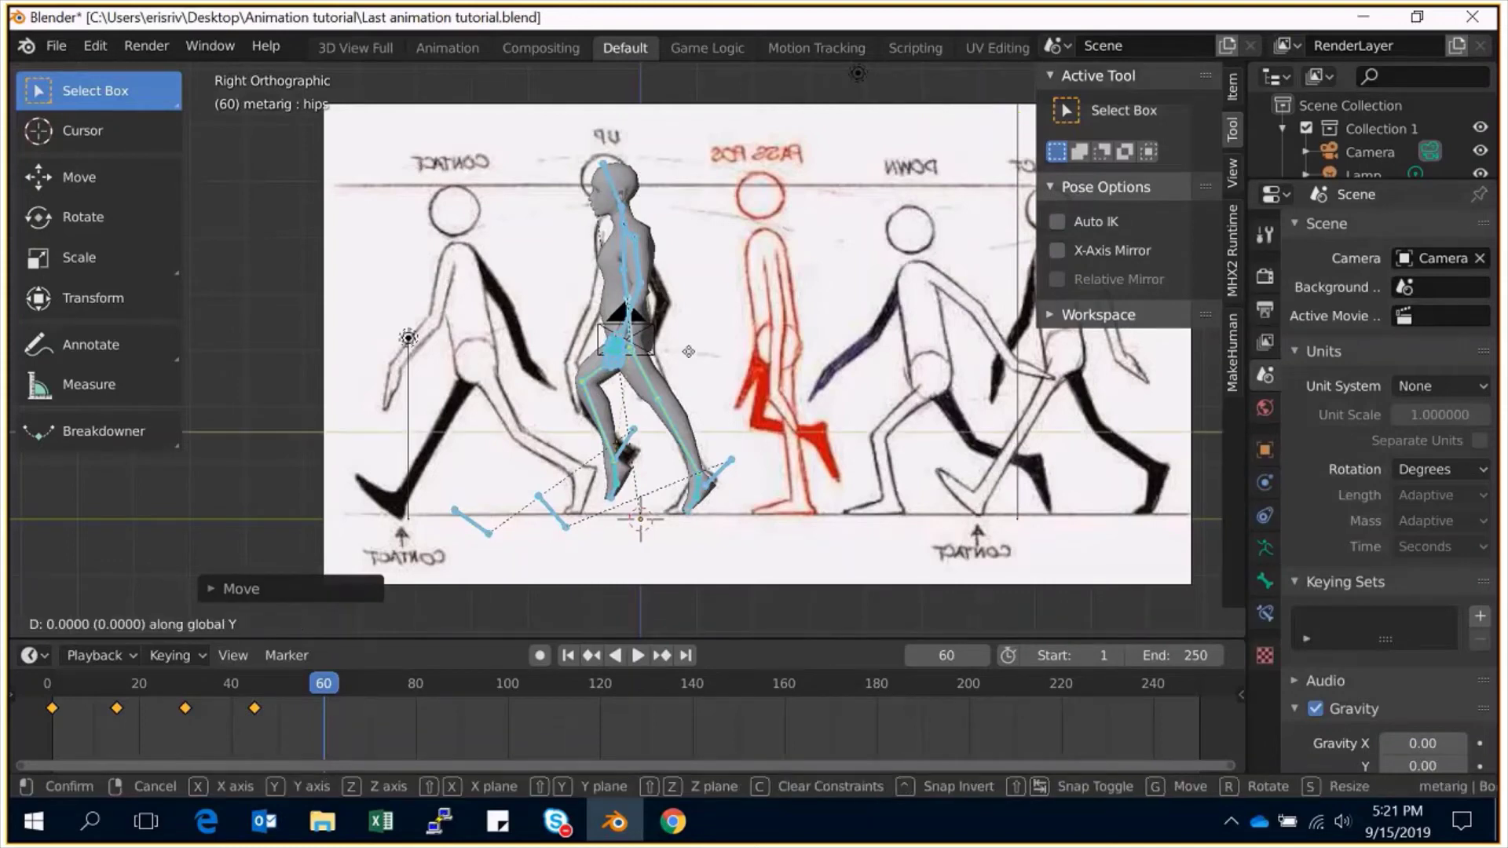
{"action": "left_click", "coordinate": [688, 363]}
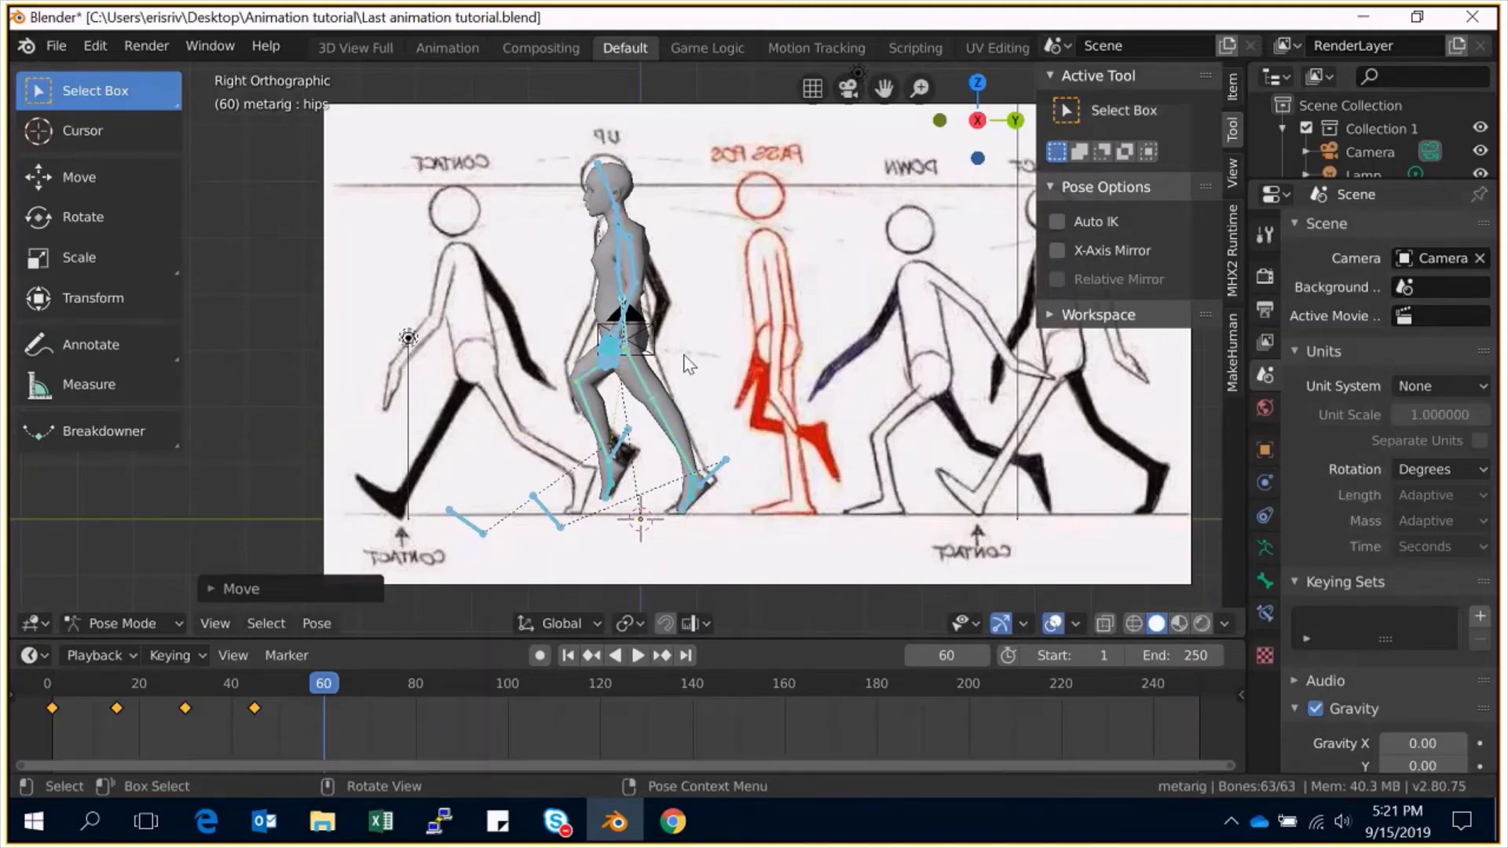
Insert a LocRotScale keyframe at frame 60 and advance to frame 75.
{"action": "key", "text": "i"}
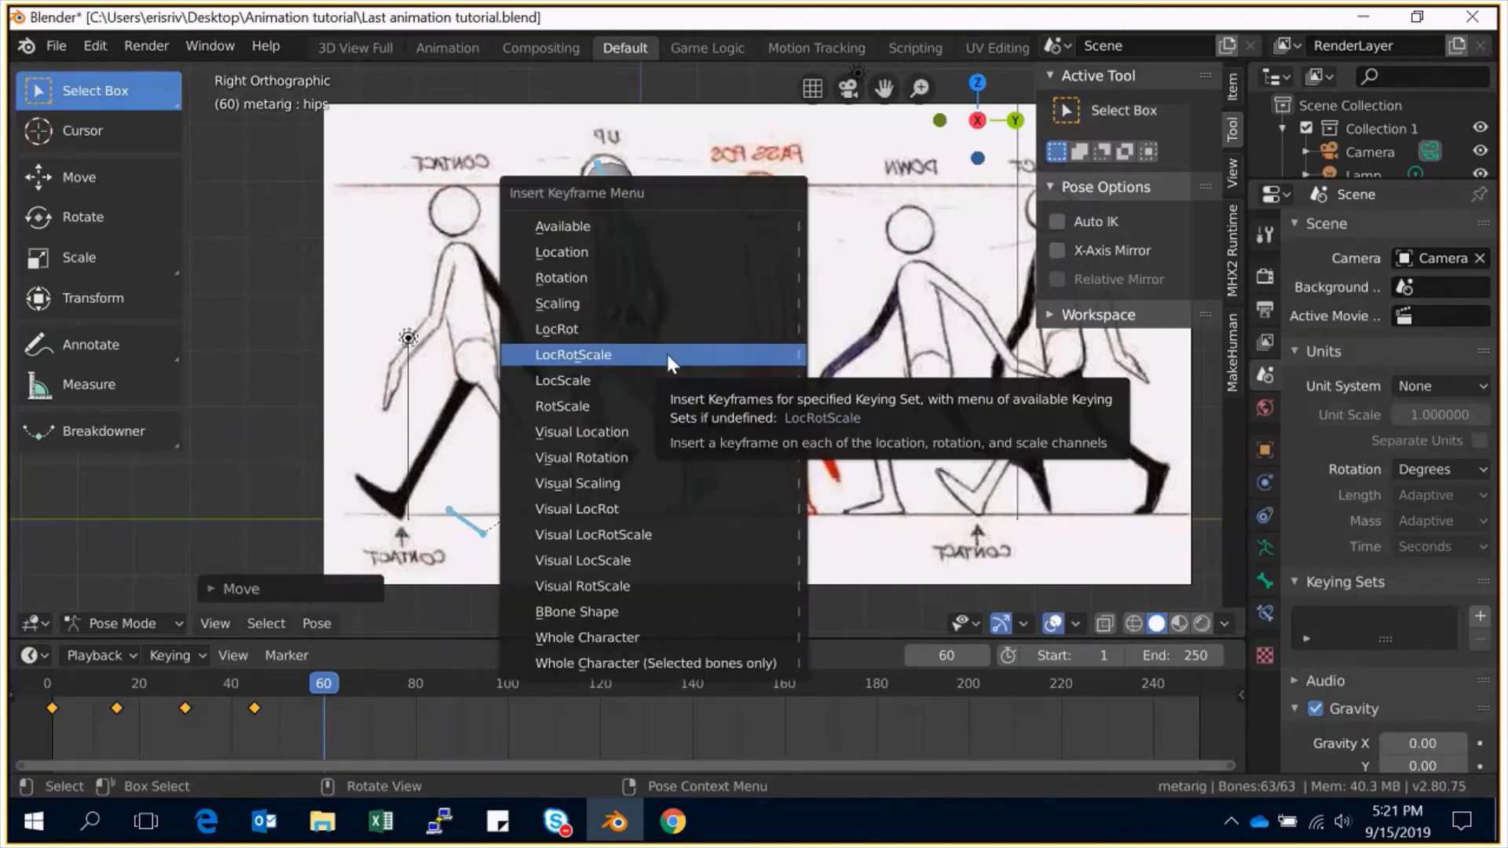
{"action": "left_click", "coordinate": [665, 357]}
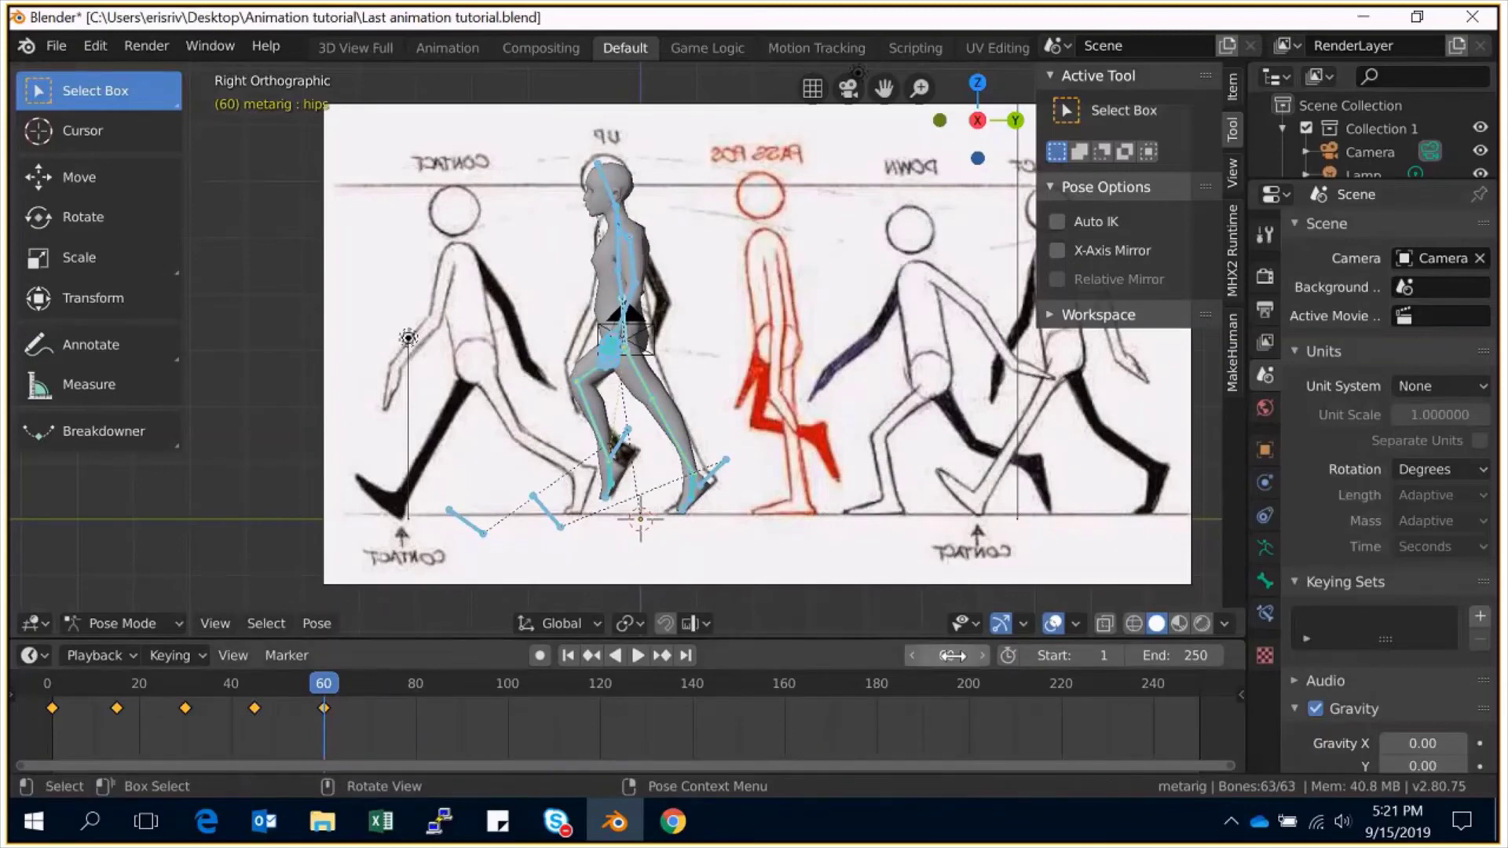
{"action": "left_click_drag", "start_coordinate": [953, 654], "coordinate": [976, 655]}
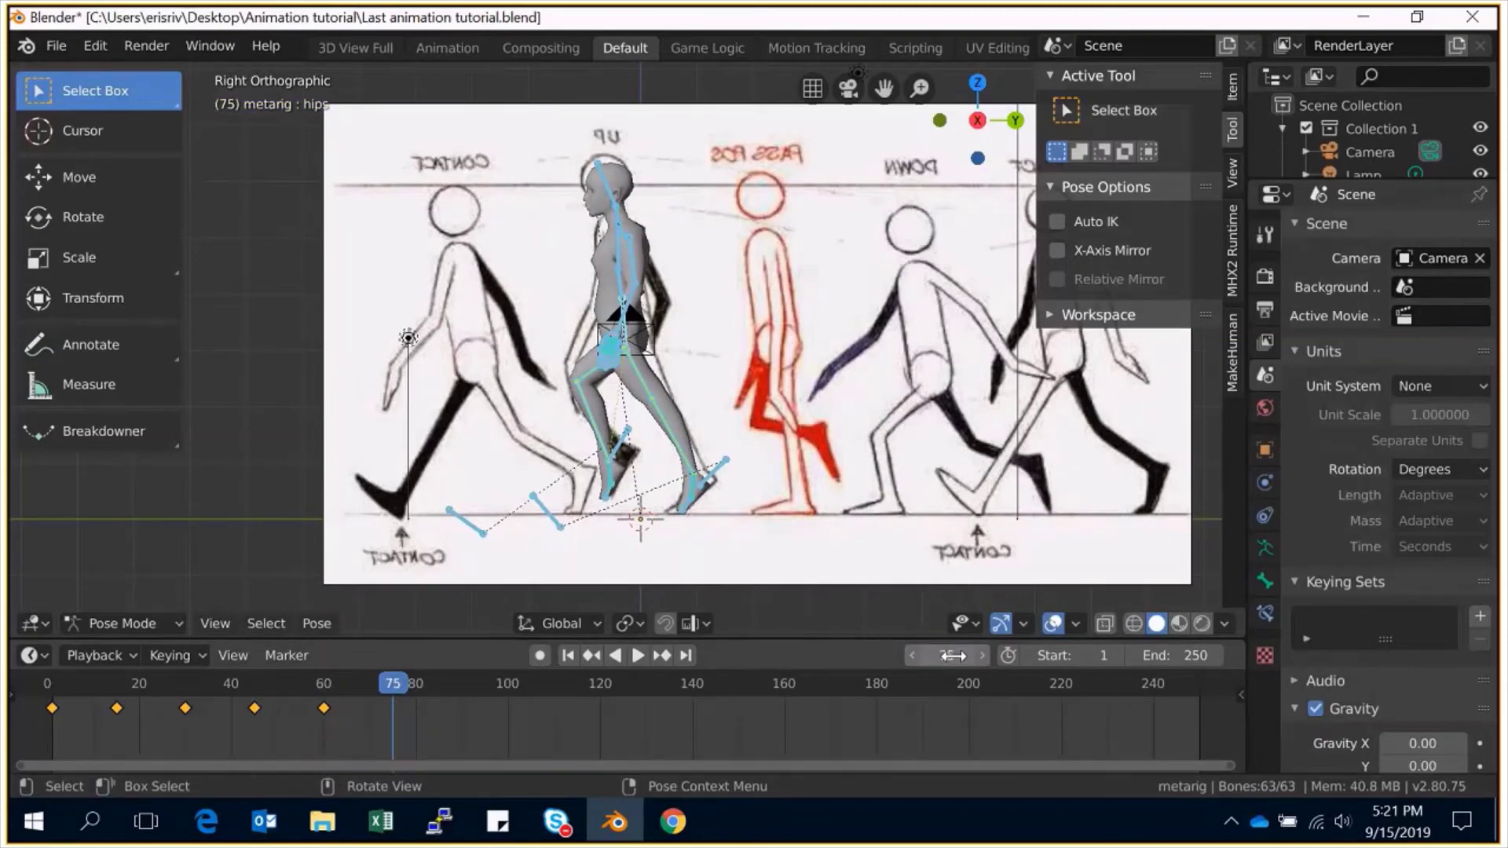
Slide the reference drawing so the next CONTACT pose lines up, then return to Pose Mode.
{"action": "key", "text": "ctrl+Tab"}
{"action": "left_click", "coordinate": [880, 369]}
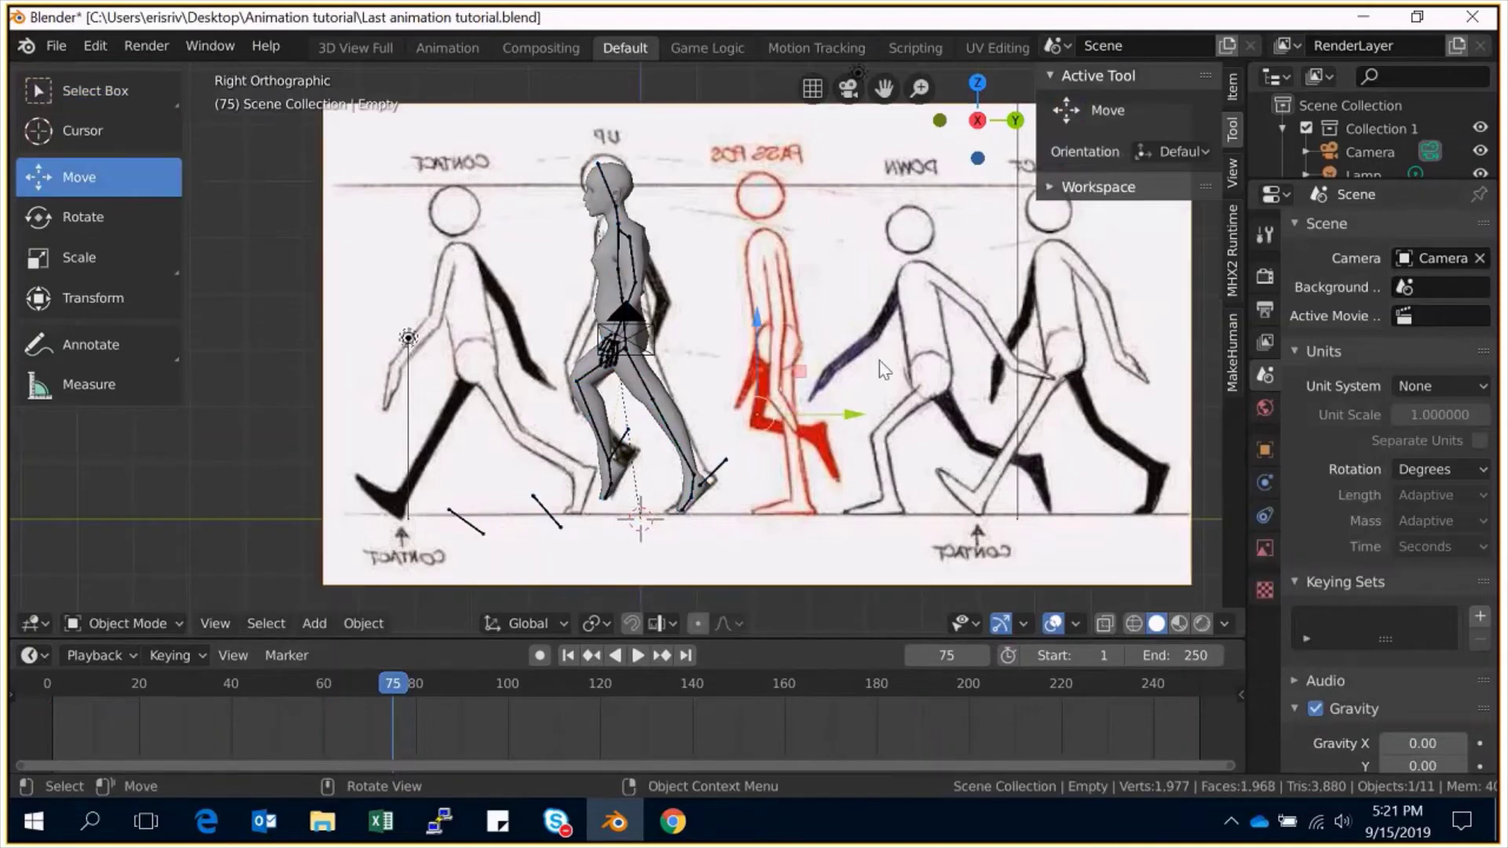
{"action": "key", "text": "g"}
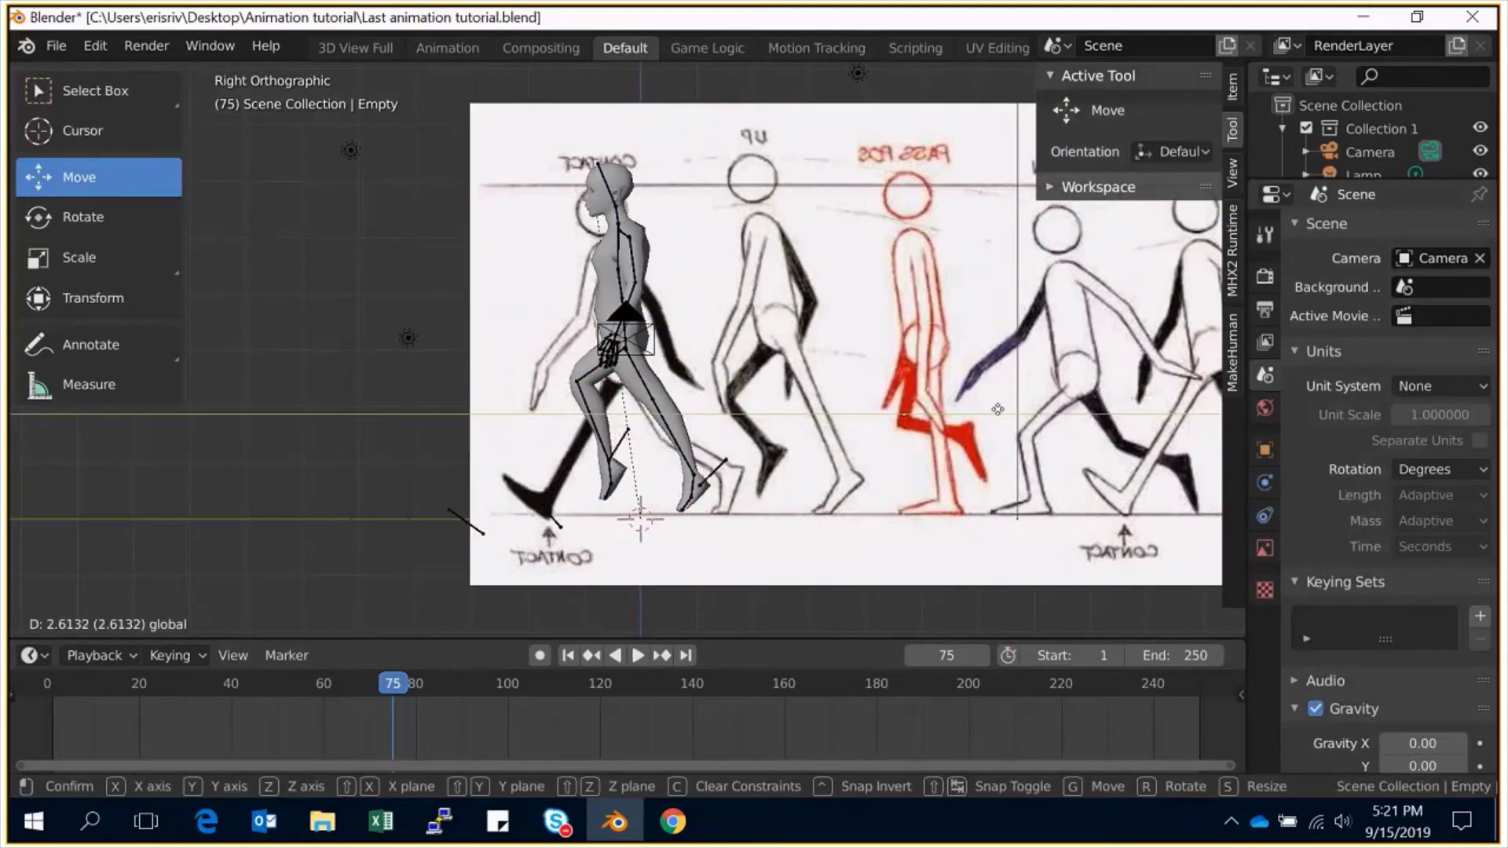
{"action": "left_click", "coordinate": [997, 410]}
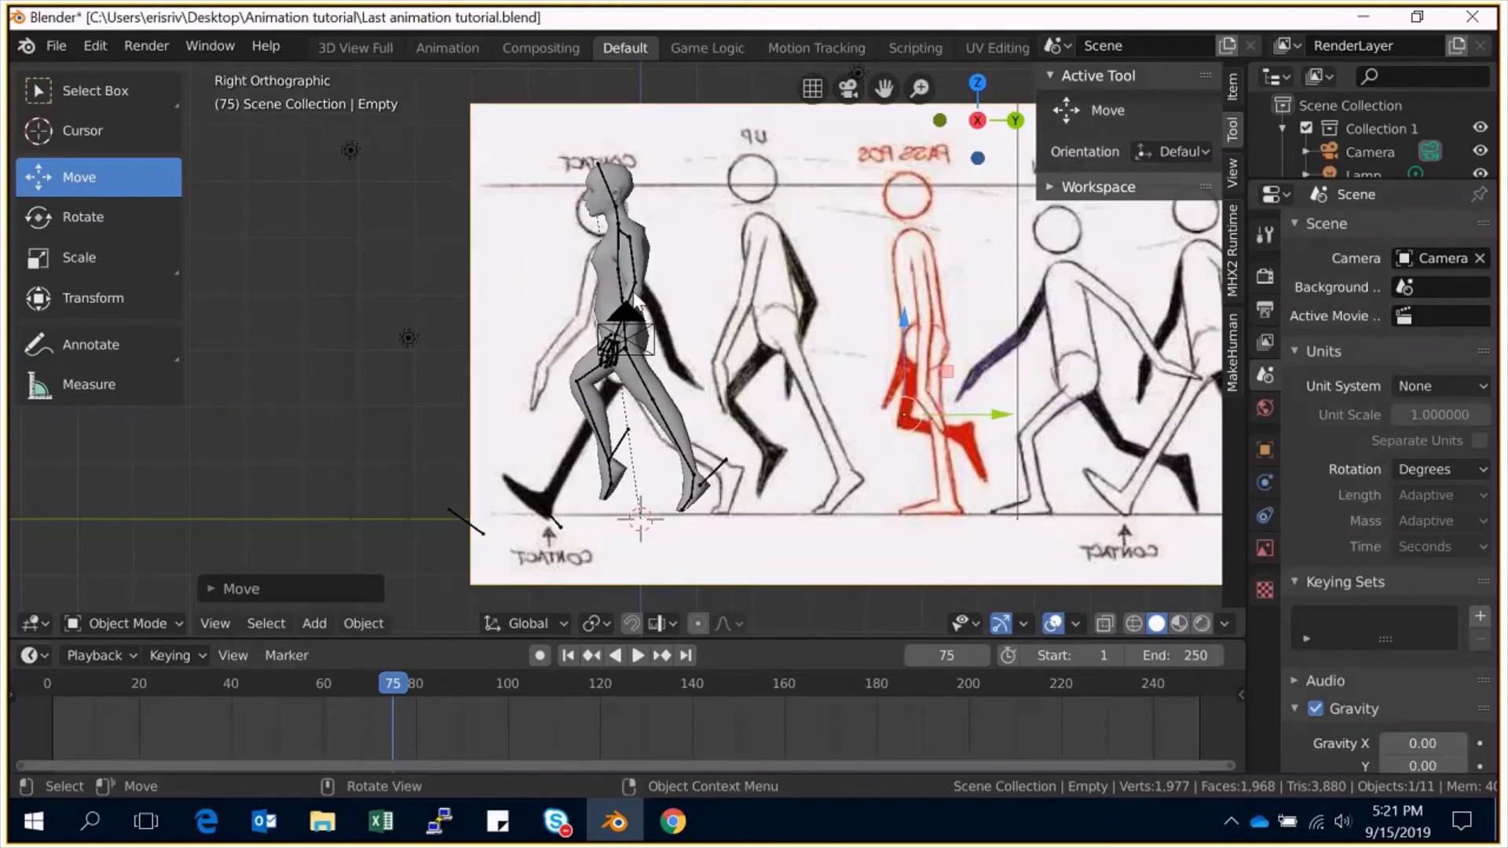
{"action": "left_click", "coordinate": [615, 272]}
{"action": "key", "text": "ctrl+Tab"}
Lower the whole rig, then move the right leg back and tilt its foot to the contact position.
{"action": "key", "text": "a"}
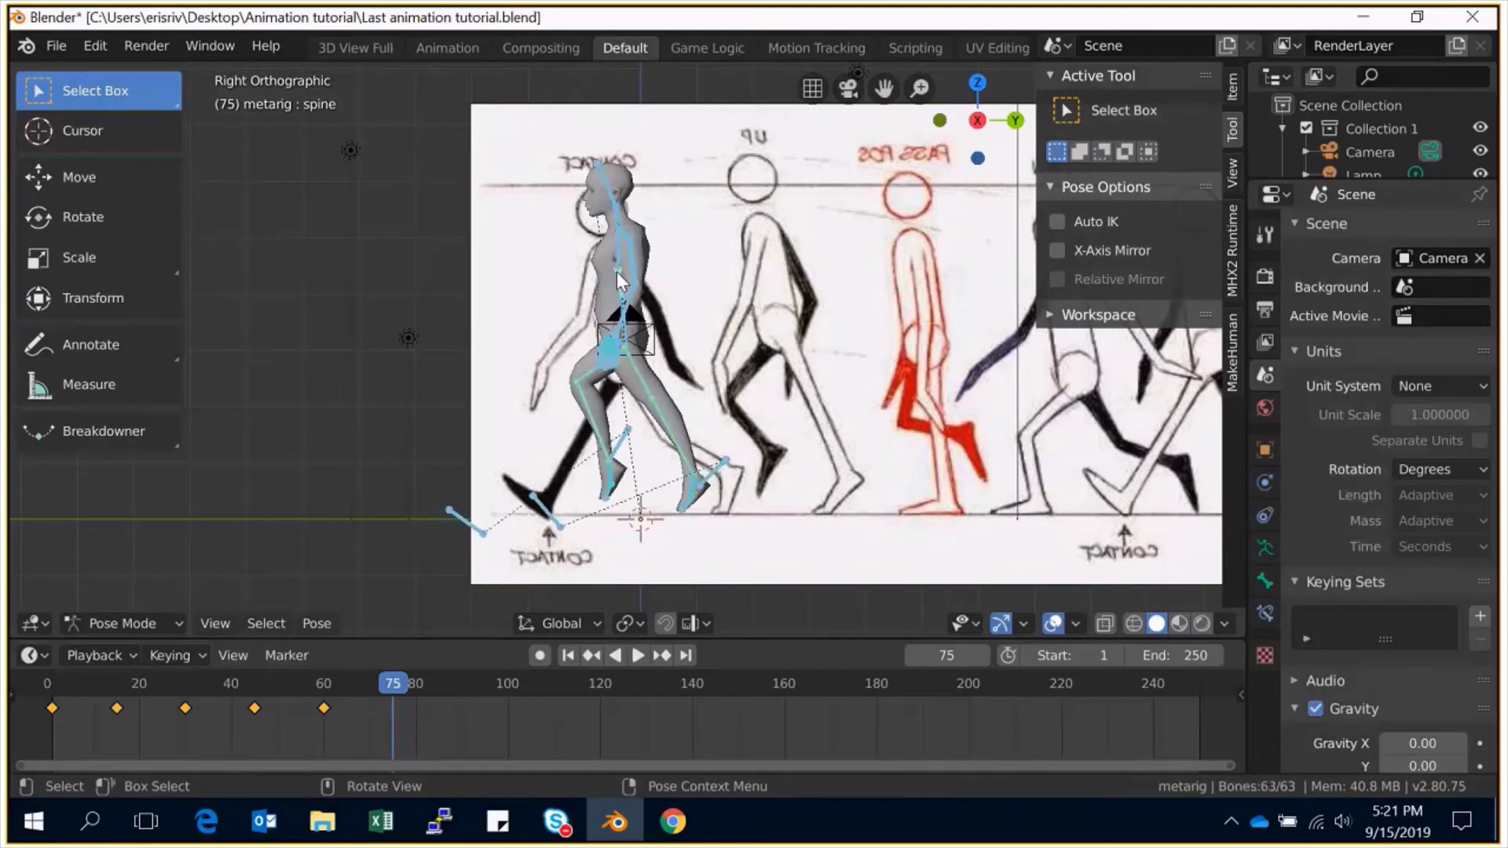
{"action": "key", "text": "g"}
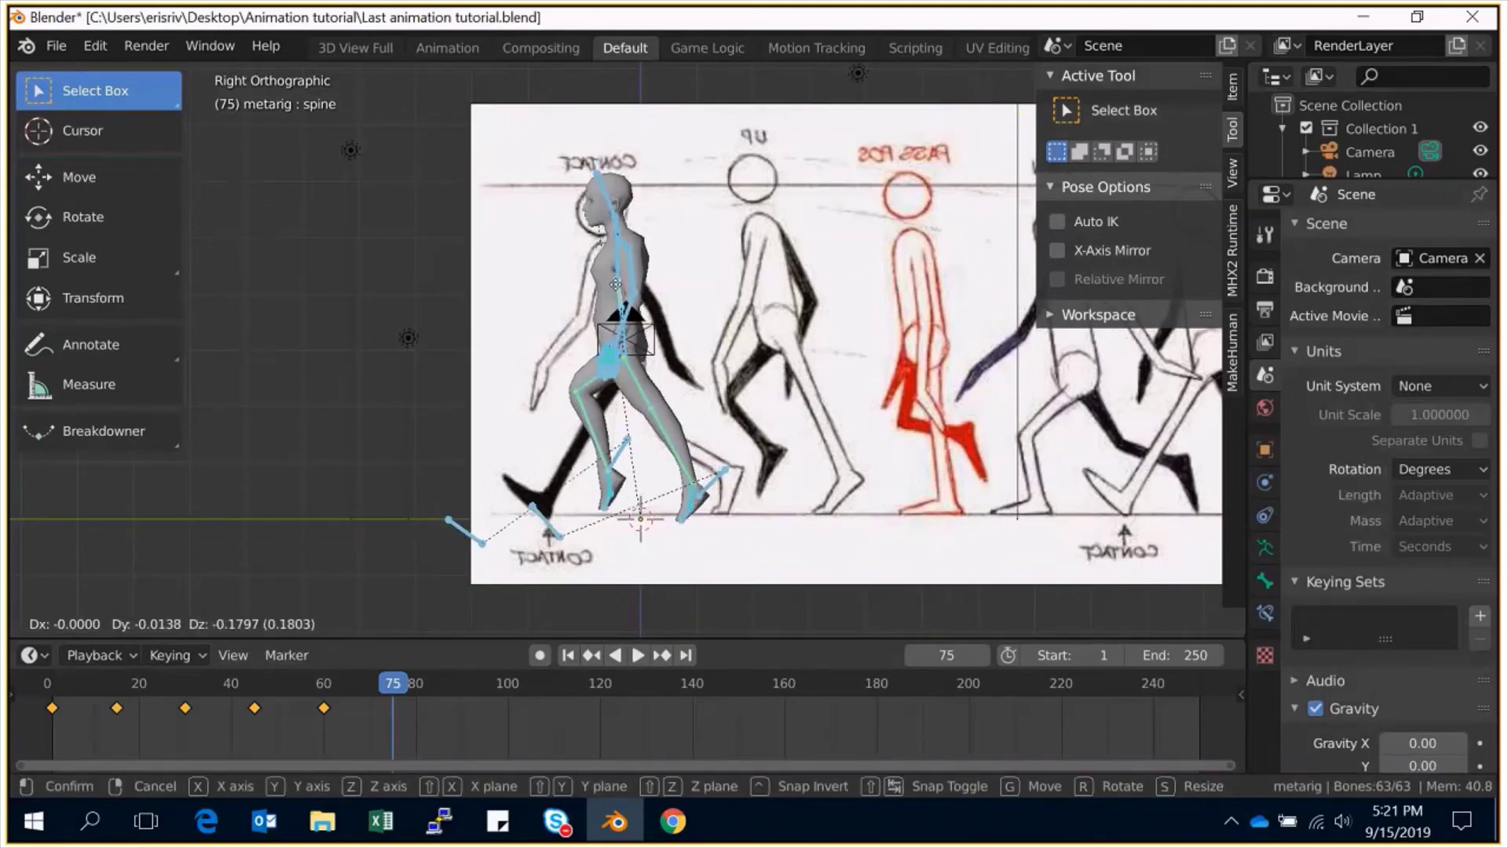
{"action": "left_click", "coordinate": [621, 302]}
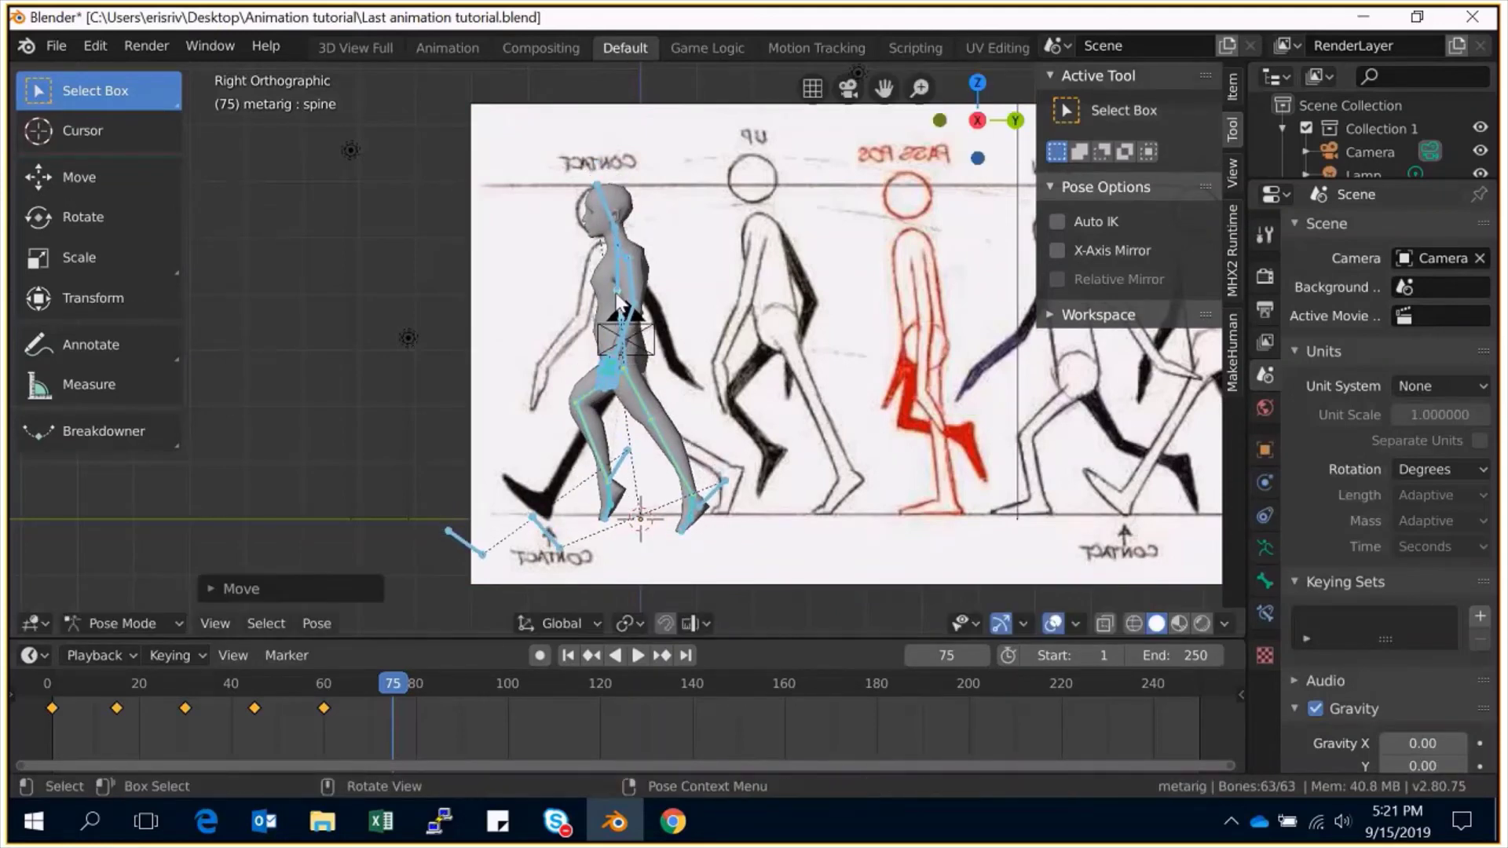
{"action": "left_click", "coordinate": [620, 469]}
{"action": "key", "text": "g"}
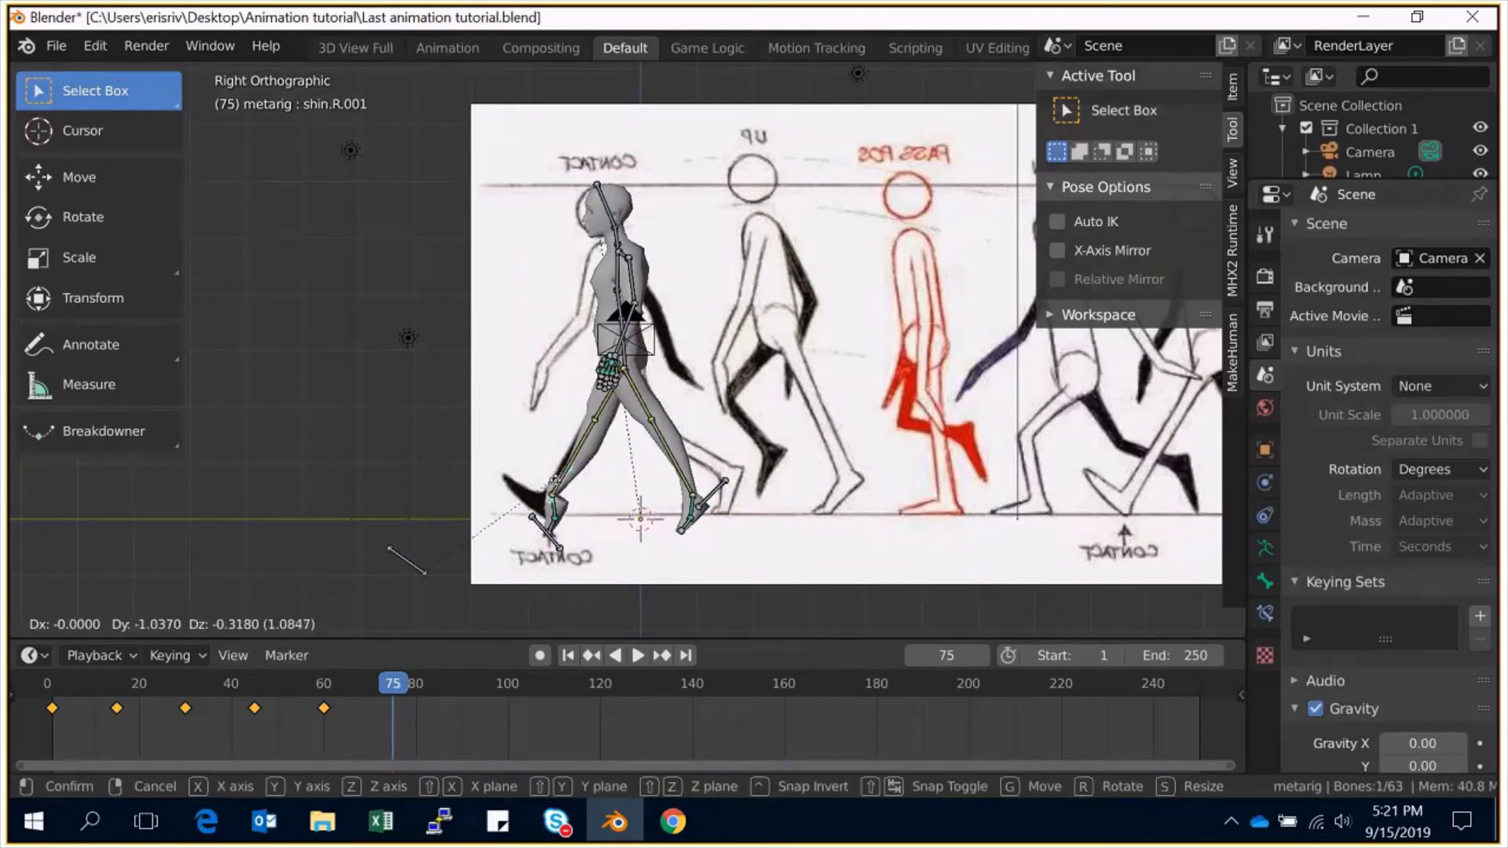
{"action": "left_click", "coordinate": [553, 490]}
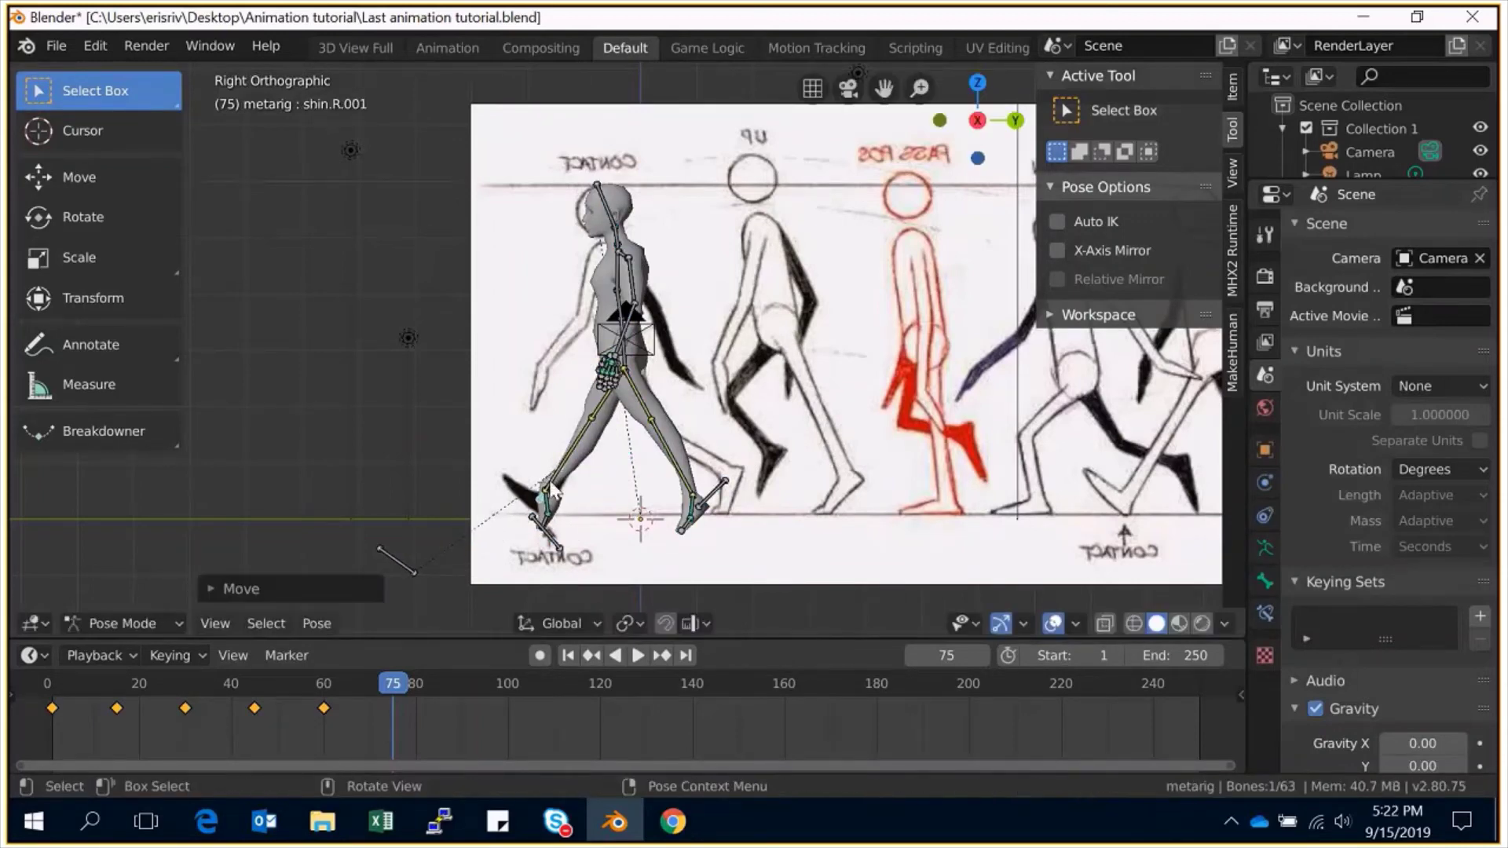
{"action": "key", "text": "r"}
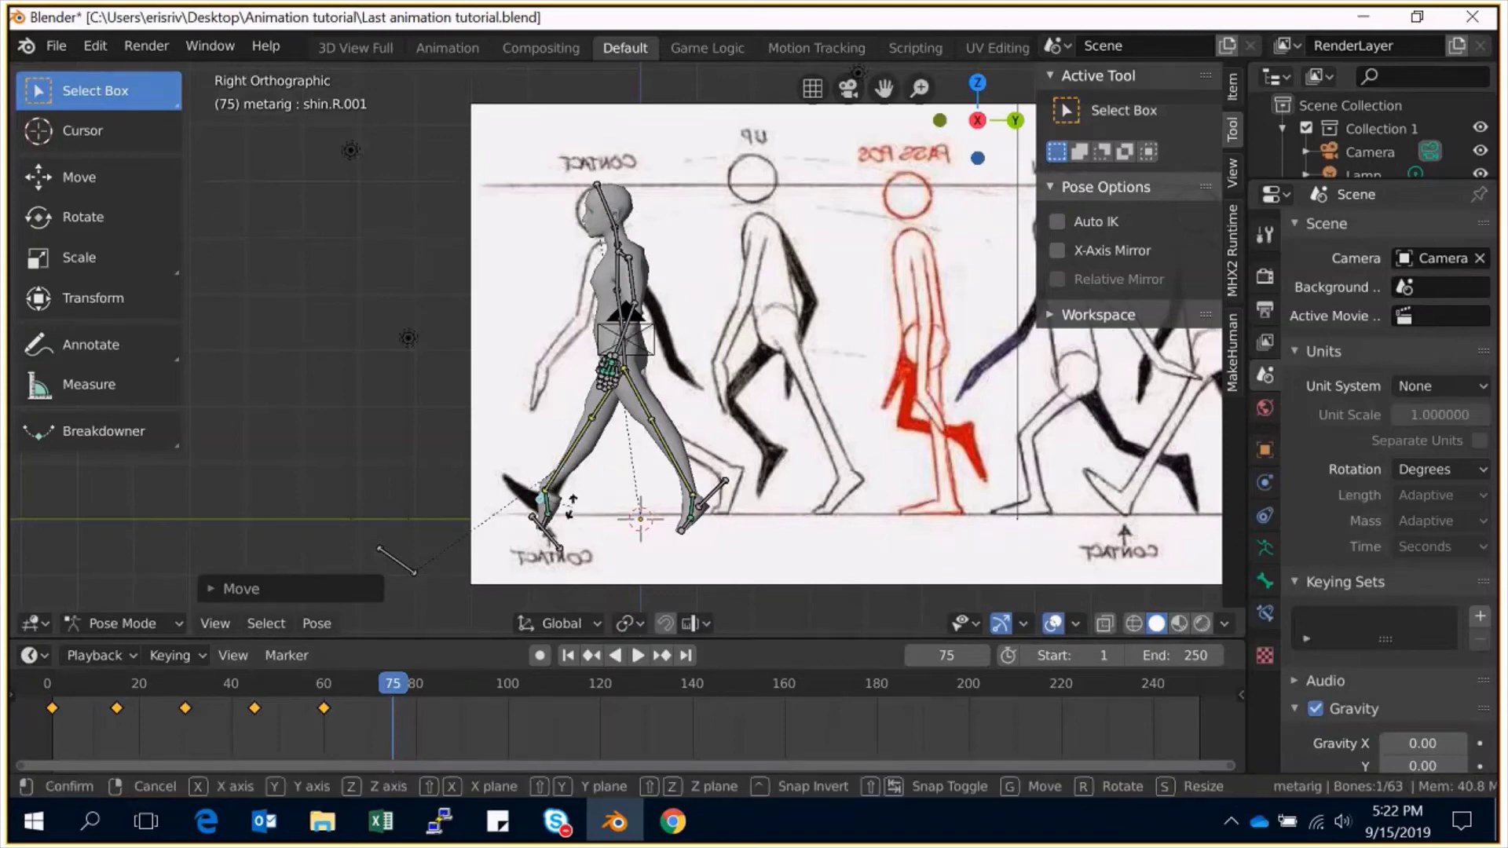
{"action": "left_click", "coordinate": [515, 571]}
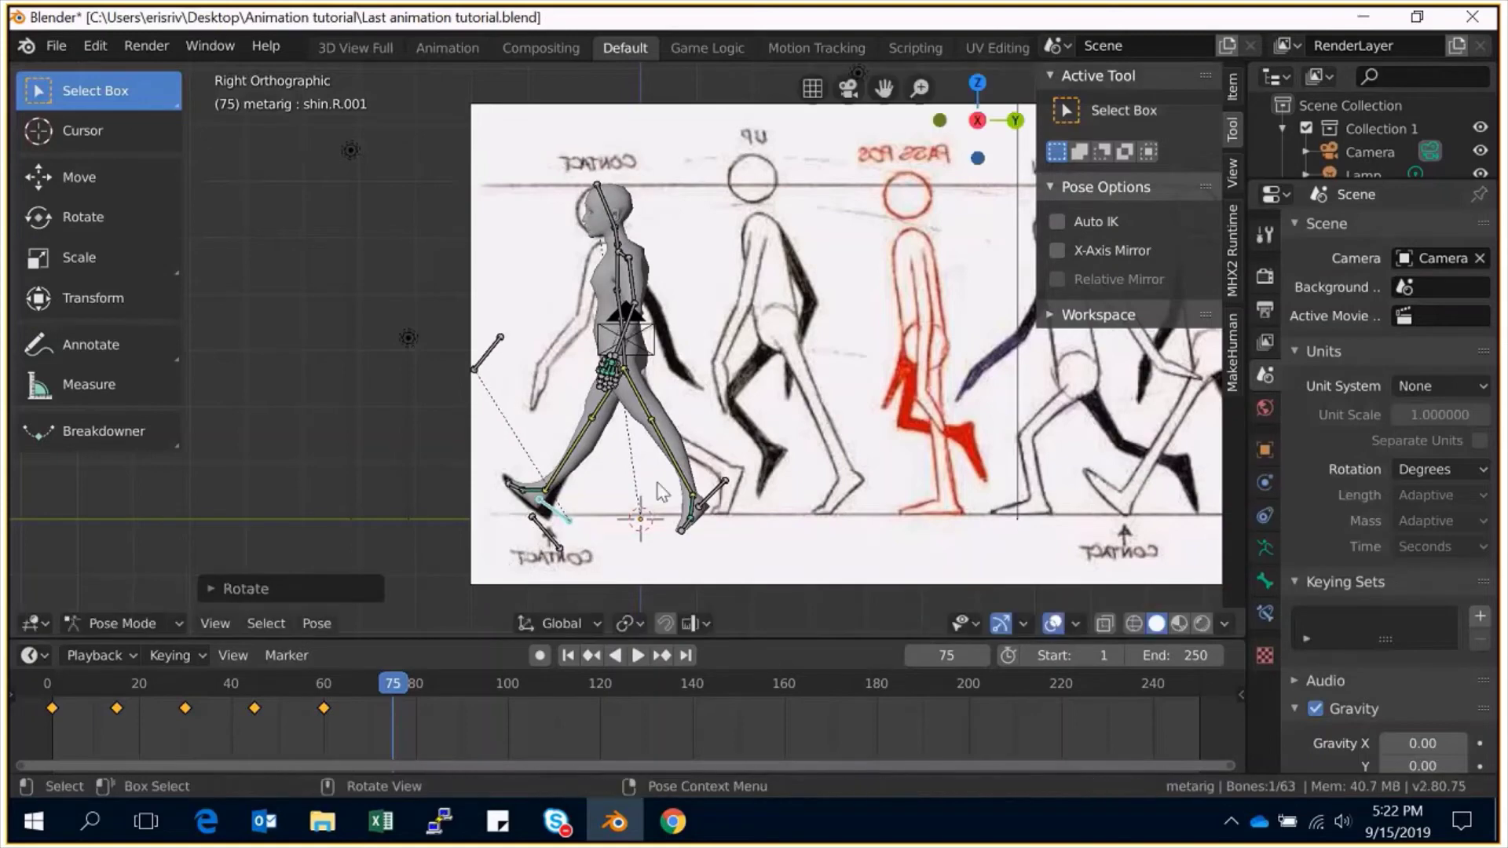
Raise the left leg toward the front heel and tilt its foot to match the drawing.
{"action": "left_click", "coordinate": [712, 501]}
{"action": "key", "text": "g"}
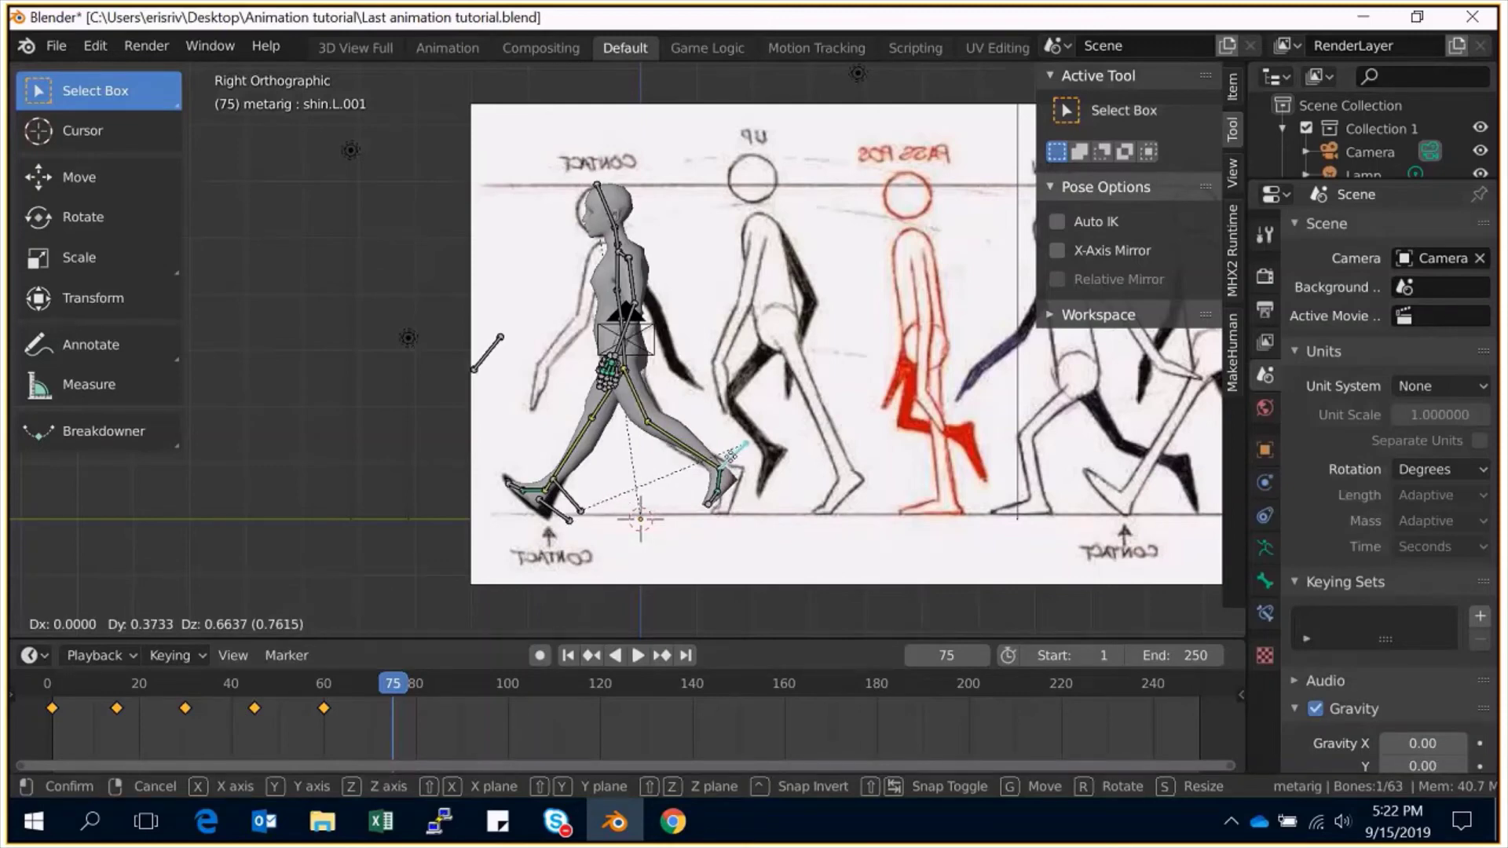
{"action": "left_click", "coordinate": [738, 449]}
{"action": "key", "text": "r"}
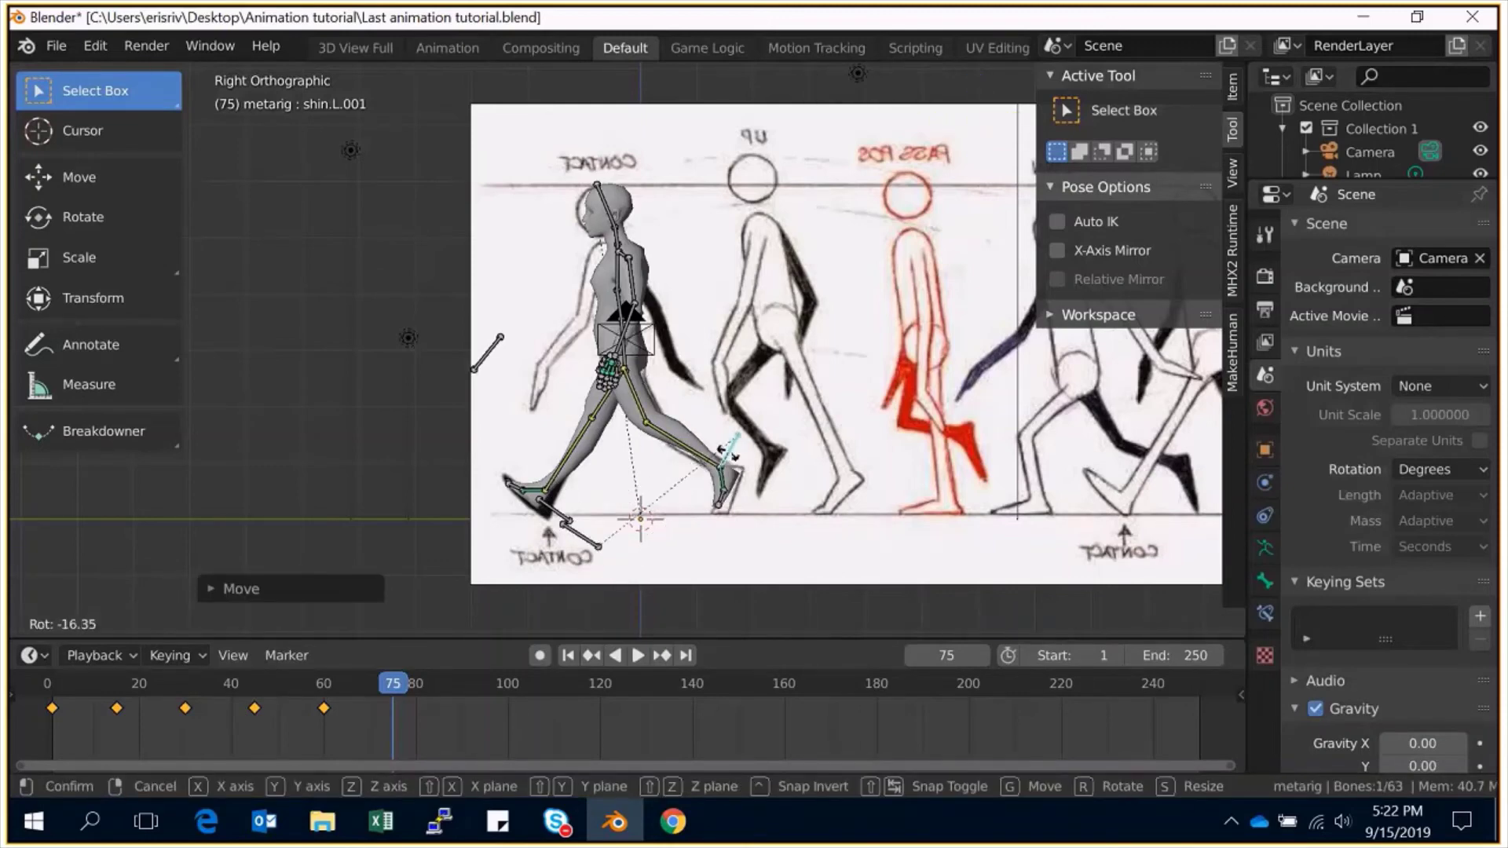
{"action": "left_click", "coordinate": [728, 454]}
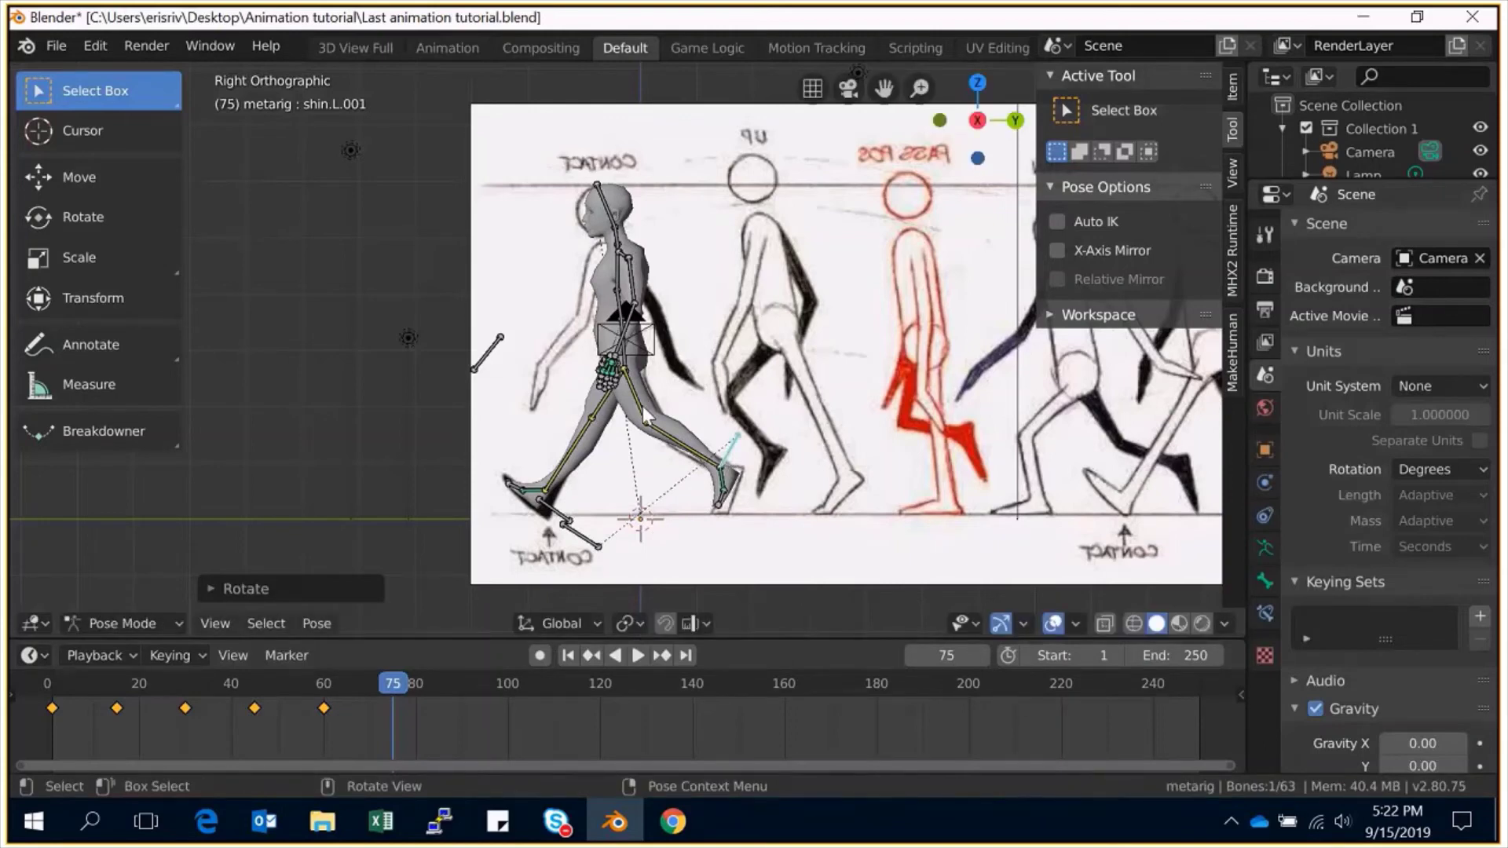
Adjust the whole rig's height along Z and keyframe LocRotScale at frame 75.
{"action": "key", "text": "a"}
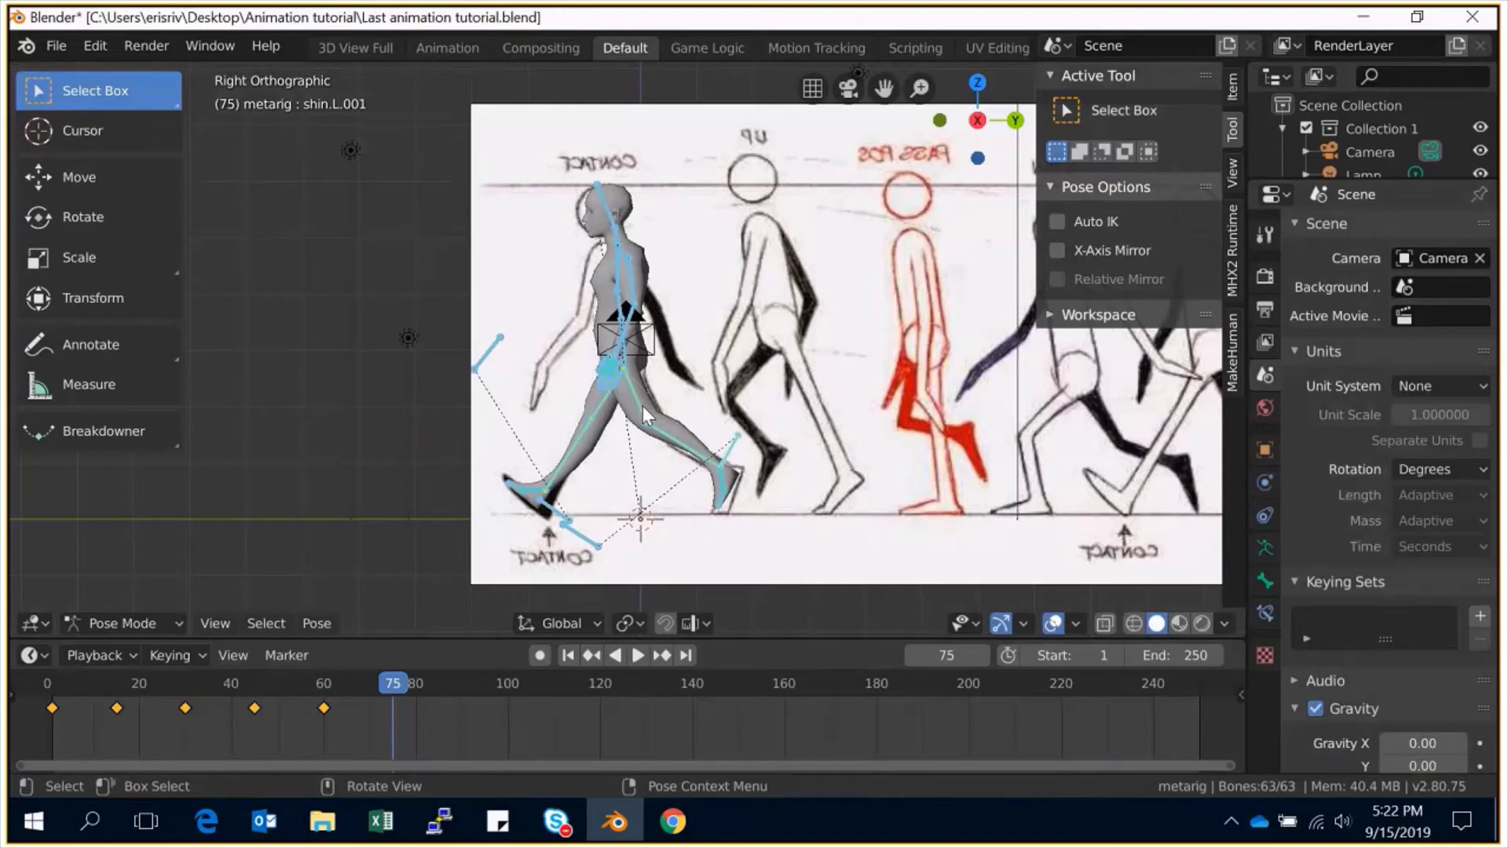
{"action": "key", "text": "g"}
{"action": "key", "text": "z"}
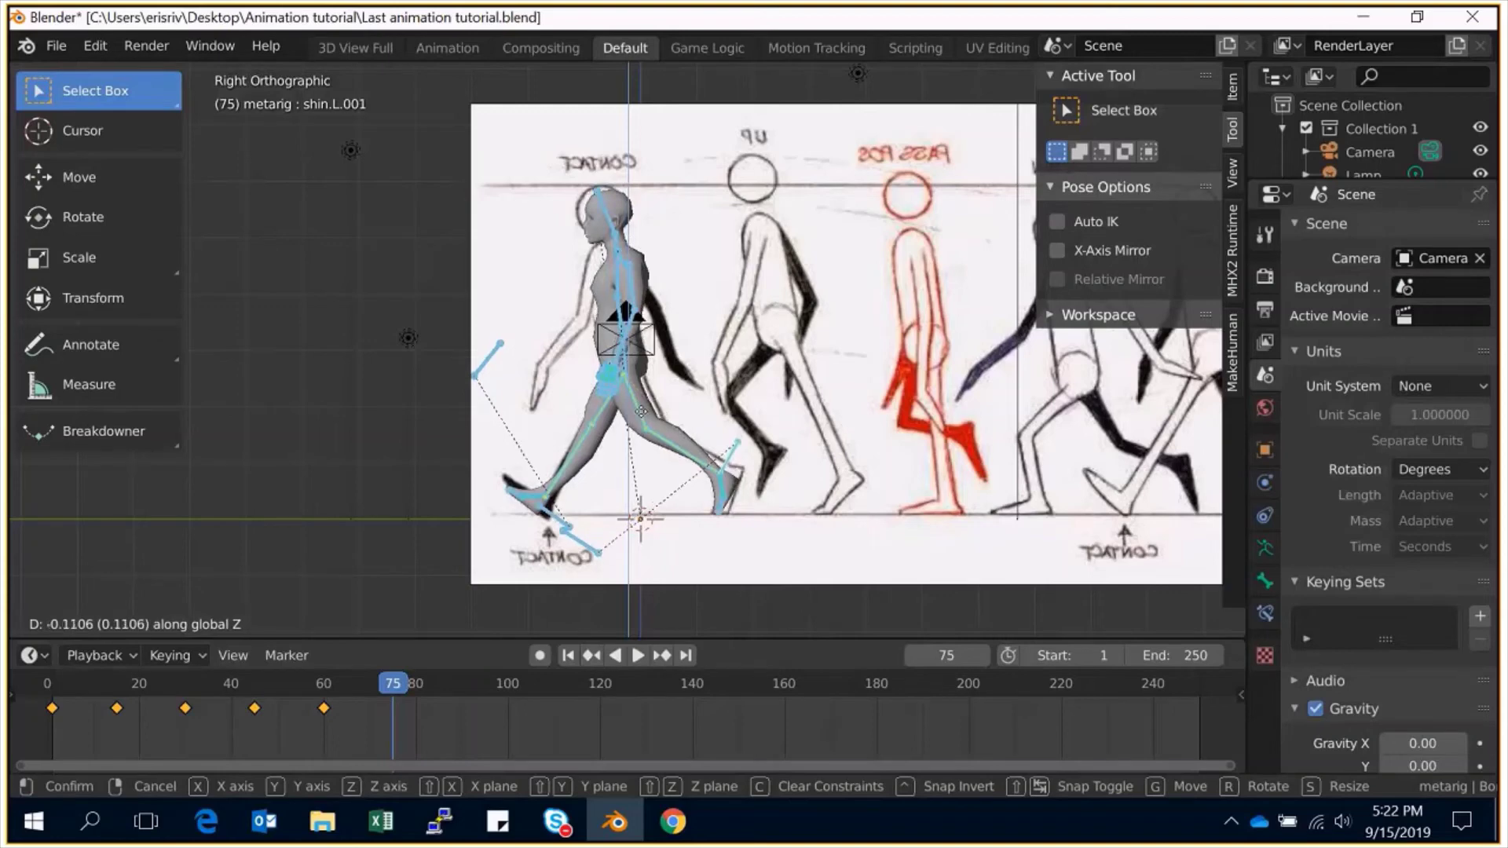
{"action": "left_click", "coordinate": [641, 412]}
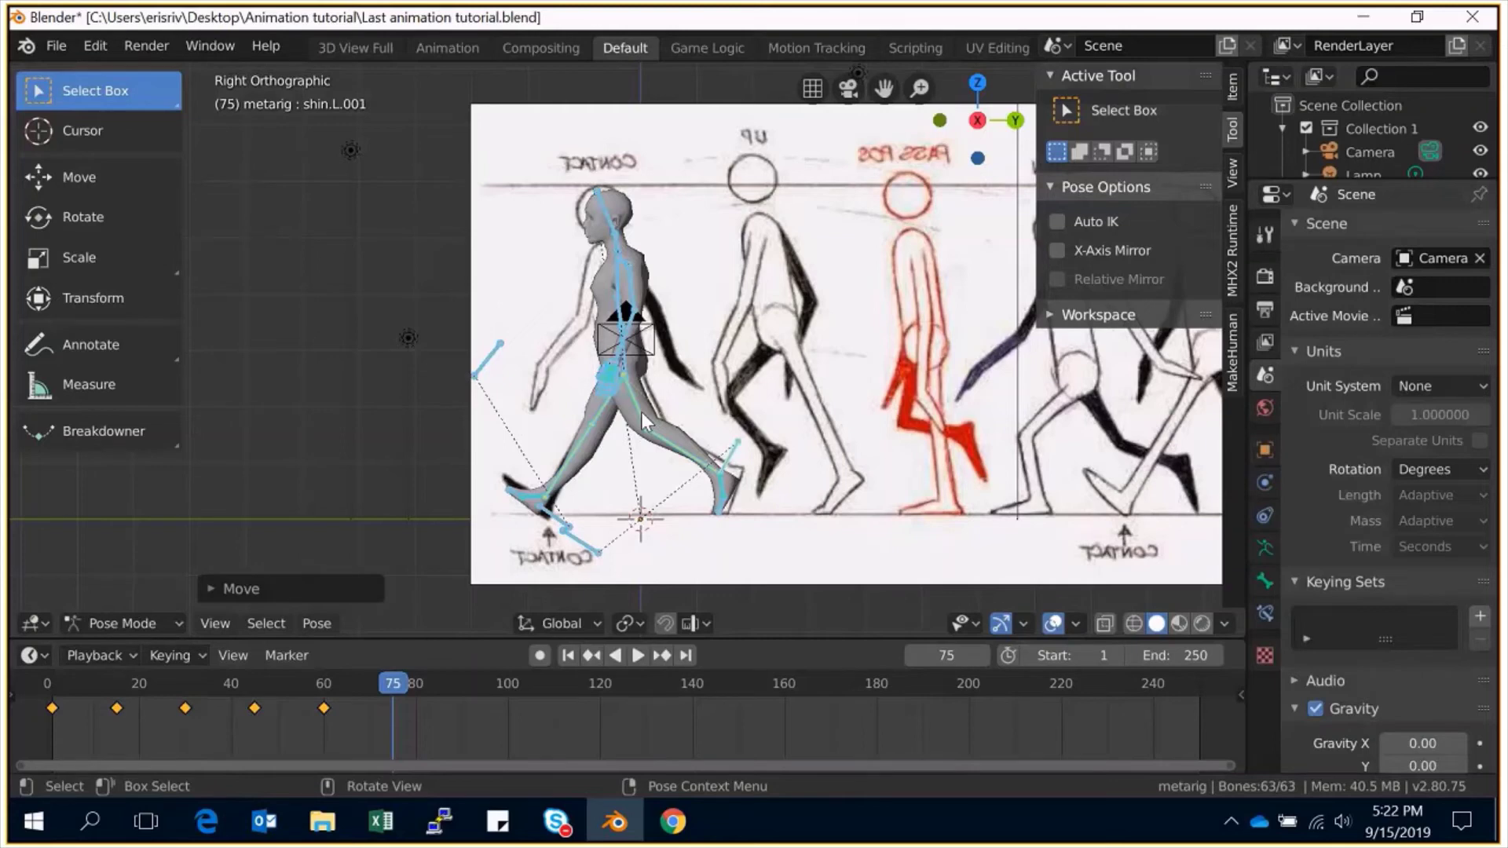
{"action": "key", "text": "i"}
{"action": "left_click", "coordinate": [625, 320]}
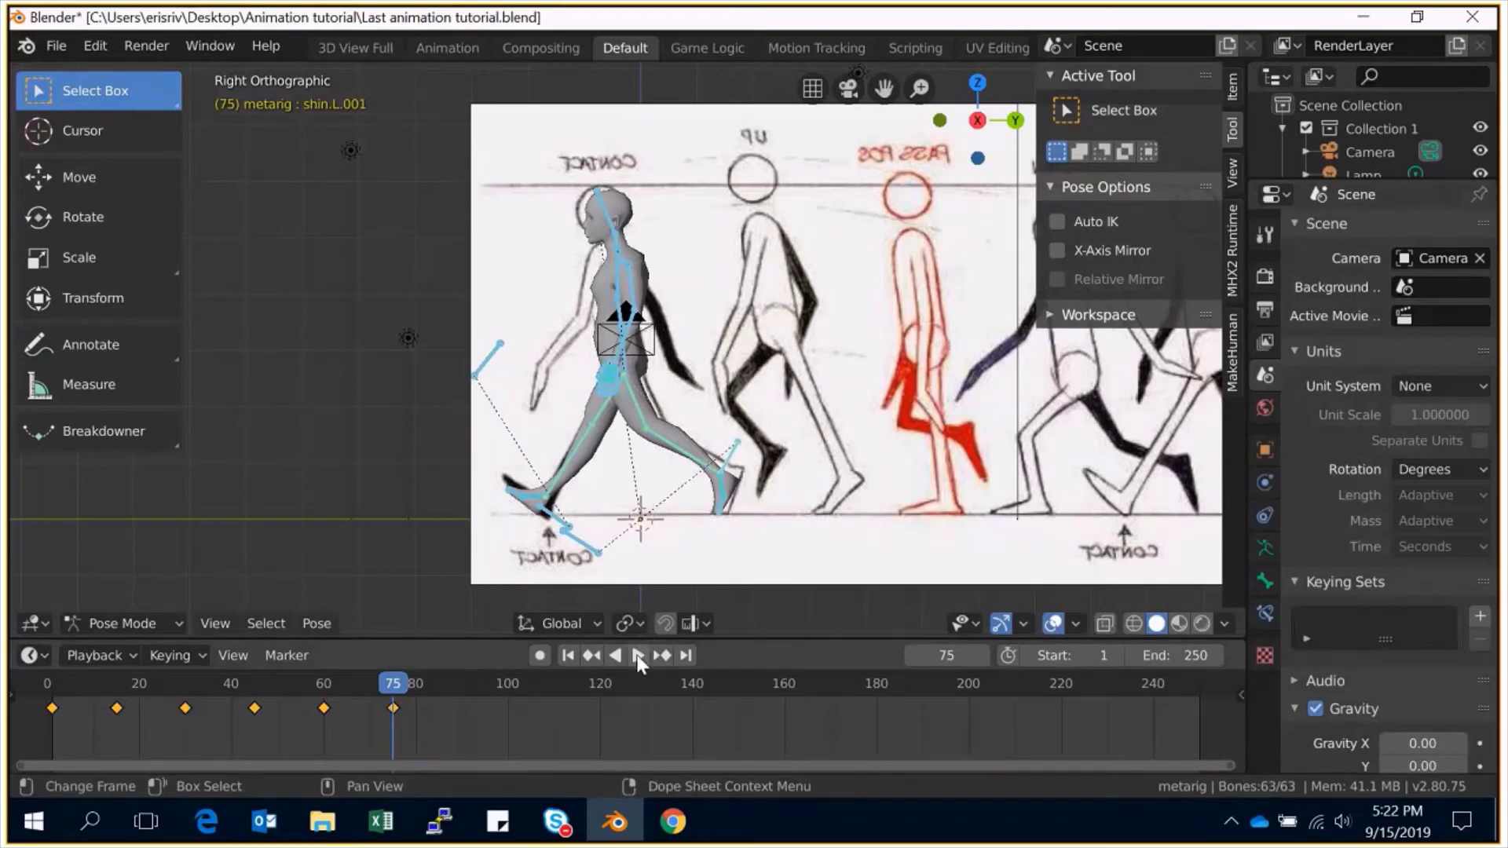
Change the timeline End field to 76, then play and stop the walk animation.
{"action": "left_click", "coordinate": [957, 658]}
{"action": "left_click", "coordinate": [1178, 659]}
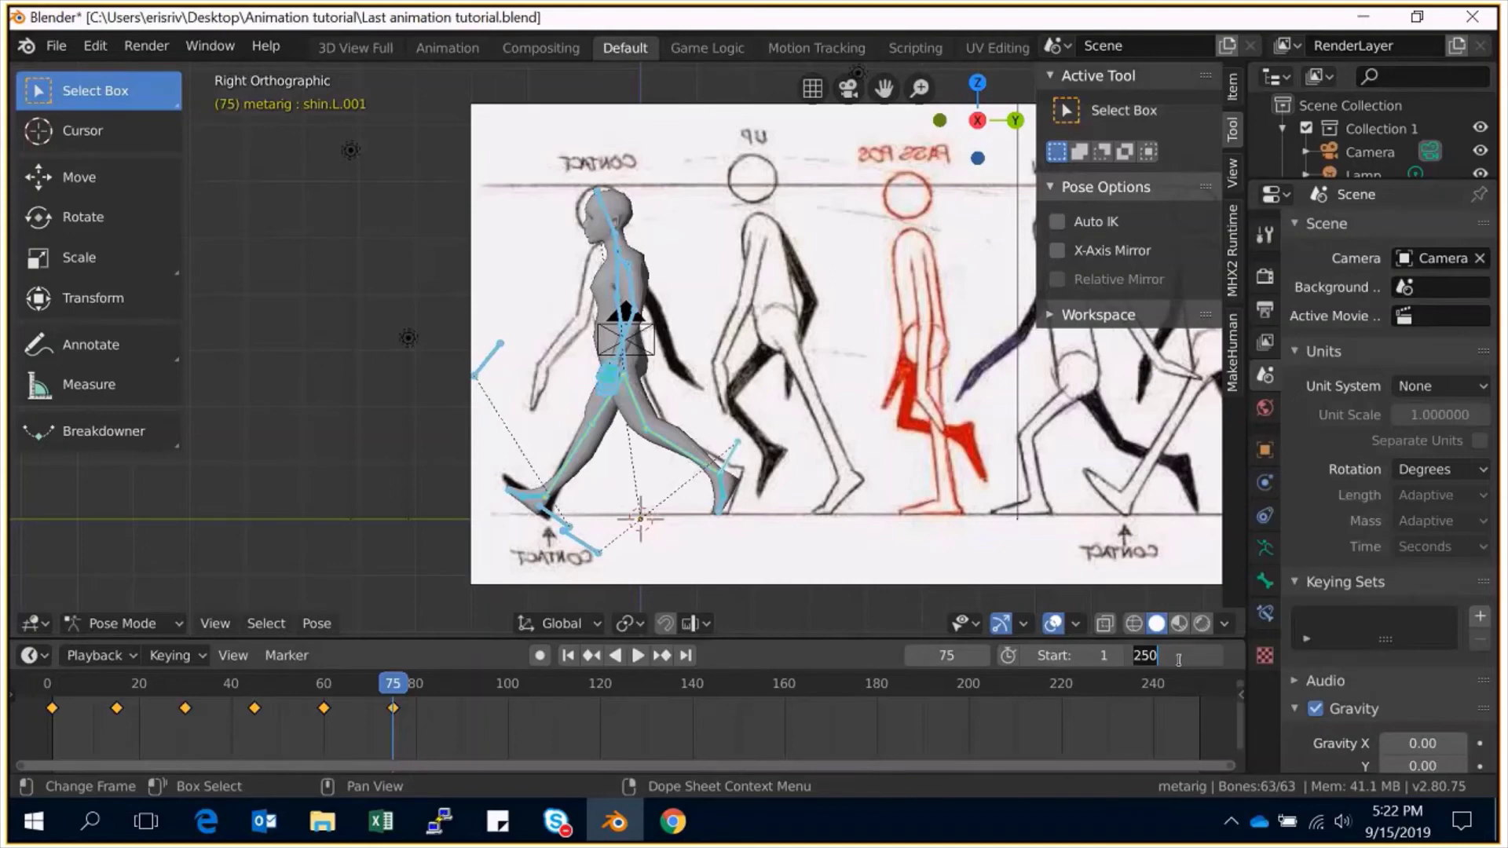
{"action": "type", "text": "76"}
{"action": "key", "text": "Return"}
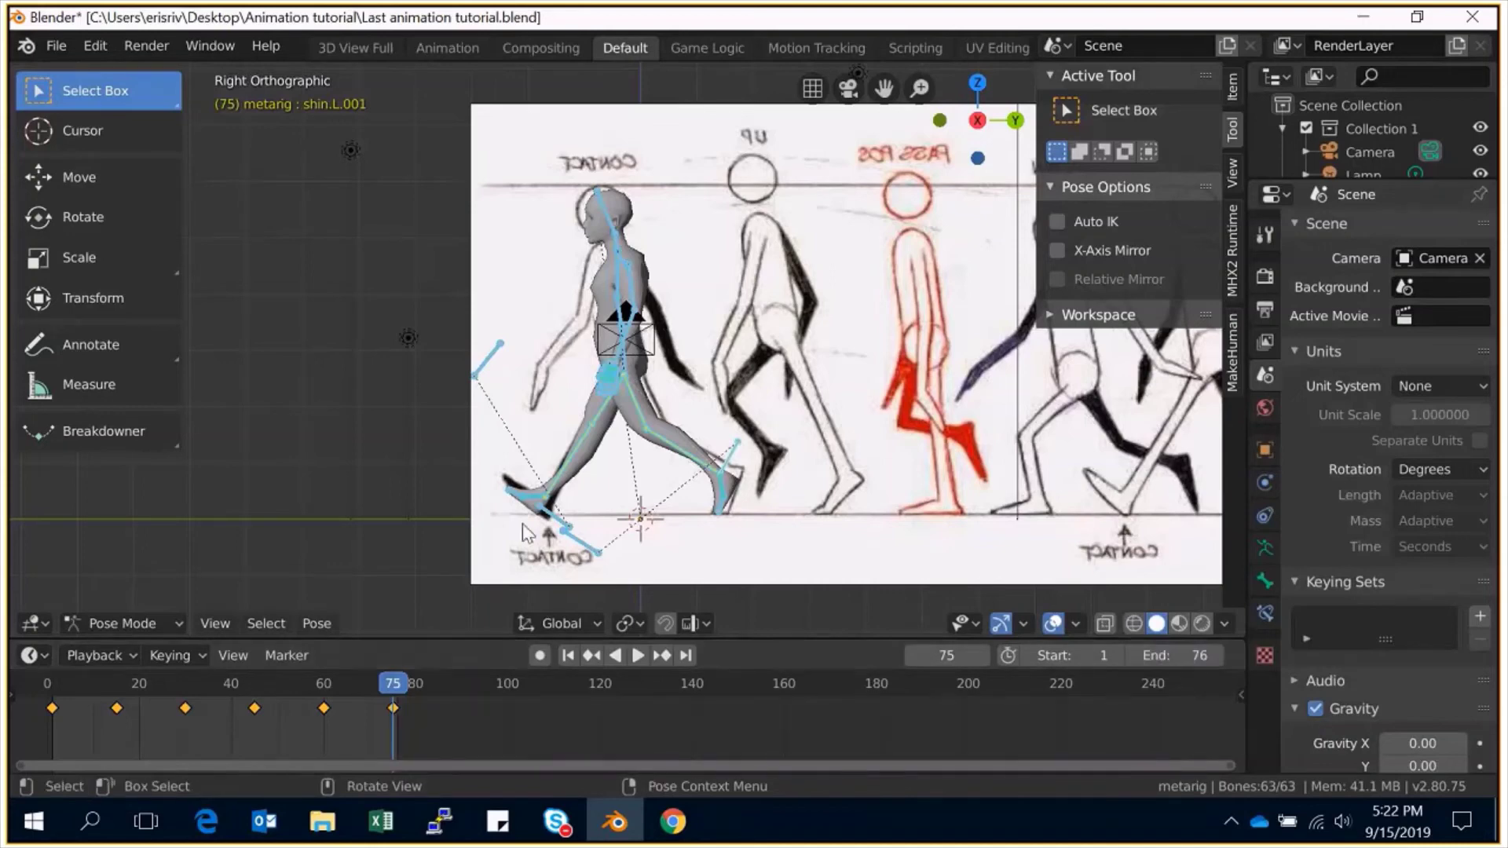
{"action": "left_click", "coordinate": [634, 656]}
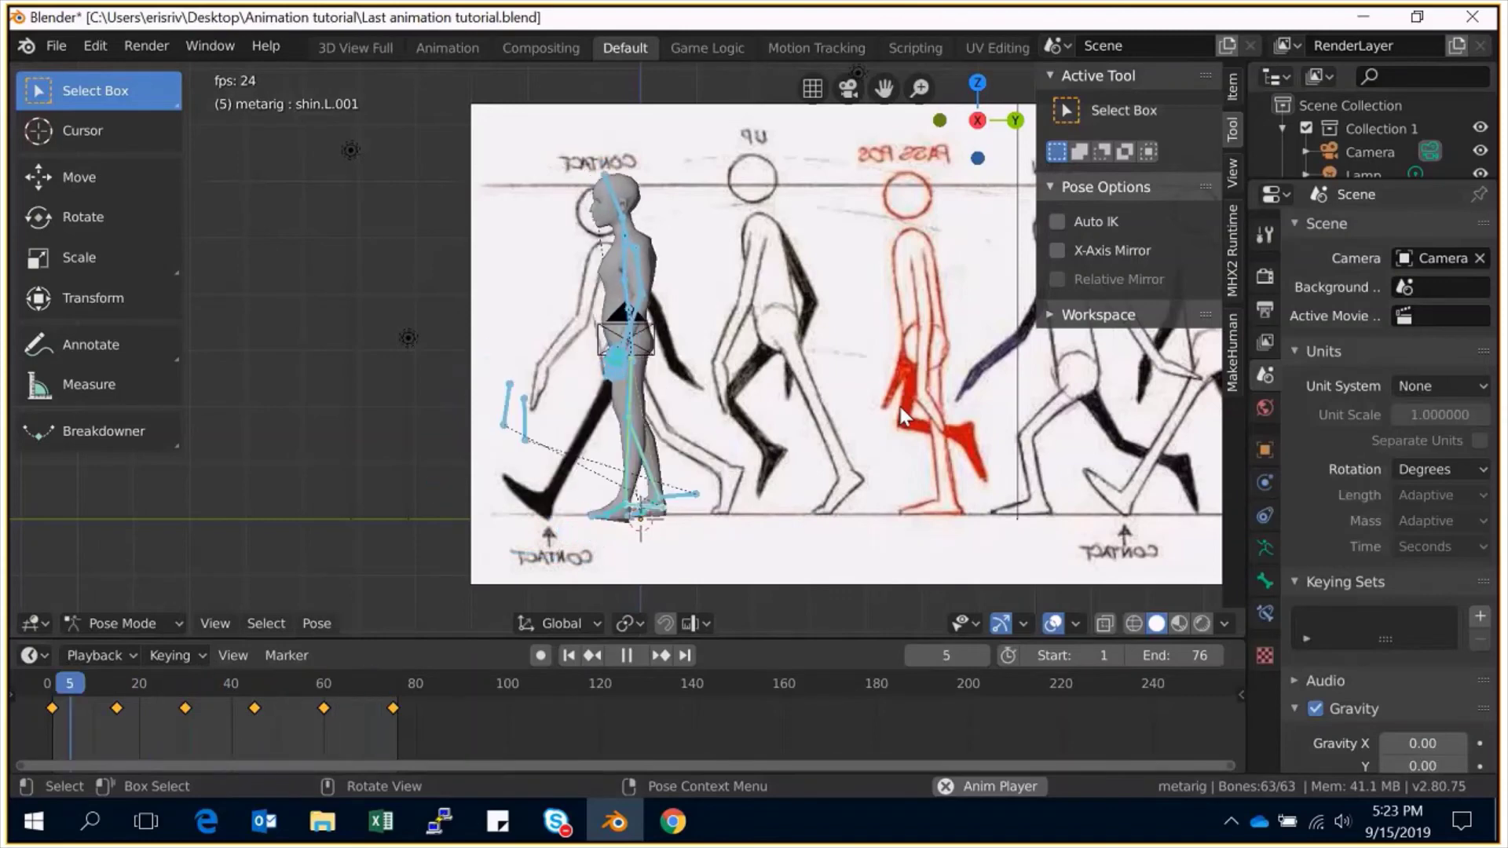
{"action": "key", "text": "space"}
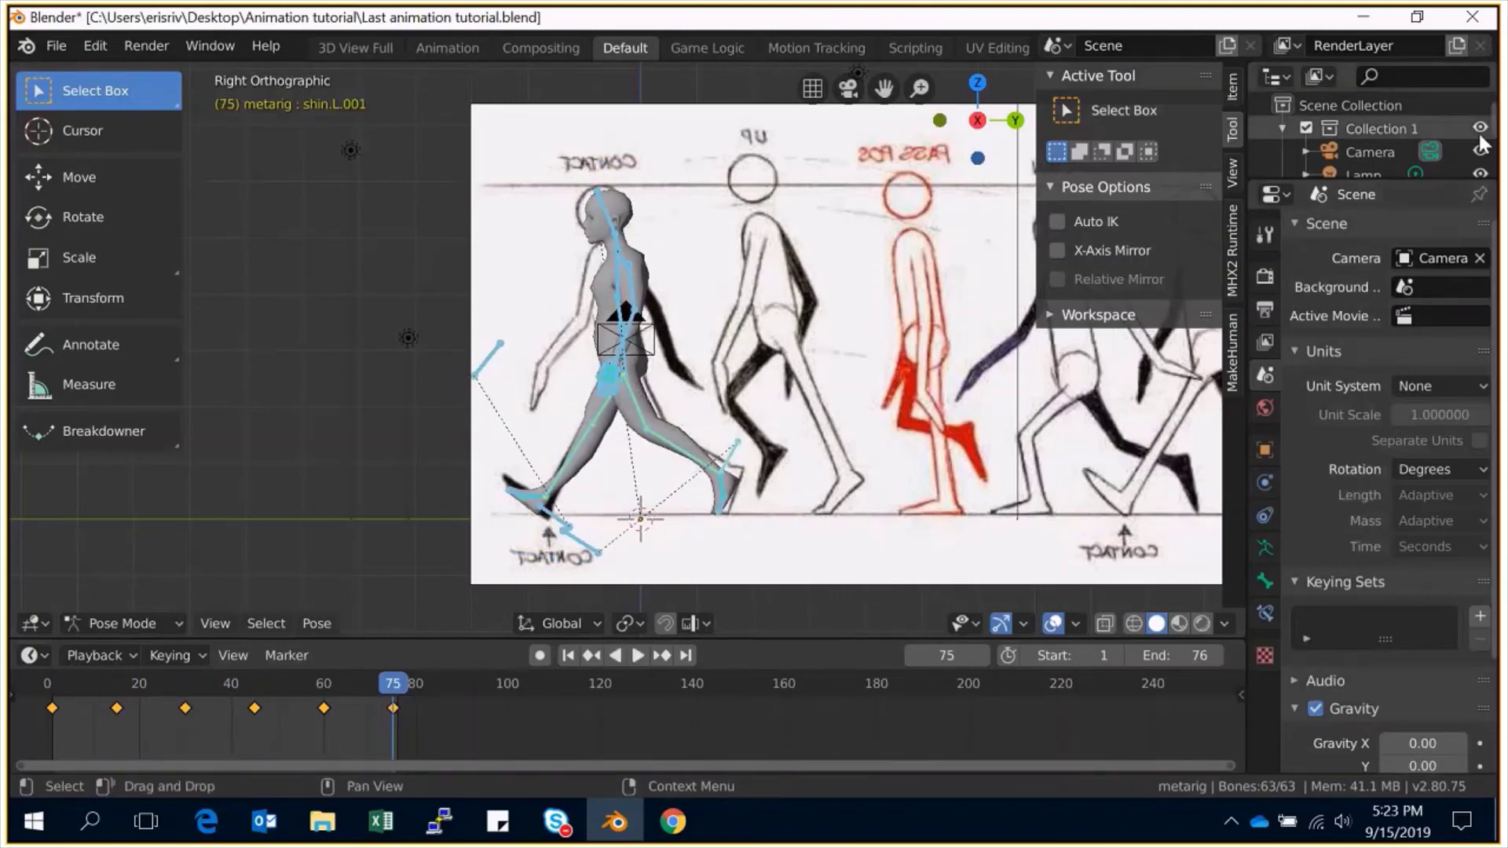
Delete the Empty holding the reference image and preview the walk animation.
{"action": "scroll", "coordinate": [1491, 133], "scroll_direction": "down", "scroll_amount": 1}
{"action": "scroll", "coordinate": [1492, 130], "scroll_direction": "down", "scroll_amount": 3}
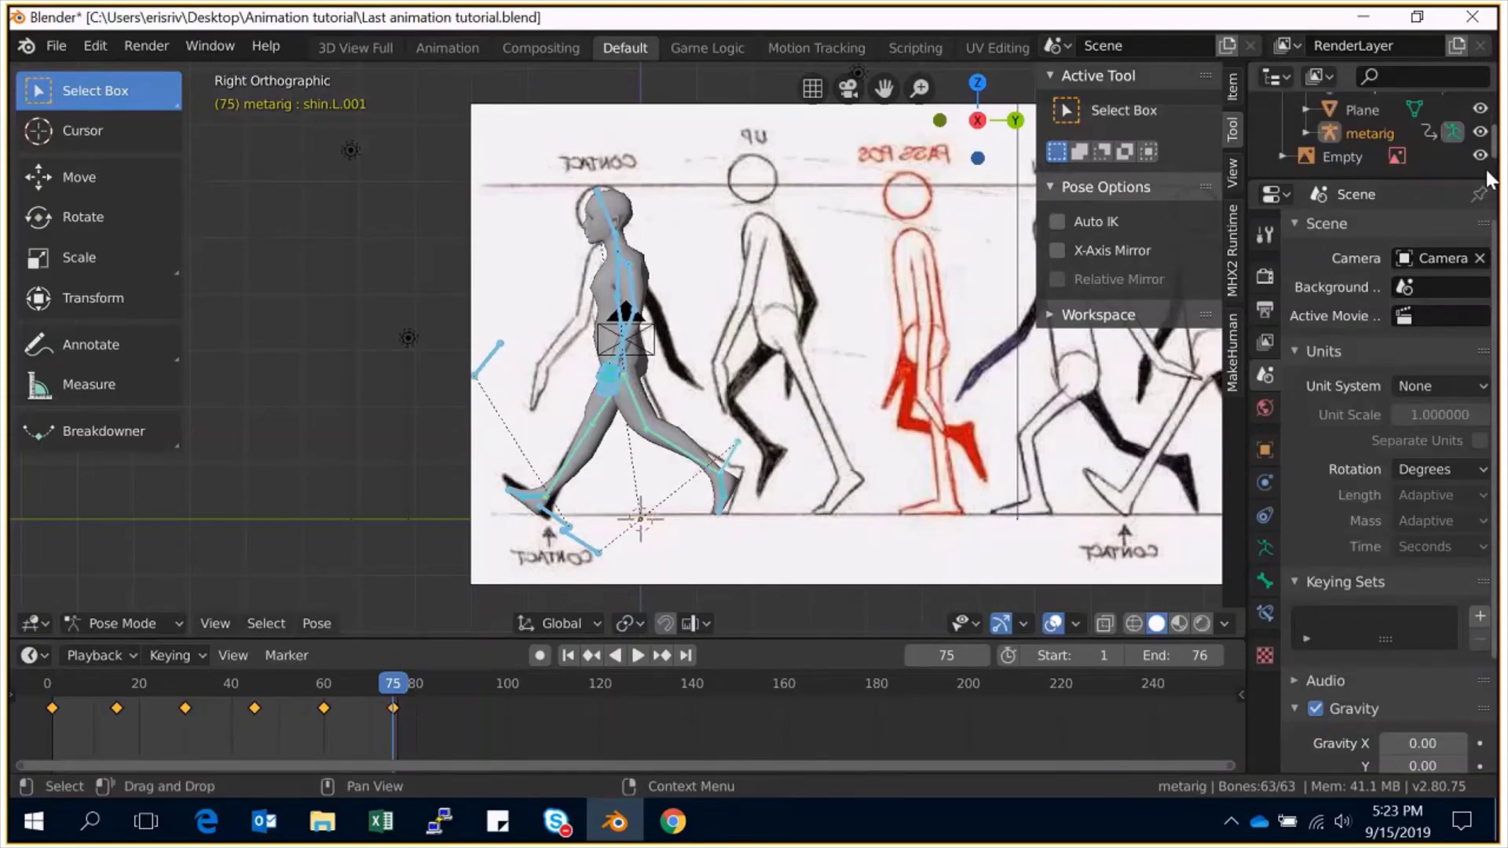
{"action": "left_click", "coordinate": [1363, 110]}
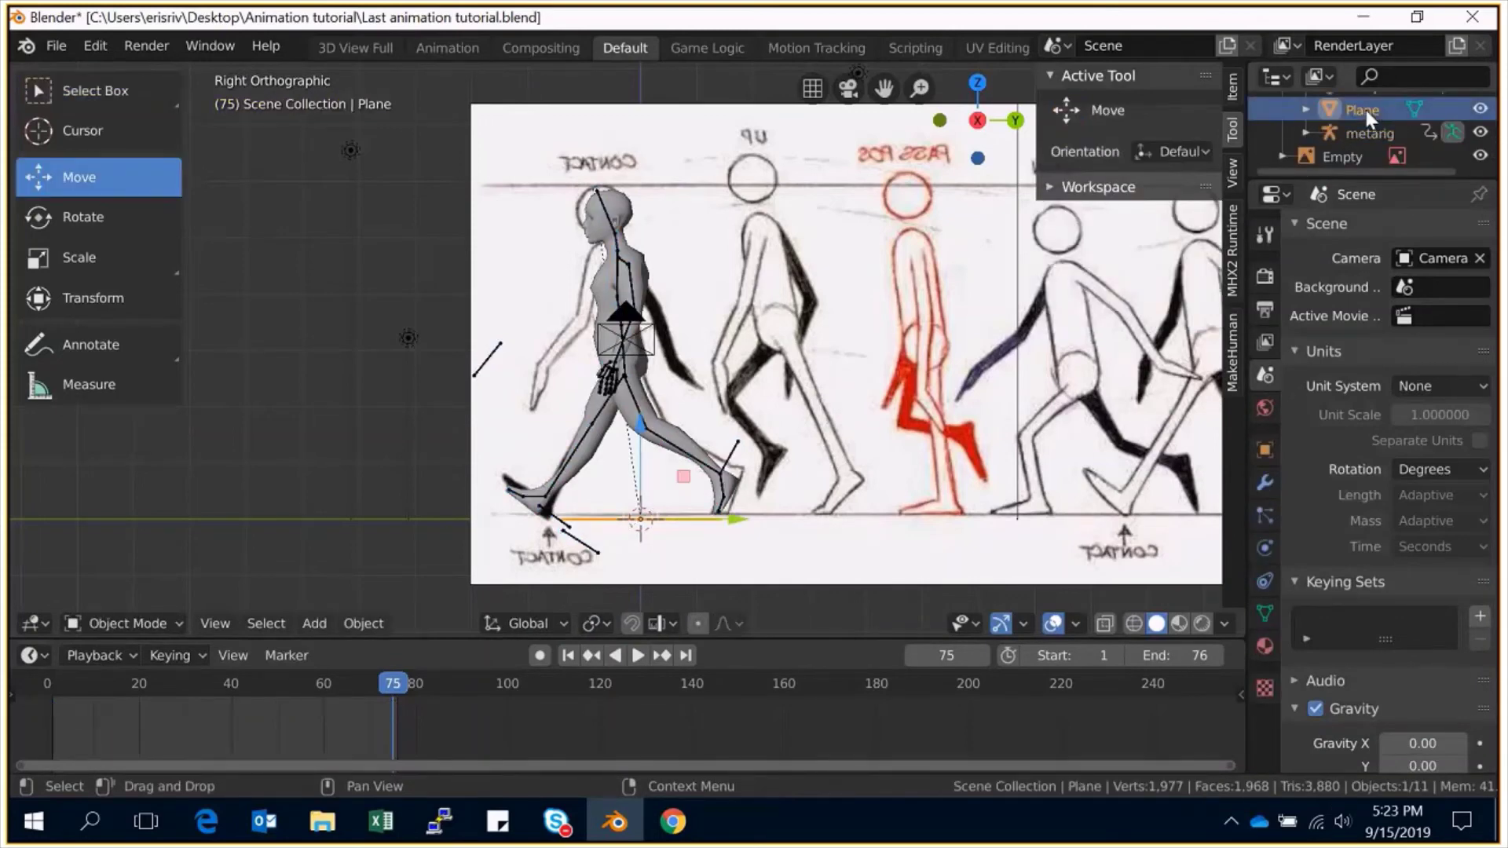
{"action": "left_click", "coordinate": [903, 434]}
{"action": "key", "text": "Delete"}
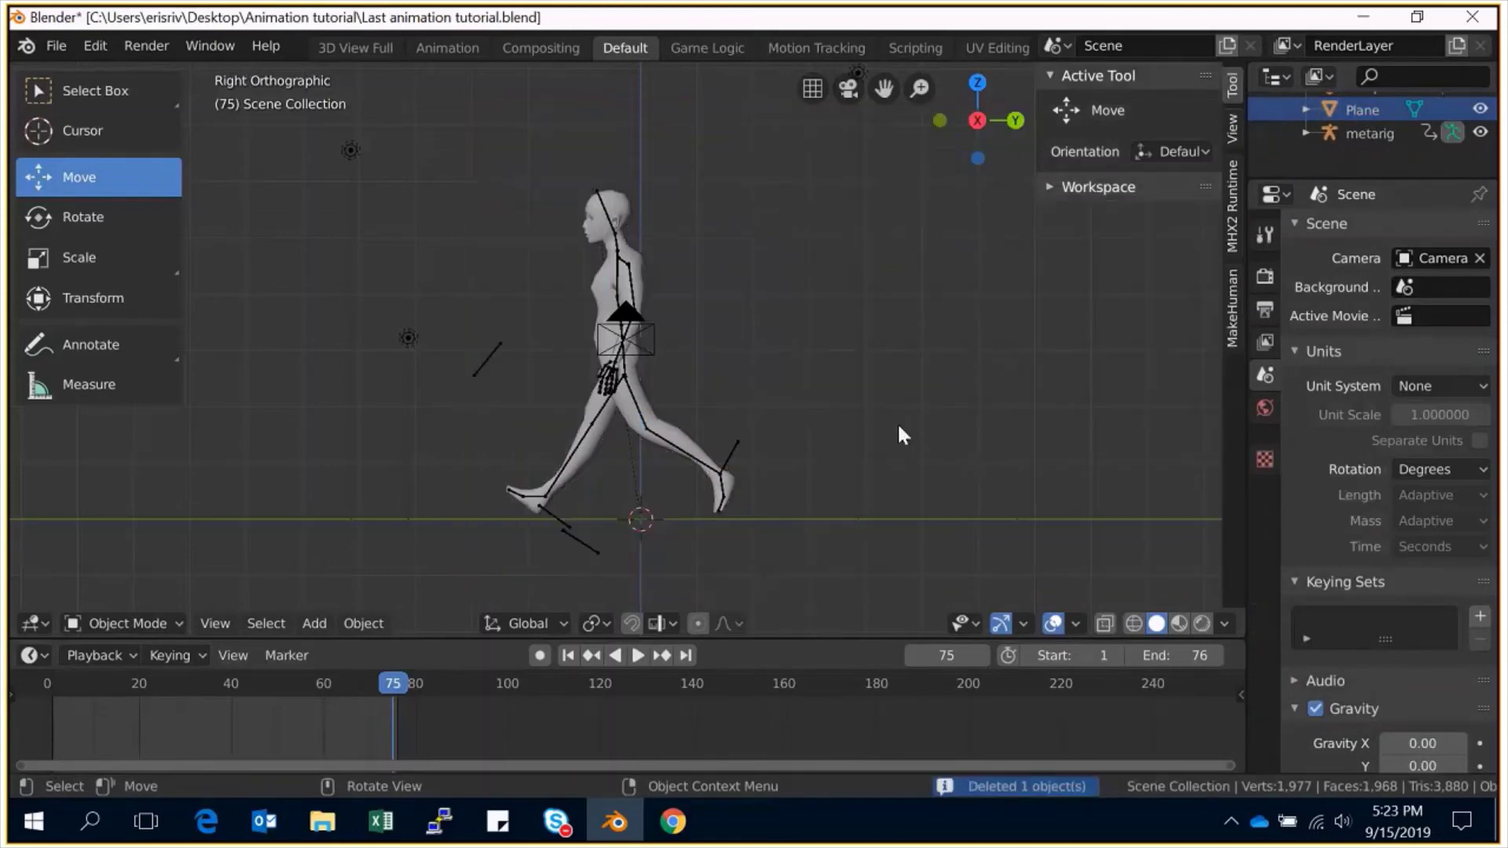
{"action": "left_click", "coordinate": [636, 655]}
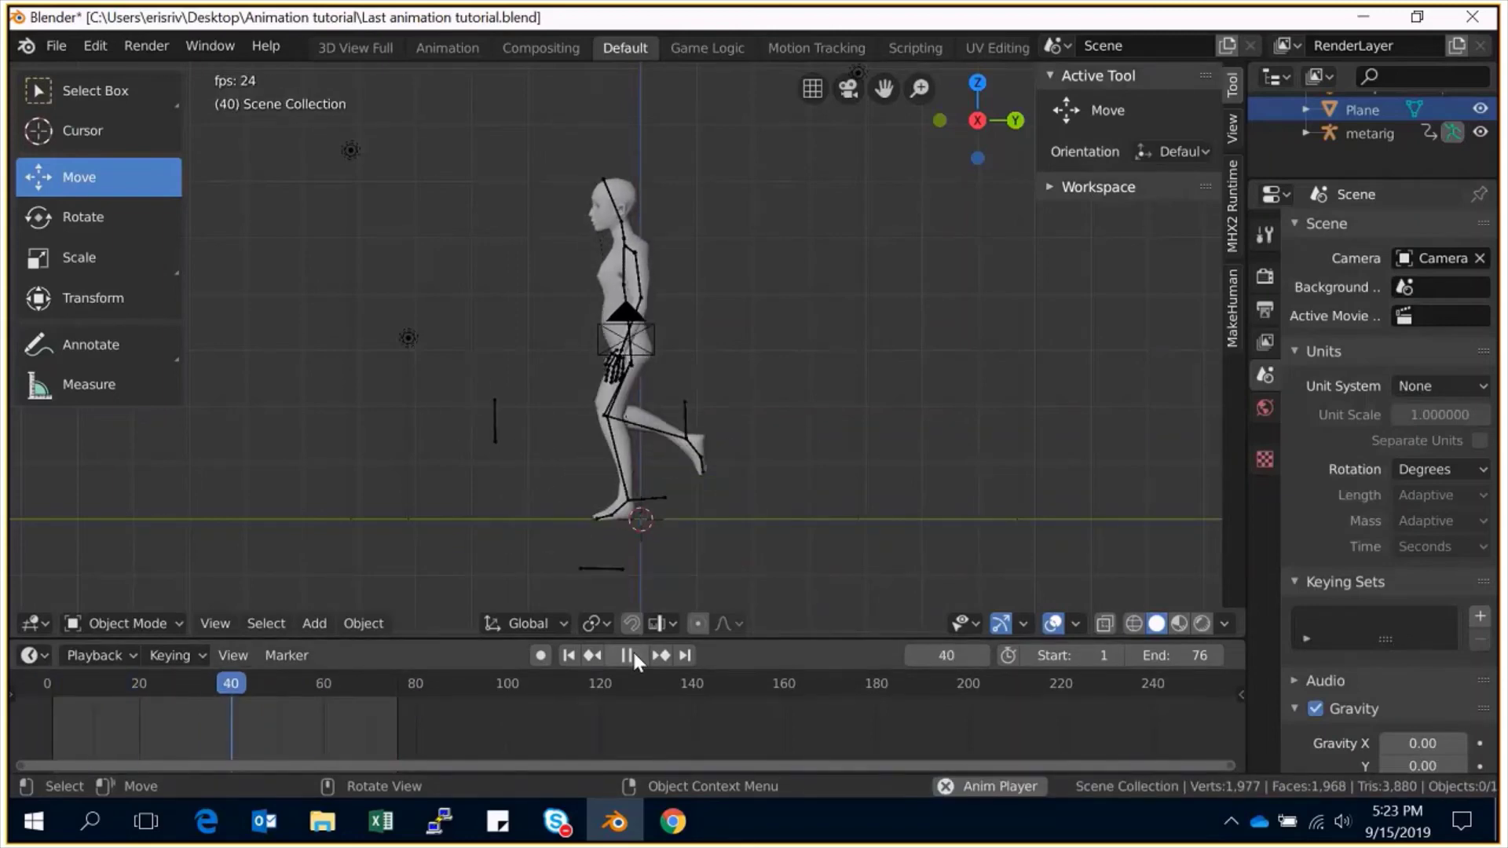
{"action": "left_click", "coordinate": [633, 653]}
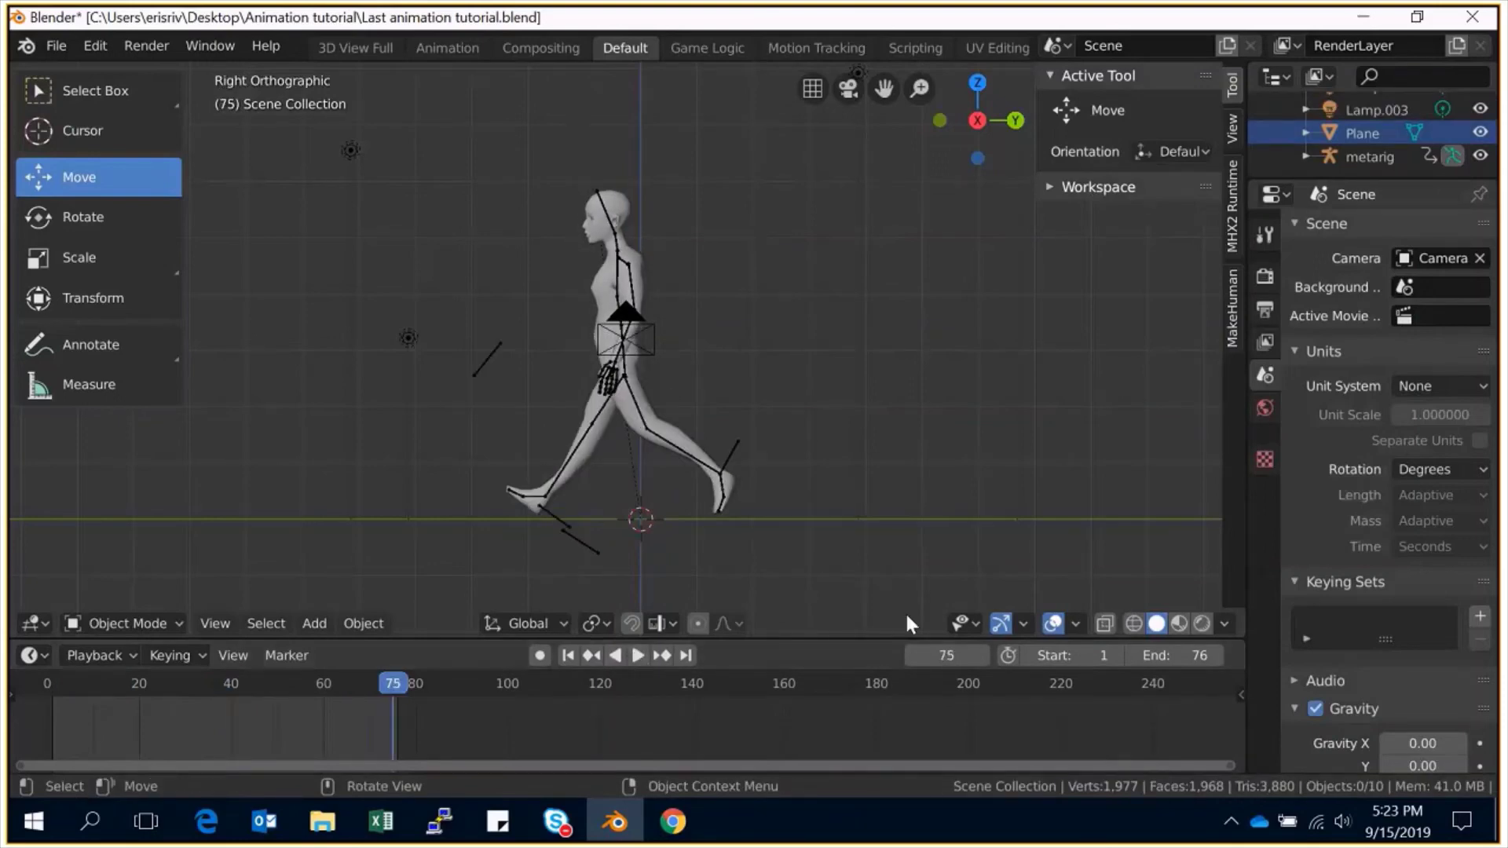
Set the scene end frame to 250.
{"action": "left_click", "coordinate": [1177, 655]}
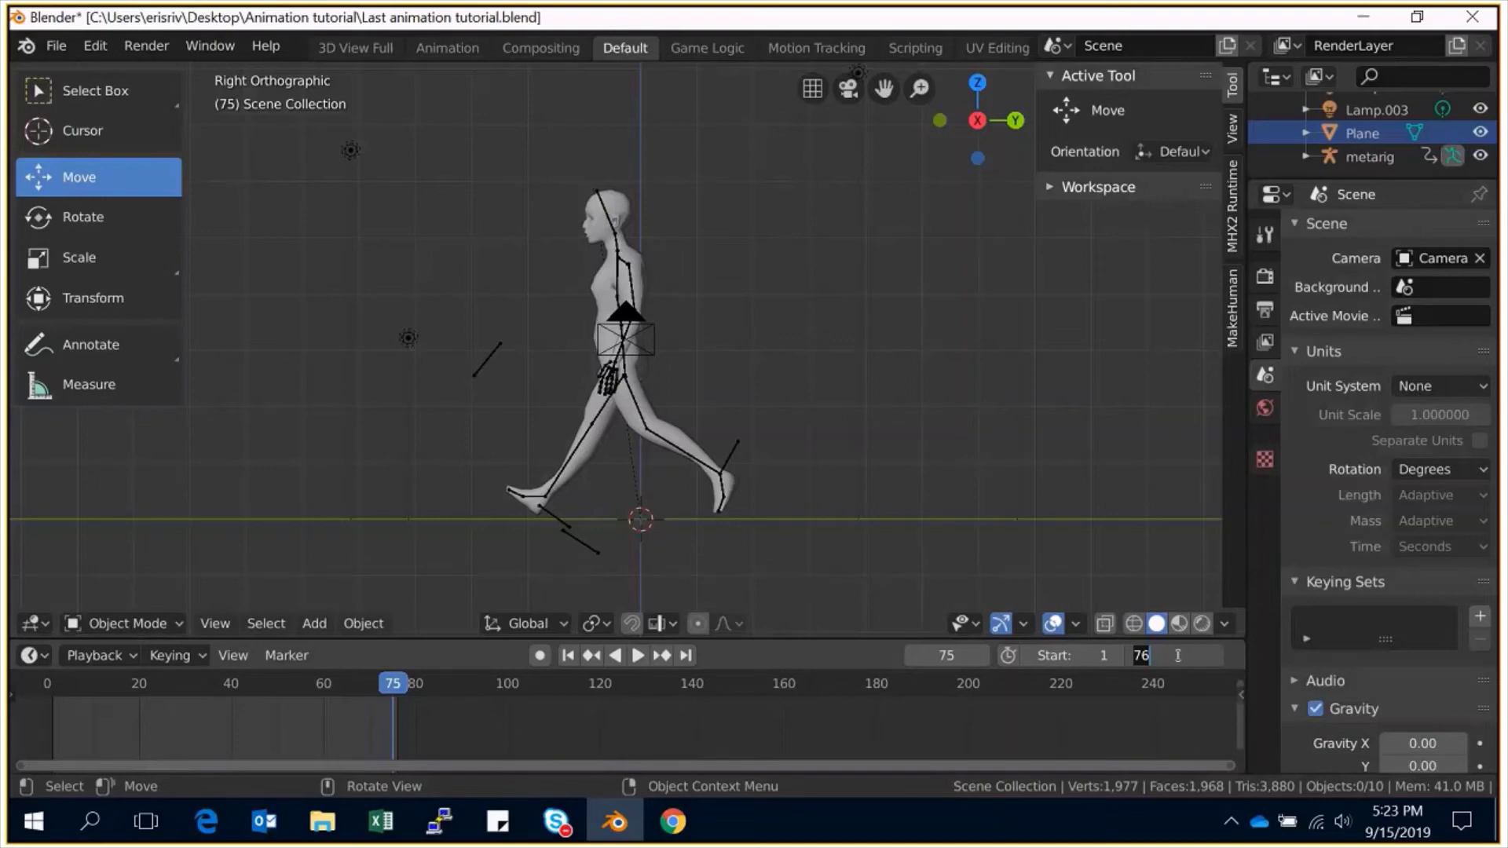
{"action": "type", "text": "250"}
{"action": "key", "text": "Return"}
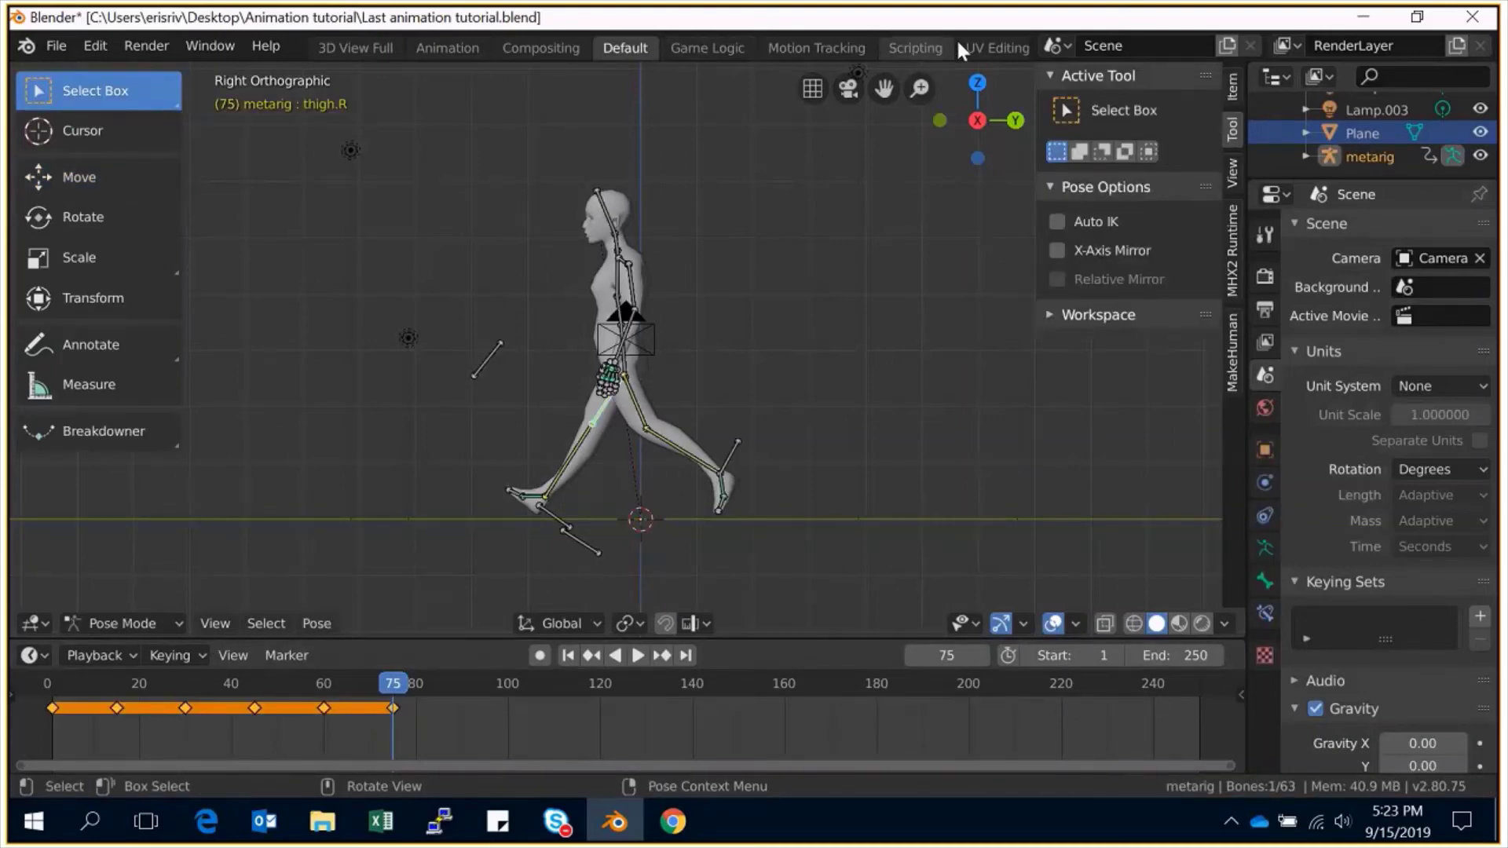
Switch to the Animation workspace and pan to bring the thigh.R keyframes into view.
{"action": "left_click", "coordinate": [445, 52]}
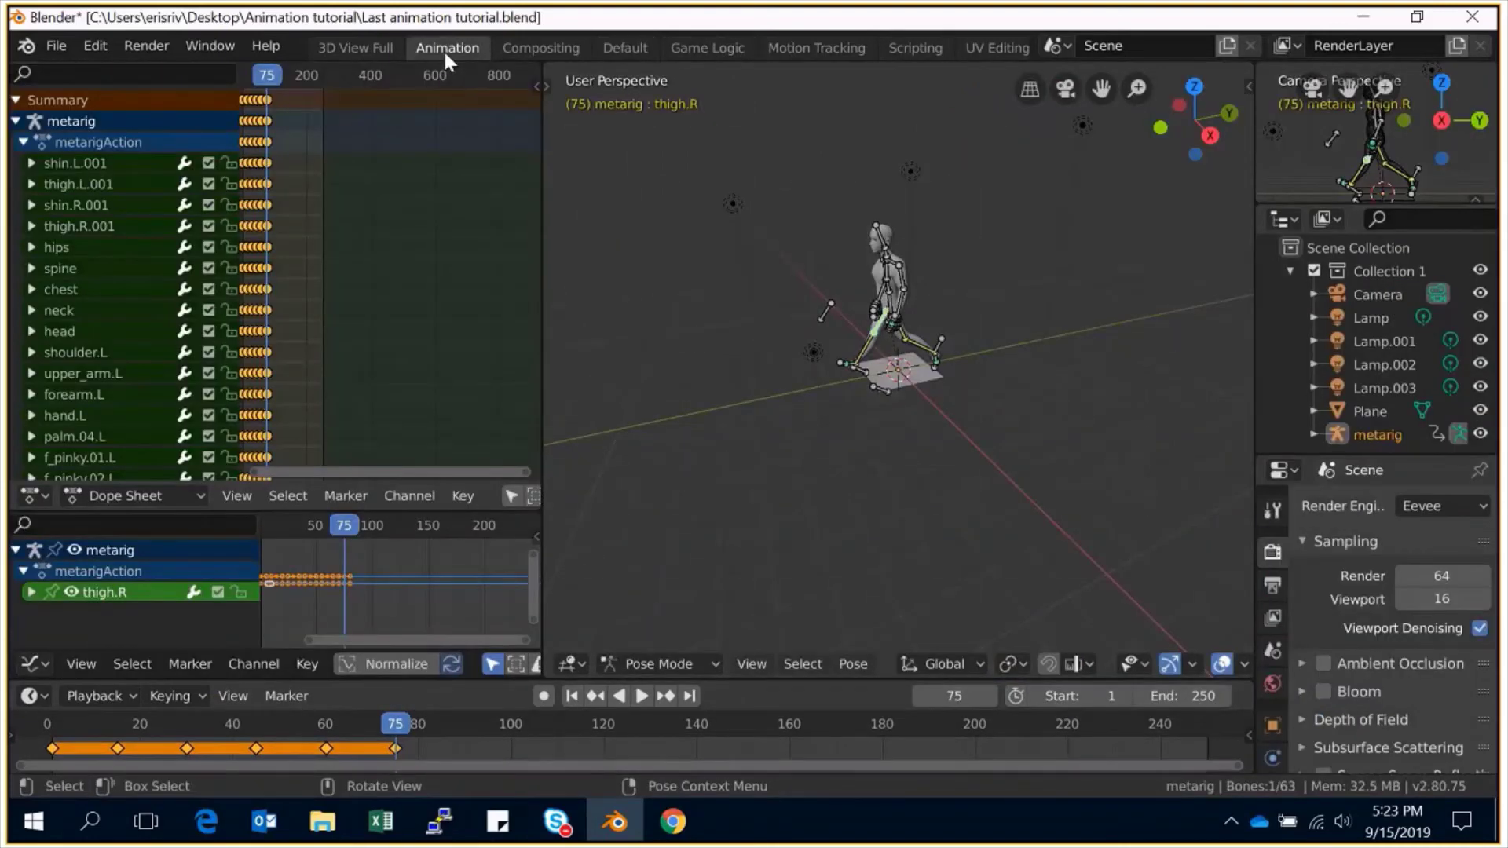
{"action": "mouse_move", "coordinate": [536, 579]}
{"action": "left_mouse_down"}
{"action": "mouse_move", "coordinate": [541, 627]}
{"action": "mouse_move", "coordinate": [537, 605]}
{"action": "left_mouse_up"}
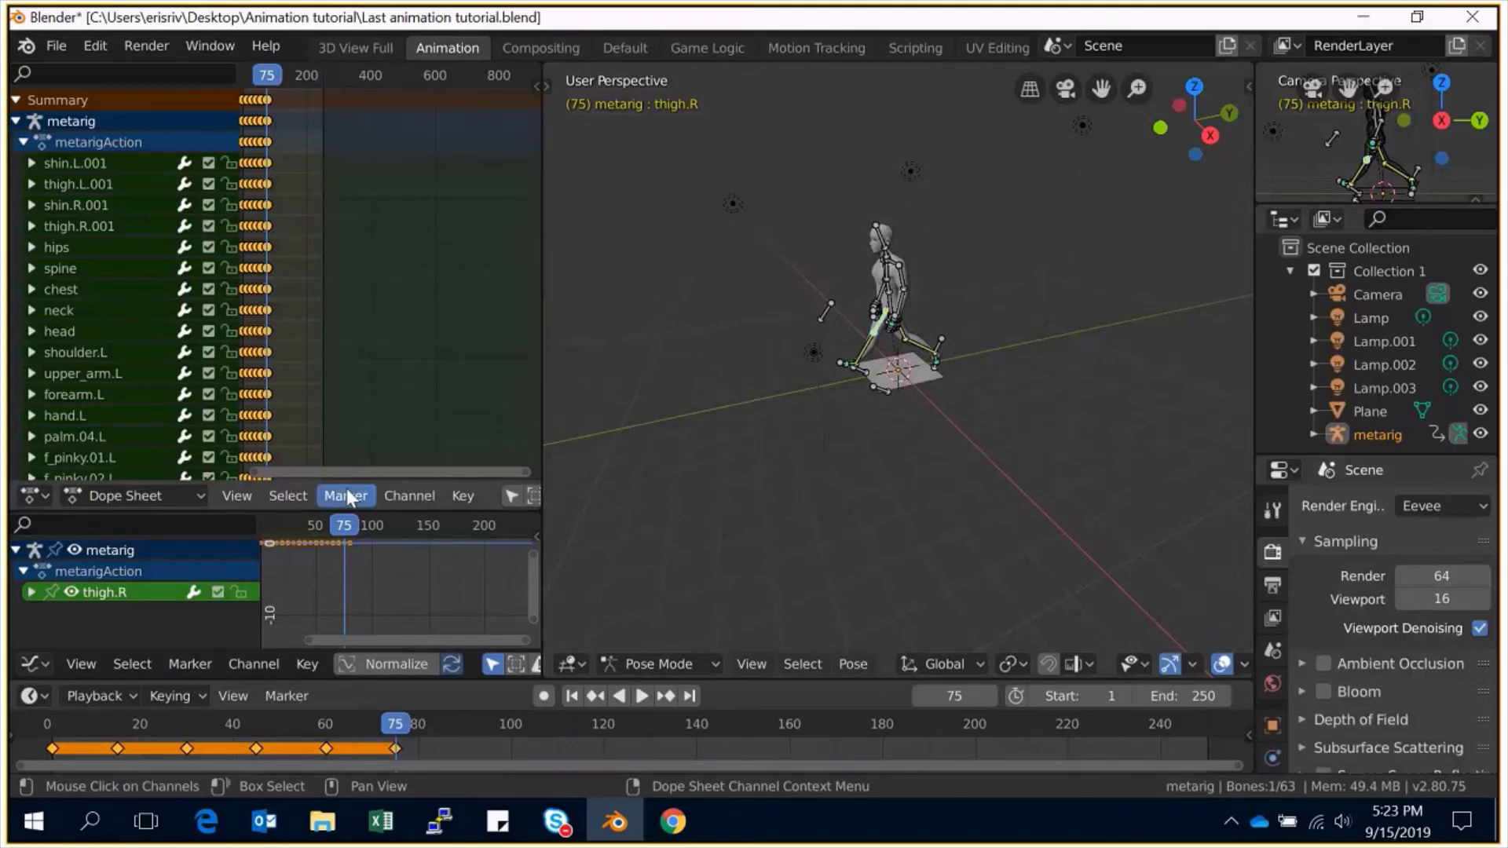
{"action": "left_click_drag", "start_coordinate": [529, 570], "coordinate": [527, 540]}
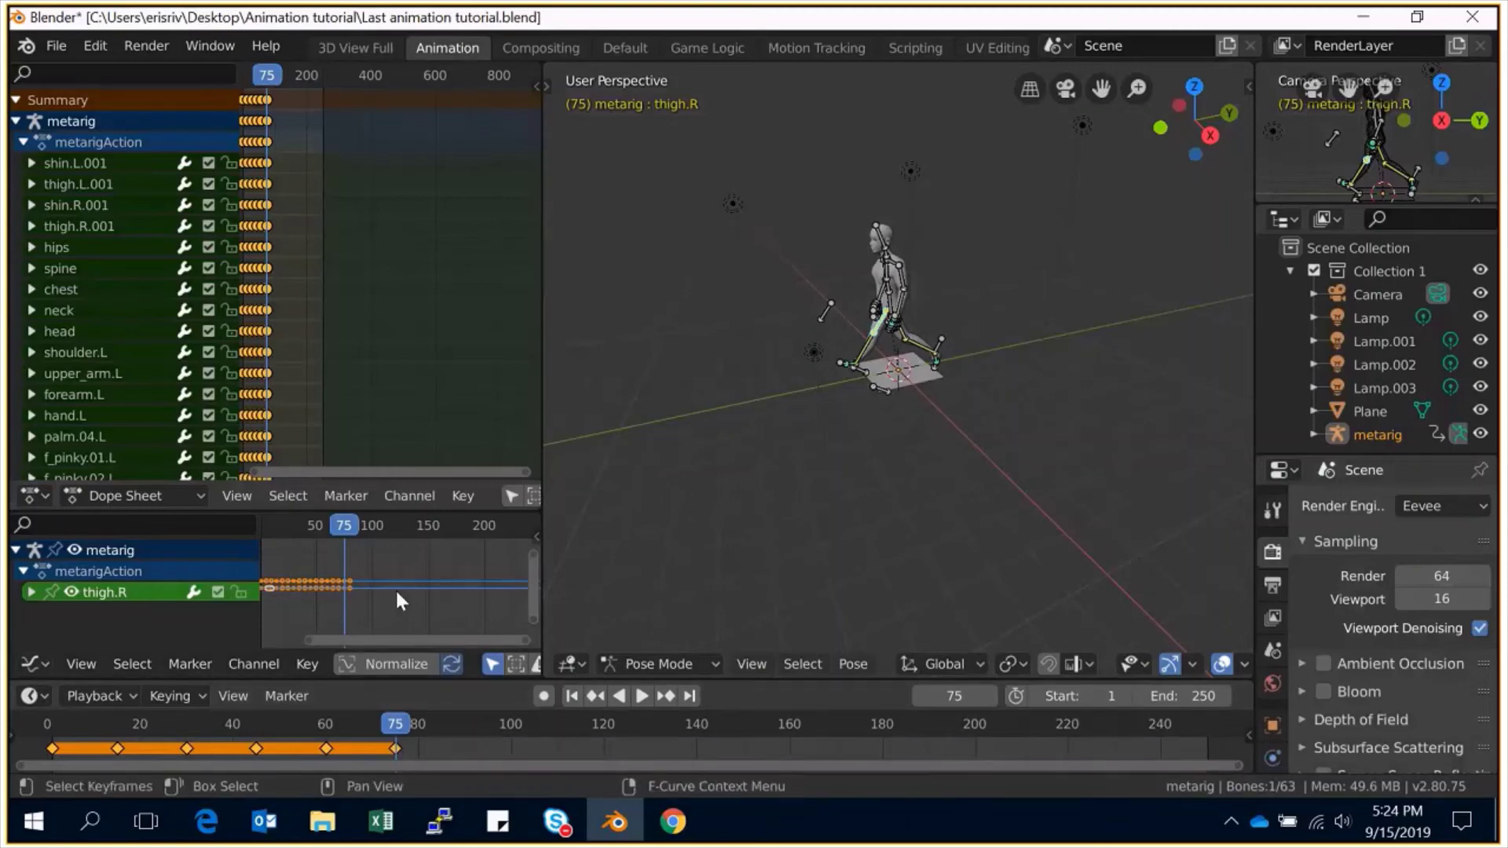
Jump to frame 90 and duplicate the walk keyframes there.
{"action": "left_click", "coordinate": [960, 697]}
{"action": "type", "text": "9"}
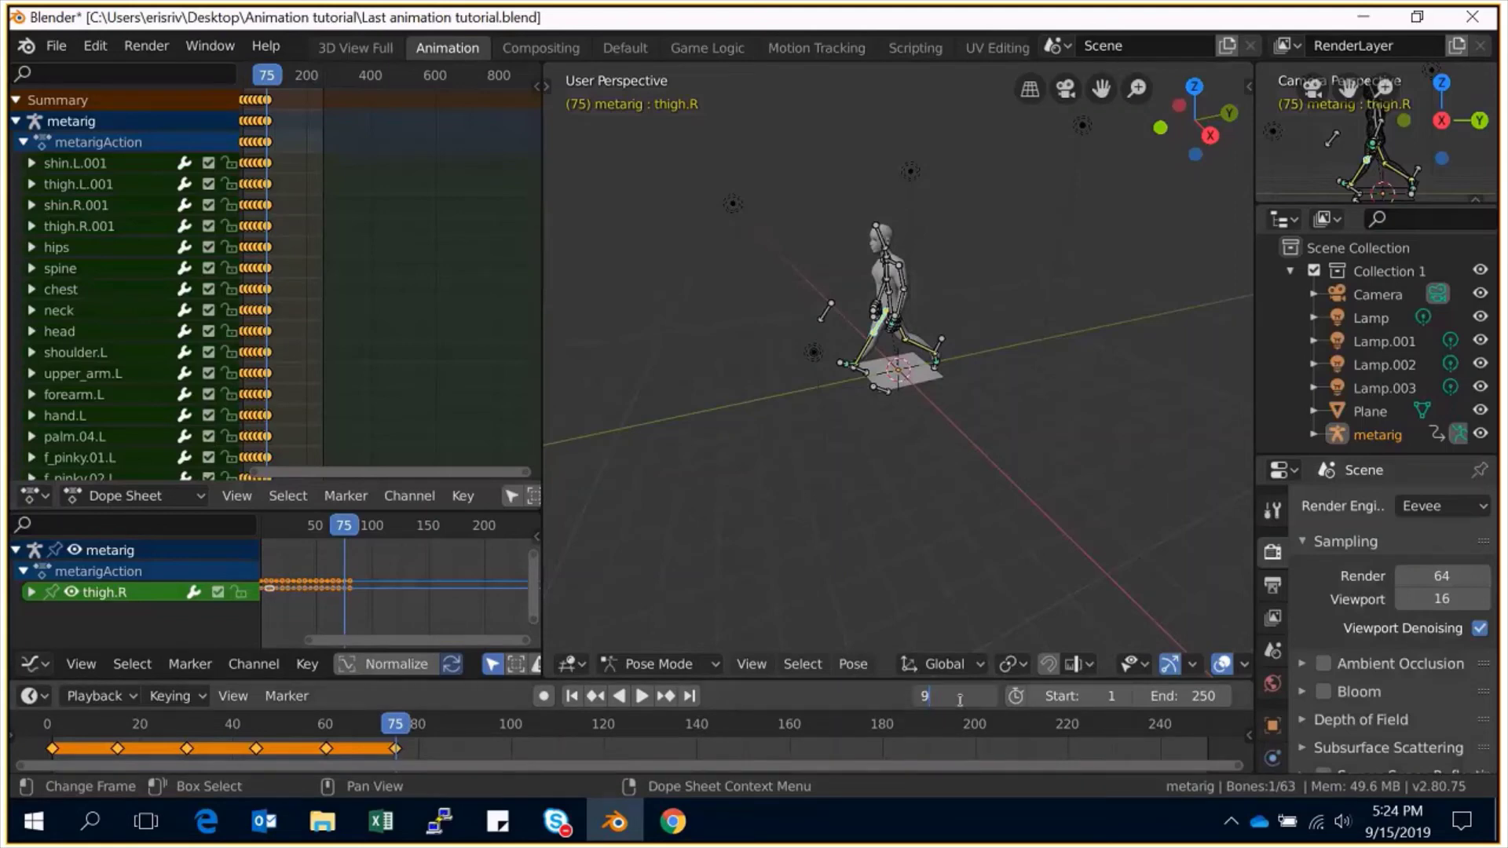
{"action": "type", "text": "0"}
{"action": "key", "text": "Return"}
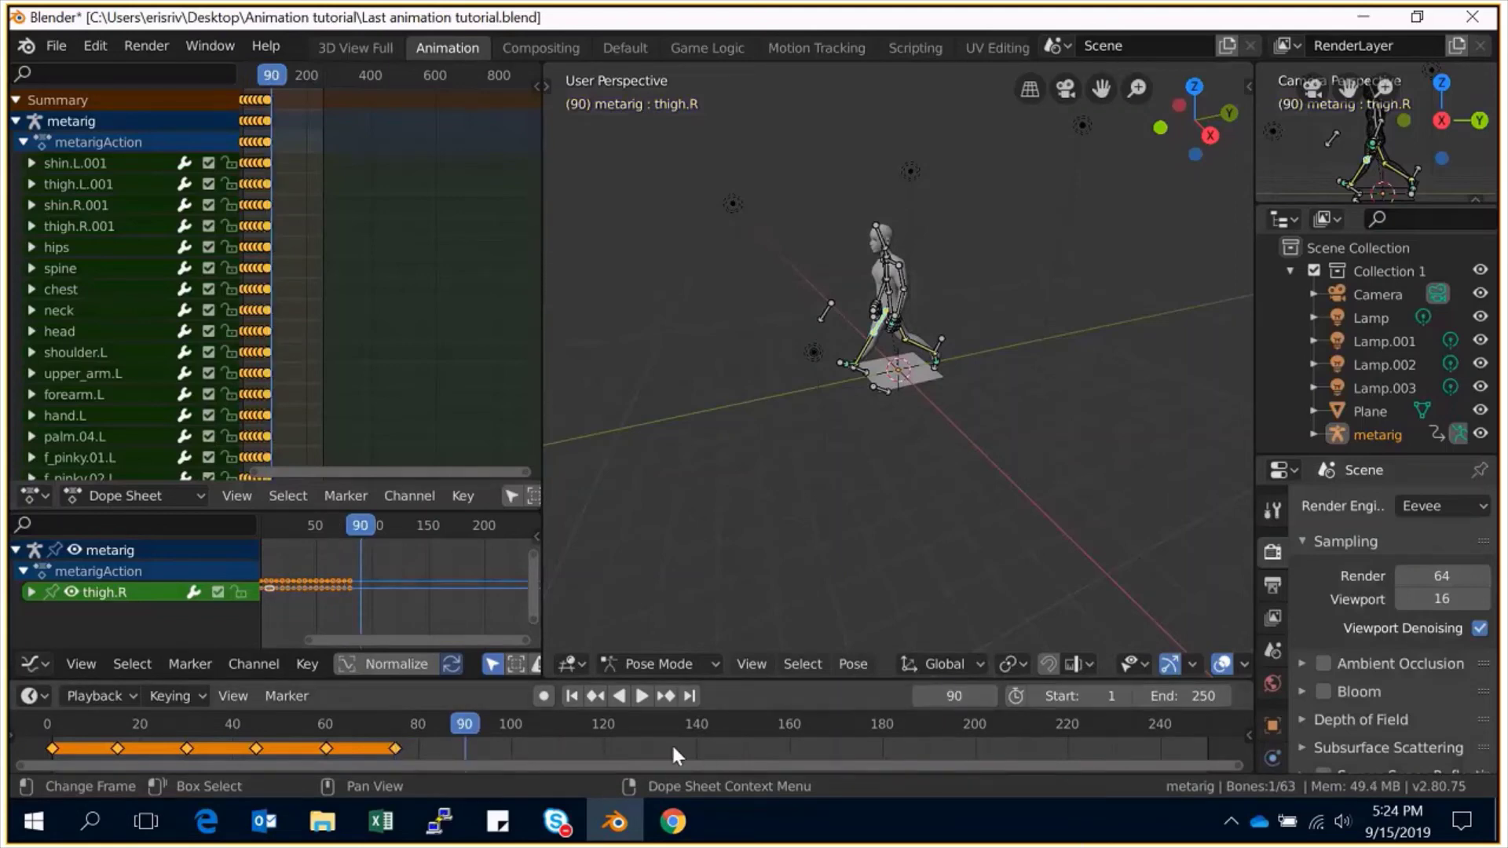
{"action": "key", "text": "ctrl+v"}
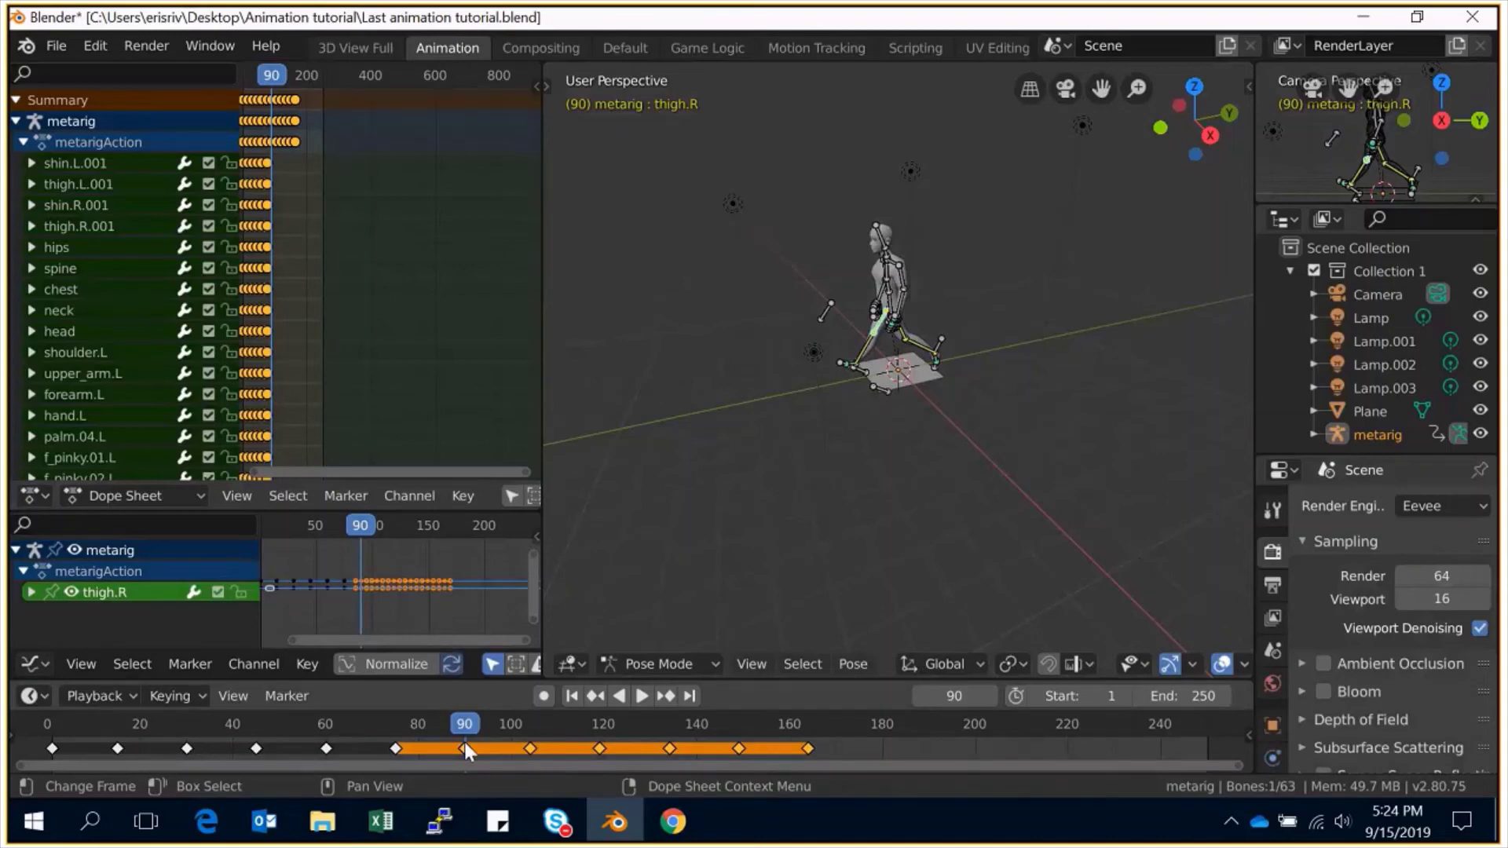
Discard the duplicated keyframe copies and undo a trial move of the frame 15 and 30 keys.
{"action": "type", "text": "g"}
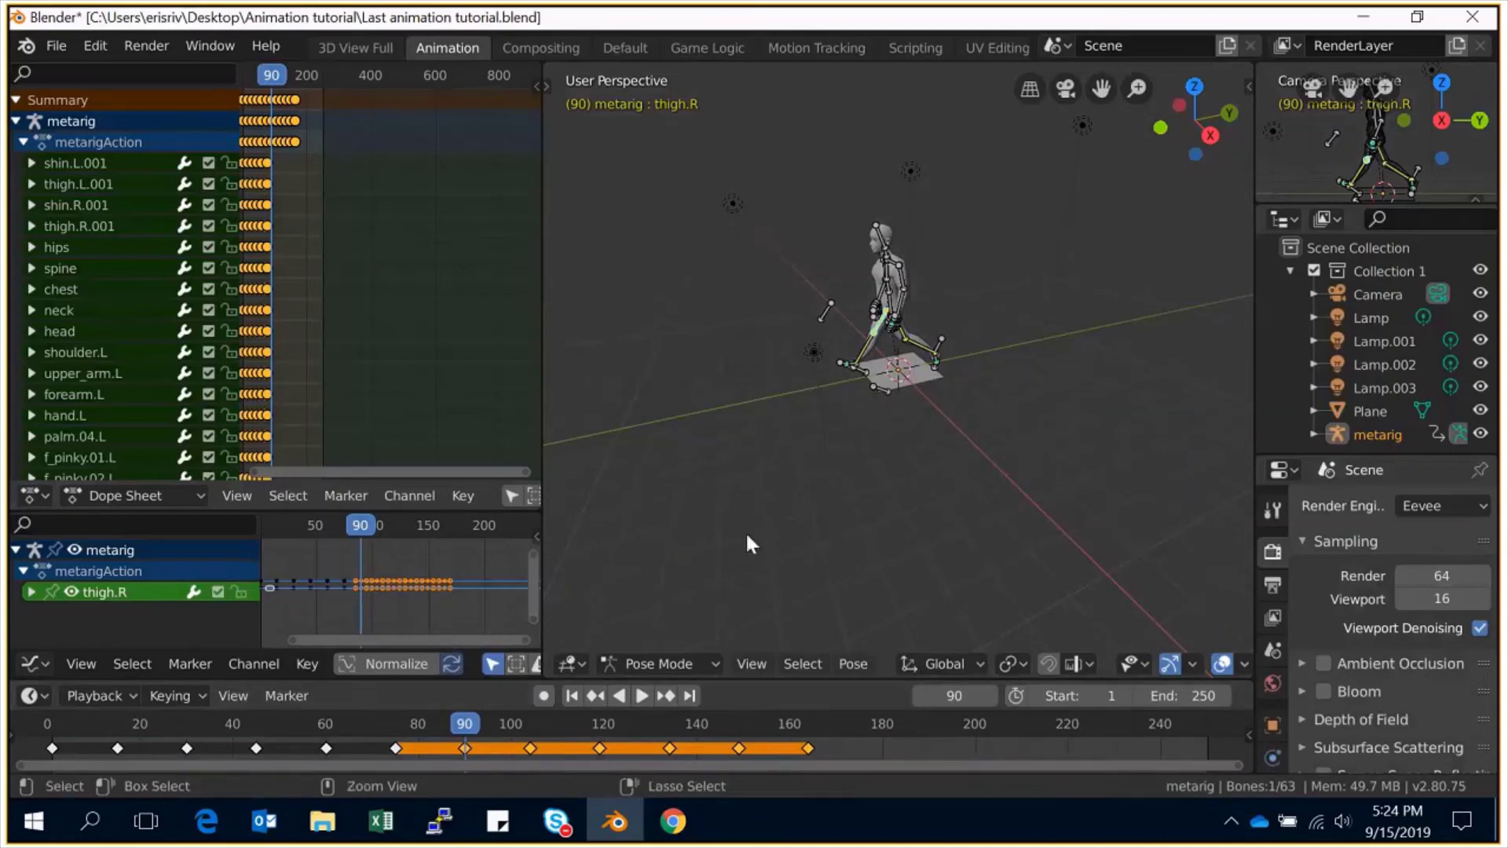
{"action": "type", "text": "-74"}
{"action": "key", "text": "Return"}
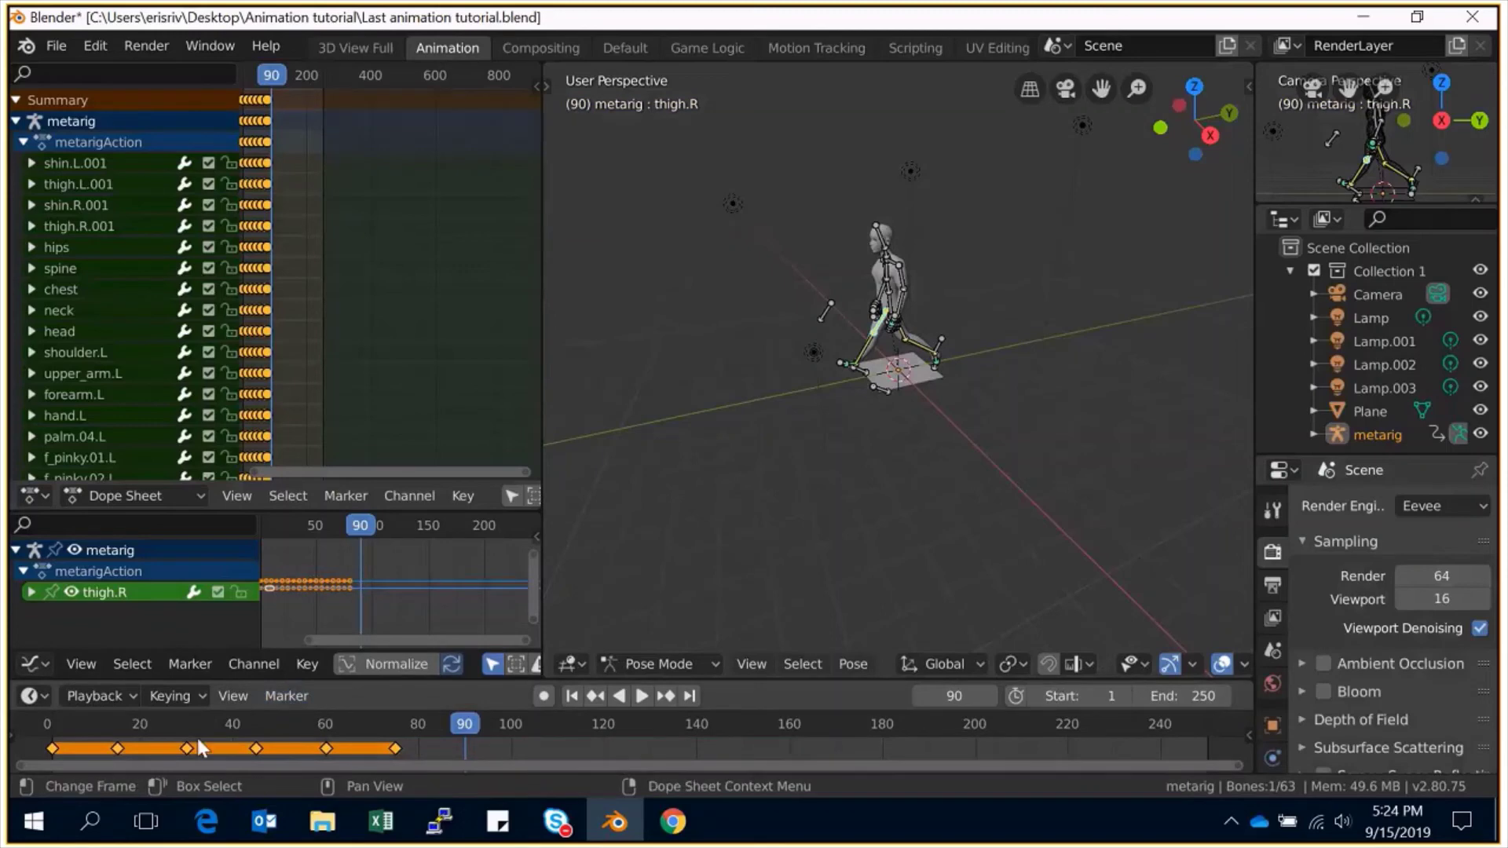
{"action": "left_click", "coordinate": [116, 749]}
{"action": "left_click", "coordinate": [190, 748]}
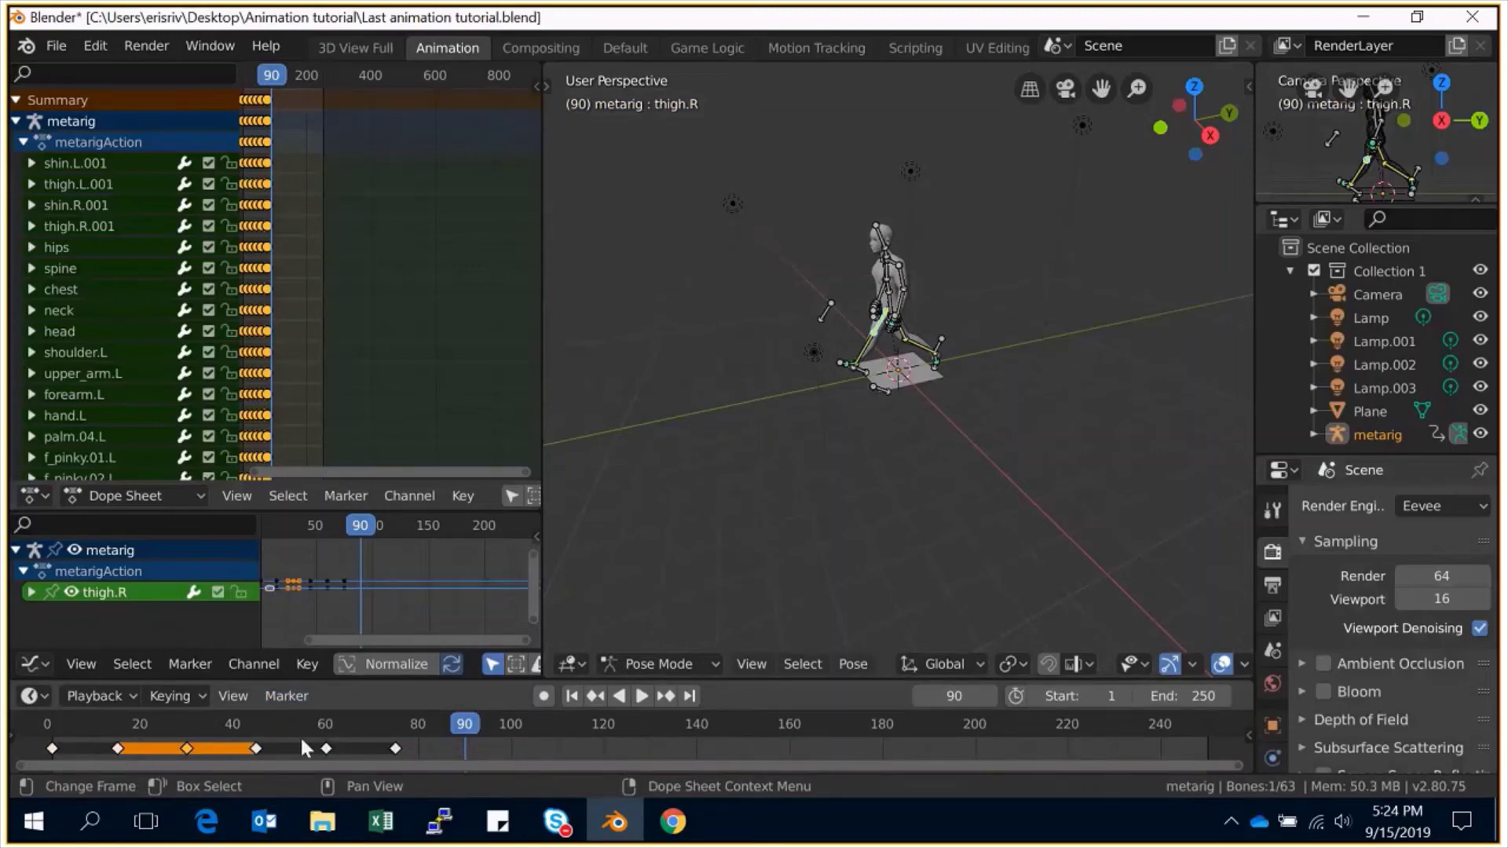
{"action": "key", "text": "a"}
{"action": "left_click_drag", "start_coordinate": [148, 746], "coordinate": [110, 747]}
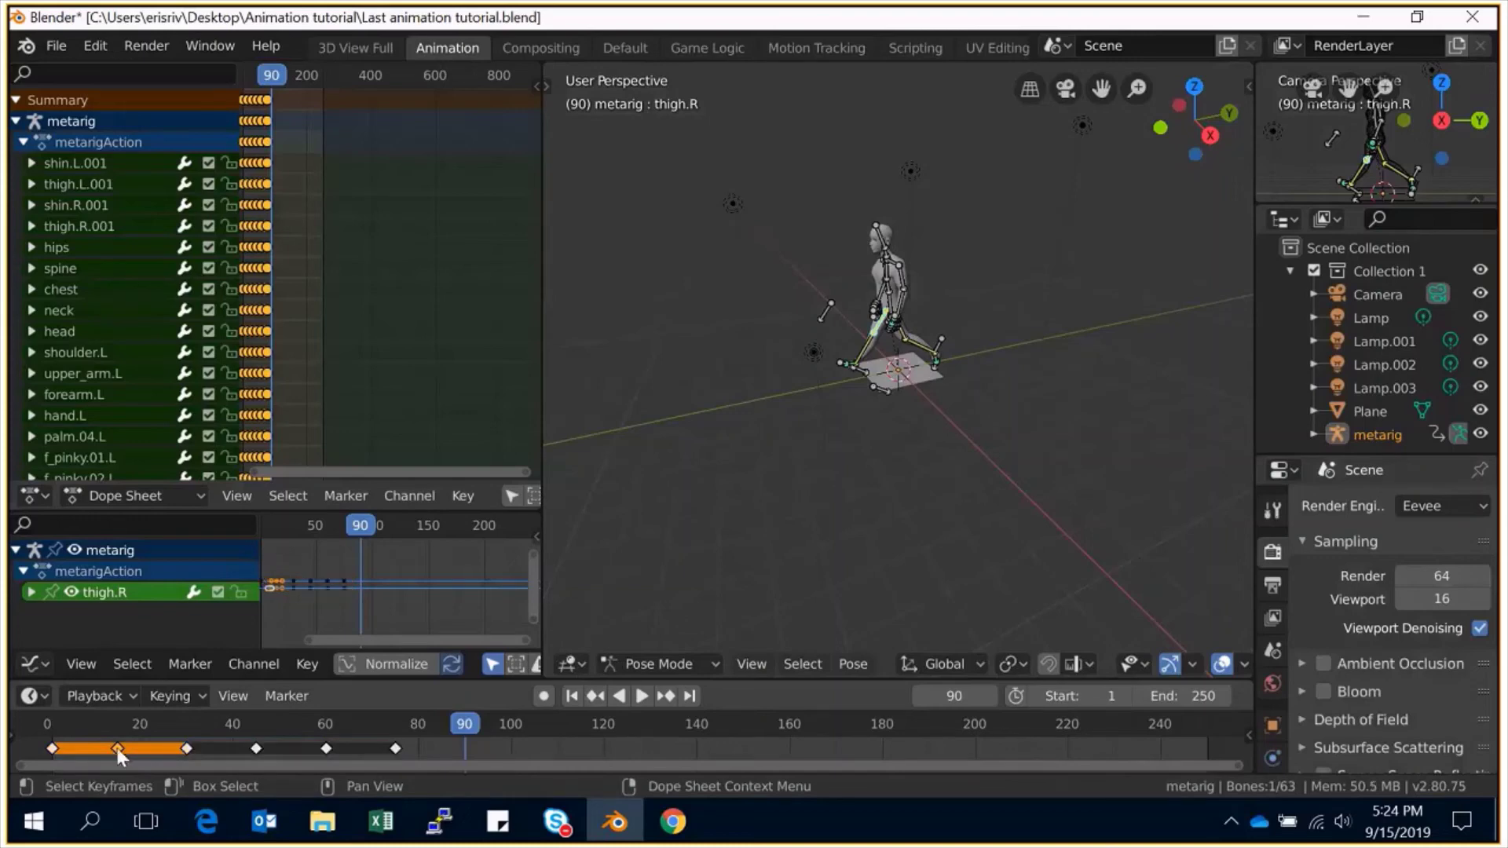
{"action": "key", "text": "ctrl+z"}
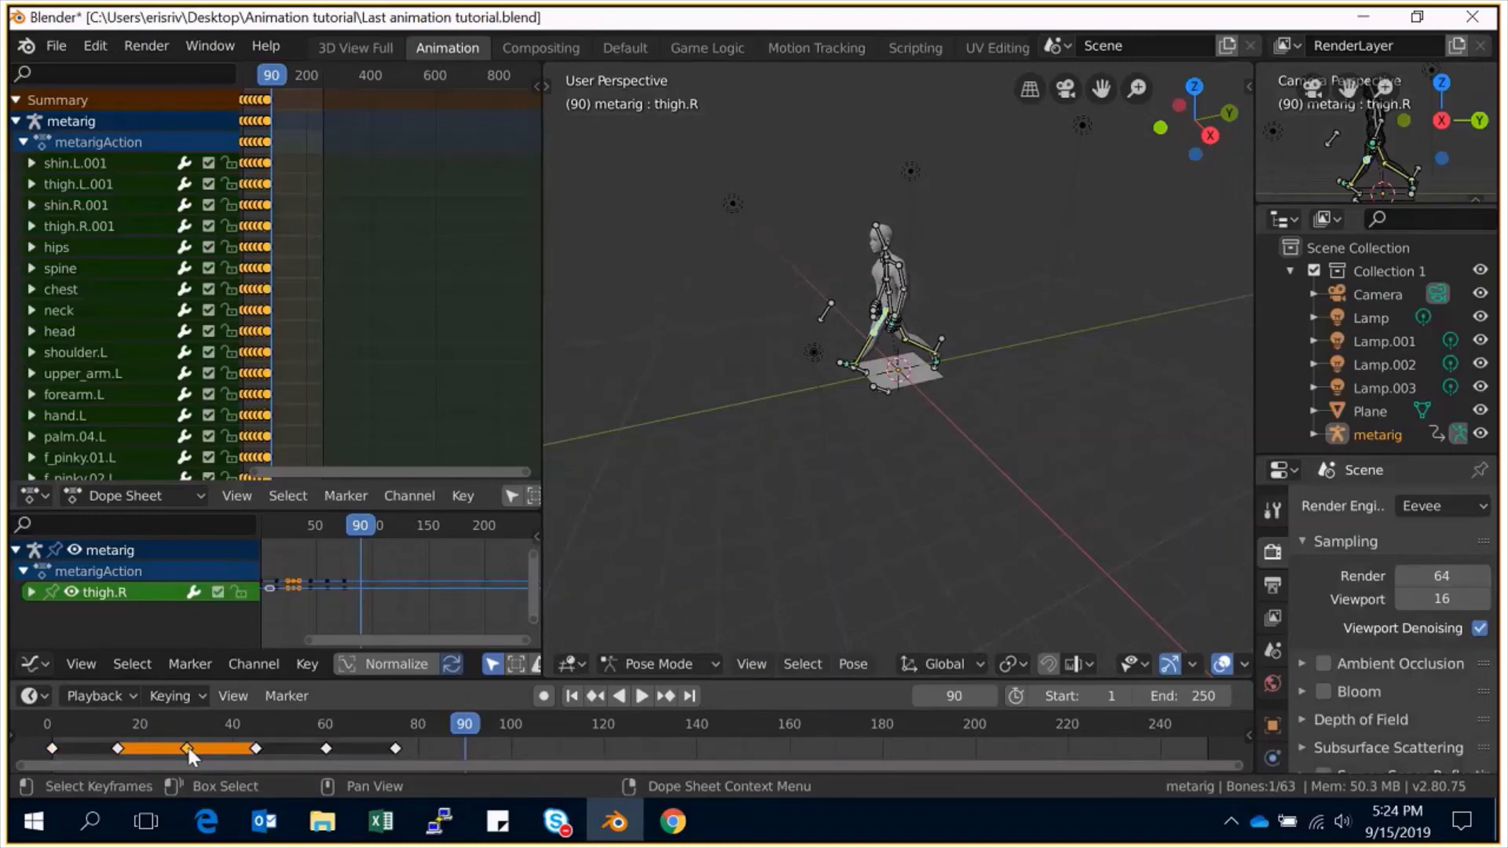
Select the walk keys from frame 15 through 75.
{"action": "left_click", "coordinate": [327, 747]}
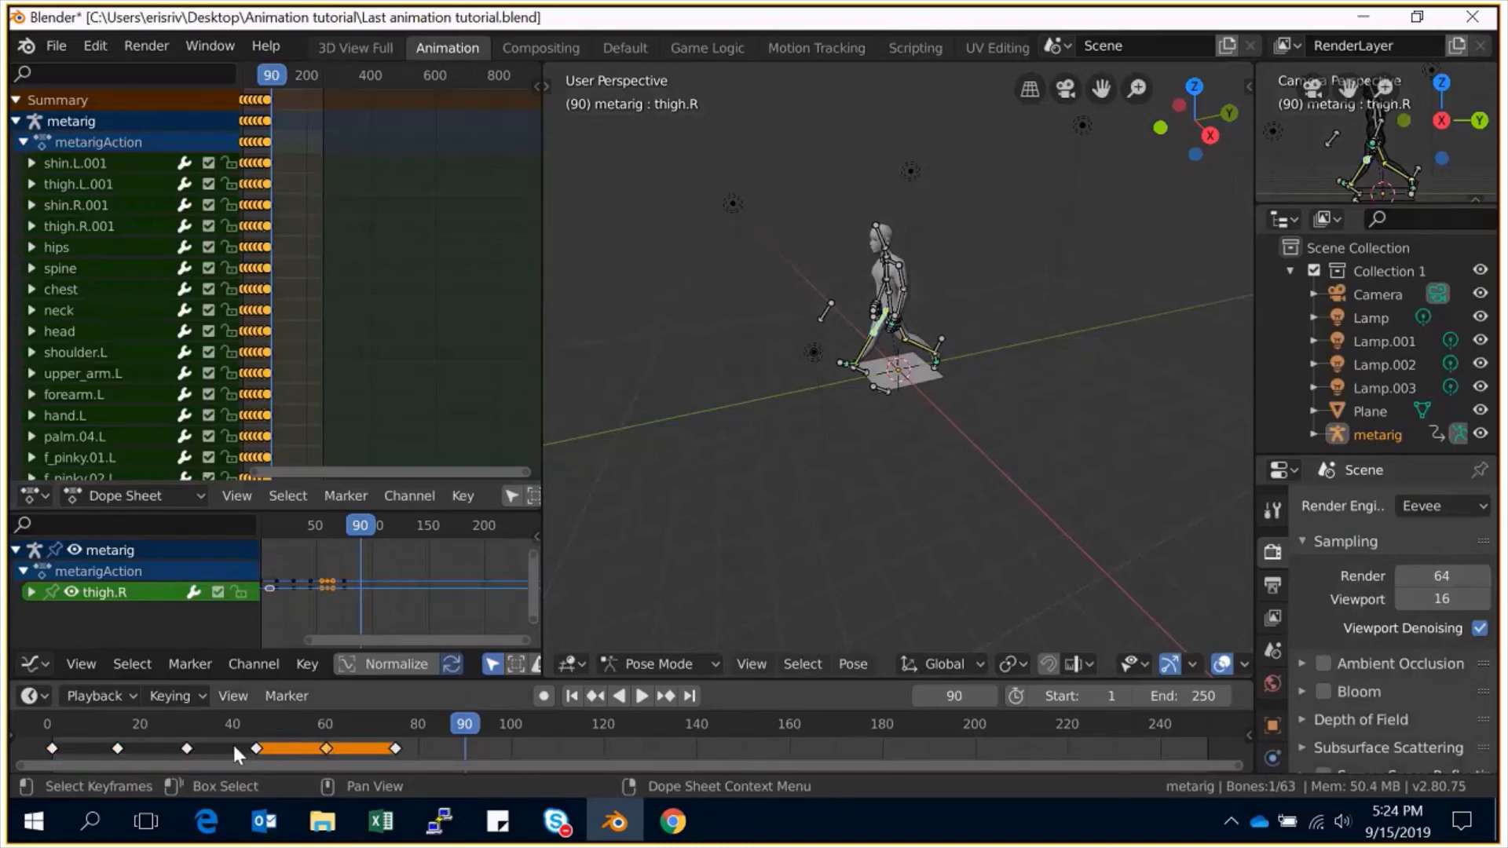
{"action": "left_click", "coordinate": [118, 749]}
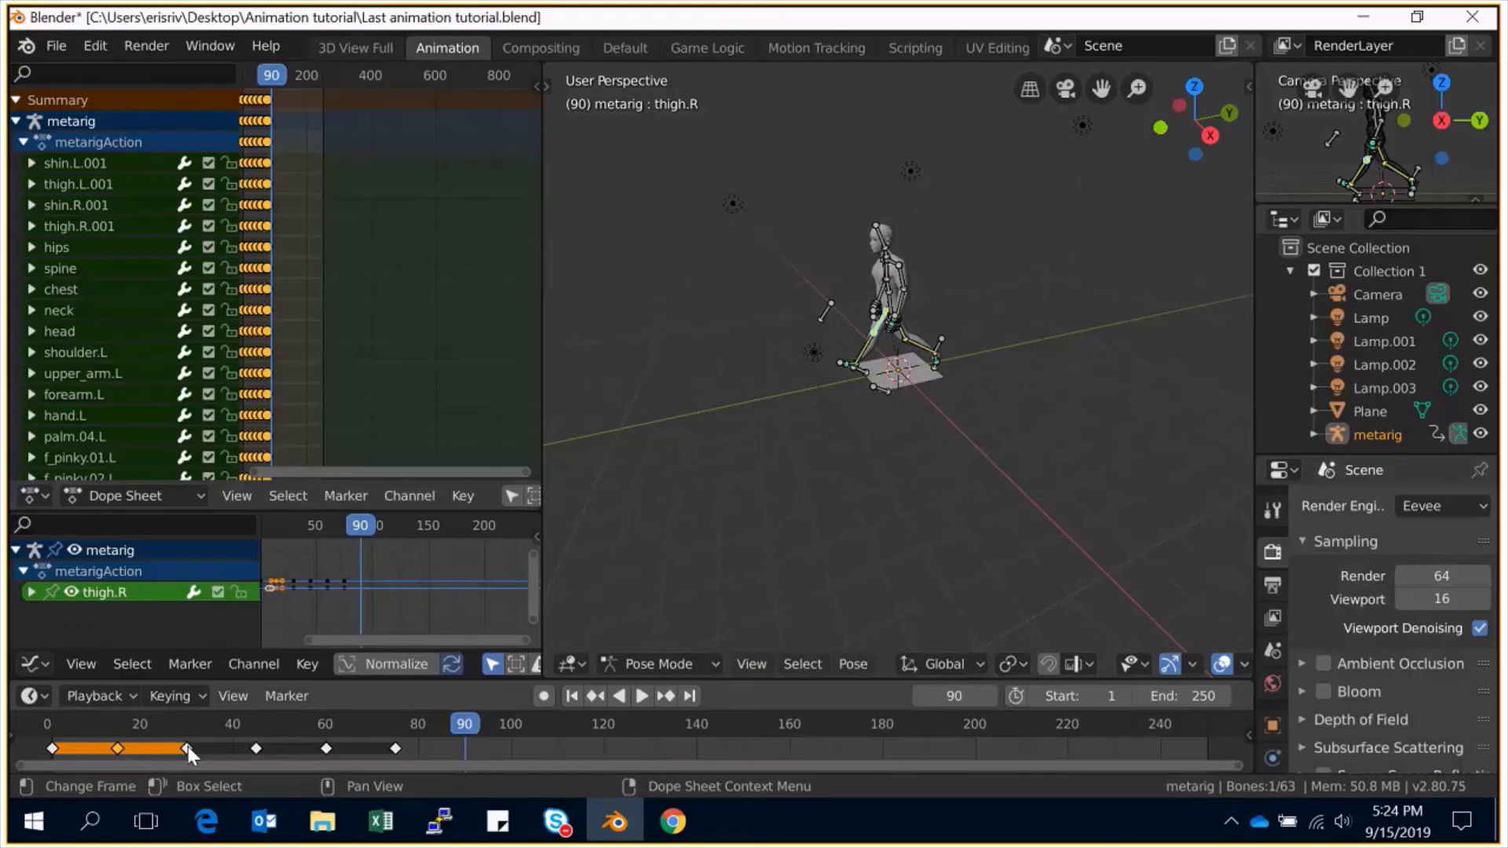
{"action": "left_click", "coordinate": [394, 748]}
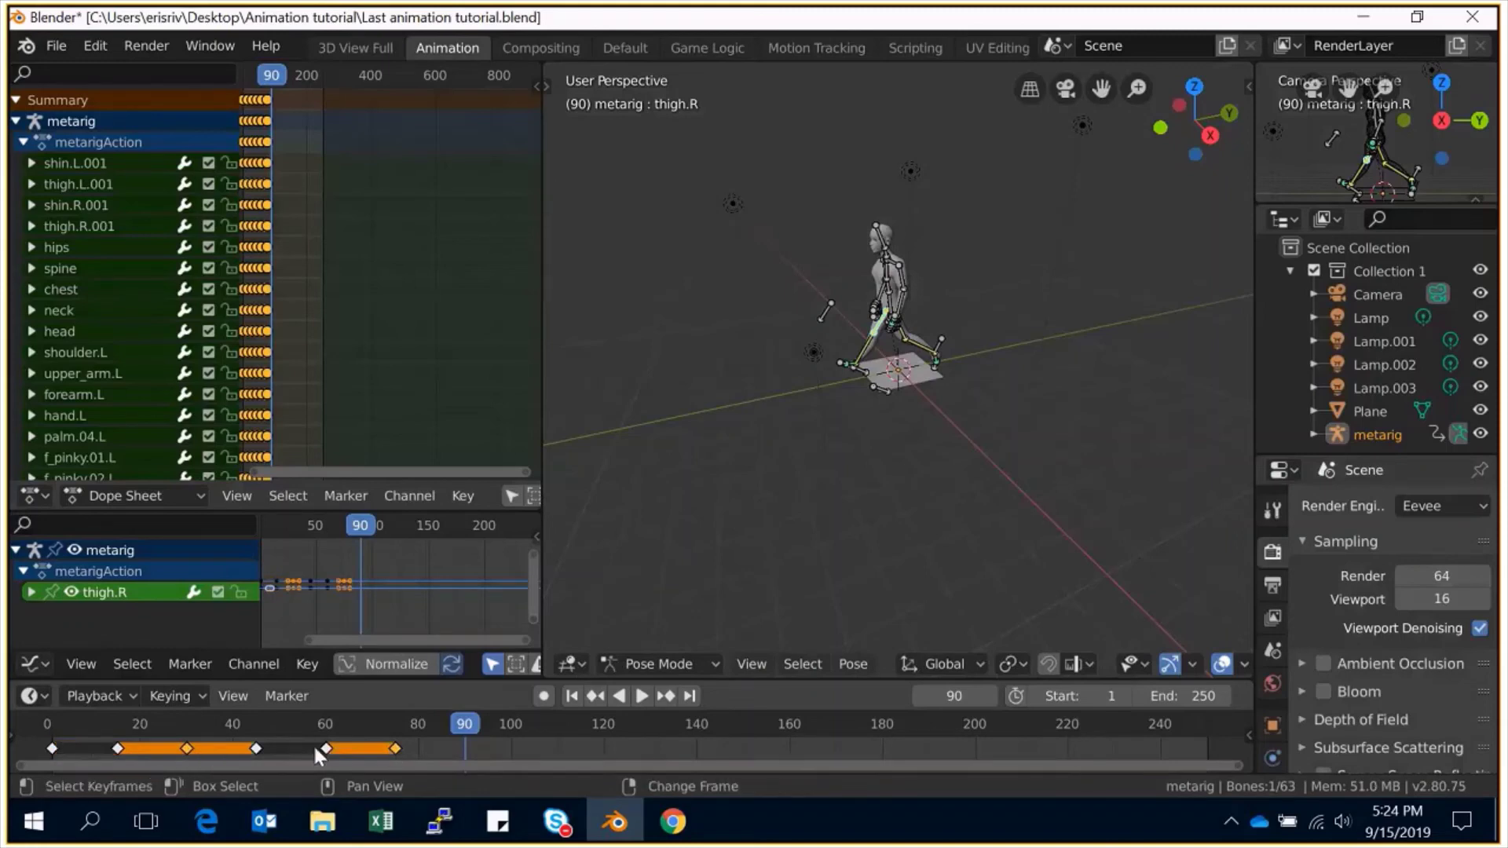
{"action": "left_click", "coordinate": [254, 748], "text": "shift"}
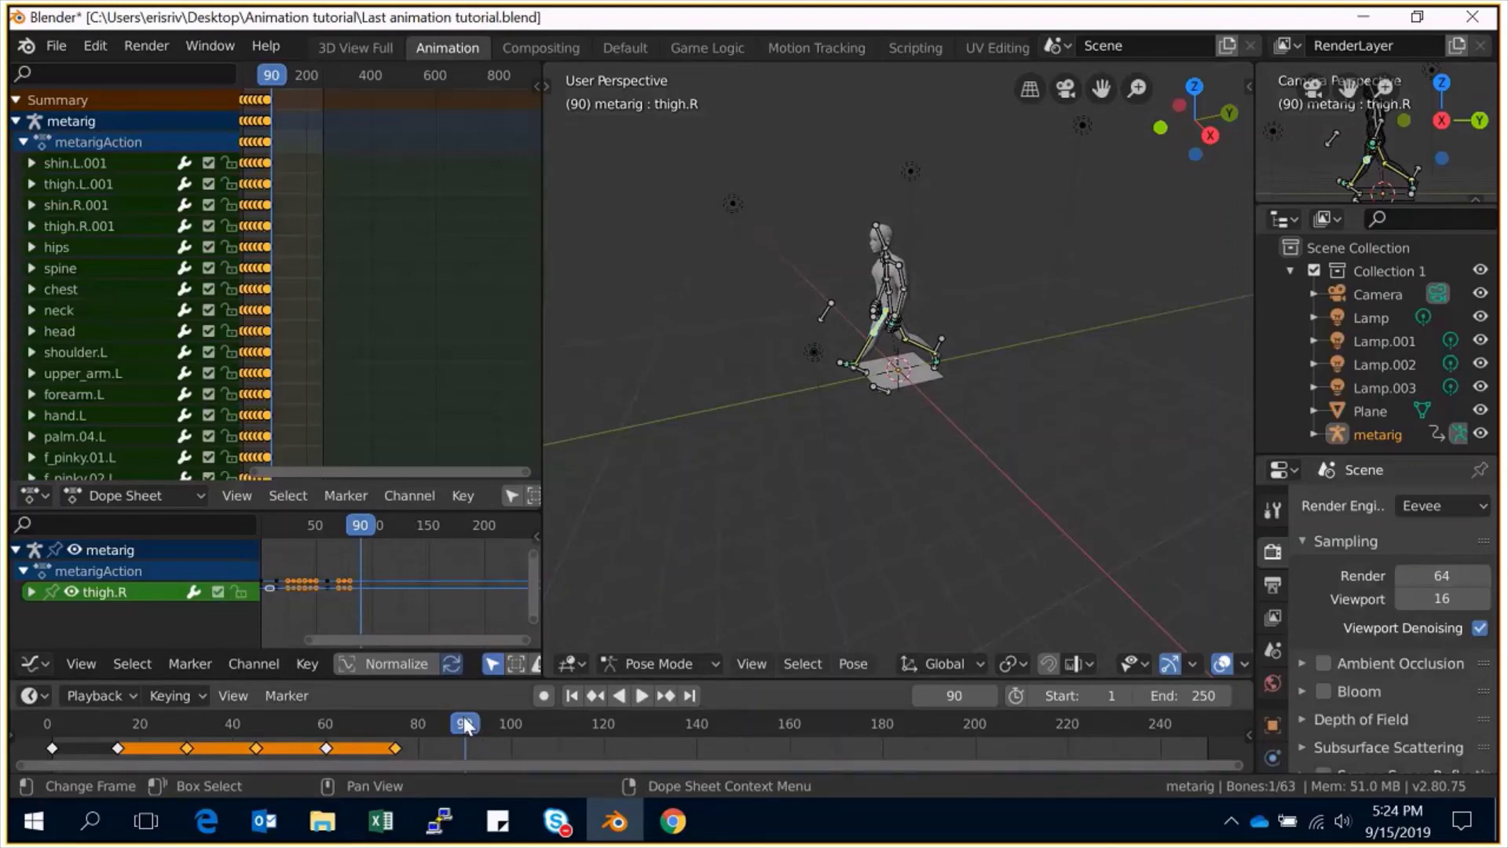
Duplicate the 15–75 keys onto frames 75–135, preview the extended walk, and return to the Default workspace.
{"action": "key", "text": "ctrl+v"}
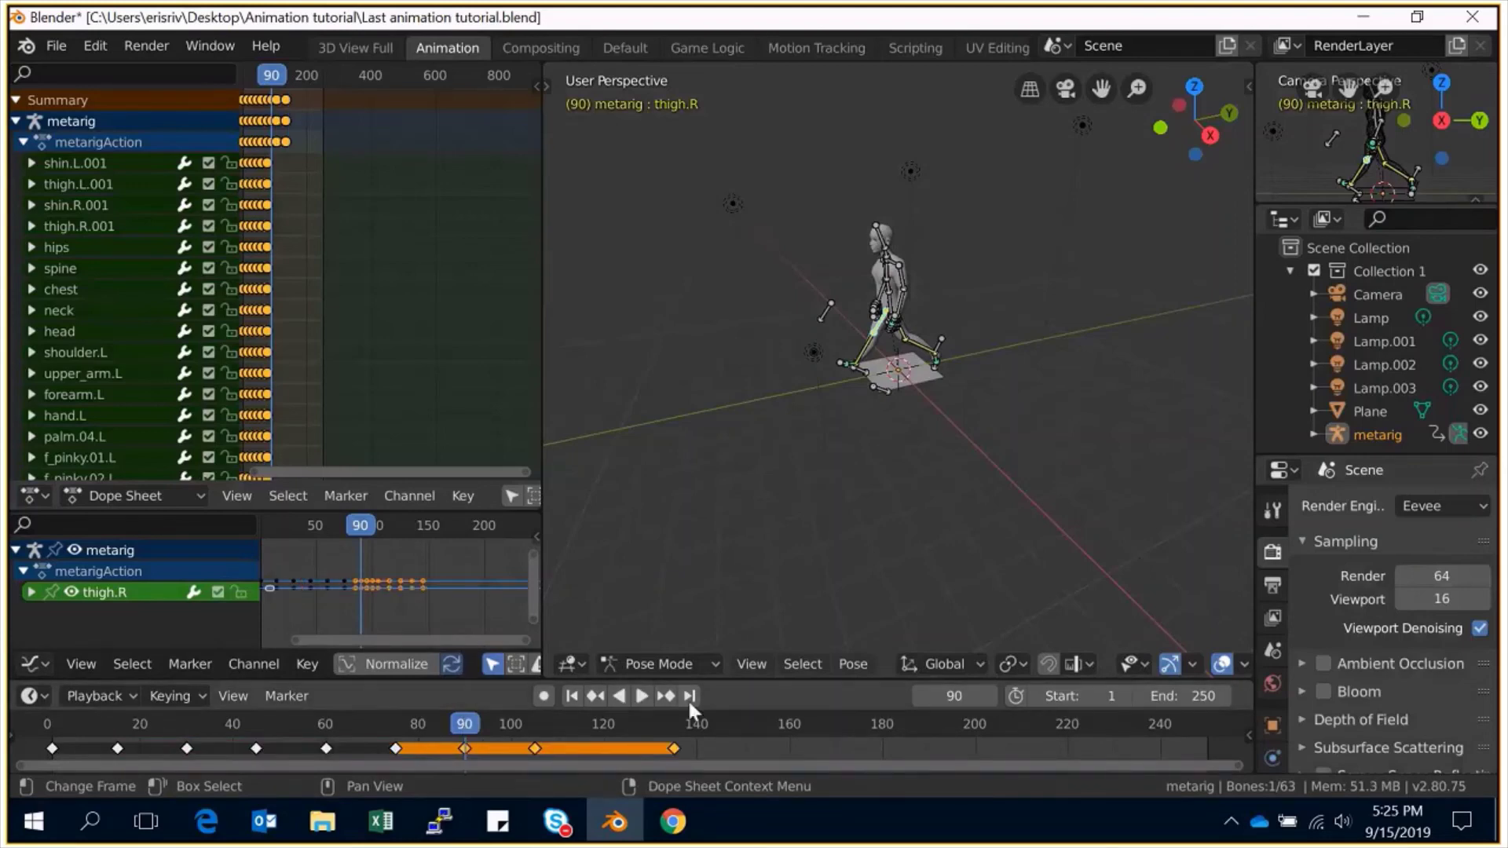
{"action": "left_click", "coordinate": [642, 696]}
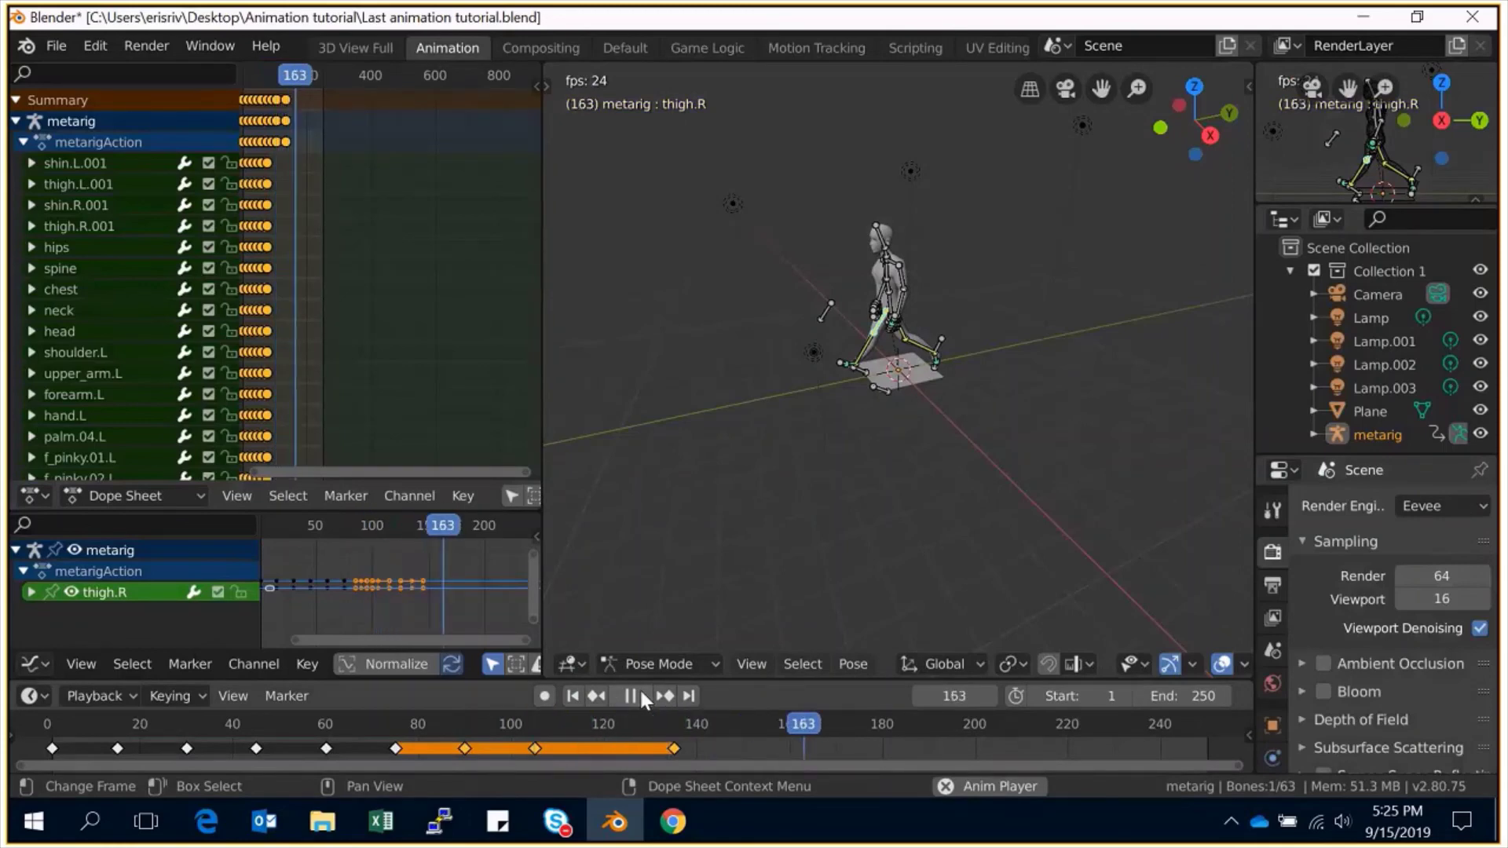
{"action": "left_click", "coordinate": [639, 691]}
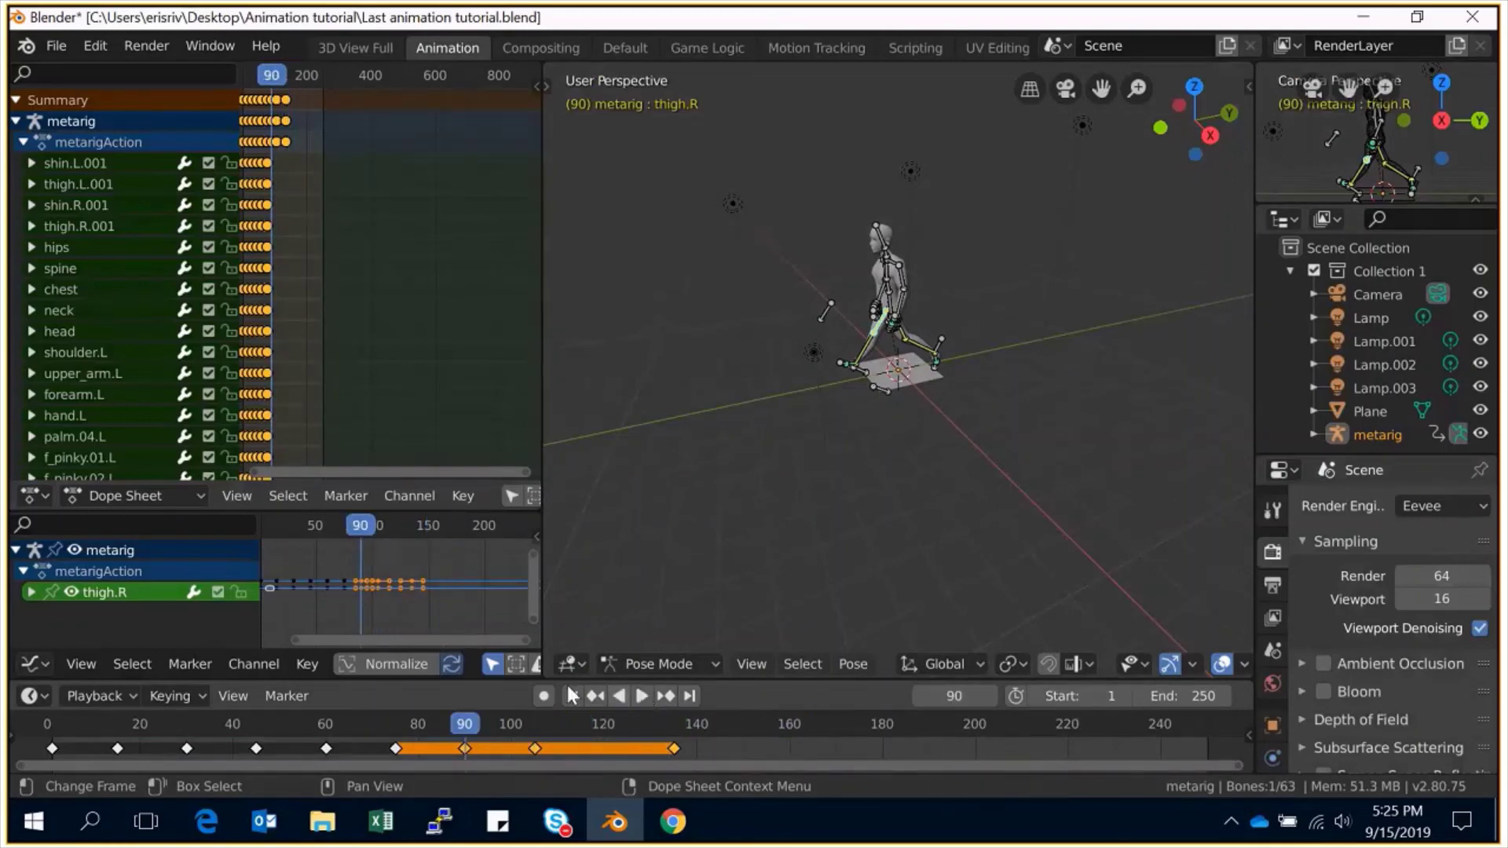
{"action": "mouse_move", "coordinate": [200, 717]}
{"action": "left_mouse_down"}
{"action": "mouse_move", "coordinate": [256, 727]}
{"action": "mouse_move", "coordinate": [210, 746]}
{"action": "left_mouse_up"}
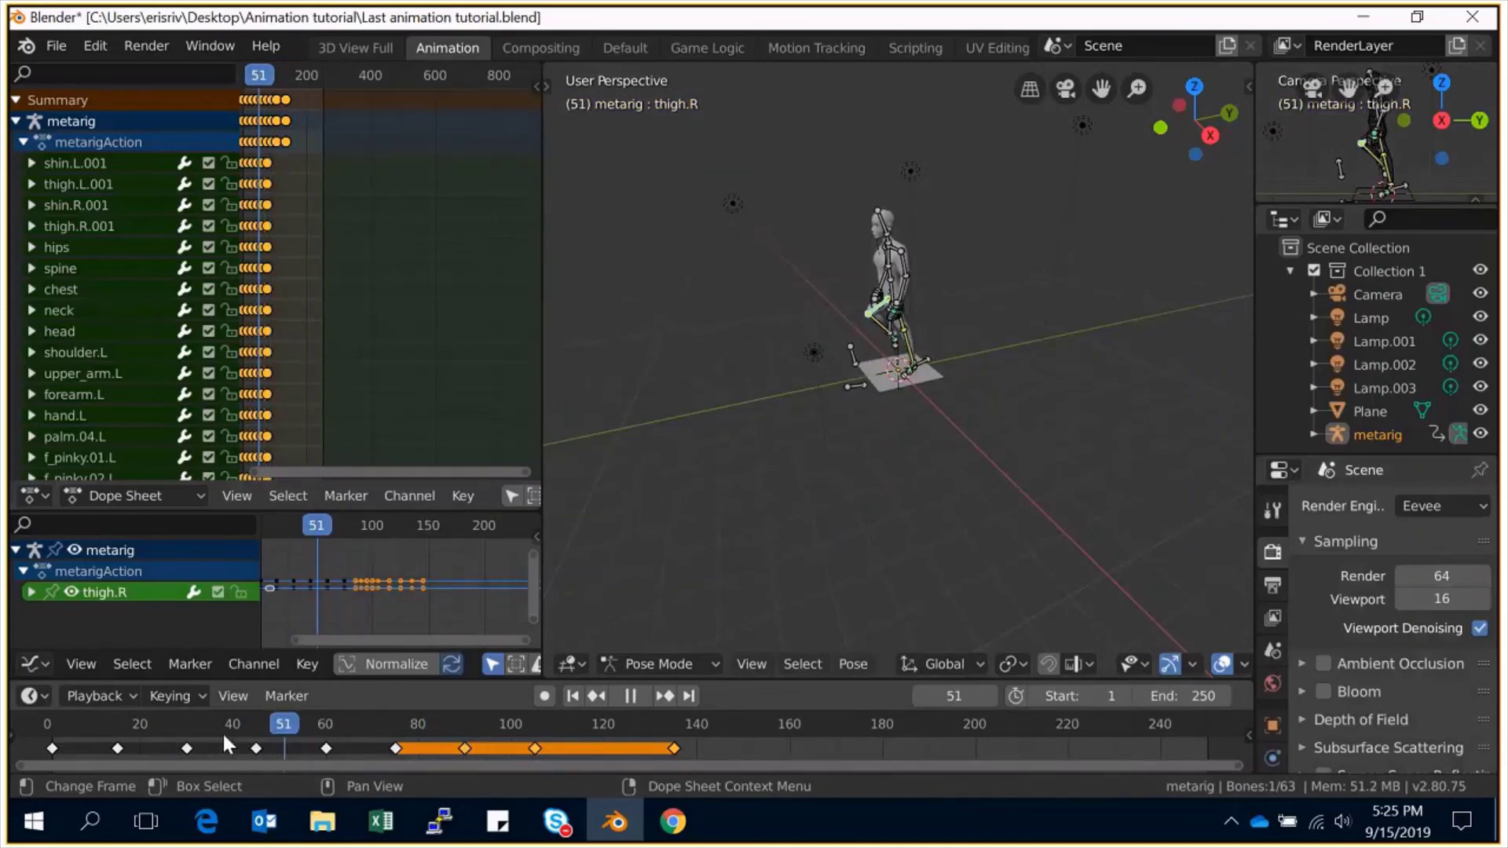
{"action": "key", "text": "space"}
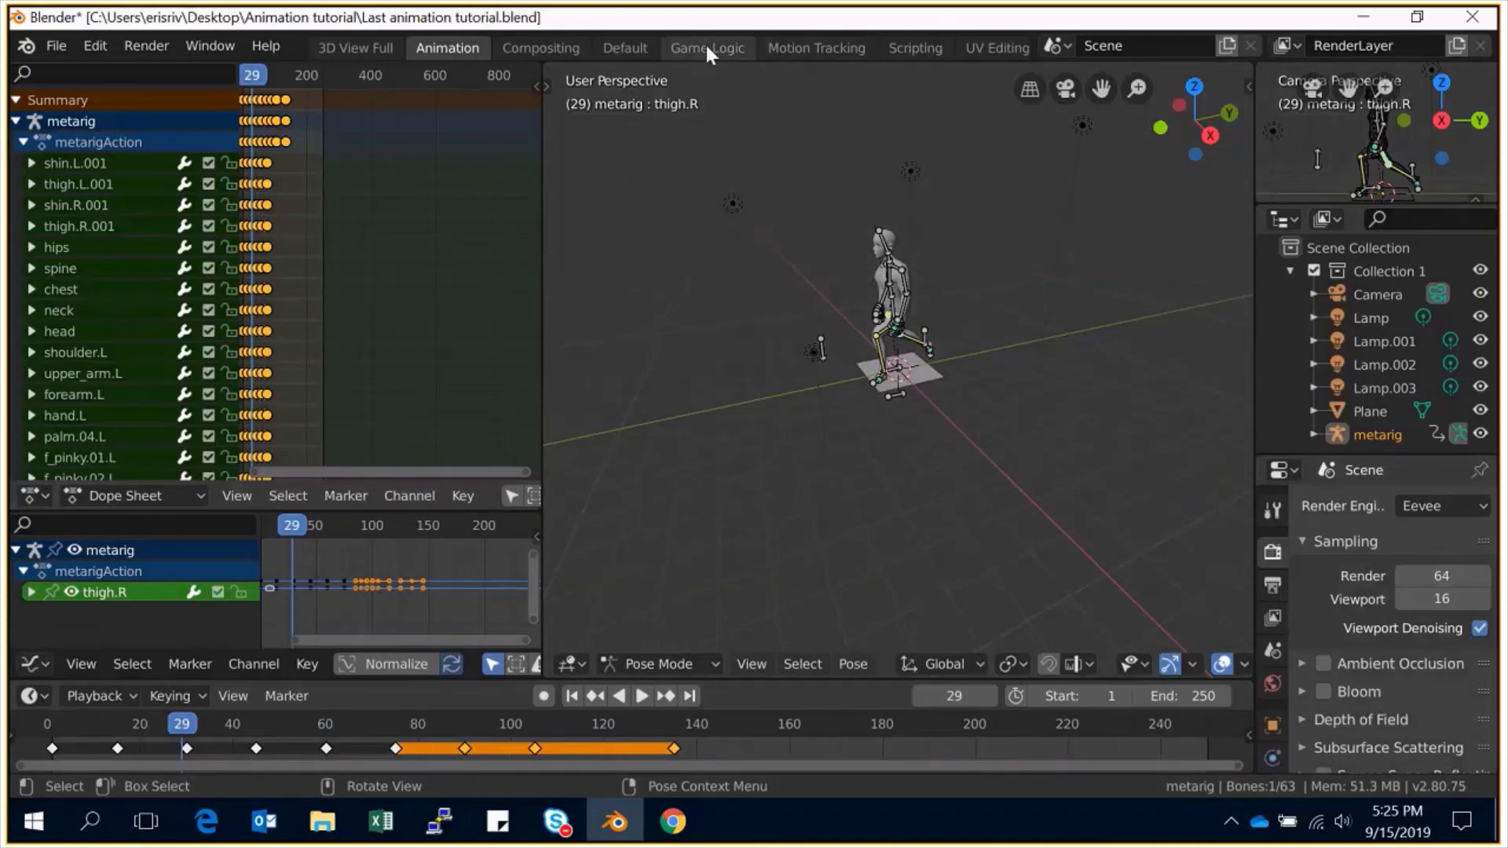
{"action": "left_click", "coordinate": [570, 47]}
{"action": "left_click", "coordinate": [652, 47]}
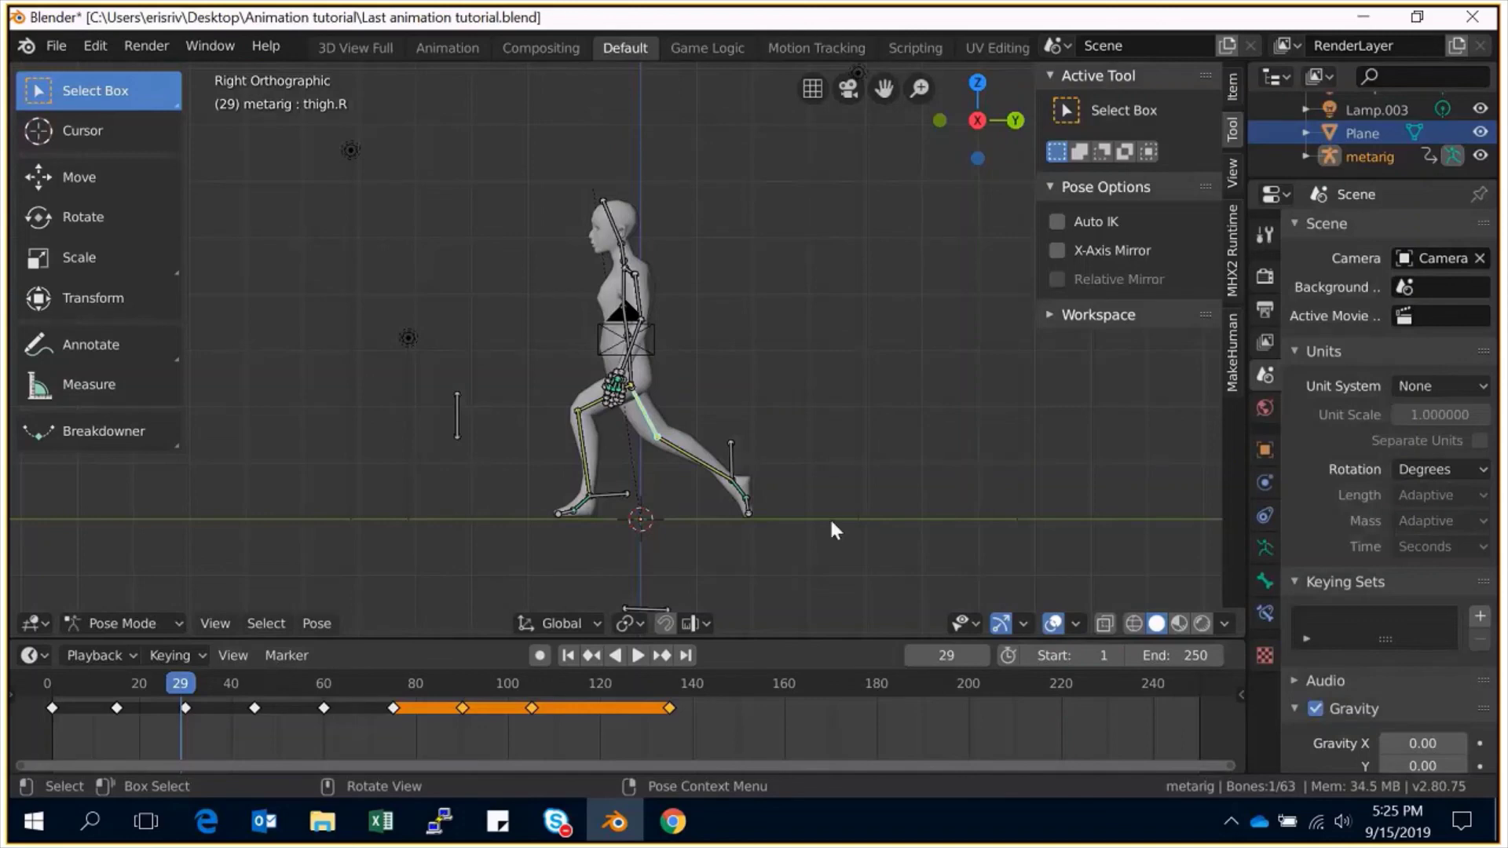
Change the End frame to 80 and play the walk as a loop.
{"action": "left_click", "coordinate": [1178, 656]}
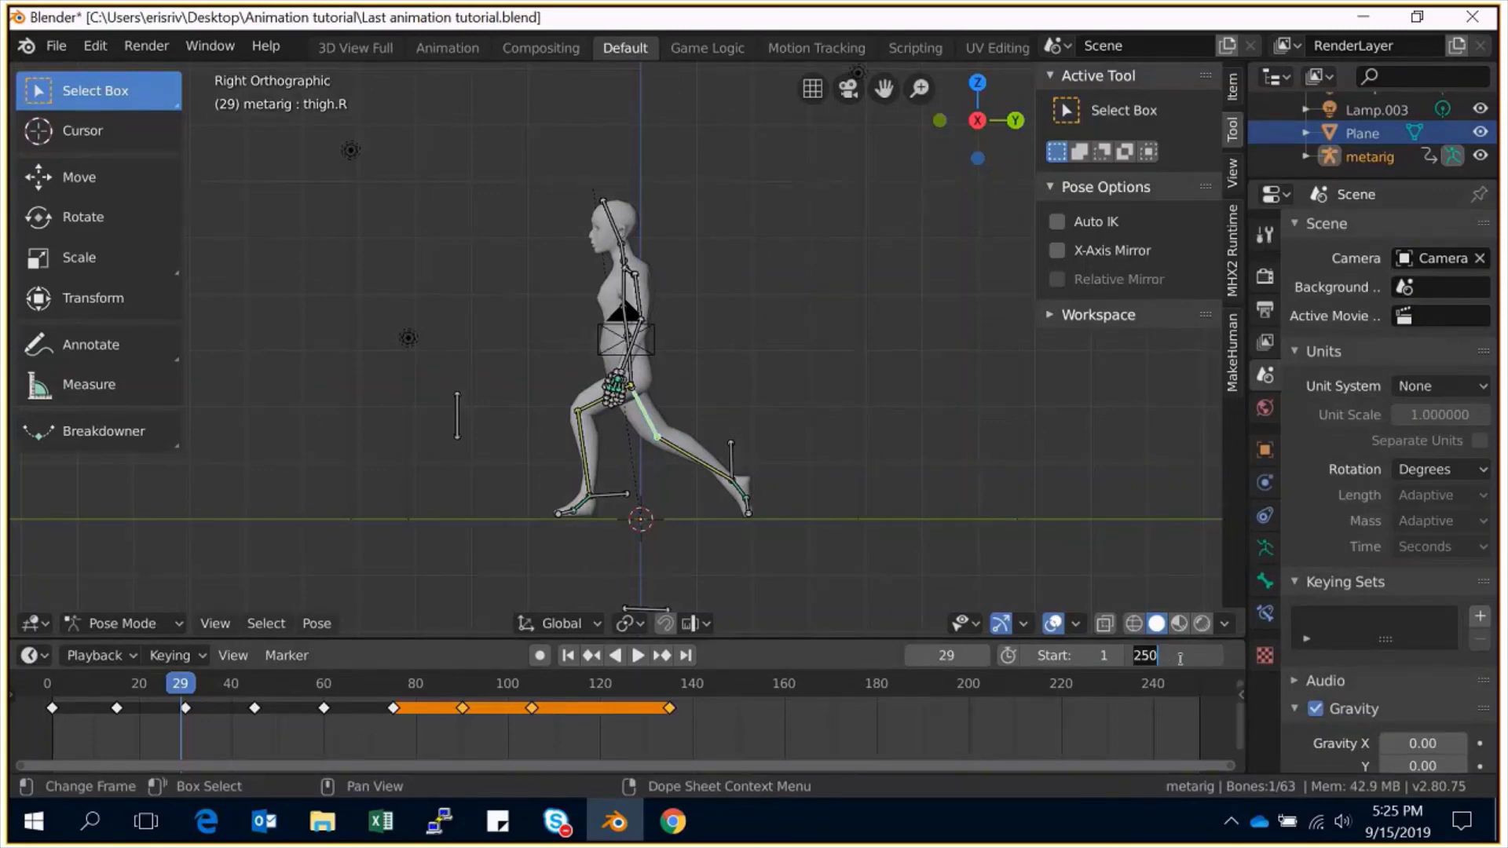
{"action": "type", "text": "80"}
{"action": "key", "text": "Return"}
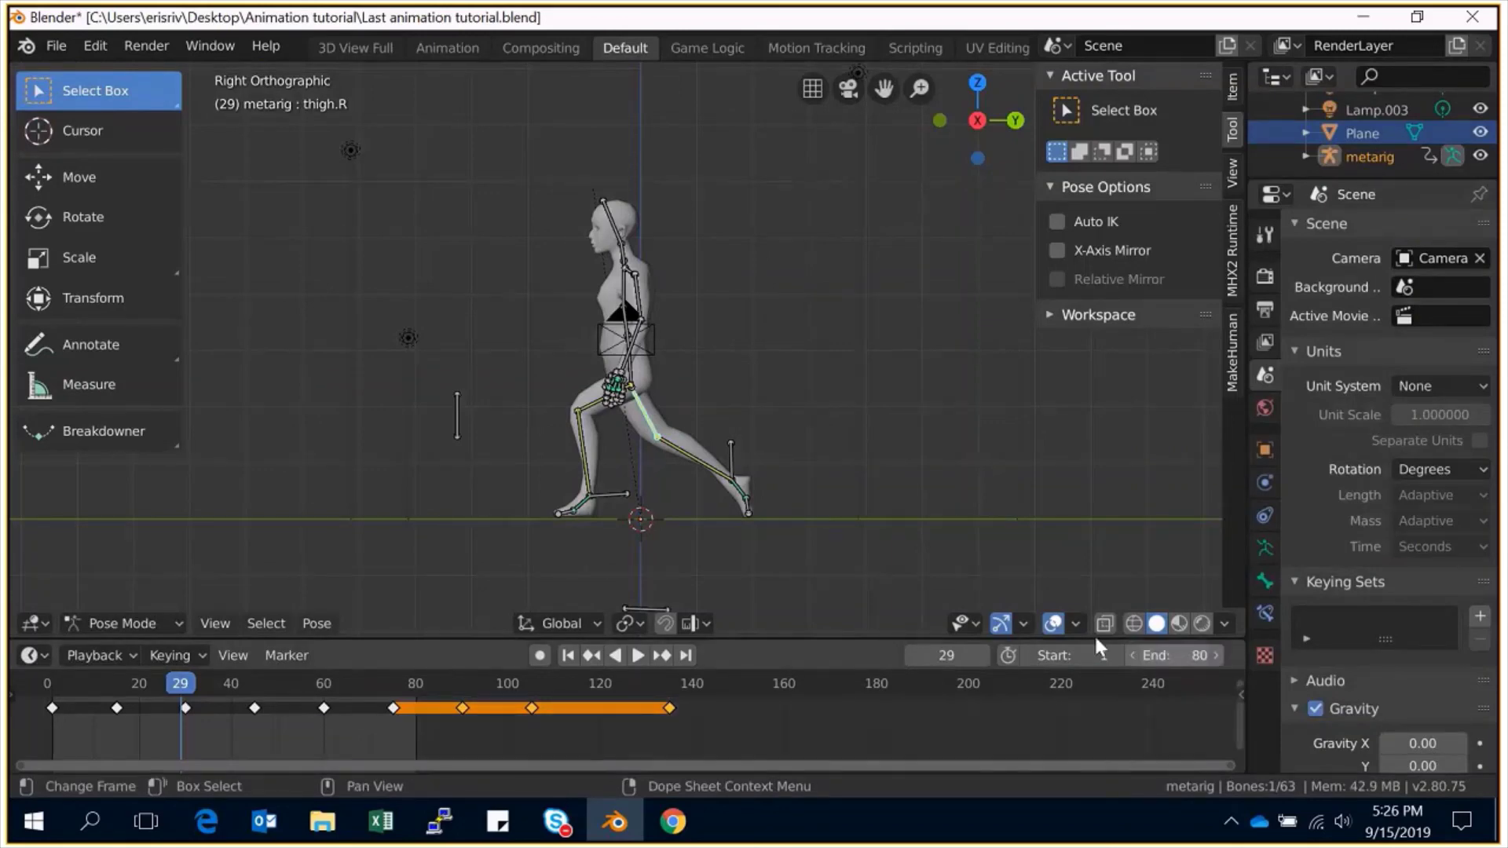
{"action": "left_click", "coordinate": [637, 655]}
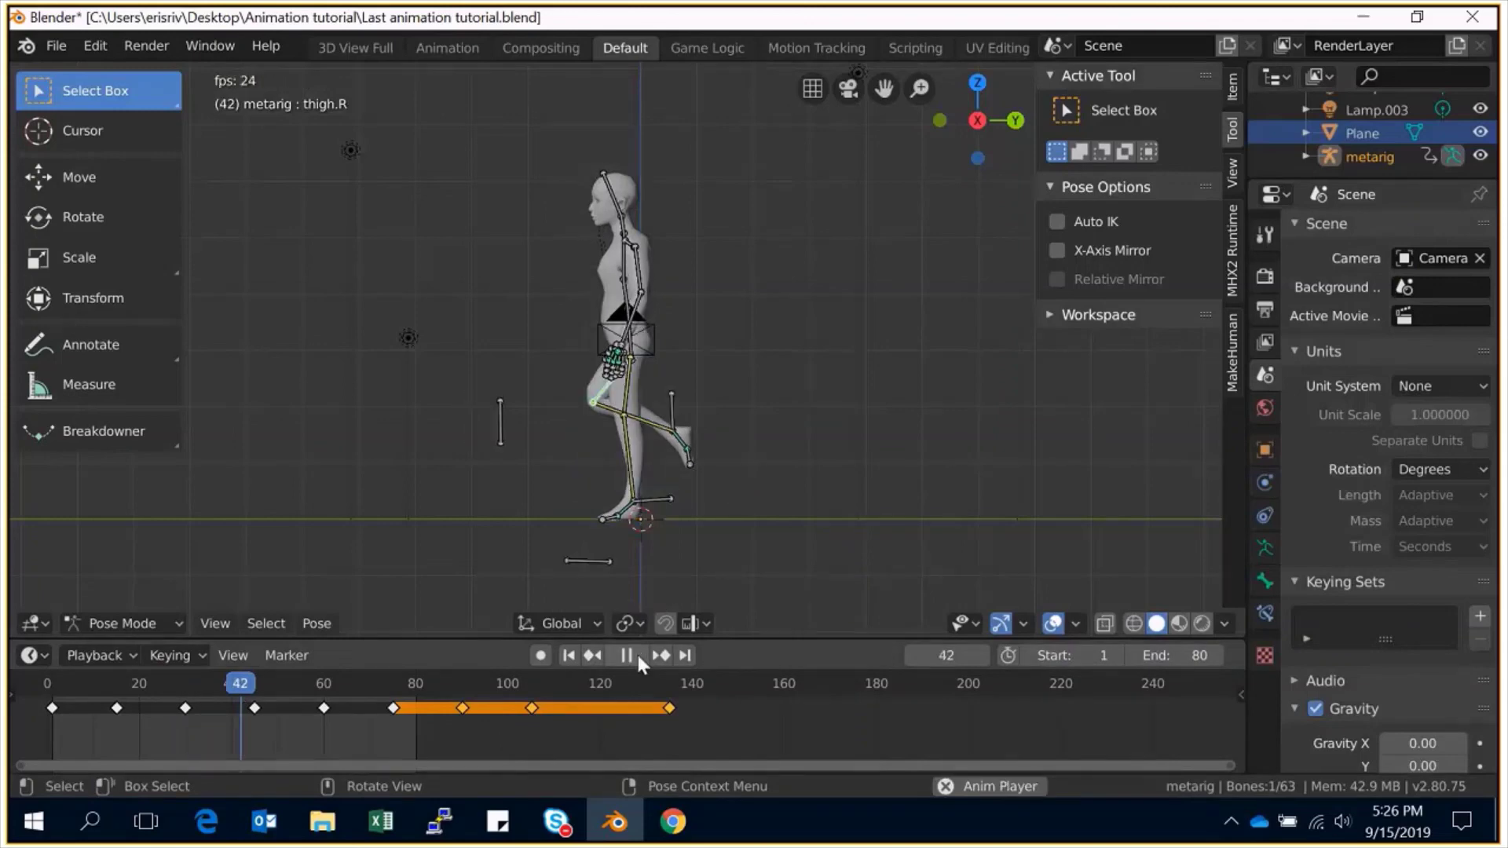